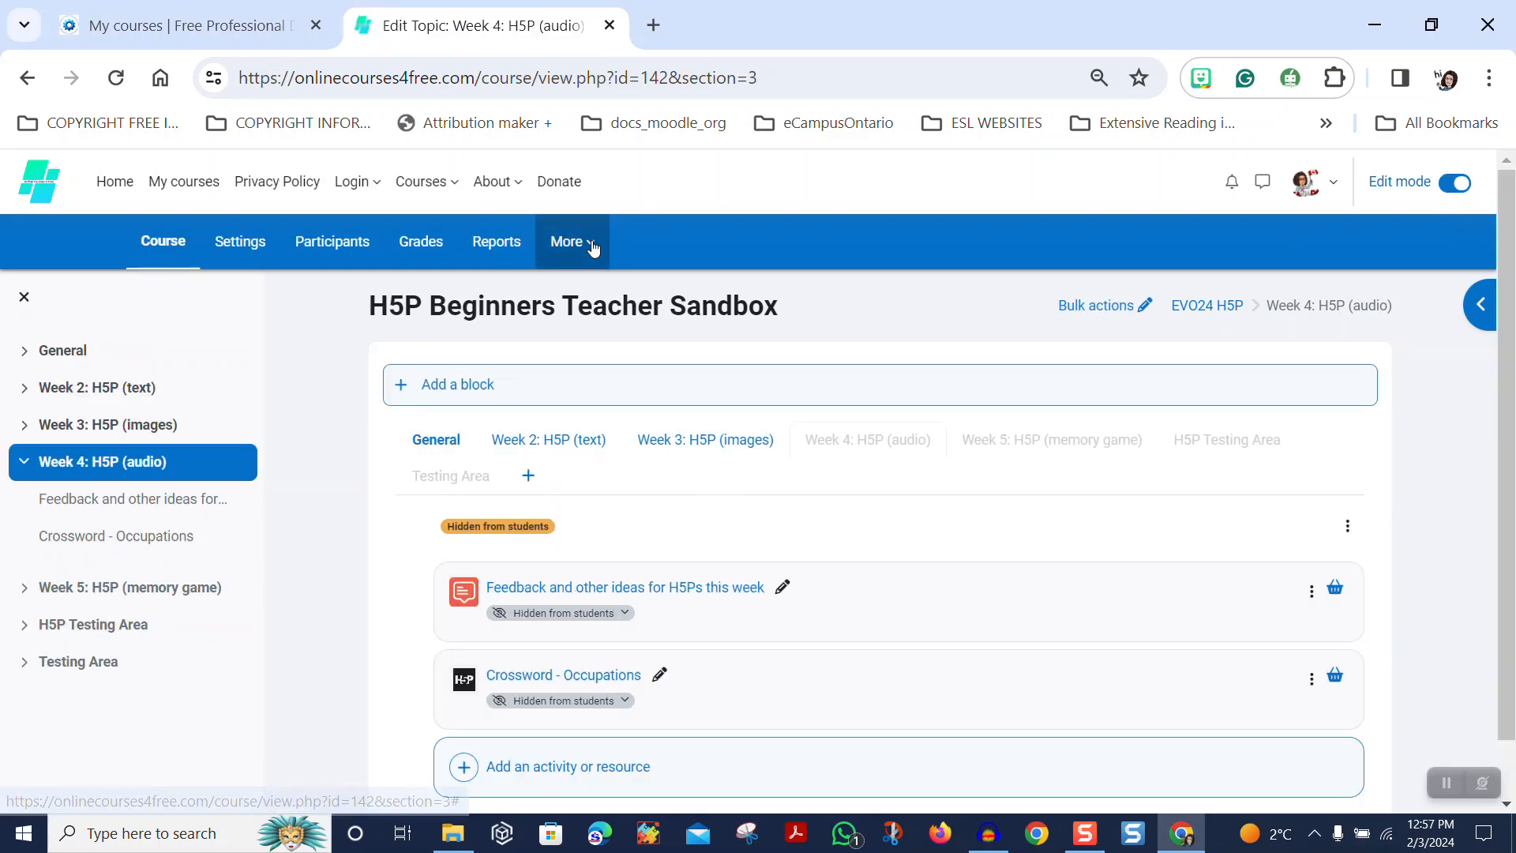
# Open the course's content bank and start adding a new Dictation content item
pyautogui.click(591, 243)
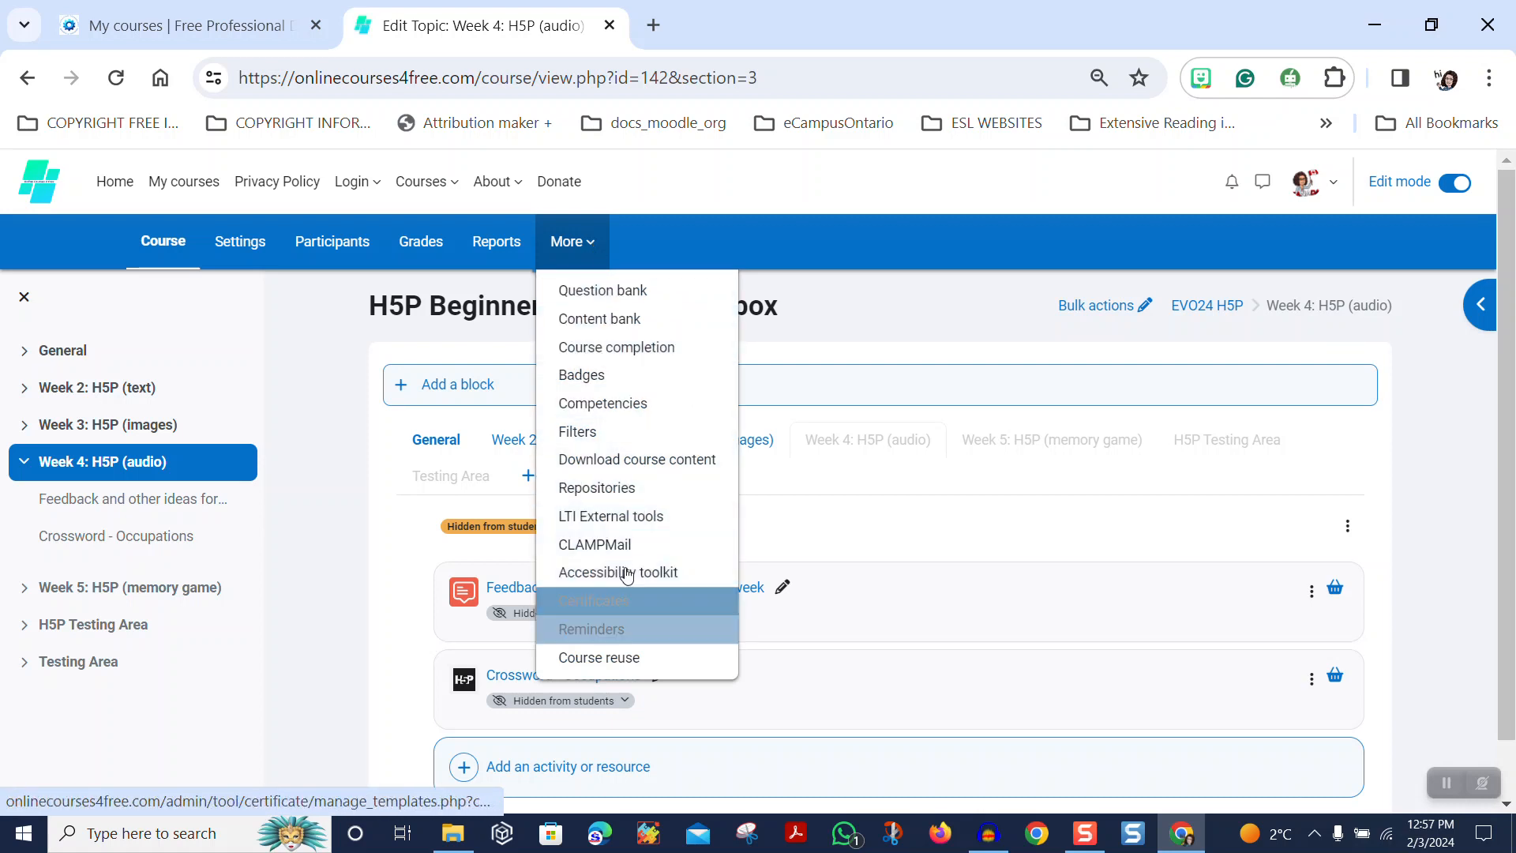
pyautogui.click(614, 320)
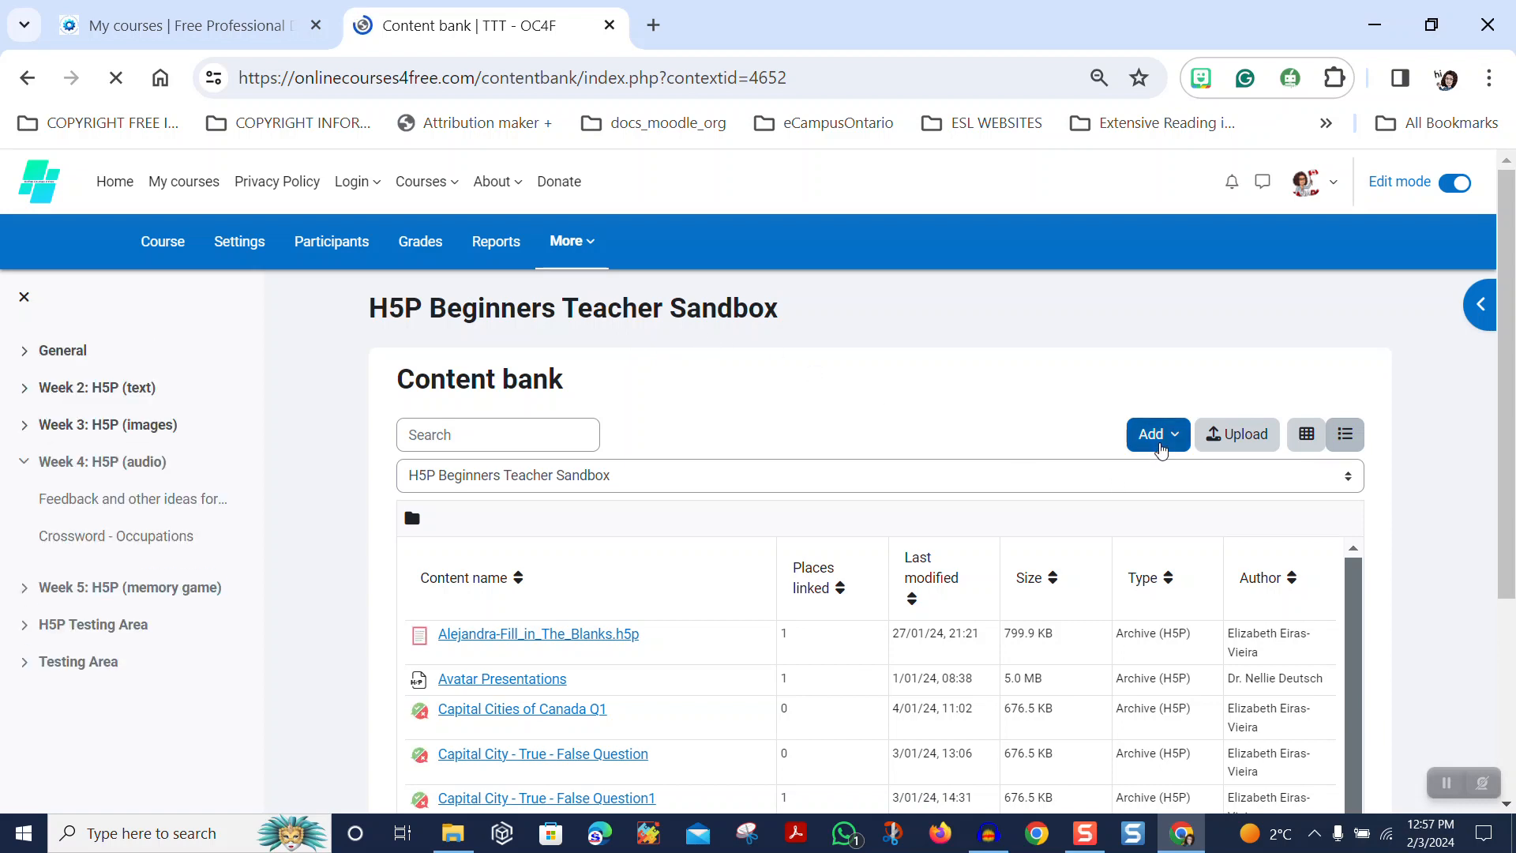
pyautogui.click(1159, 447)
pyautogui.moveTo(1180, 492); pyautogui.dragTo(1180, 520)
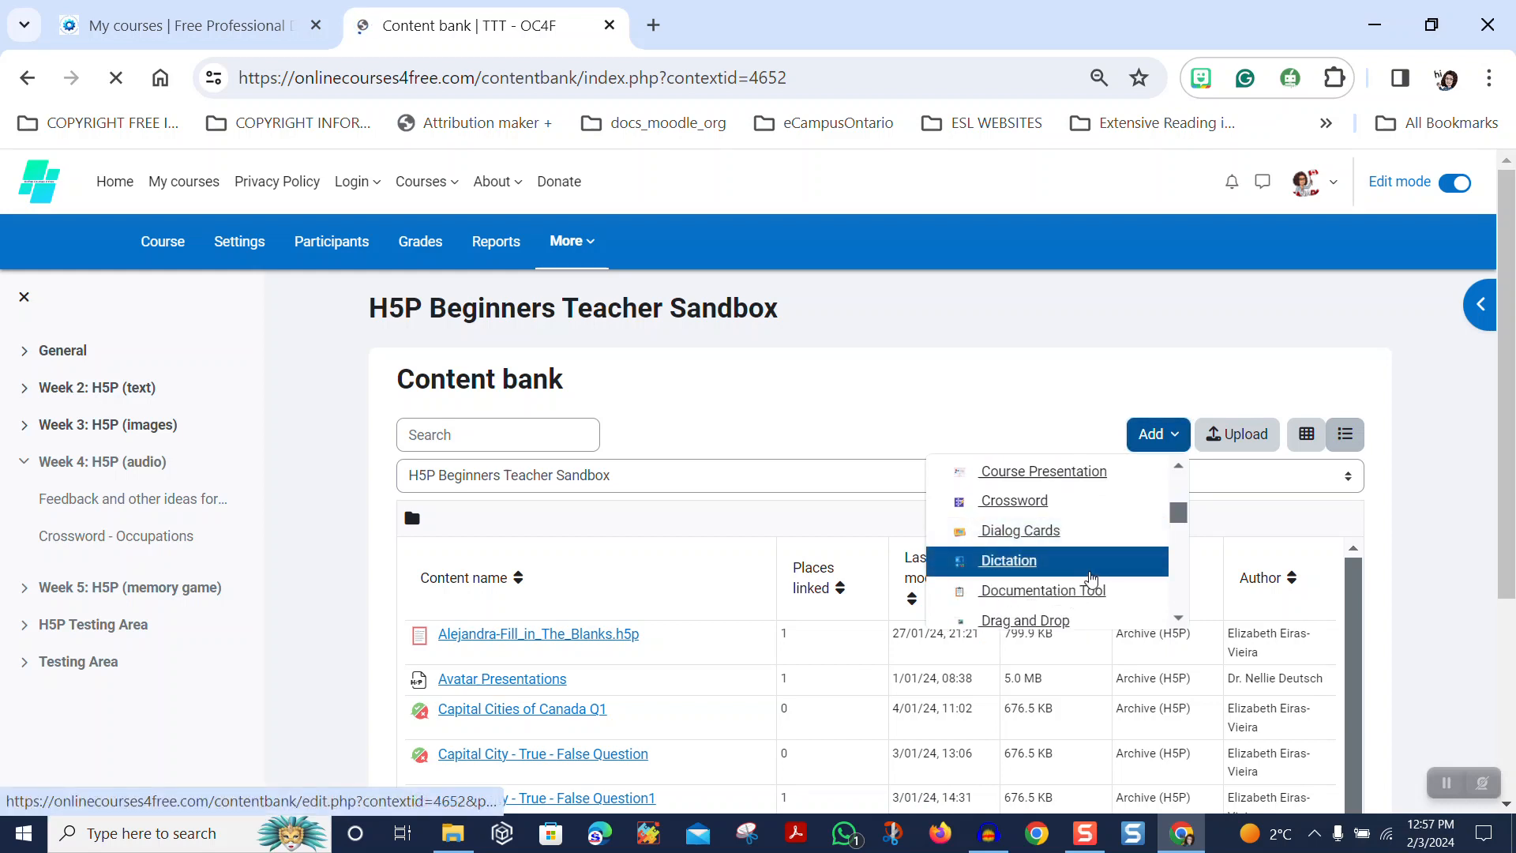
pyautogui.click(1091, 571)
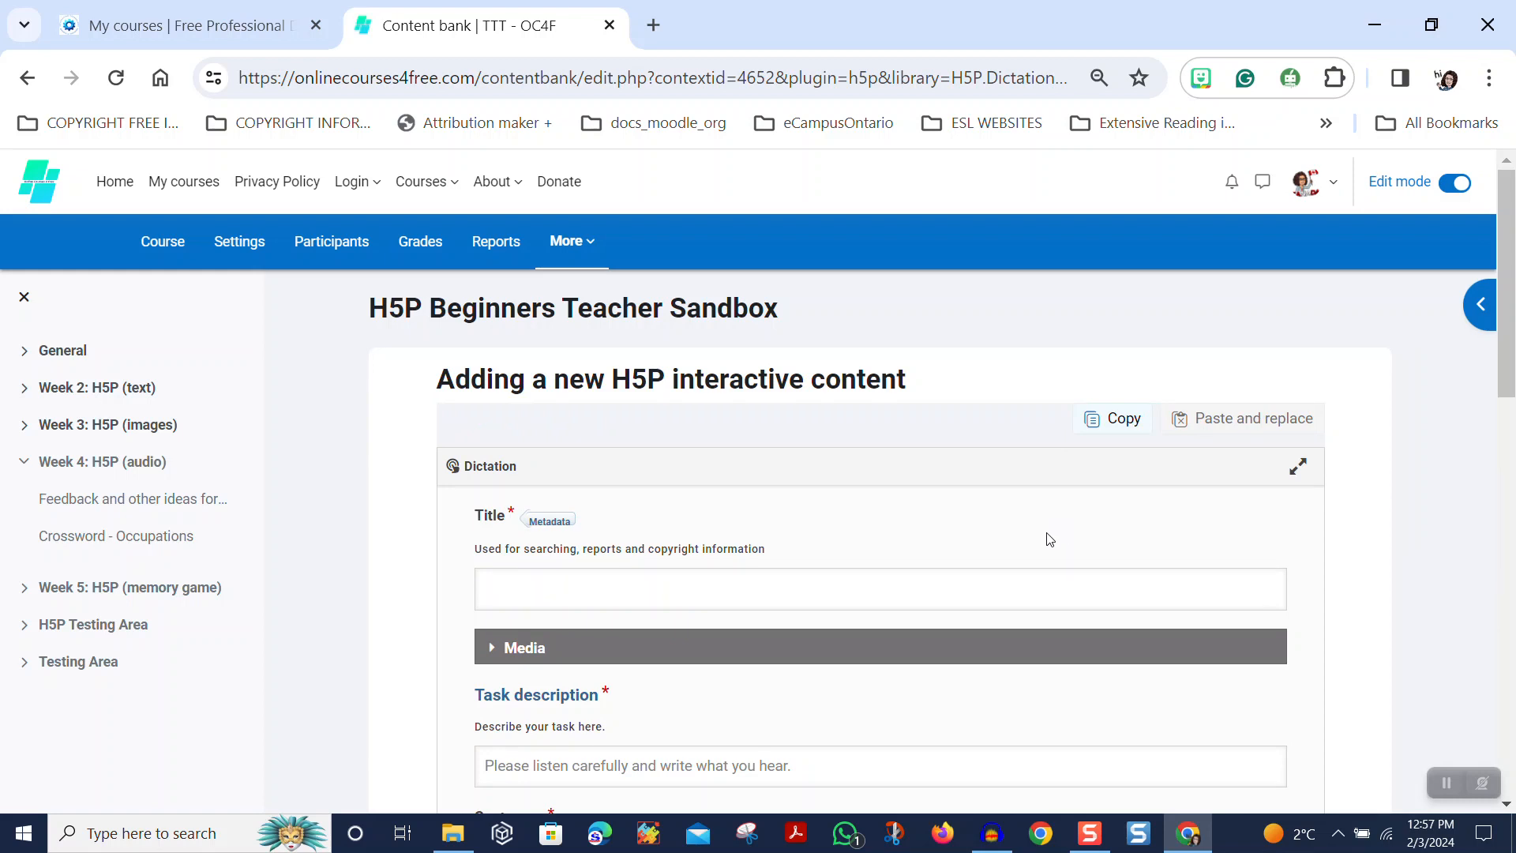
# Title the dictation "The Radley Family"
pyautogui.click(716, 600)
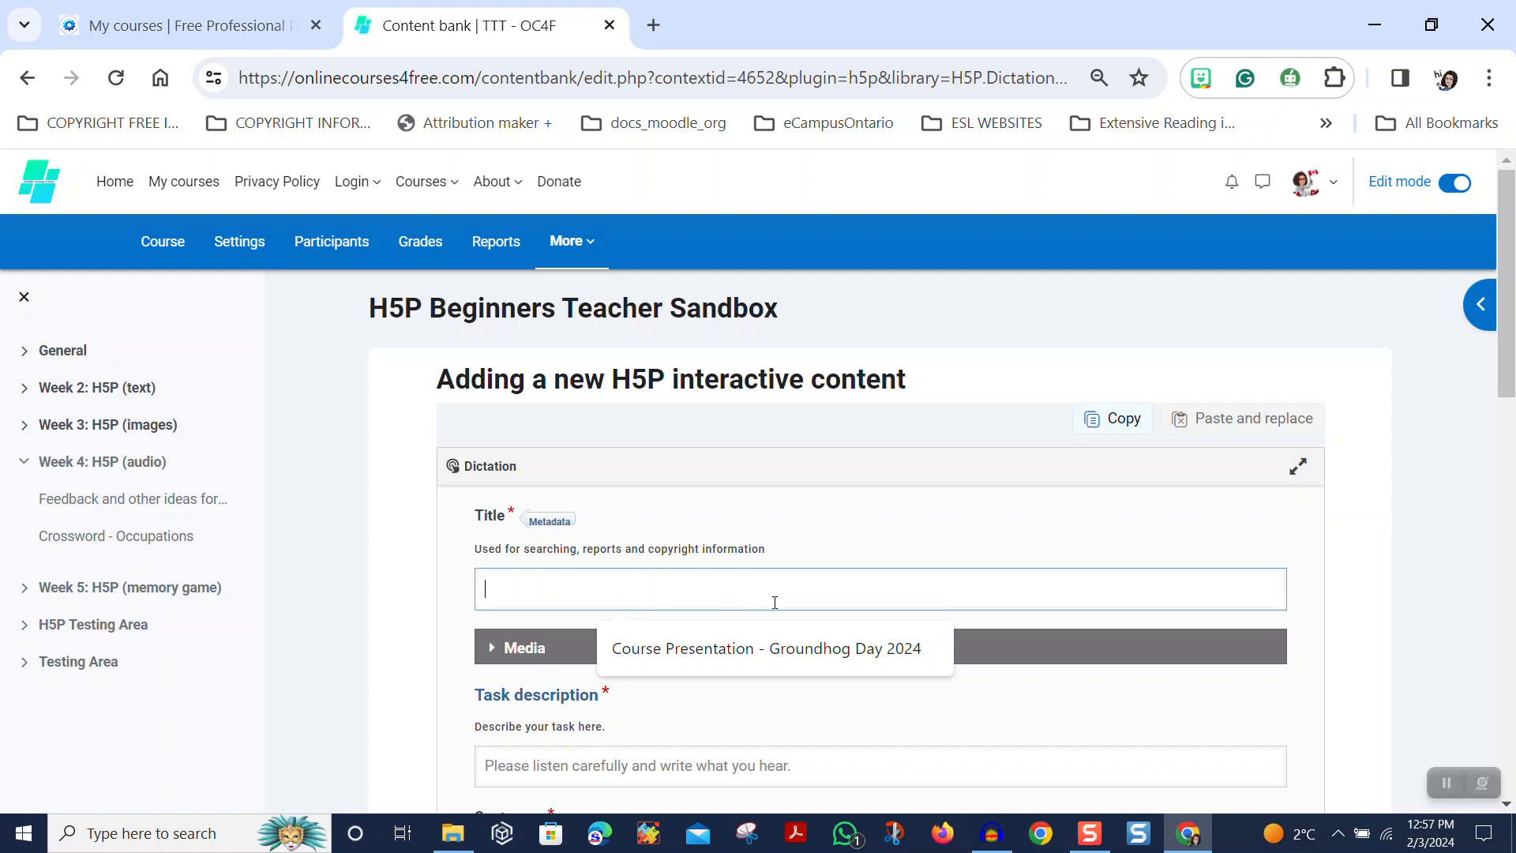
pyautogui.write('The')
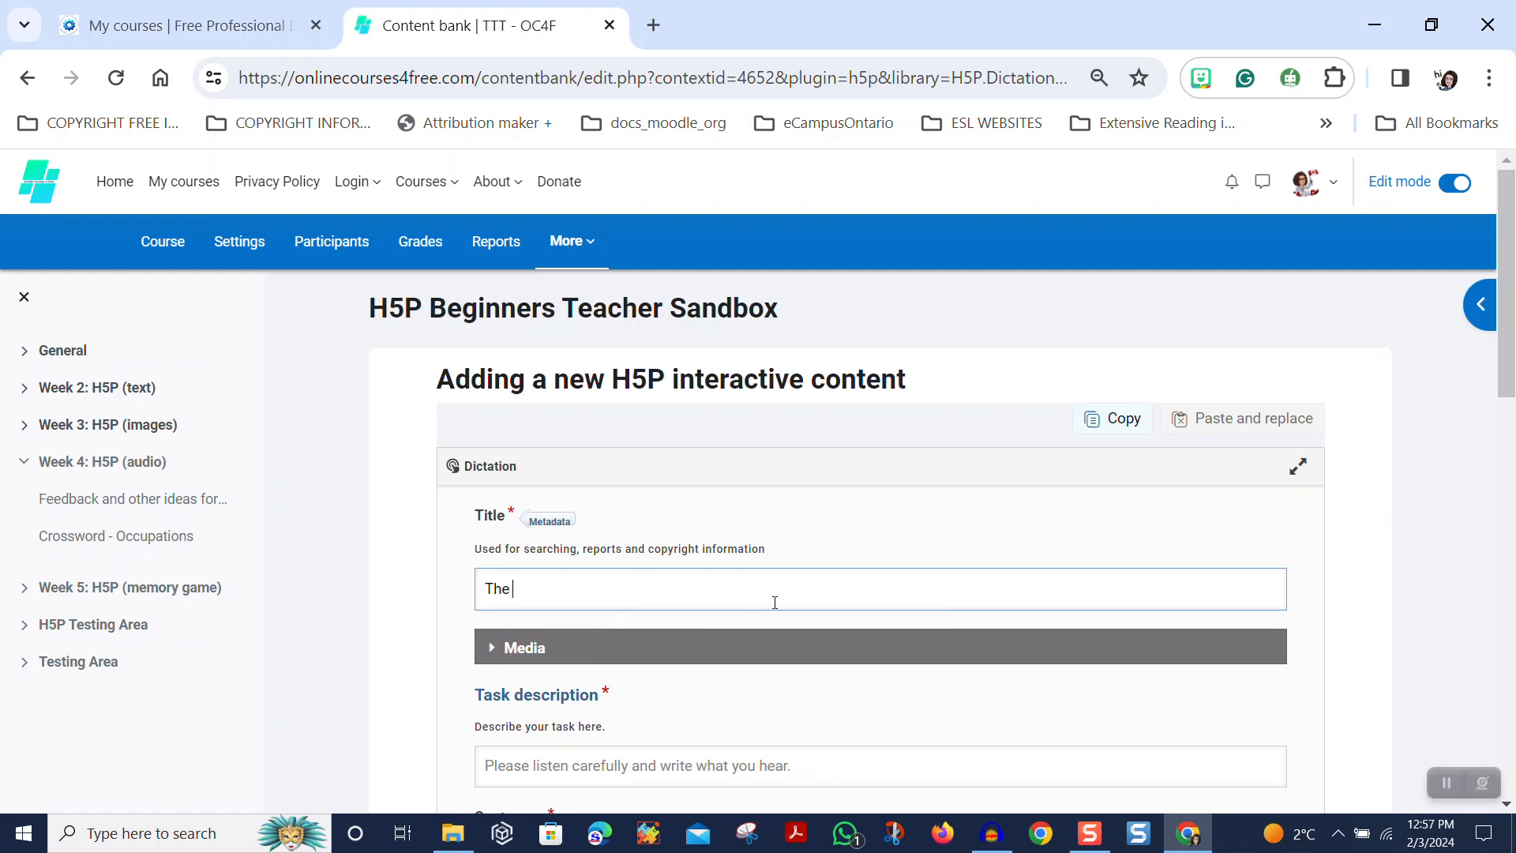
pyautogui.write(' Radley Family')
# Set the dictation's media type to Audio and title the audio "The Radley Family"
pyautogui.click(581, 658)
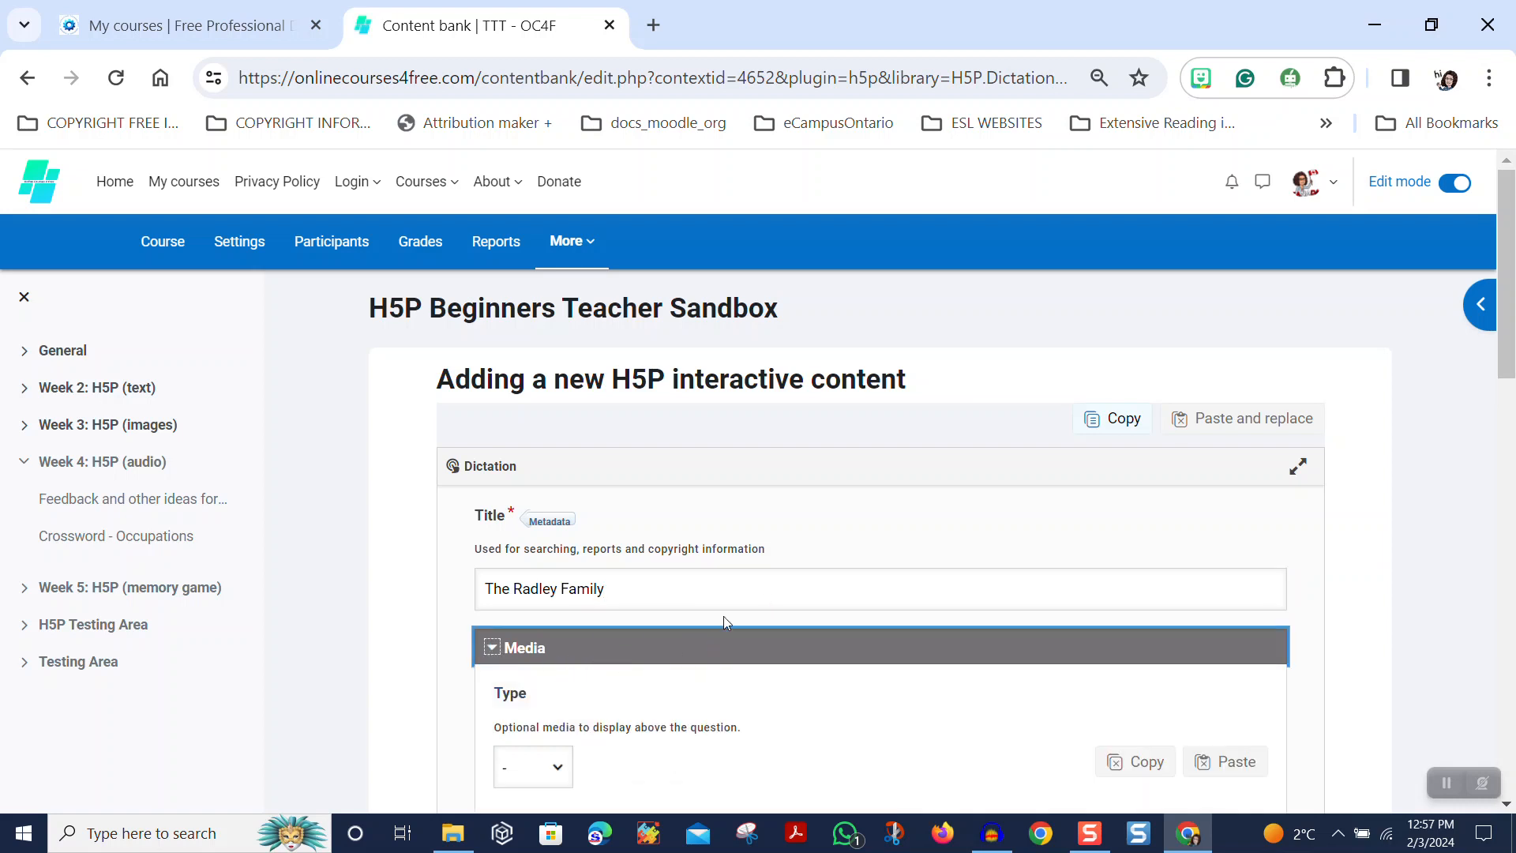
pyautogui.scroll(-3, 718, 639)
pyautogui.click(562, 521)
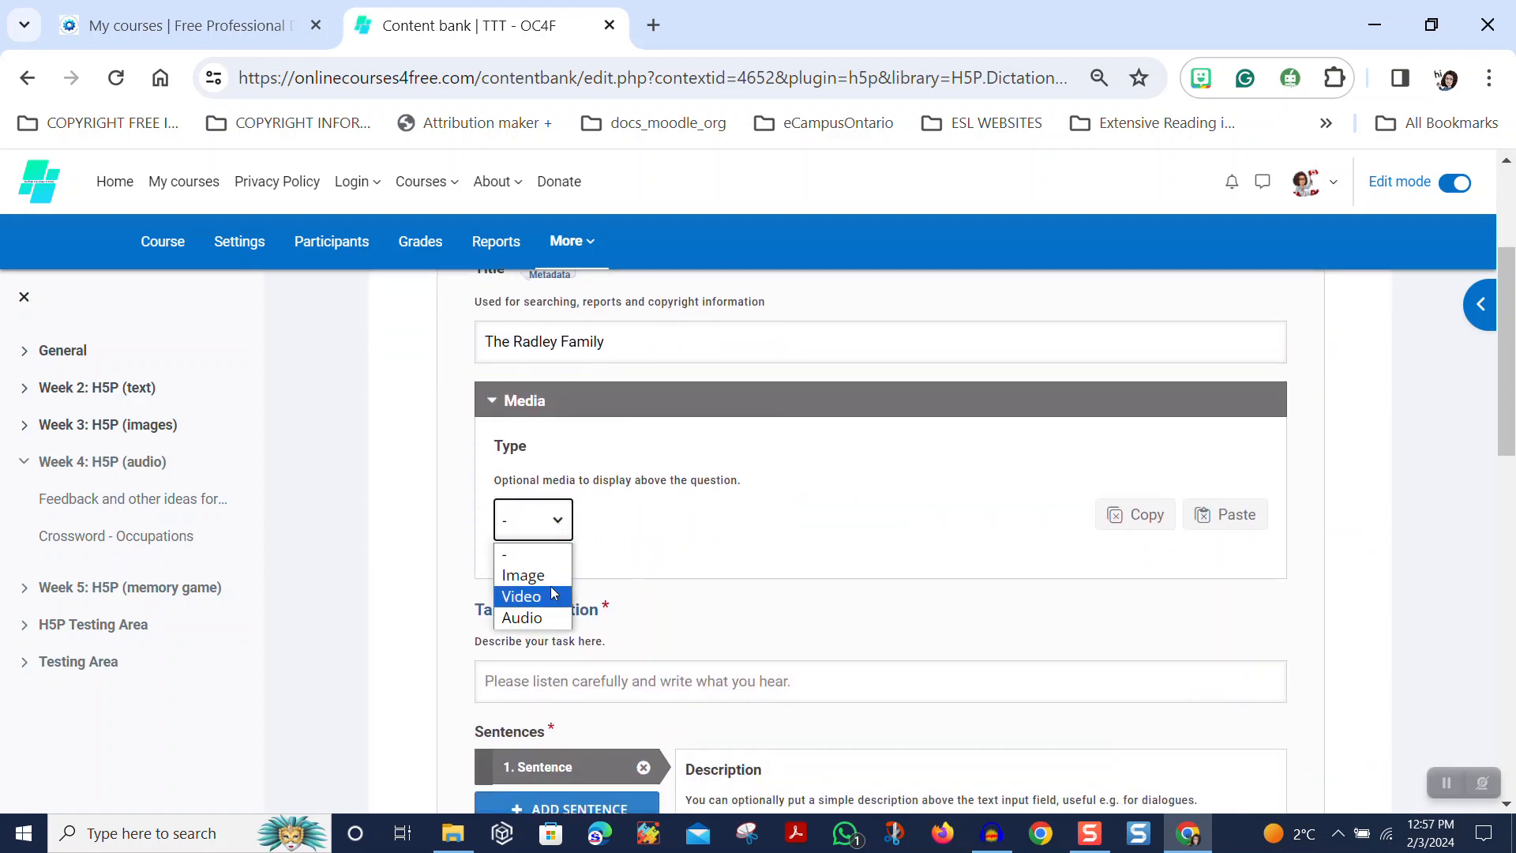
pyautogui.click(552, 617)
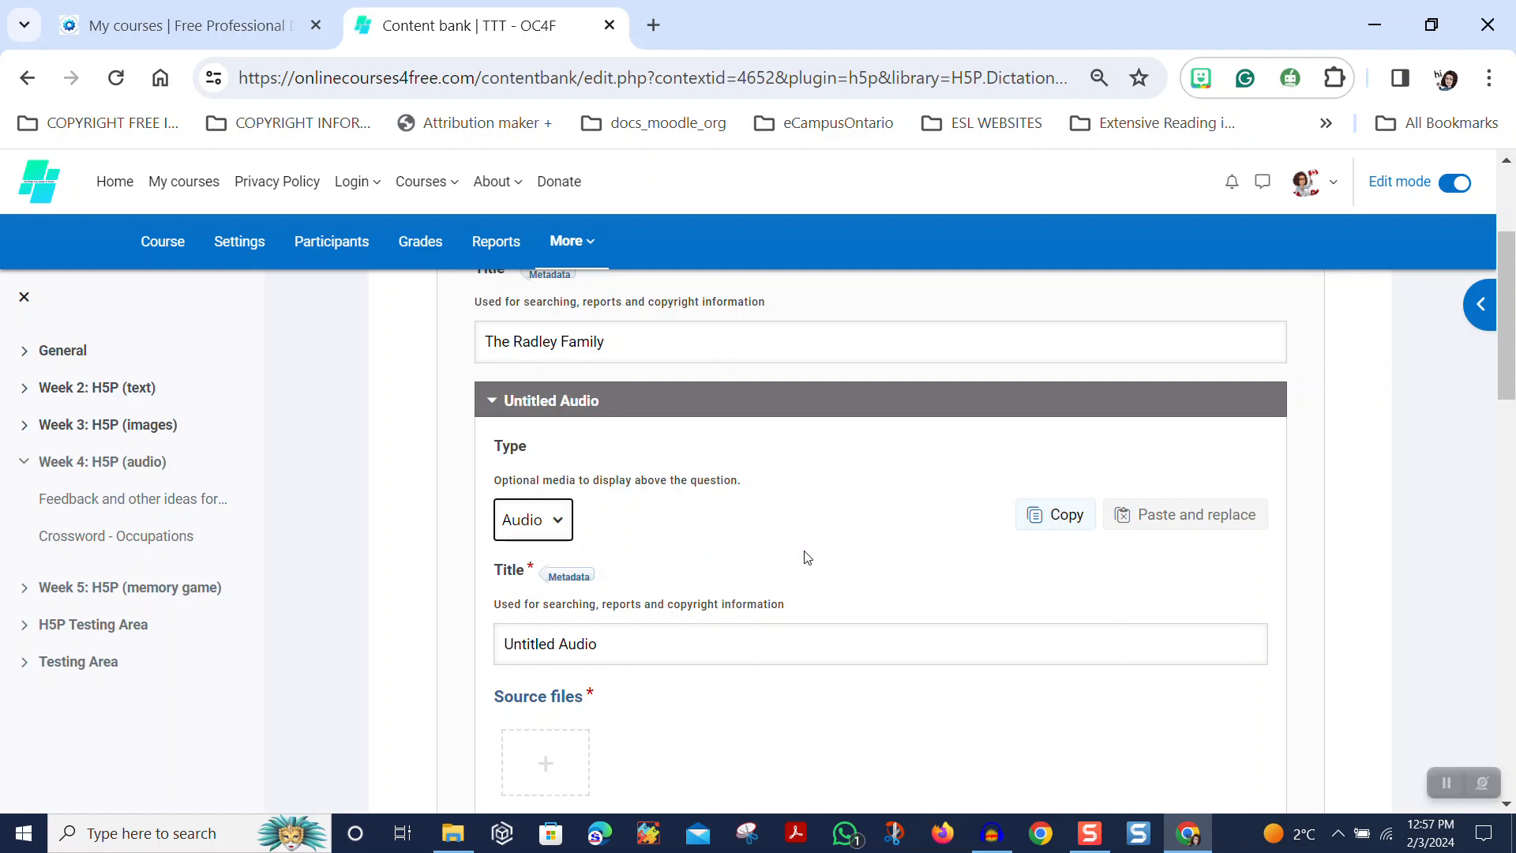
pyautogui.tripleClick(613, 650)
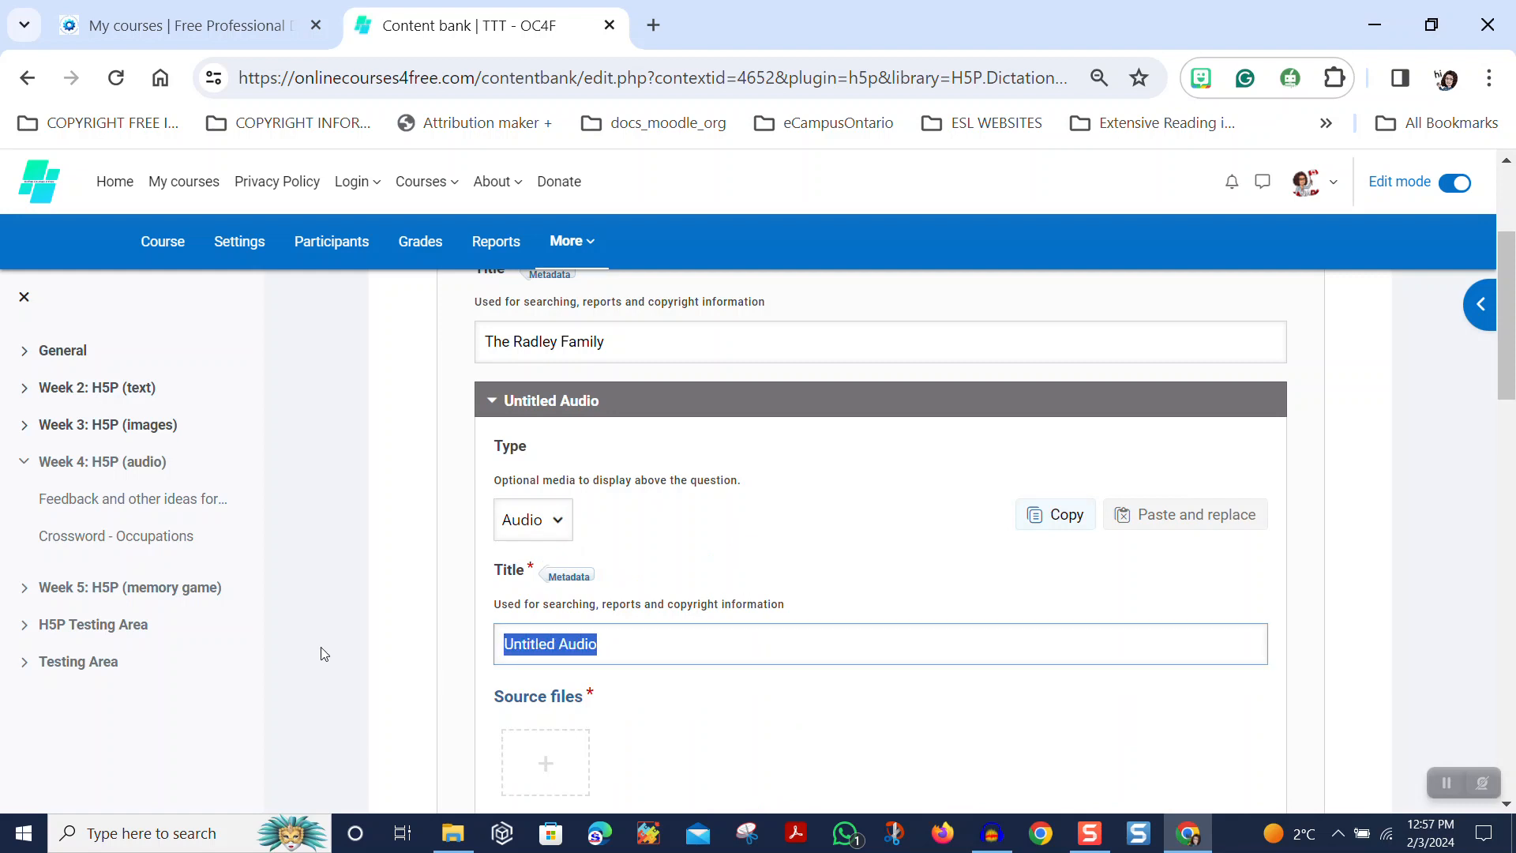
pyautogui.write('The ')
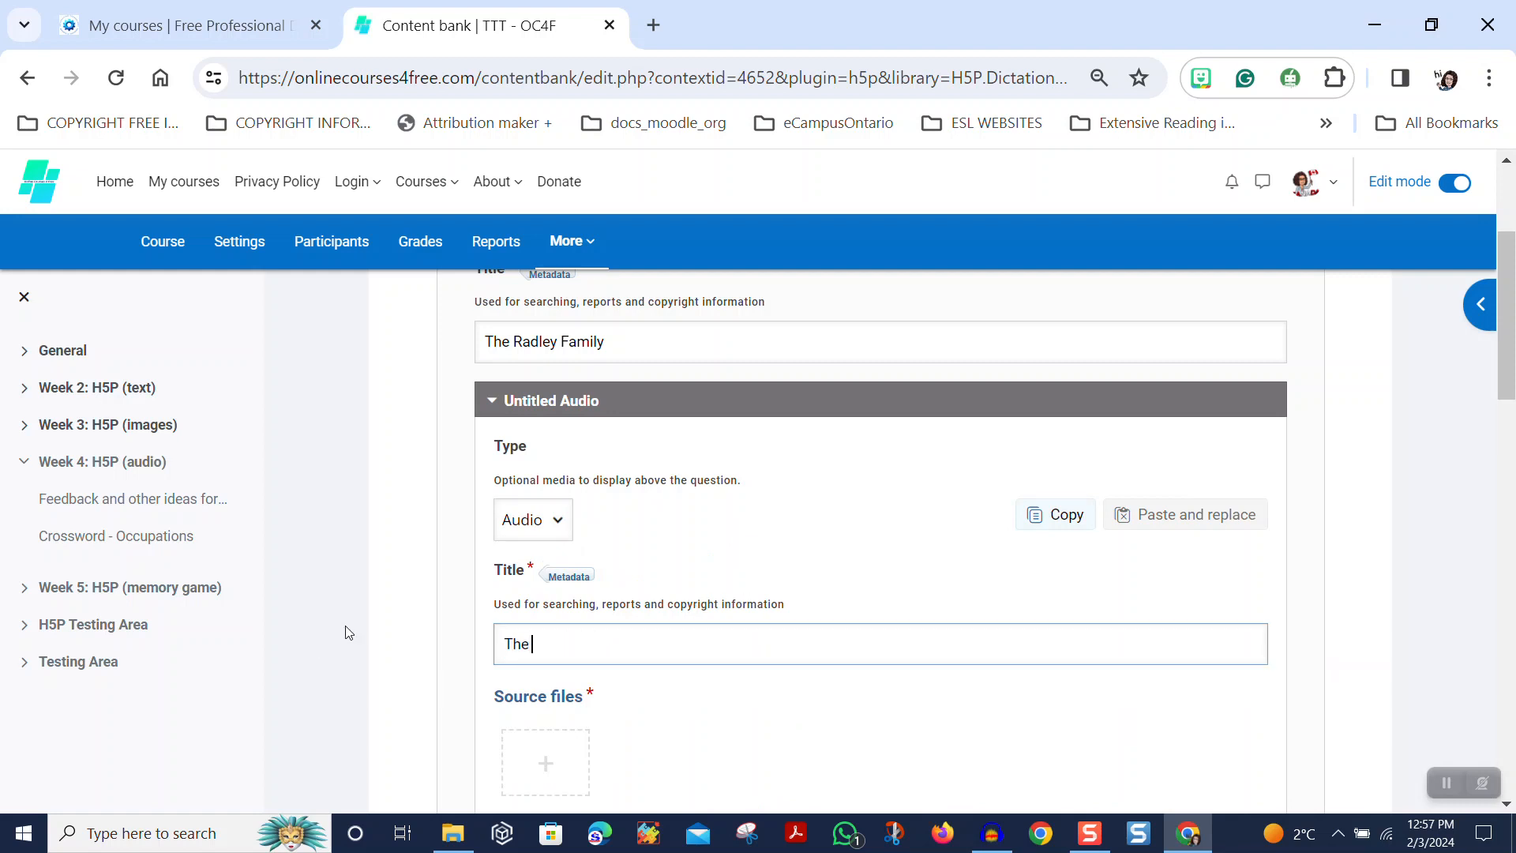
pyautogui.write('Radley Family')
# Upload the Radley Family recording from the TheRadleyFamily desktop folder as the media's audio source file
pyautogui.scroll(-1, 573, 661)
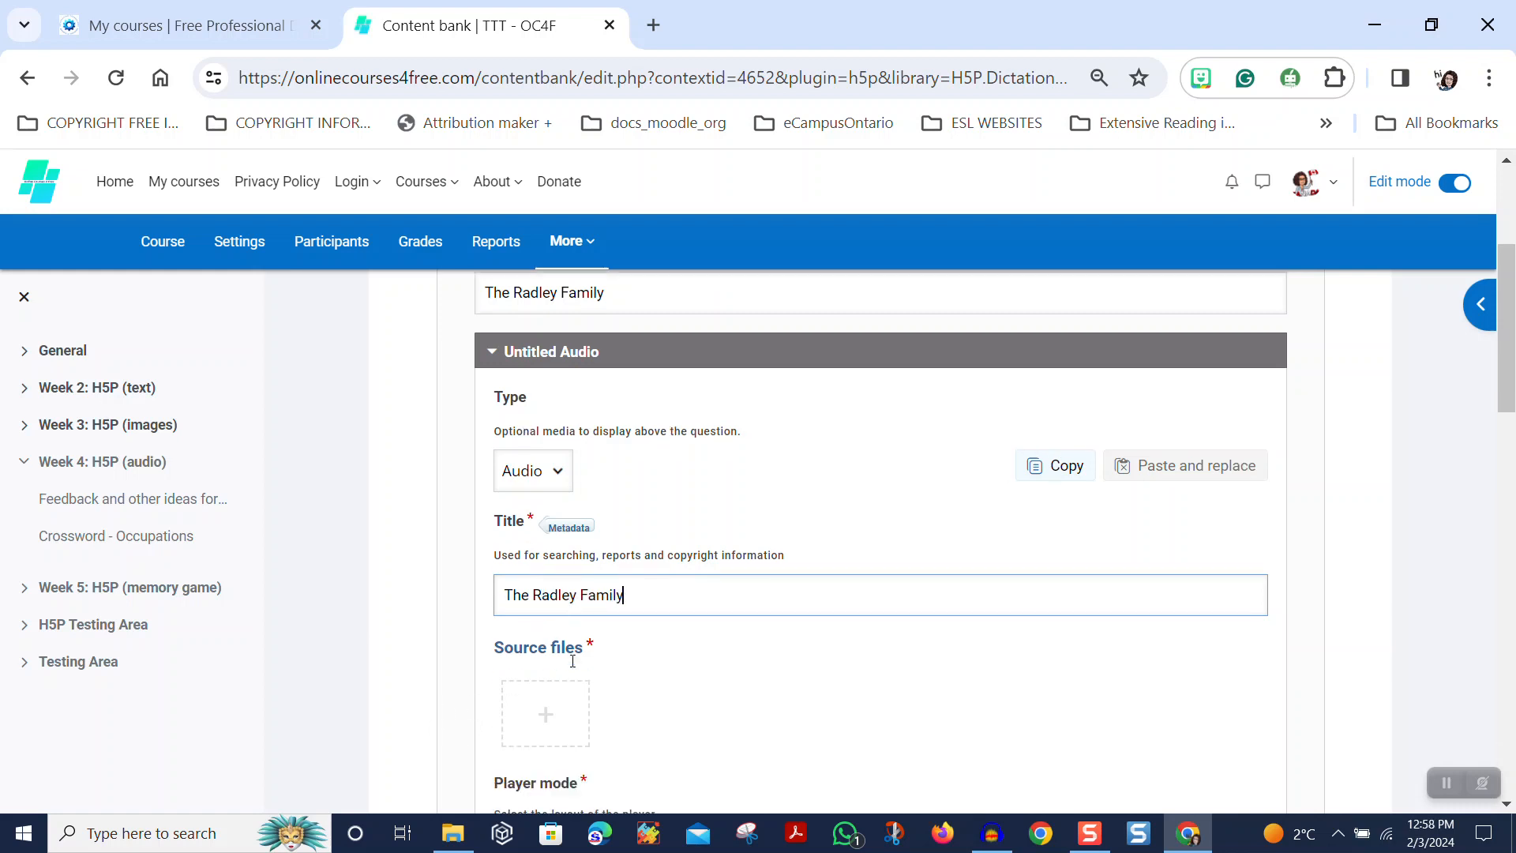
pyautogui.click(556, 648)
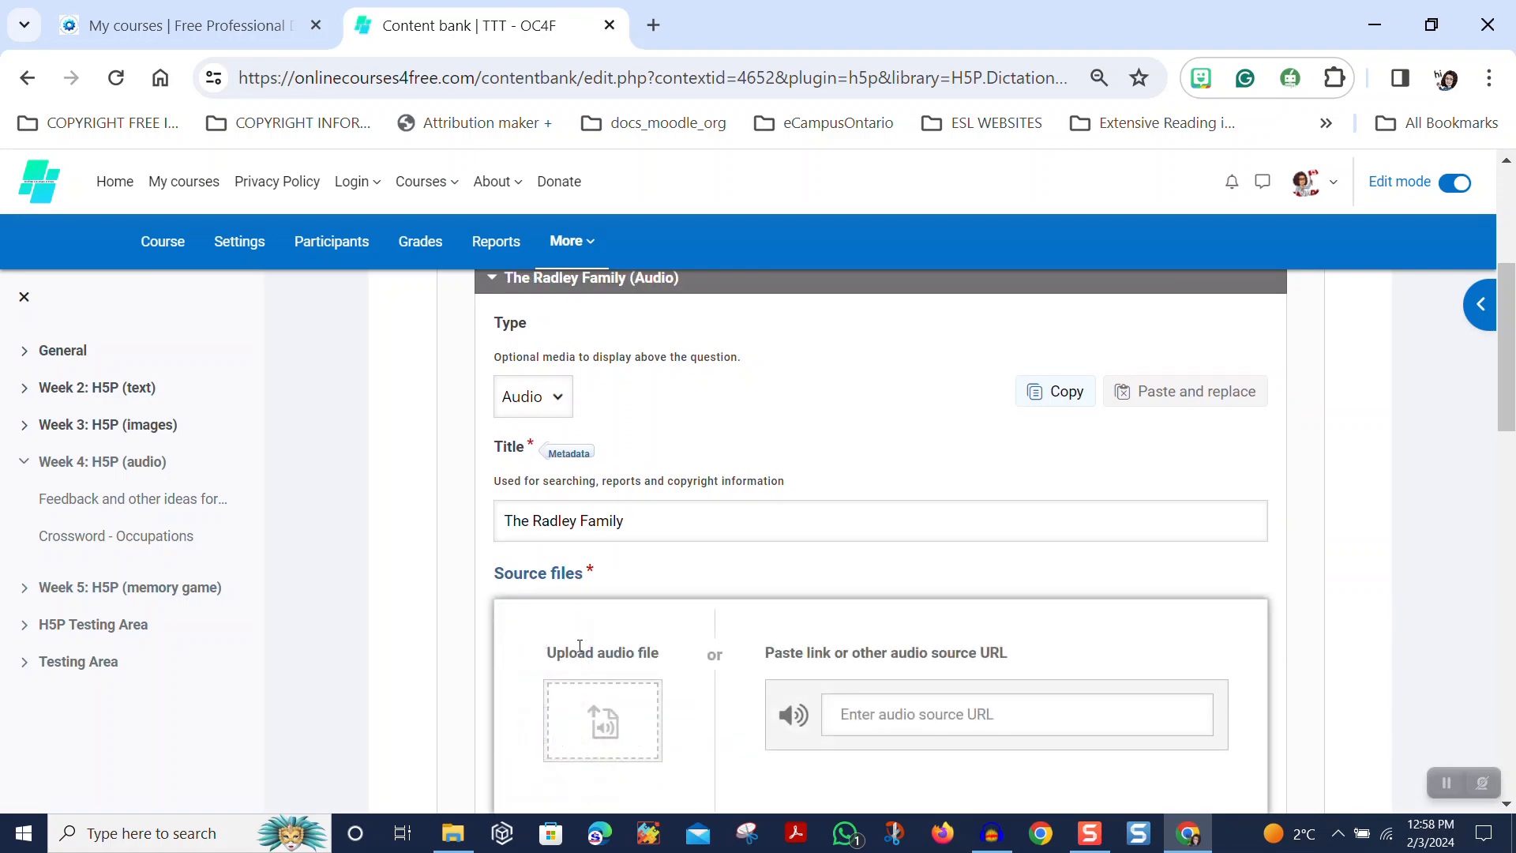
pyautogui.click(616, 736)
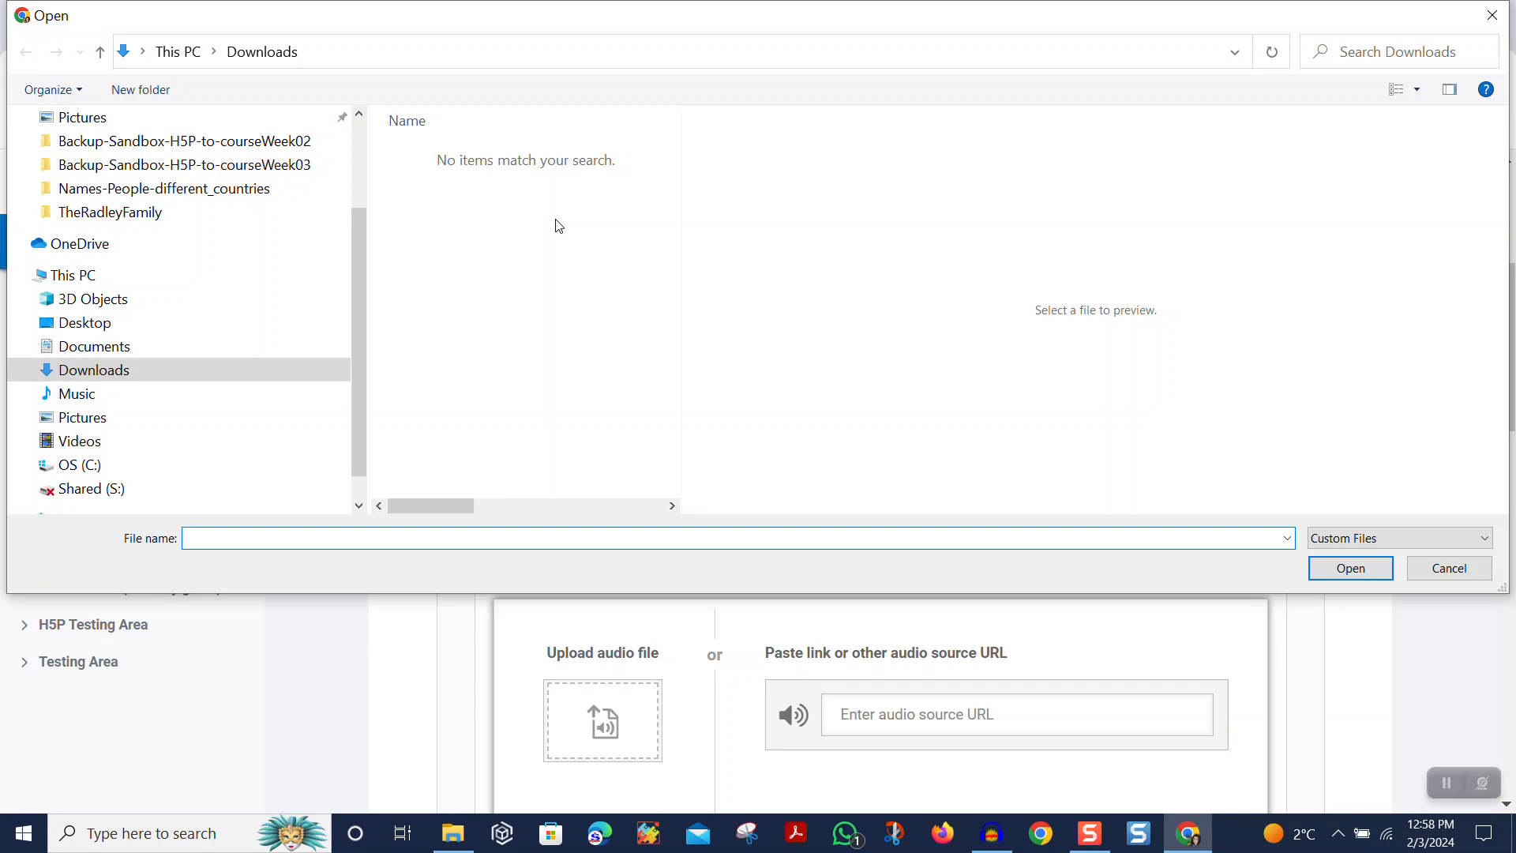
pyautogui.click(214, 326)
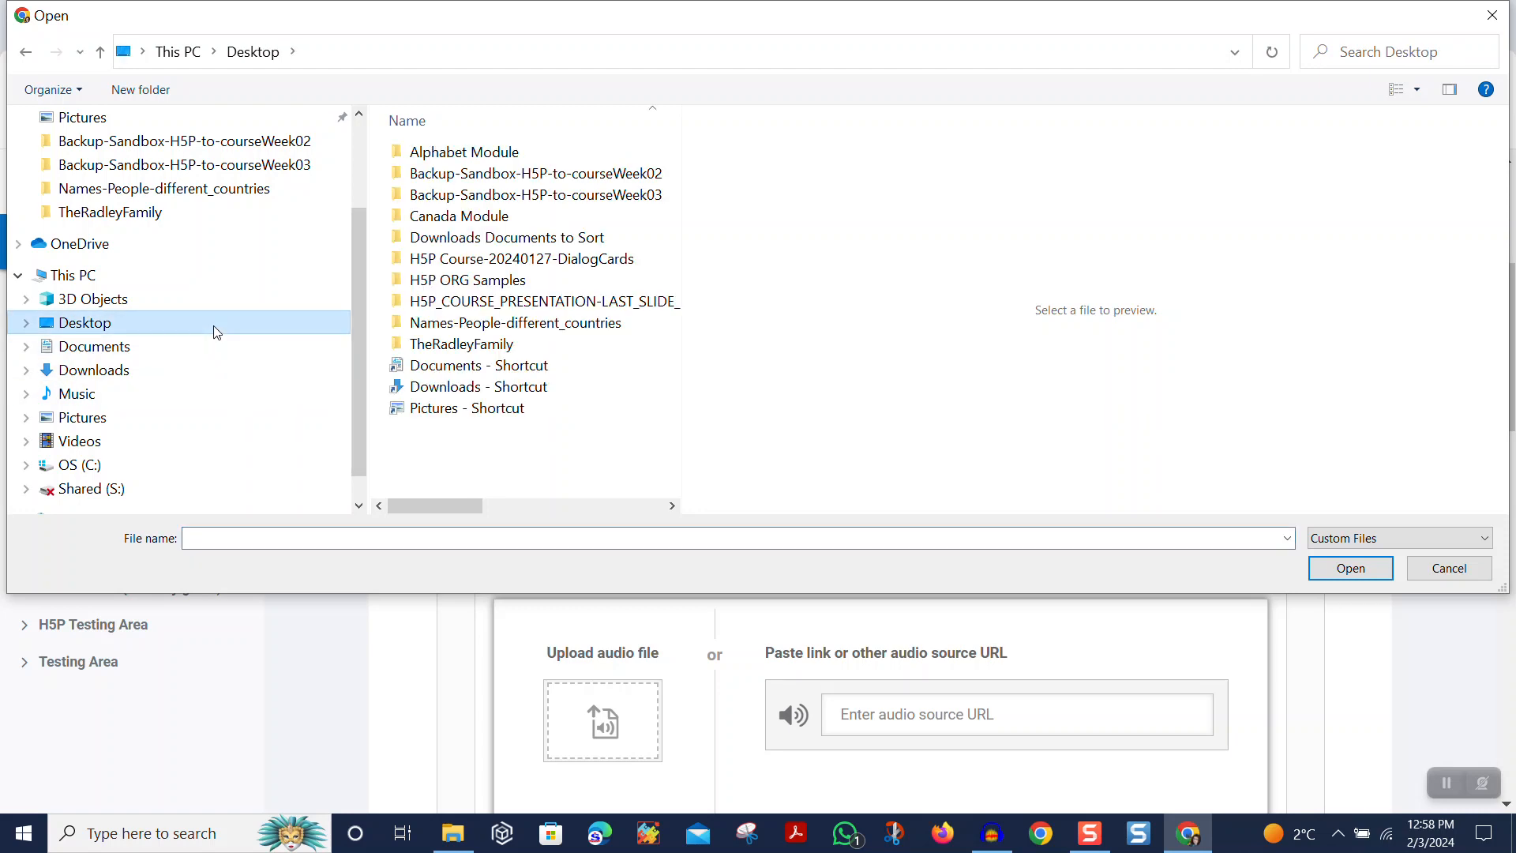
pyautogui.doubleClick(477, 344)
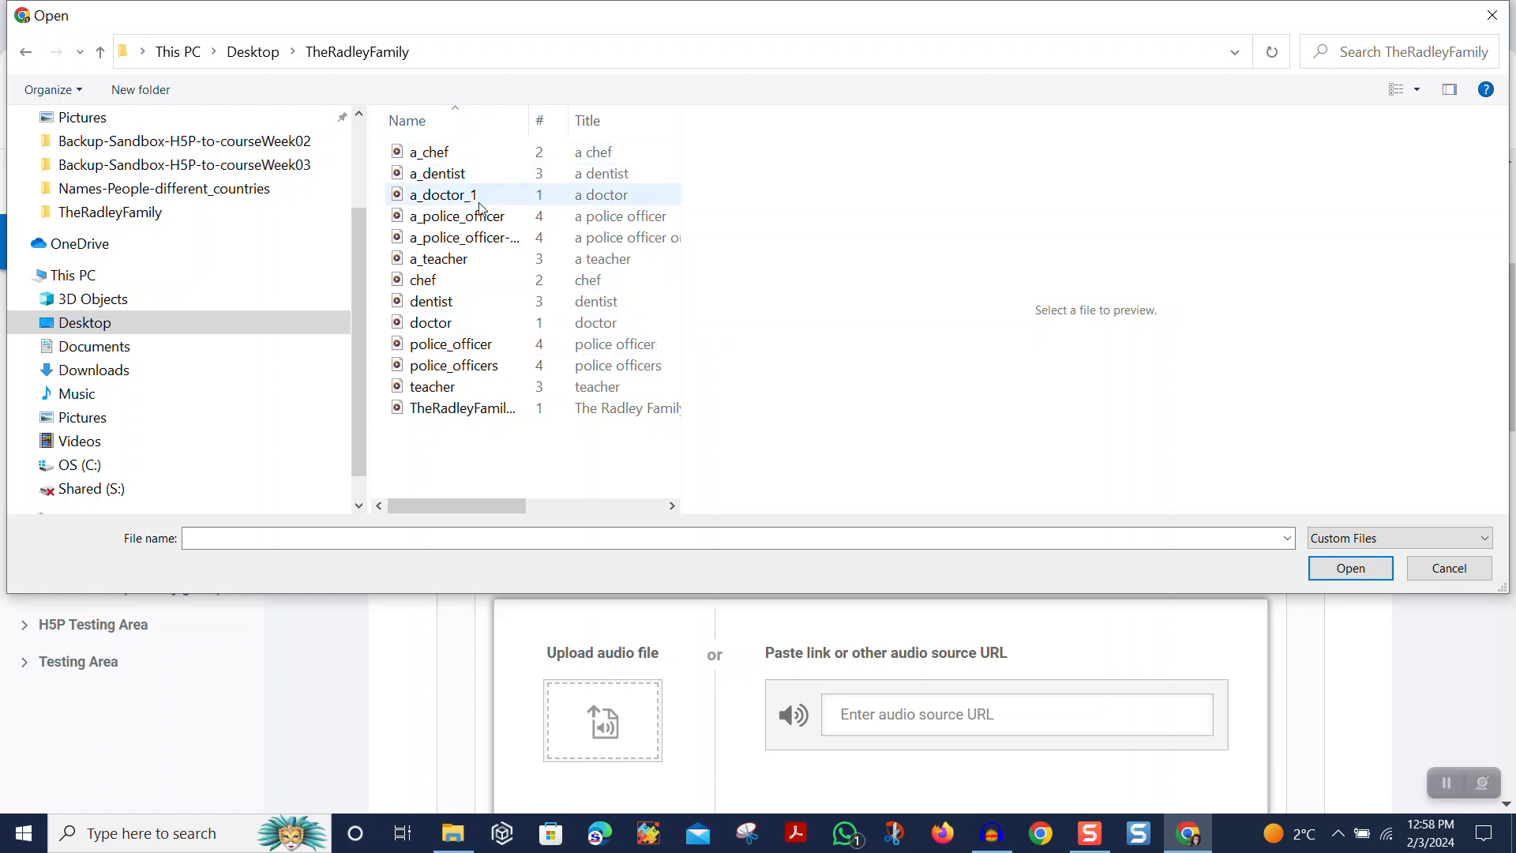
pyautogui.doubleClick(473, 414)
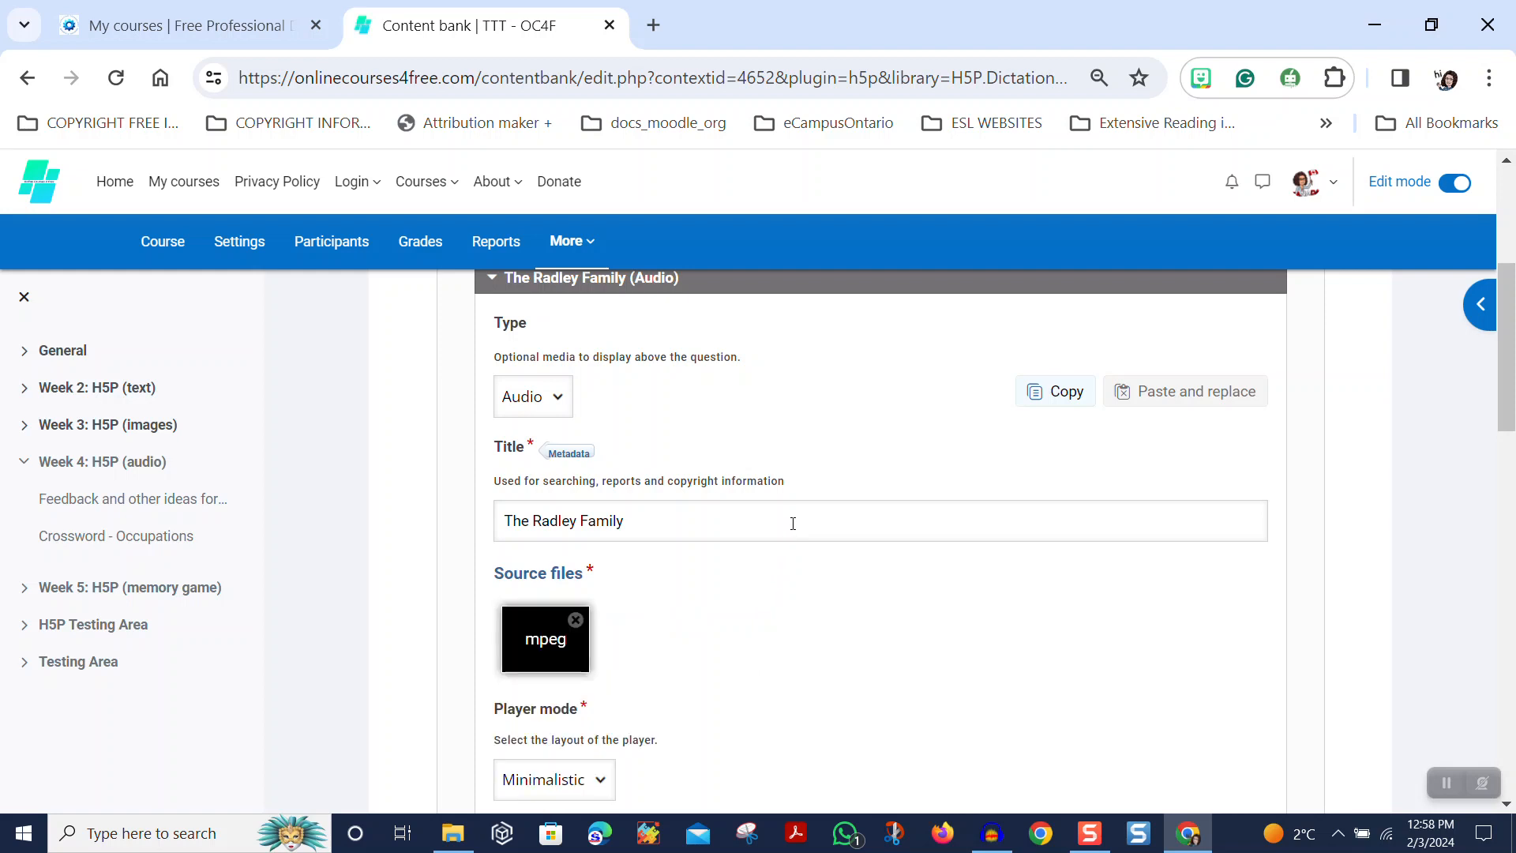
# Enable autoplay for the introductory audio and keep its player mode as Minimalistic
pyautogui.scroll(-3, 793, 523)
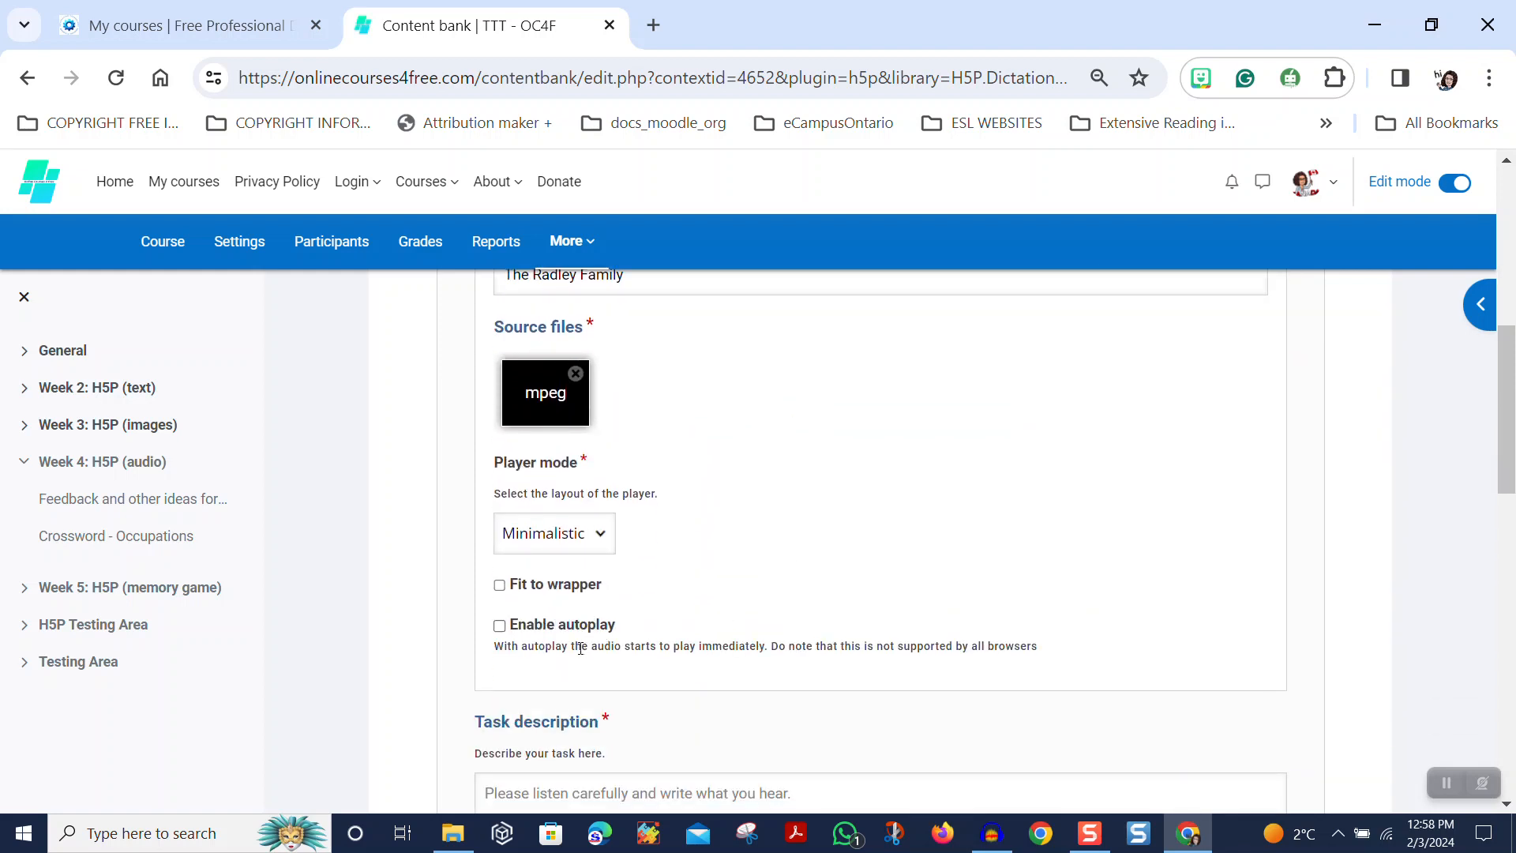
pyautogui.click(500, 627)
pyautogui.click(584, 537)
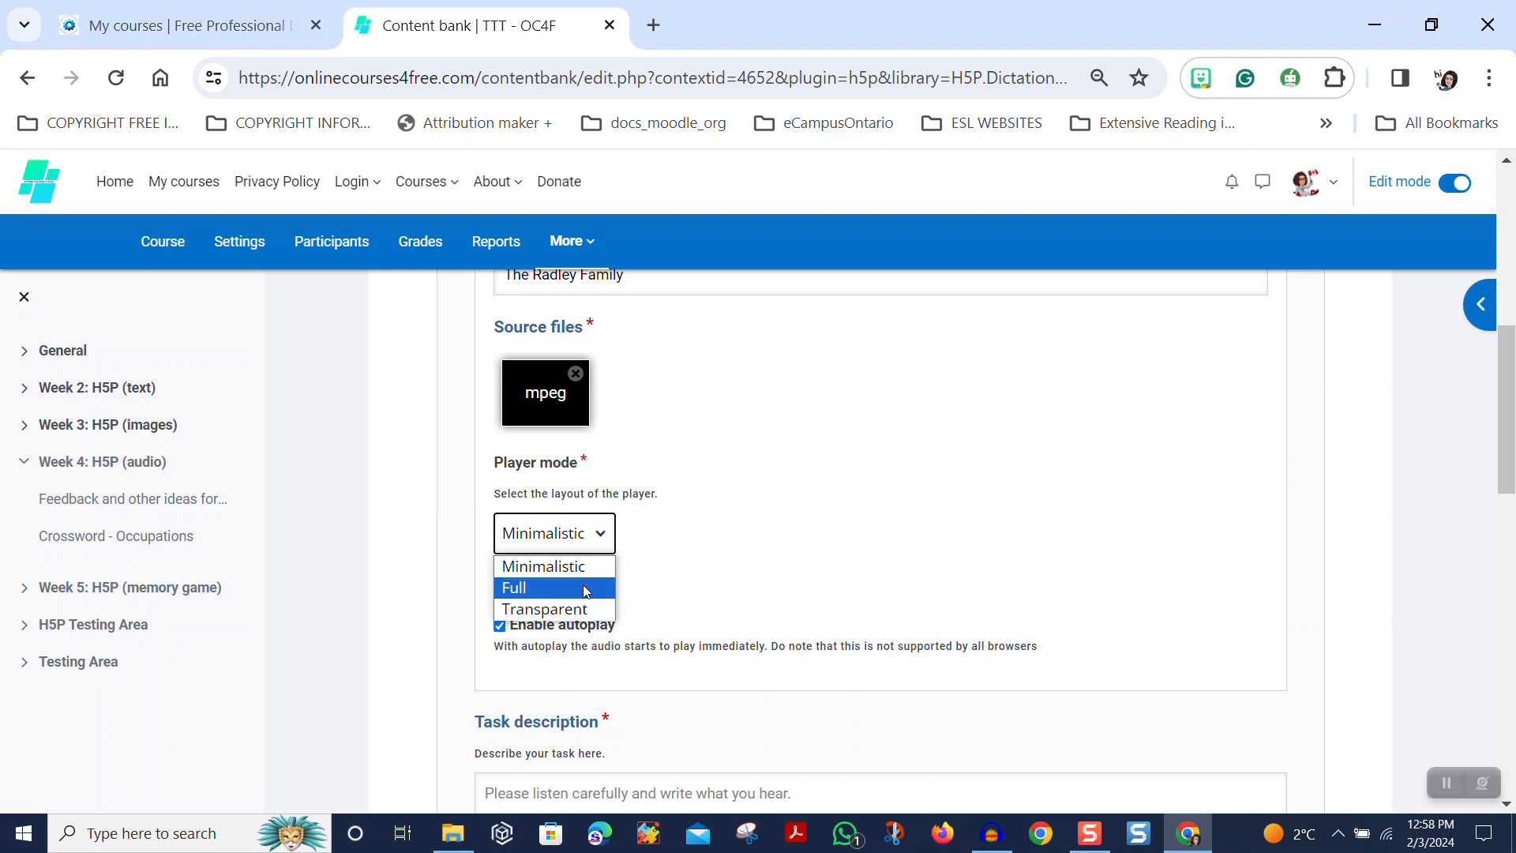
pyautogui.click(590, 566)
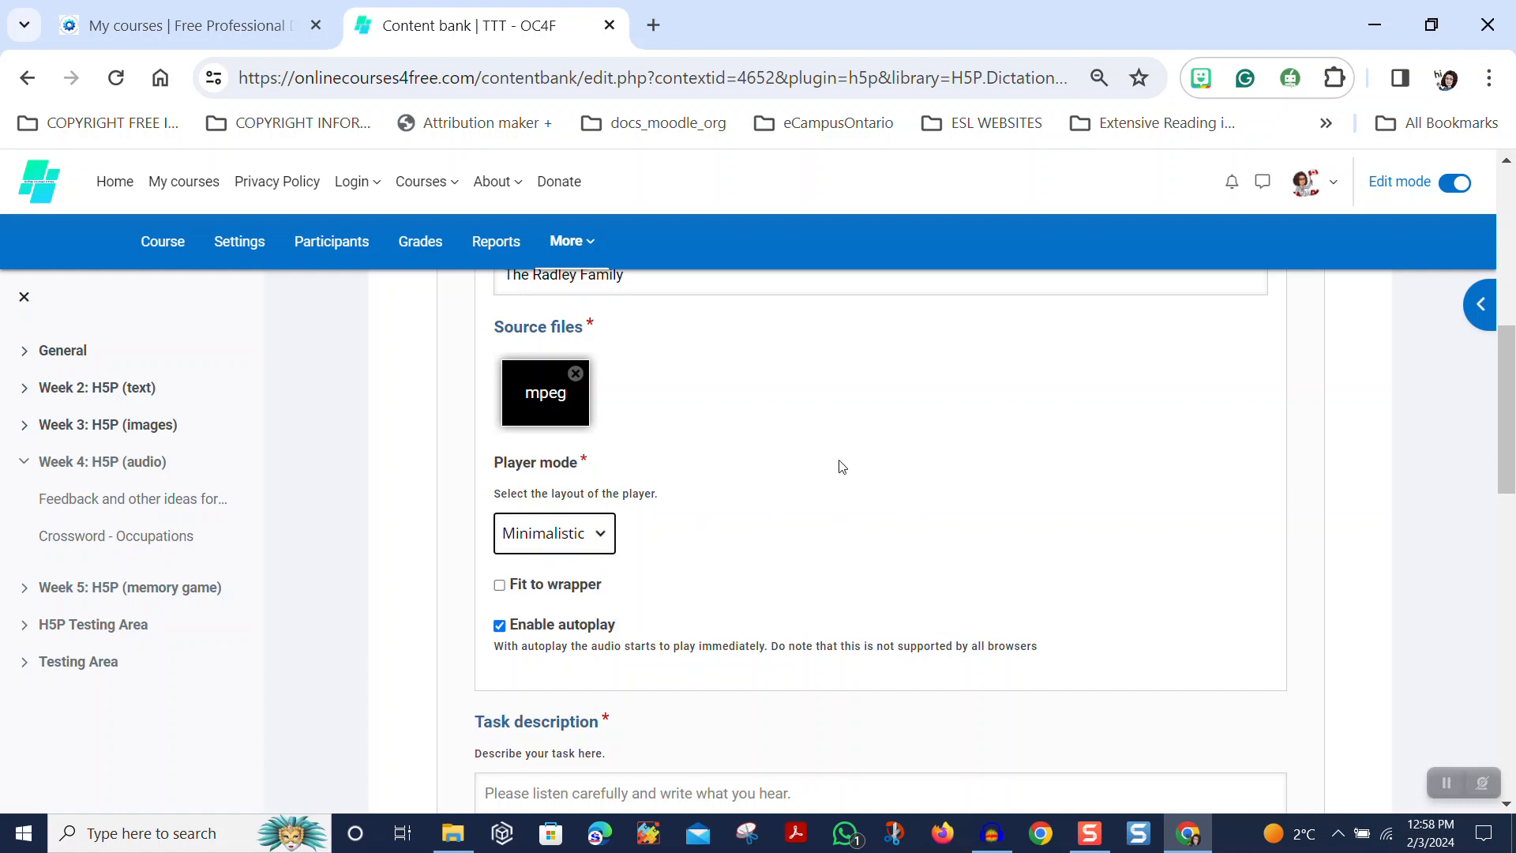
# Format the task description as bold Heading 2 text
pyautogui.scroll(-5, 843, 467)
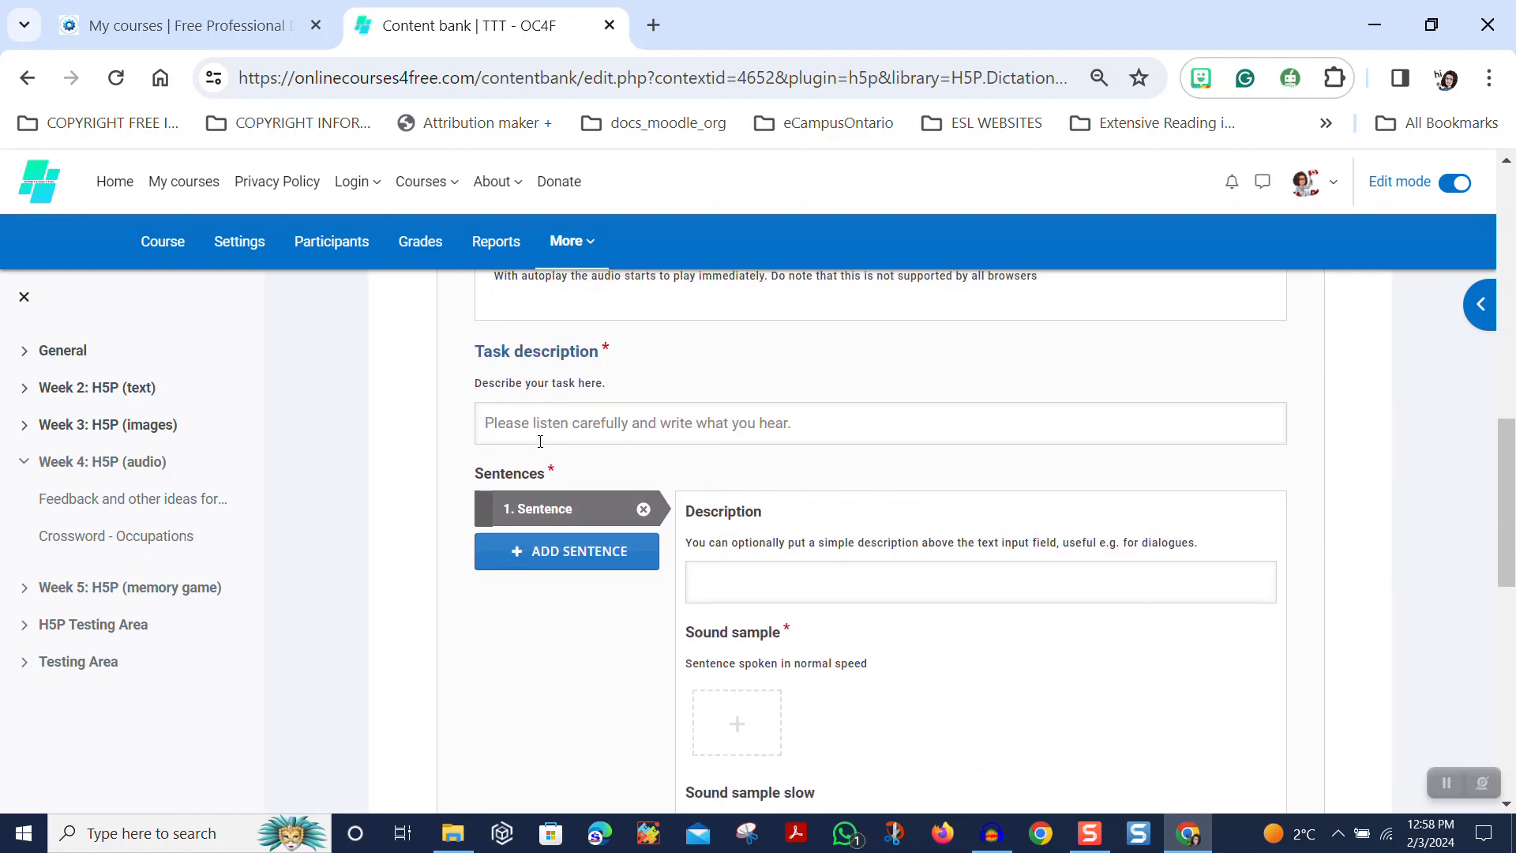
pyautogui.click(538, 432)
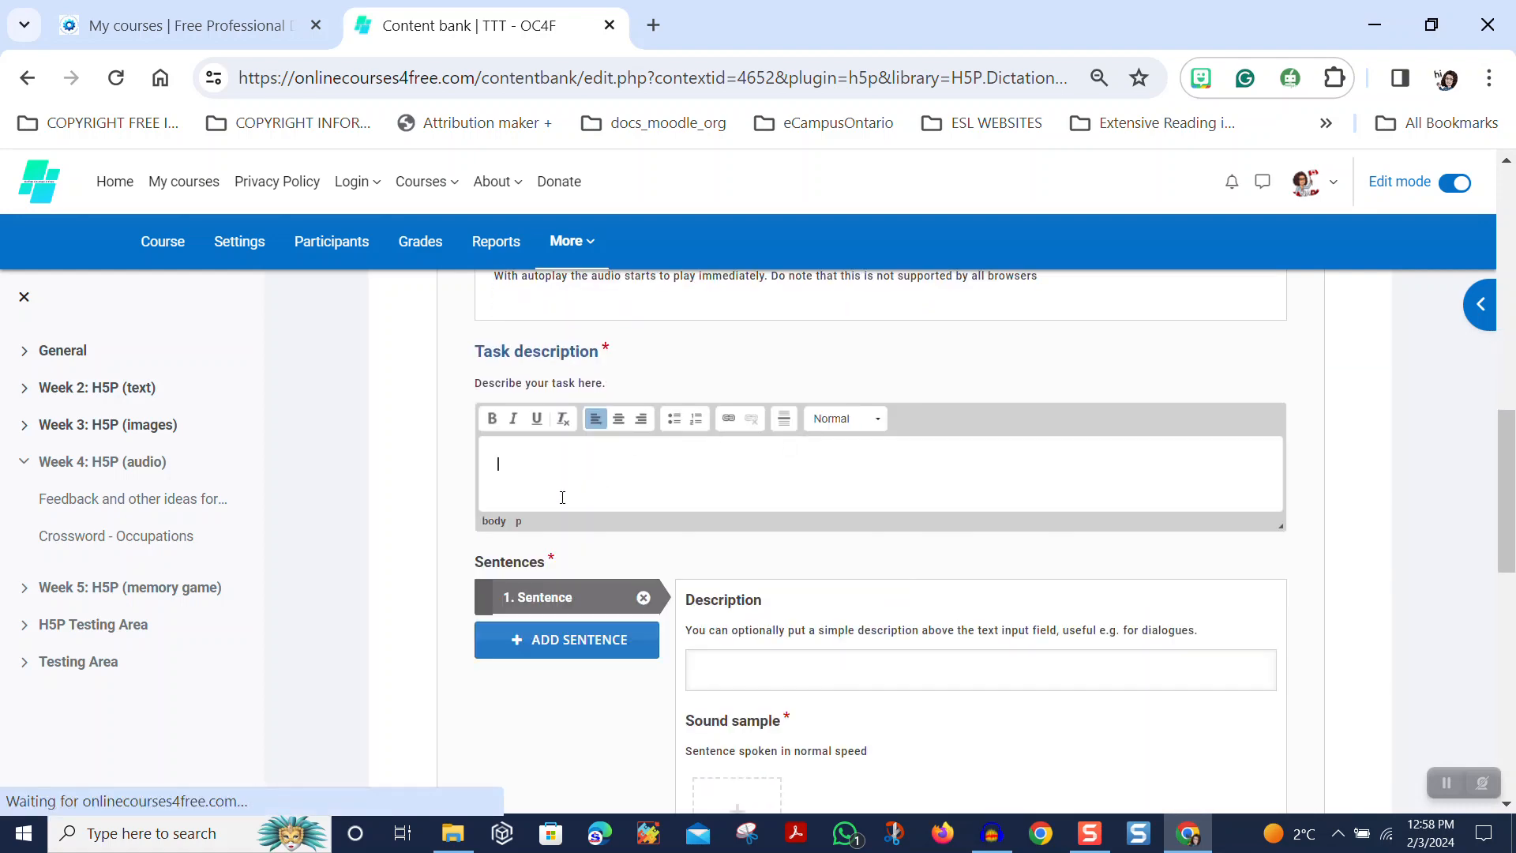
pyautogui.click(859, 416)
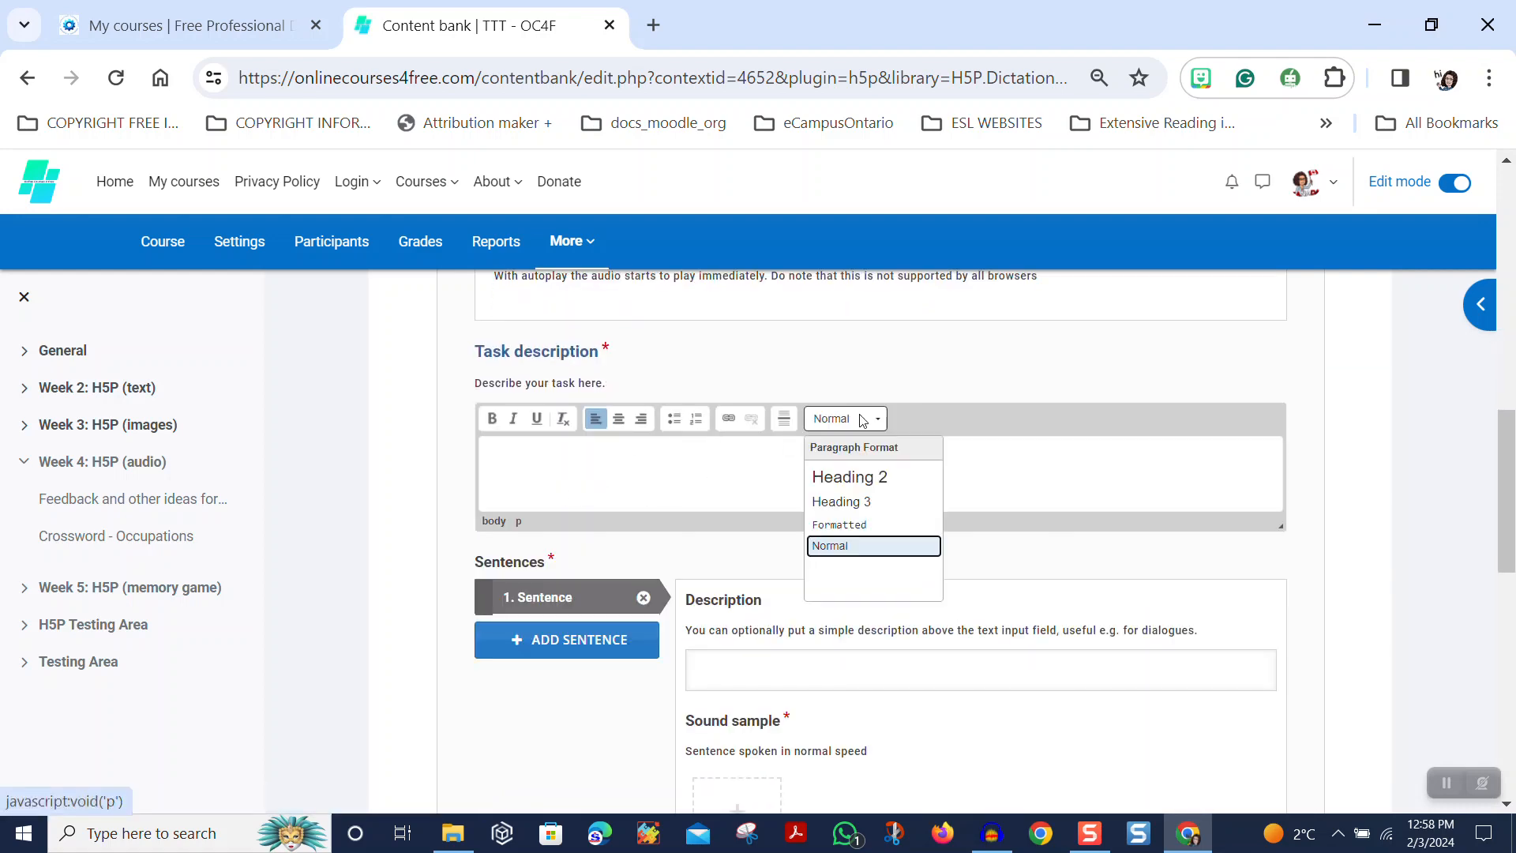
pyautogui.click(878, 486)
pyautogui.click(499, 427)
pyautogui.click(499, 427)
pyautogui.click(499, 427)
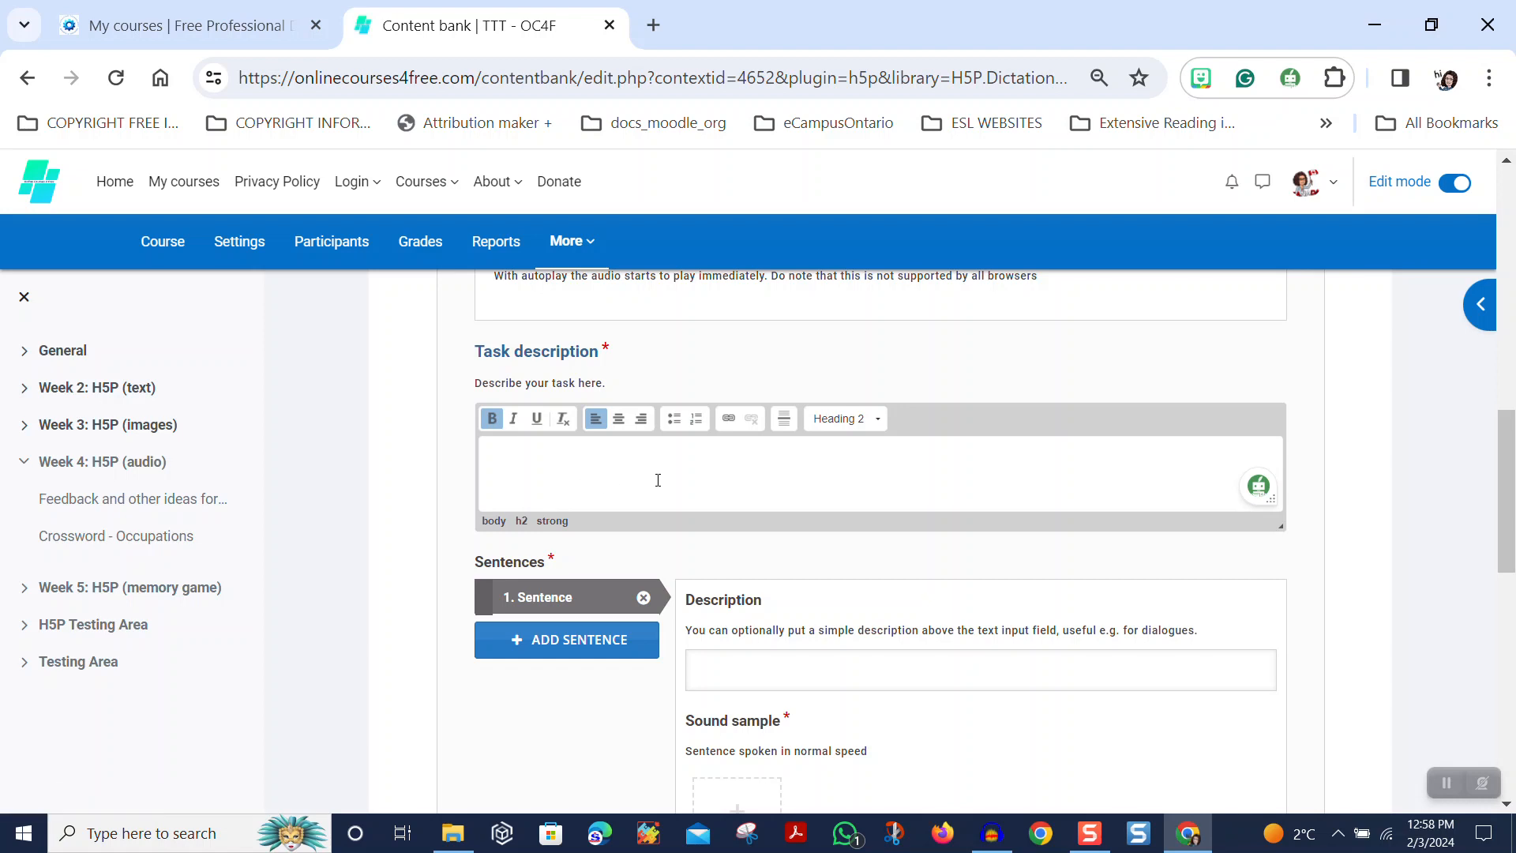
# Enter "Listen to the word. Type the word you hear." as the task description
pyautogui.write('Listen to the word.  Type te')
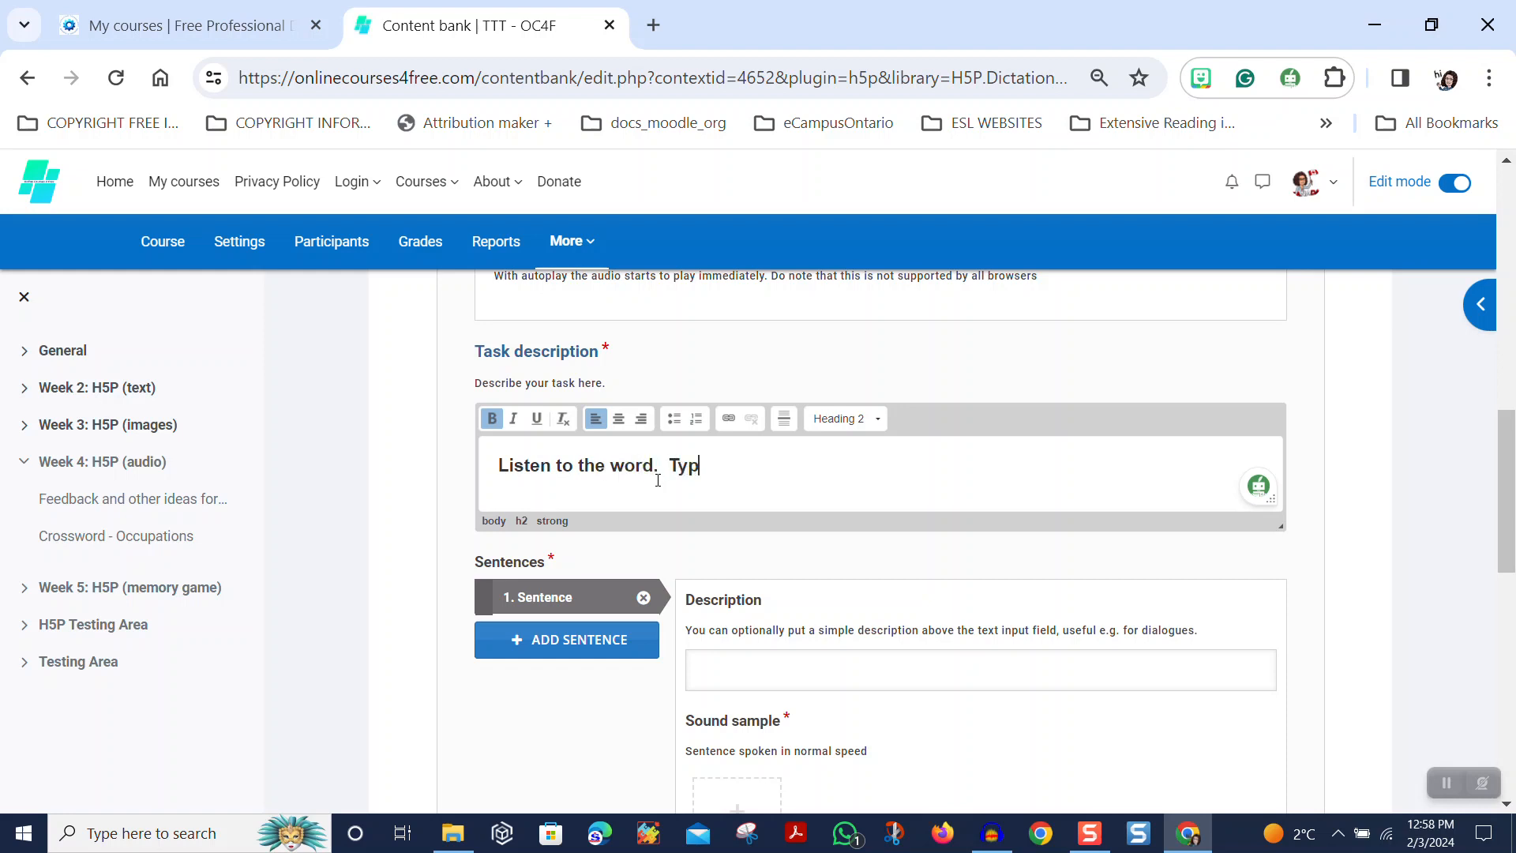
pyautogui.press('BackSpace')
pyautogui.write('yp')
pyautogui.press('BackSpace')
pyautogui.press('BackSpace')
pyautogui.write('he word you hear.')
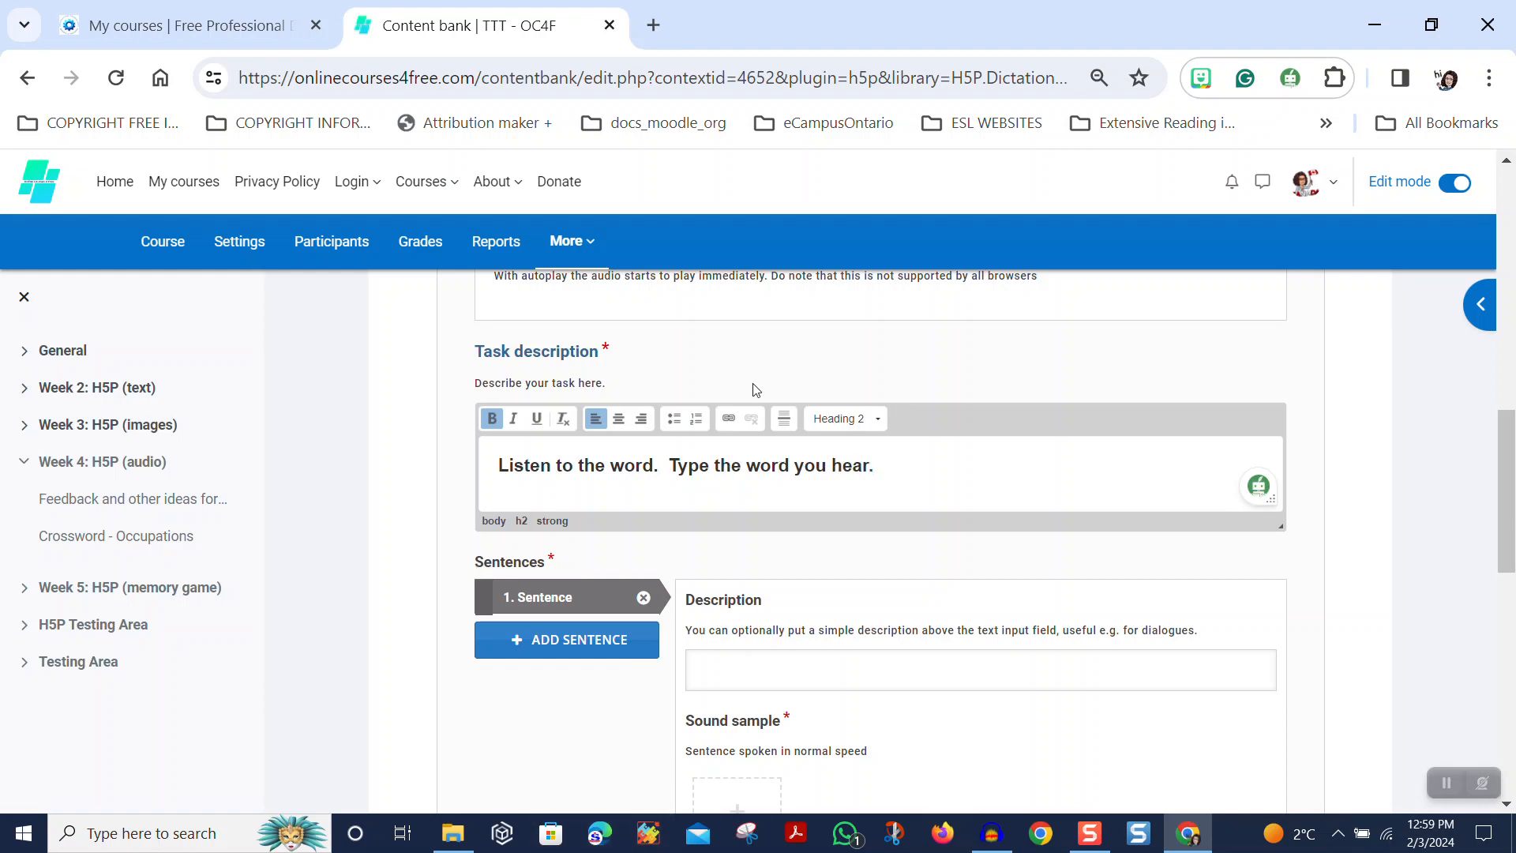
# Enter "doctor" as the description of the first sentence
pyautogui.scroll(-1, 921, 349)
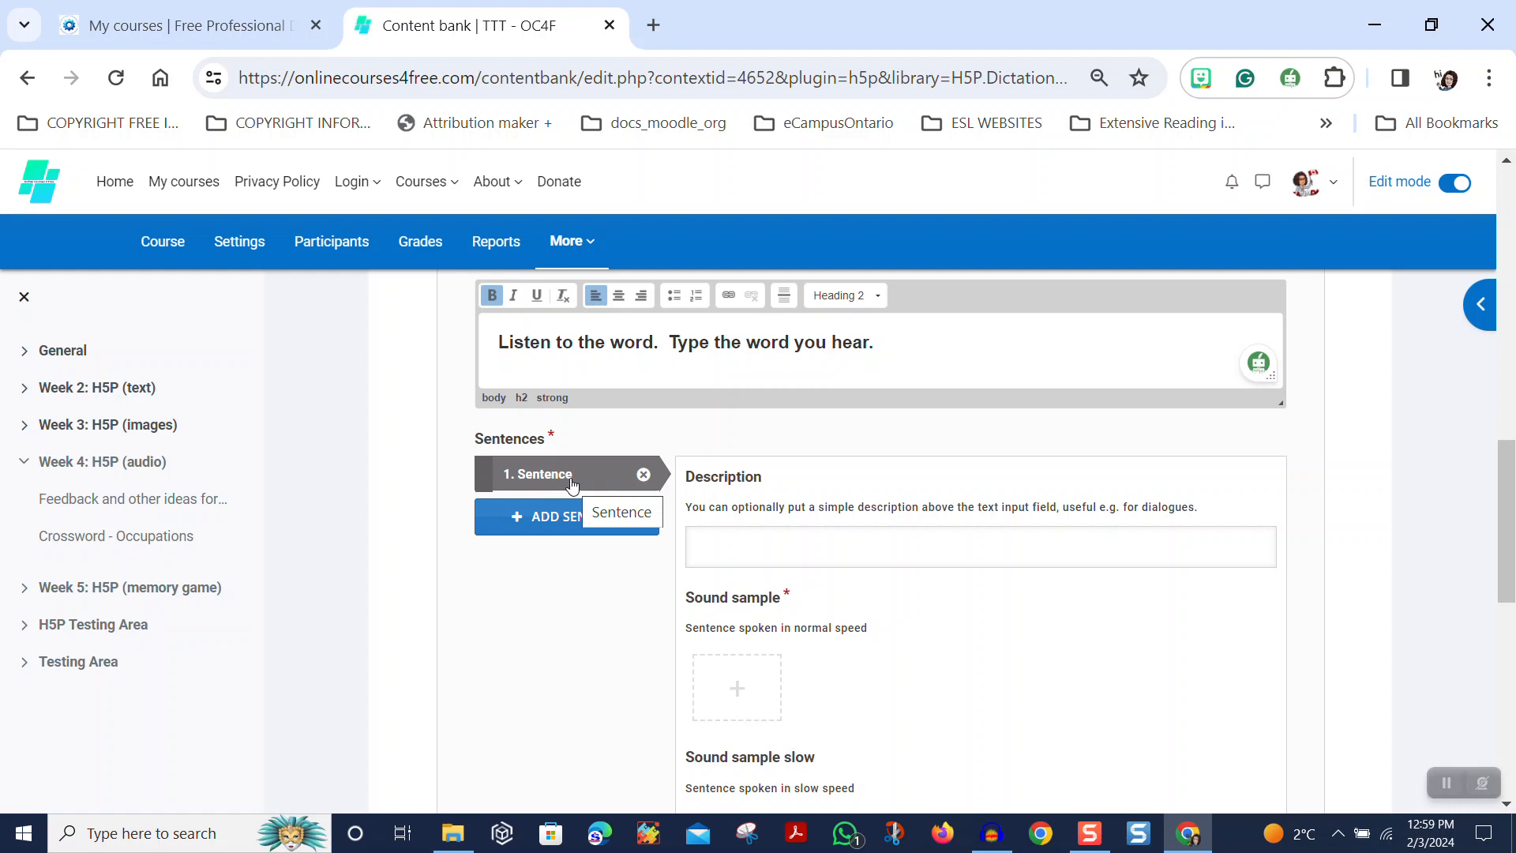
pyautogui.click(720, 549)
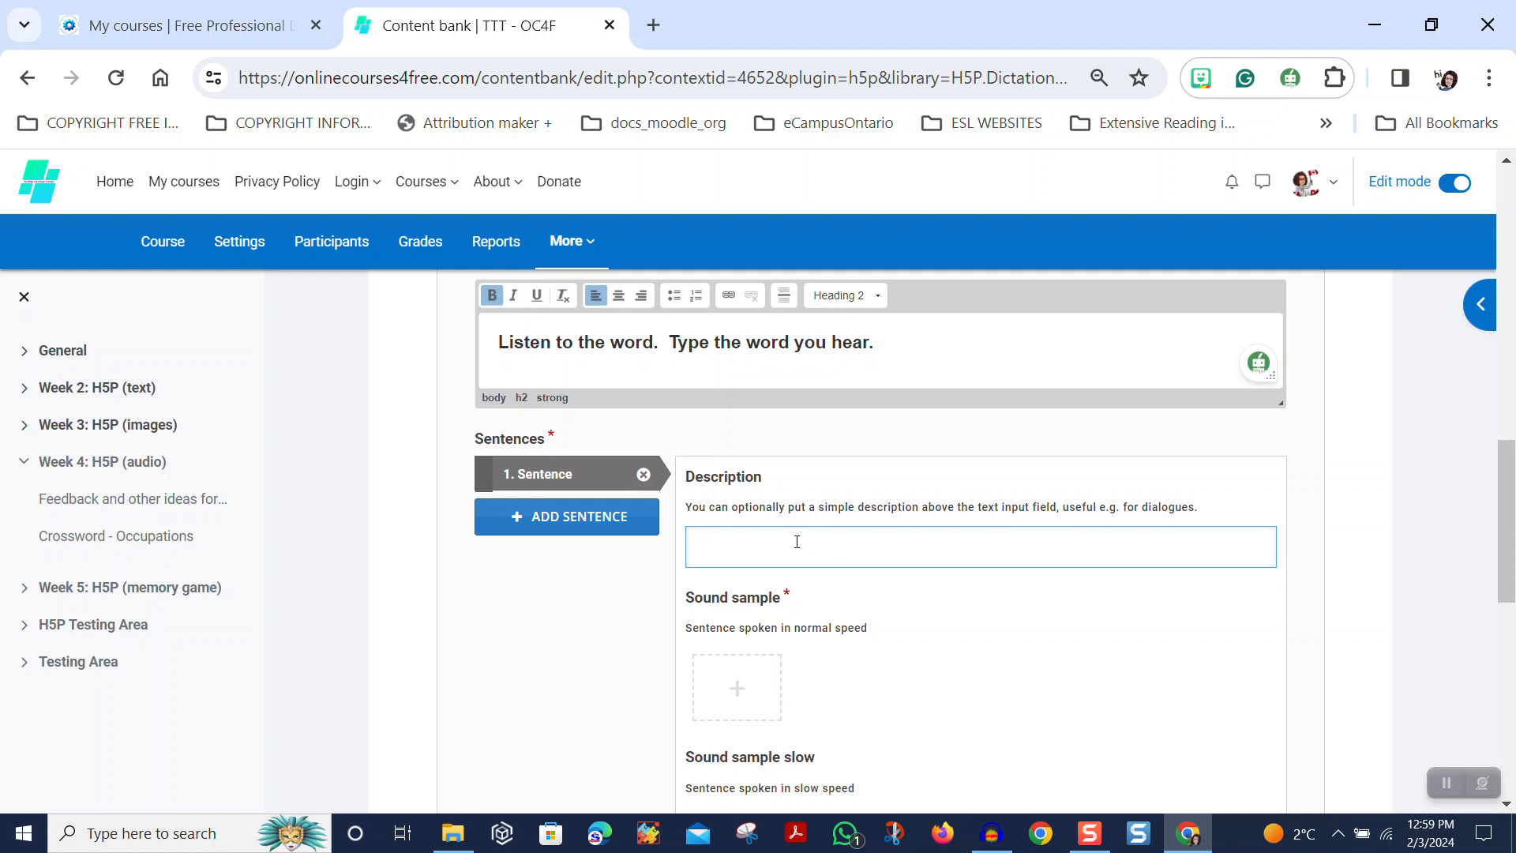
pyautogui.write('or')
# Upload the doctor audio file as the first sentence's normal-speed sound sample
pyautogui.scroll(-2, 984, 485)
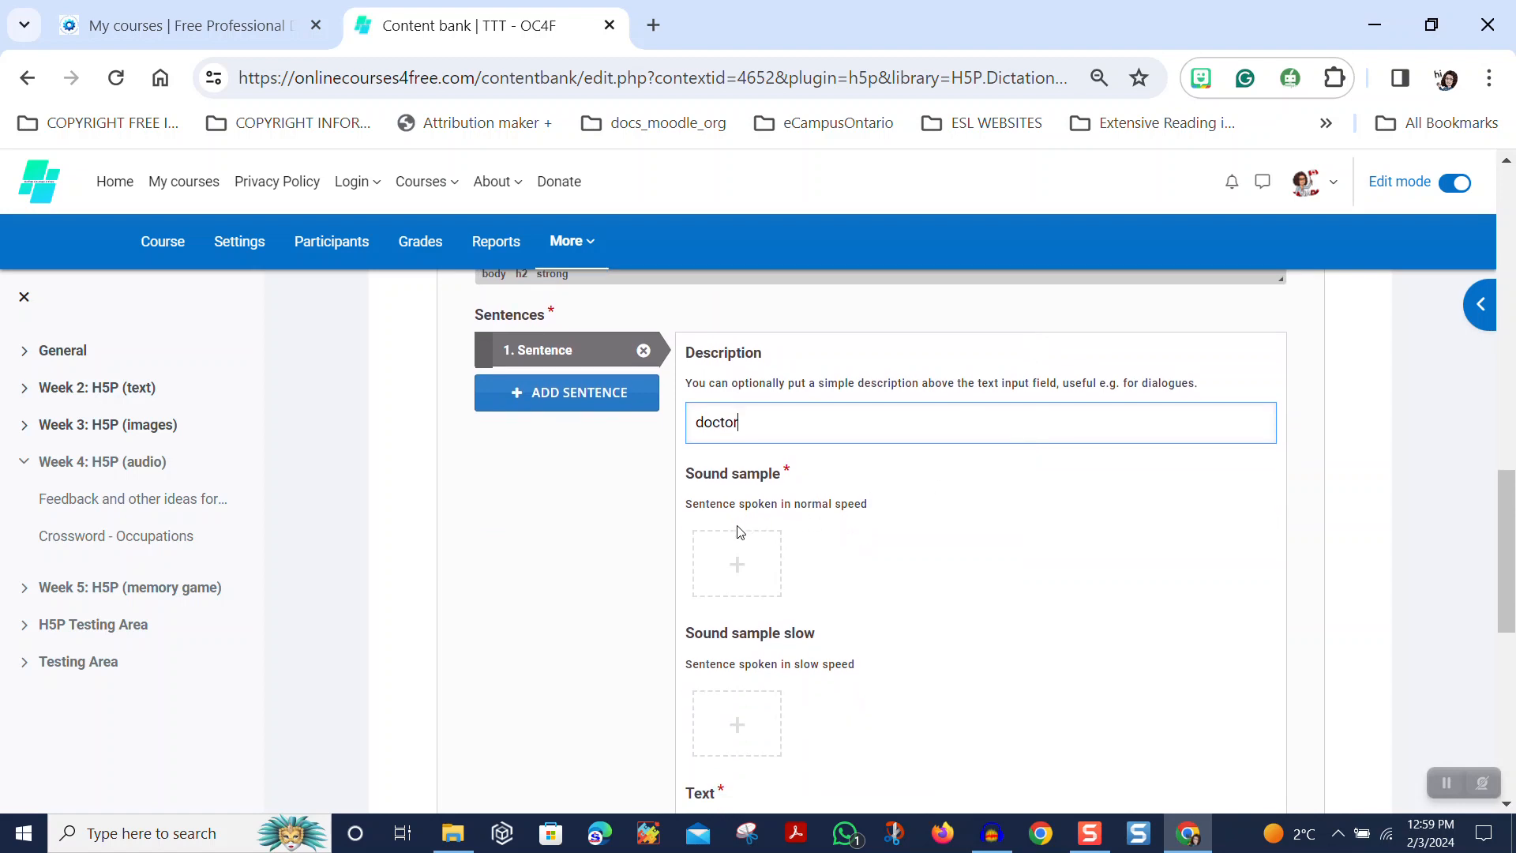
pyautogui.click(736, 566)
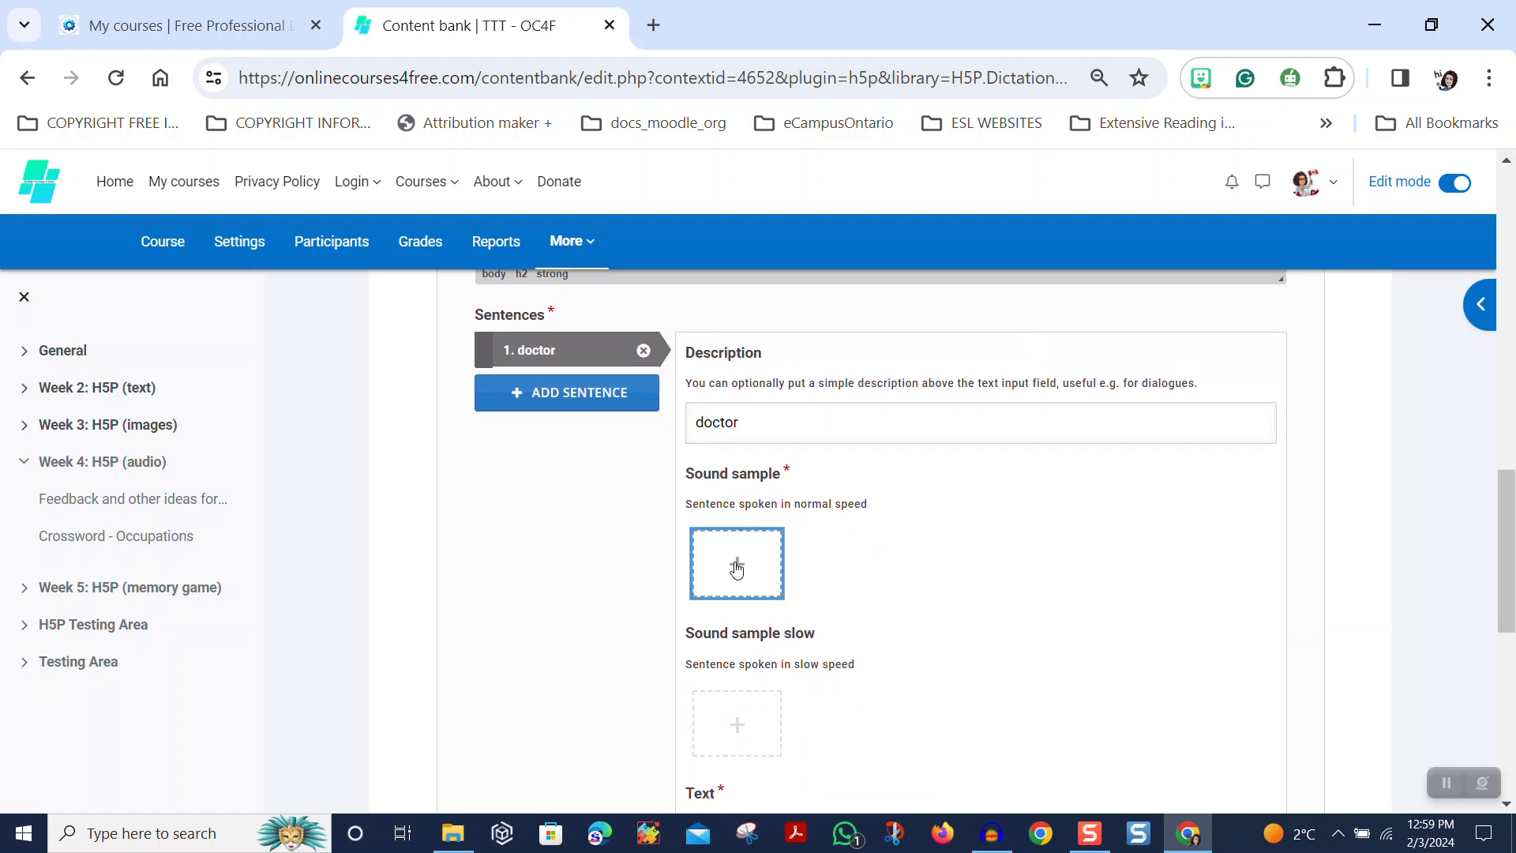
pyautogui.click(745, 665)
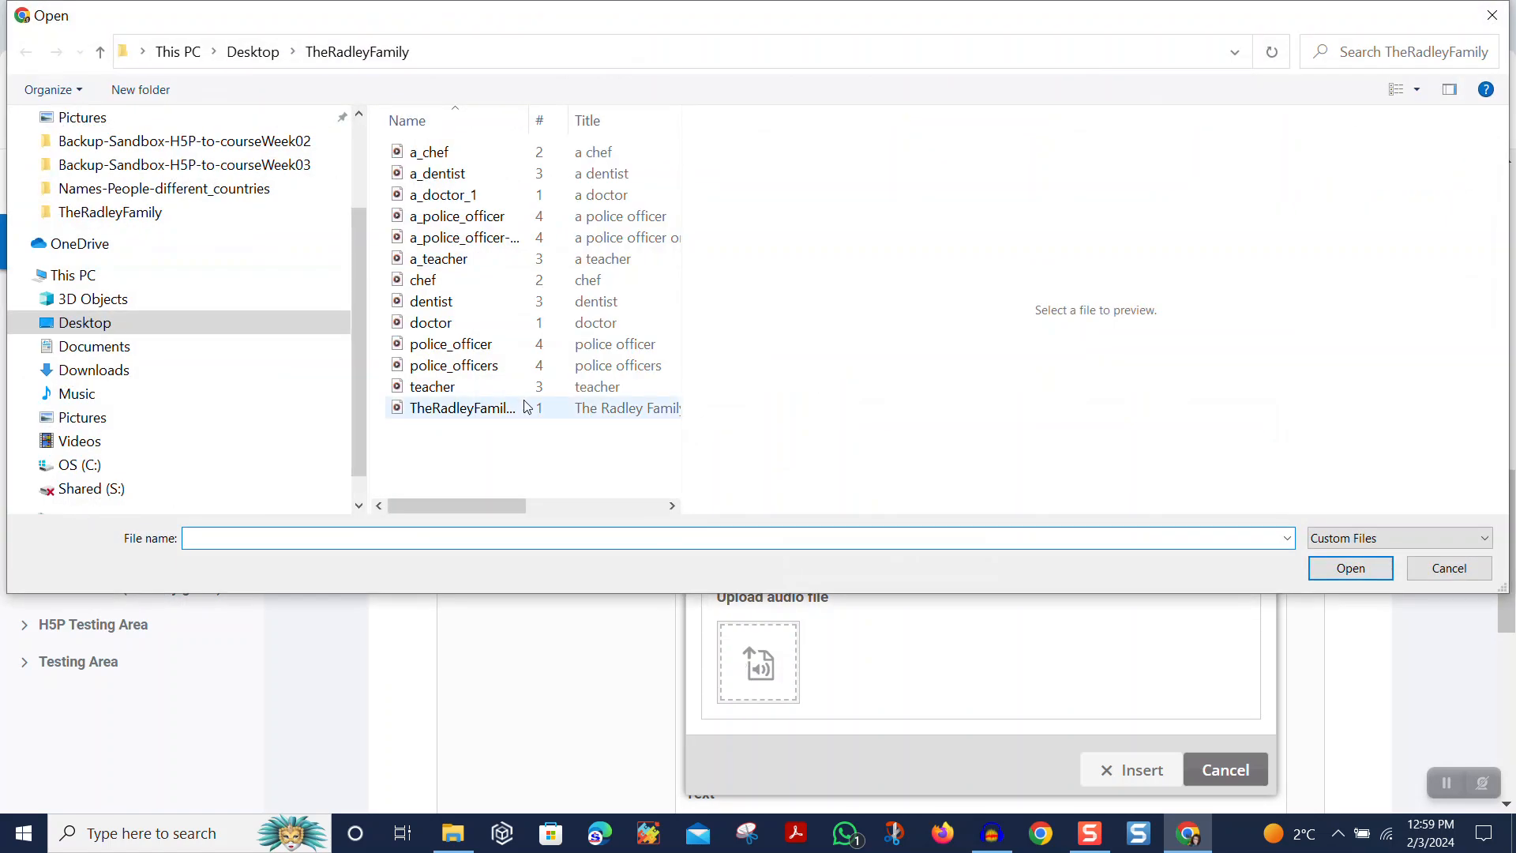
pyautogui.doubleClick(431, 322)
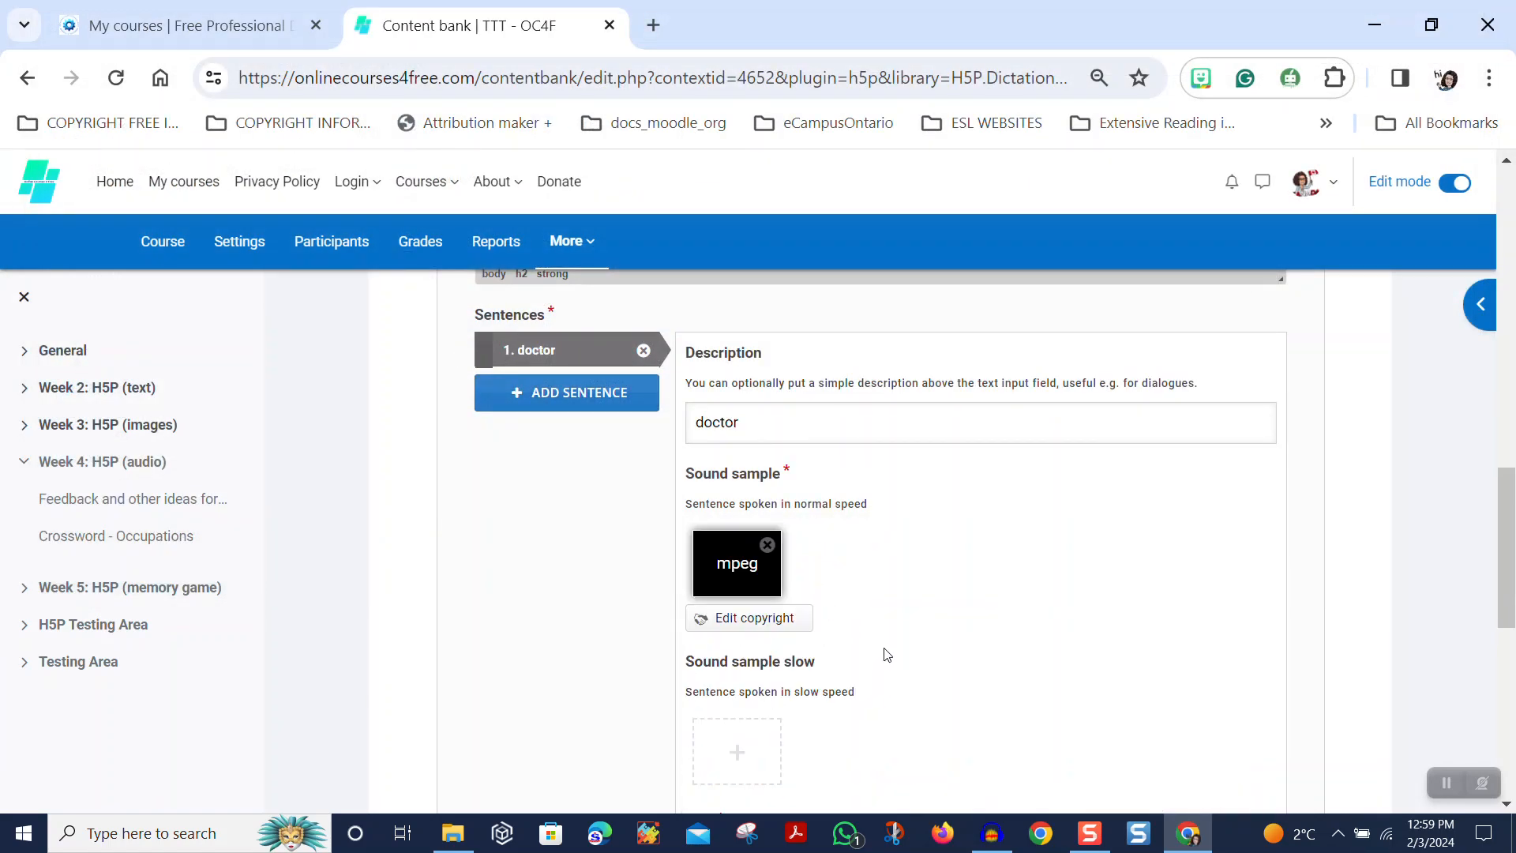
# Fill in the doctor audio's copyright details with title "doctor", the author's full name and year 2024
pyautogui.click(773, 621)
pyautogui.scroll(-5, 1212, 501)
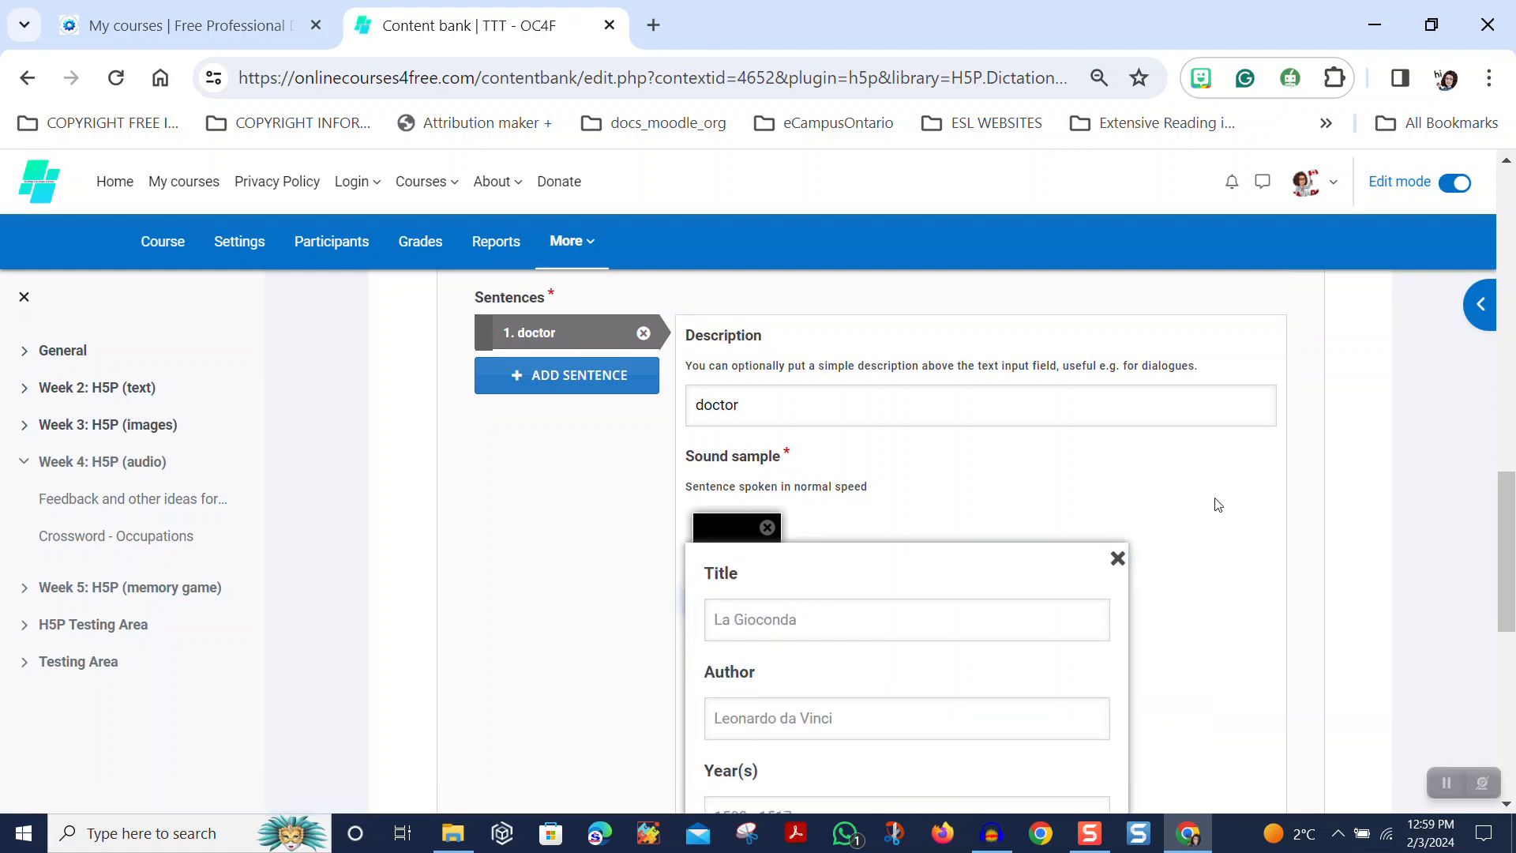
pyautogui.scroll(2, 786, 286)
pyautogui.click(796, 382)
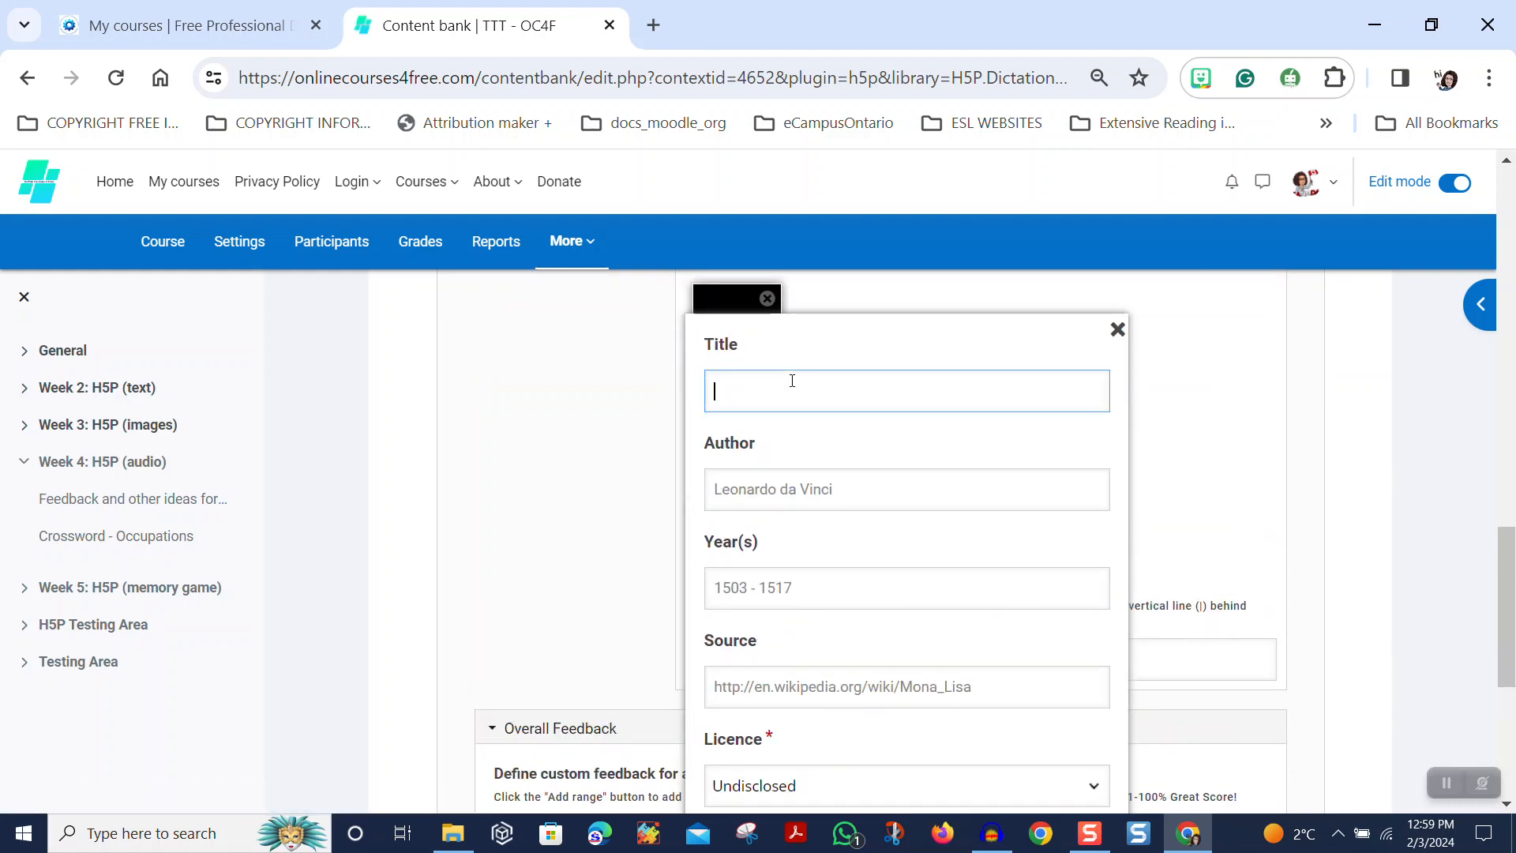
pyautogui.write('doctor')
pyautogui.click(927, 487)
pyautogui.write('Elizabeth Eiras')
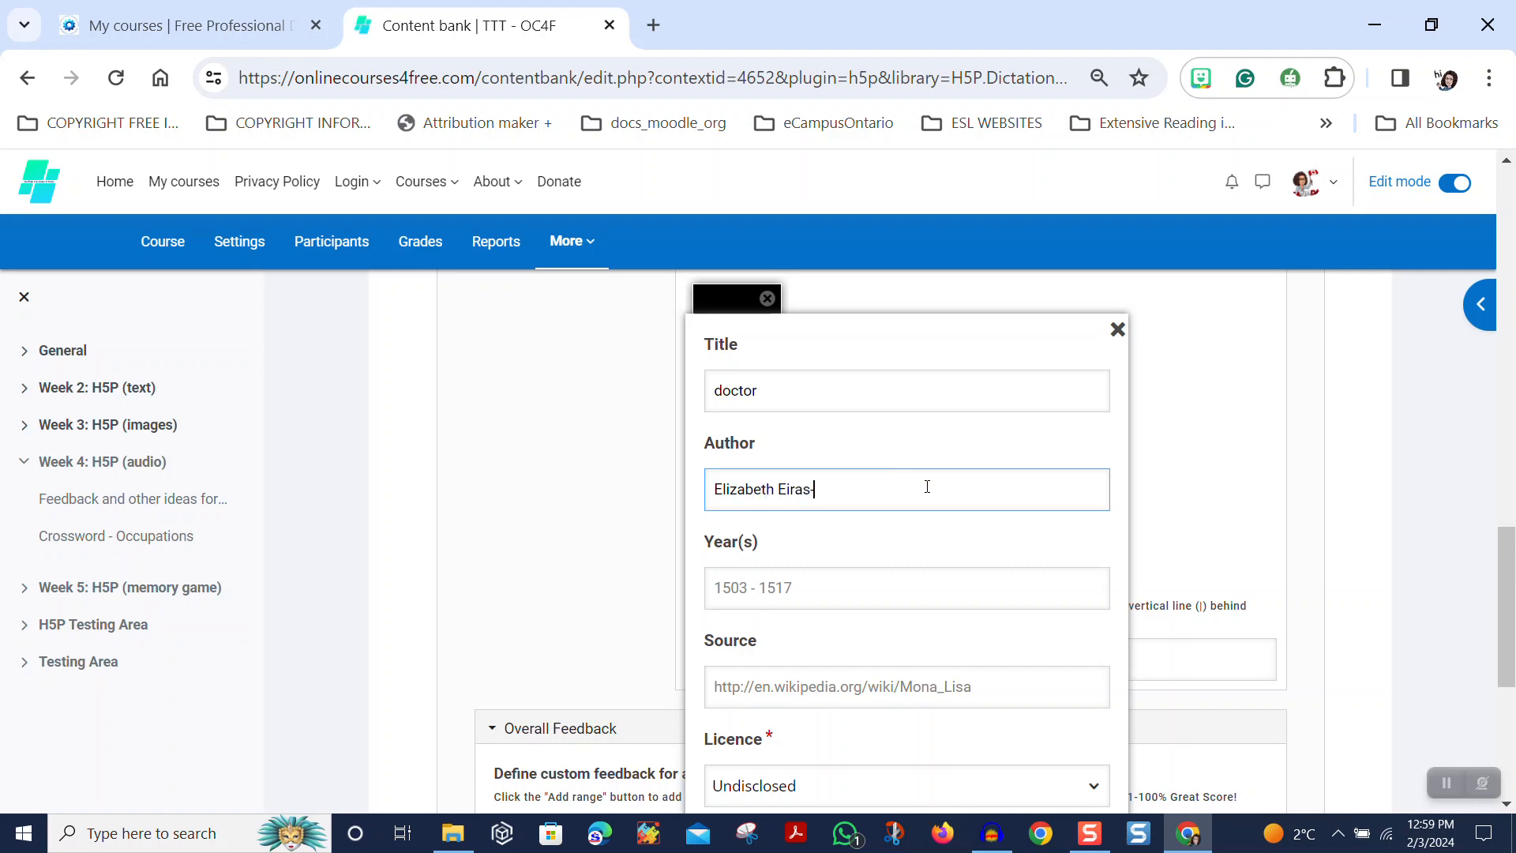
pyautogui.write('-Vieira')
pyautogui.click(791, 588)
pyautogui.write('2024')
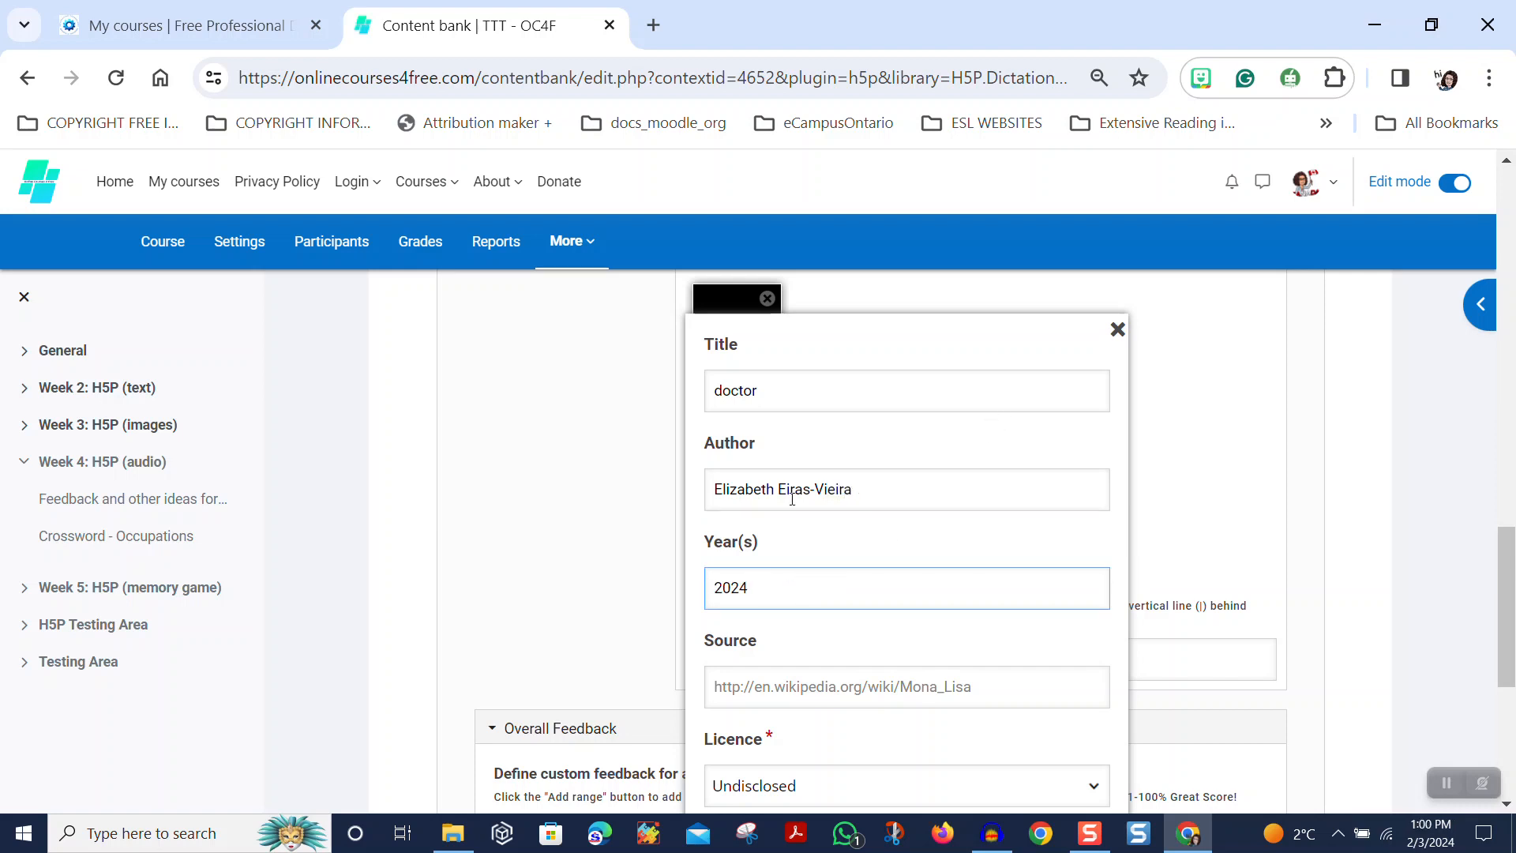
# Set the doctor audio's licence to Attribution-NonCommercial-ShareAlike (CC BY-NC-SA) and close its copyright details
pyautogui.scroll(-3, 792, 497)
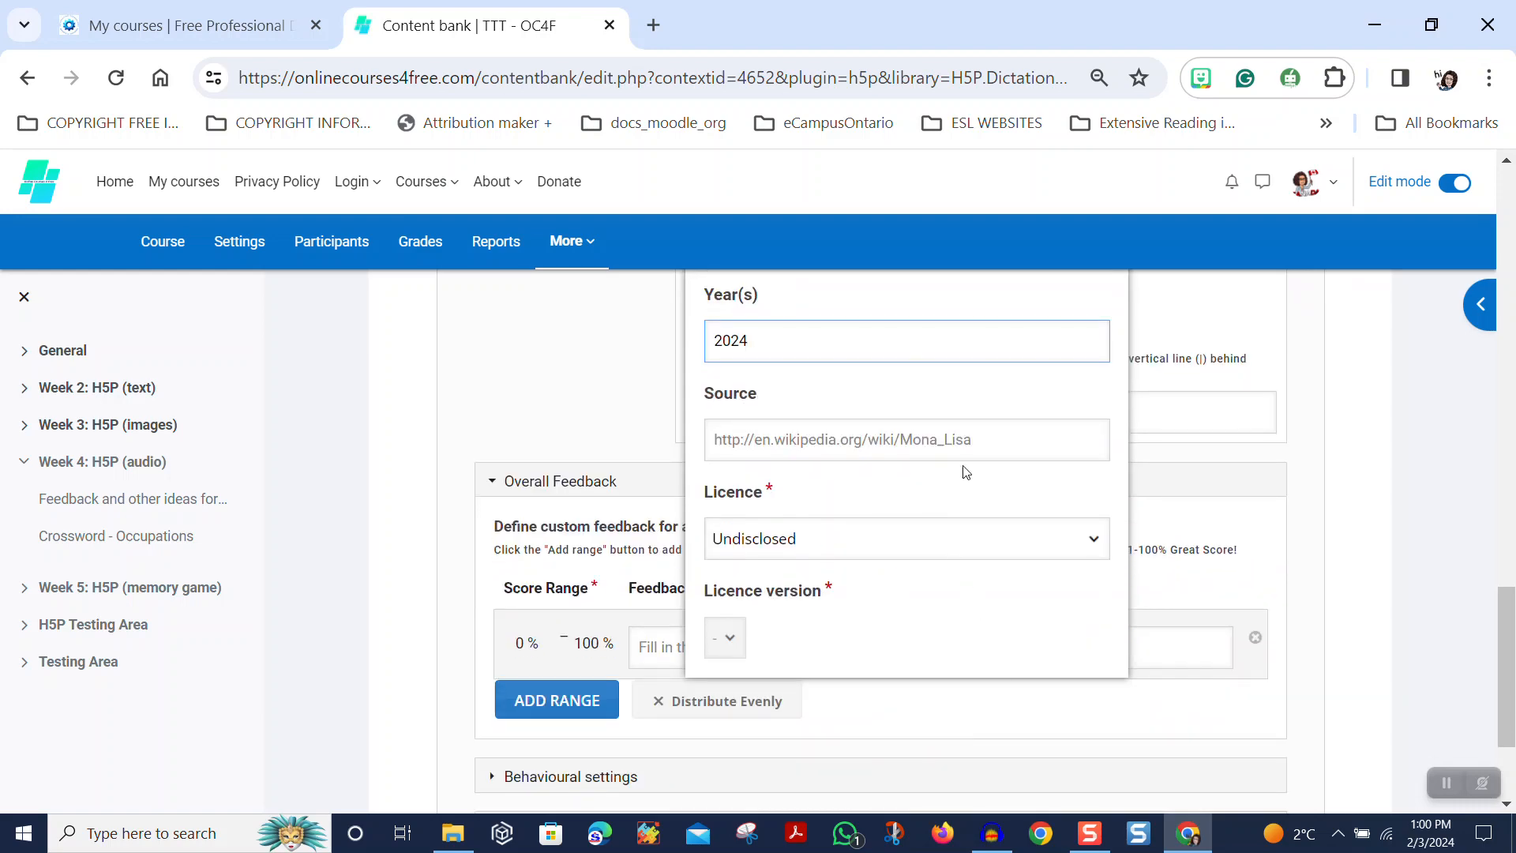
pyautogui.click(933, 444)
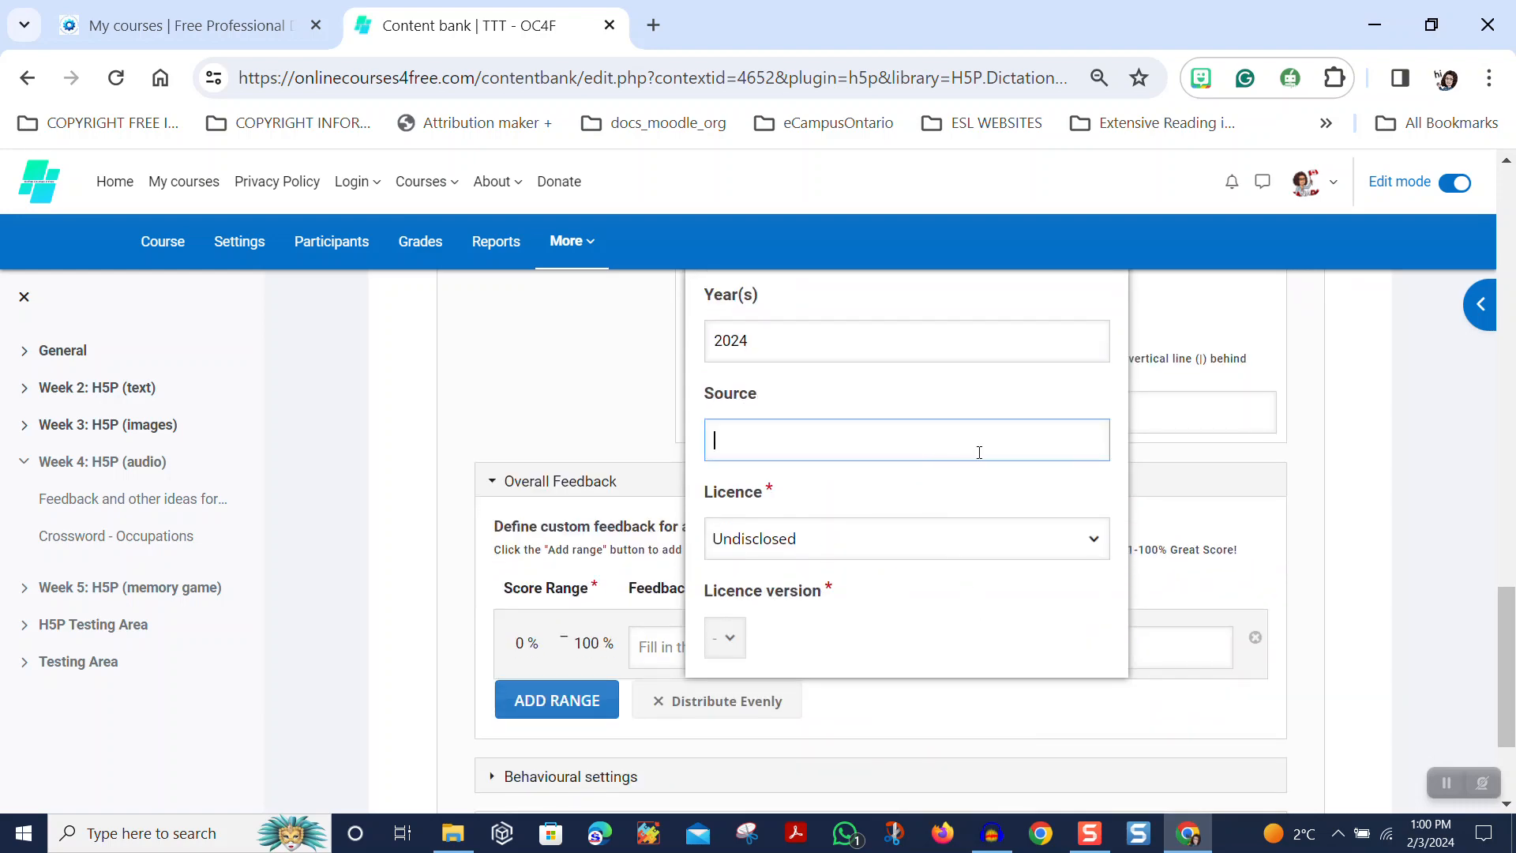
pyautogui.click(904, 548)
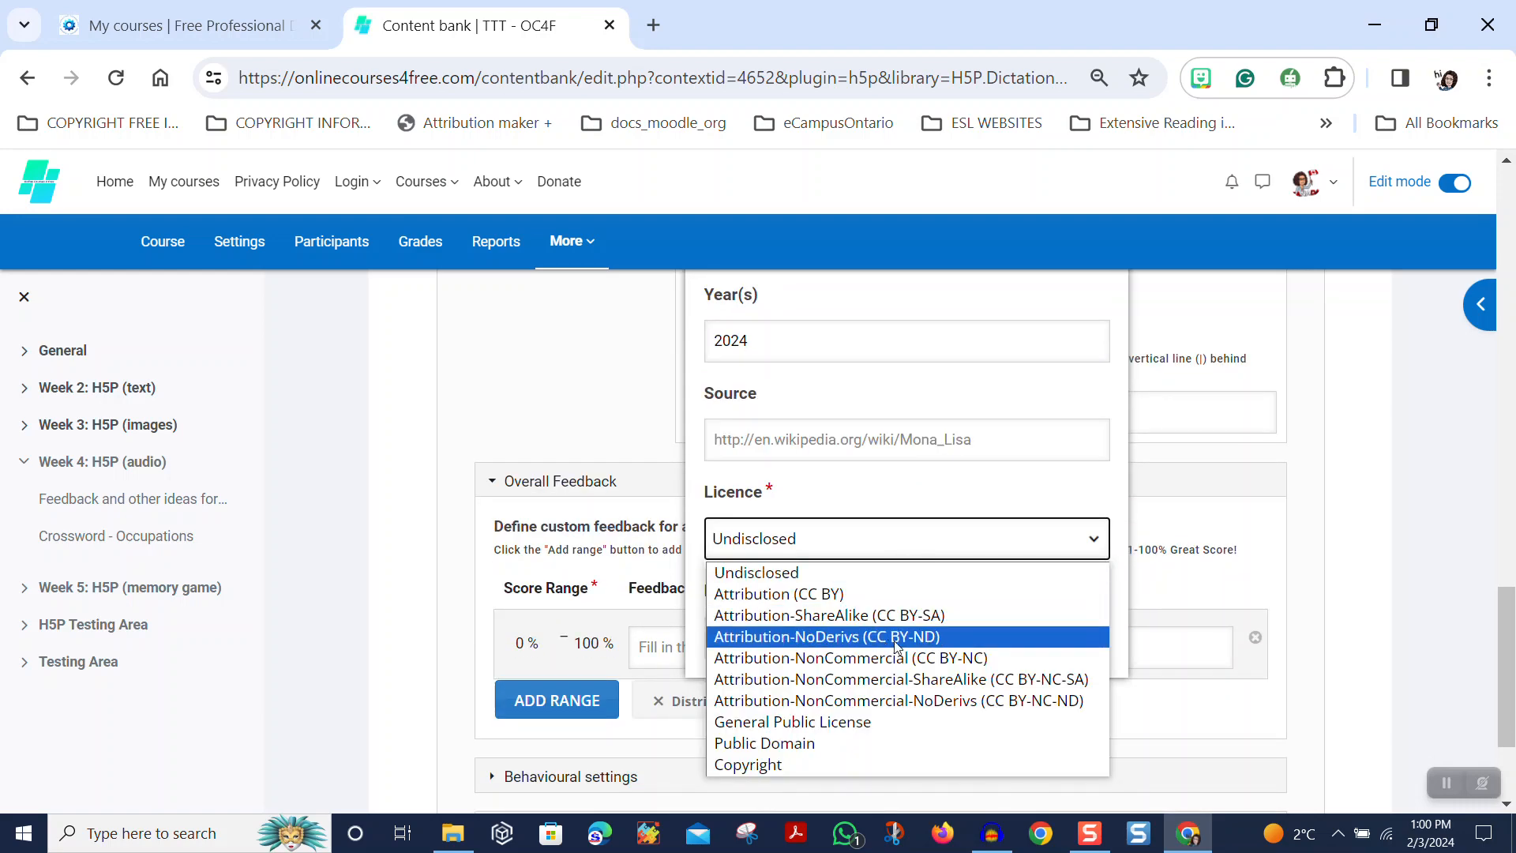
pyautogui.click(905, 681)
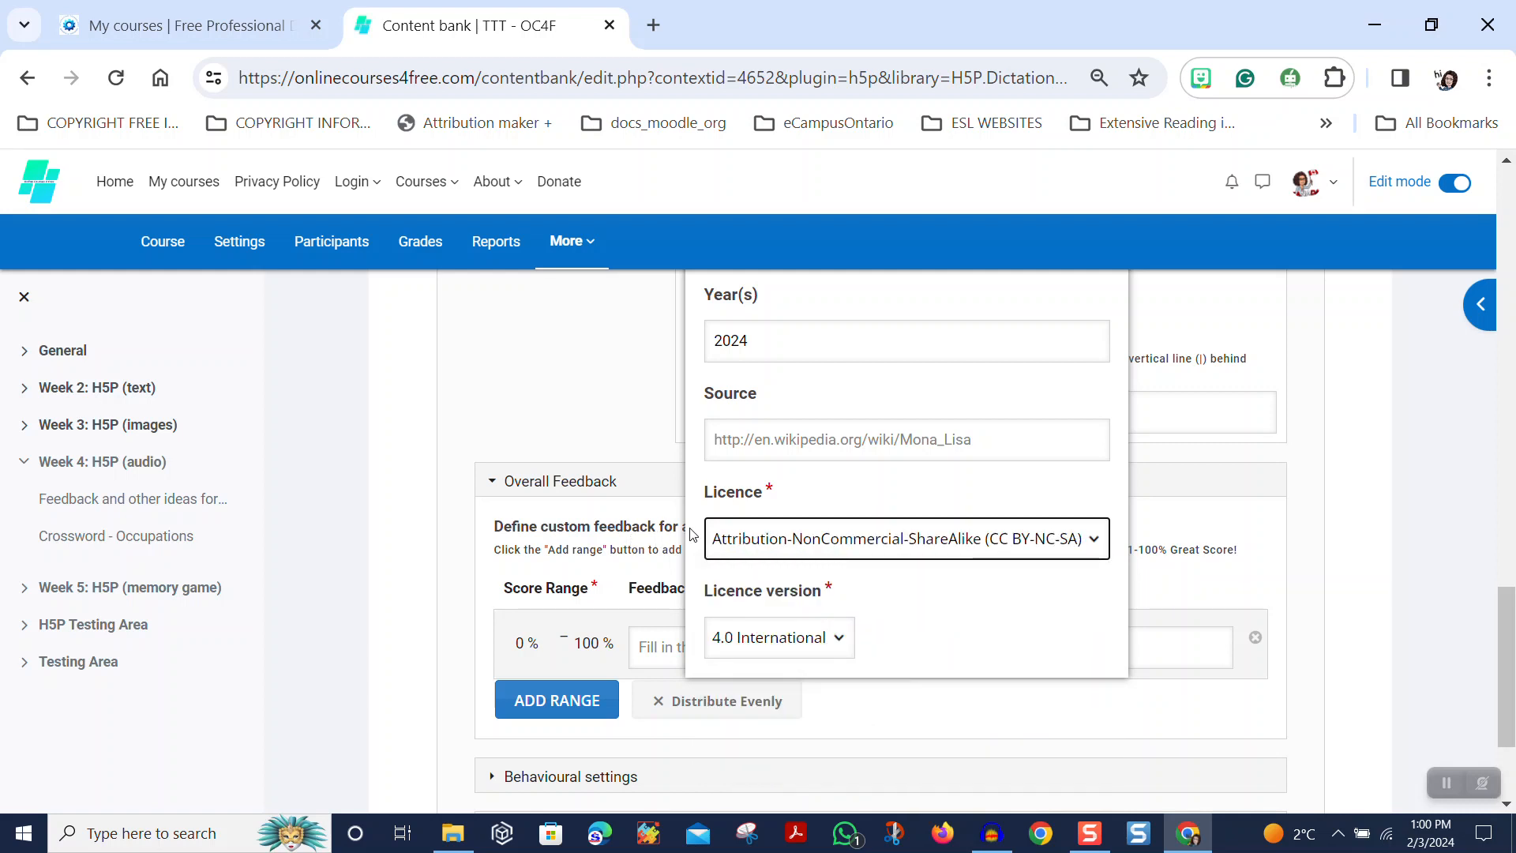
pyautogui.scroll(-2, 826, 609)
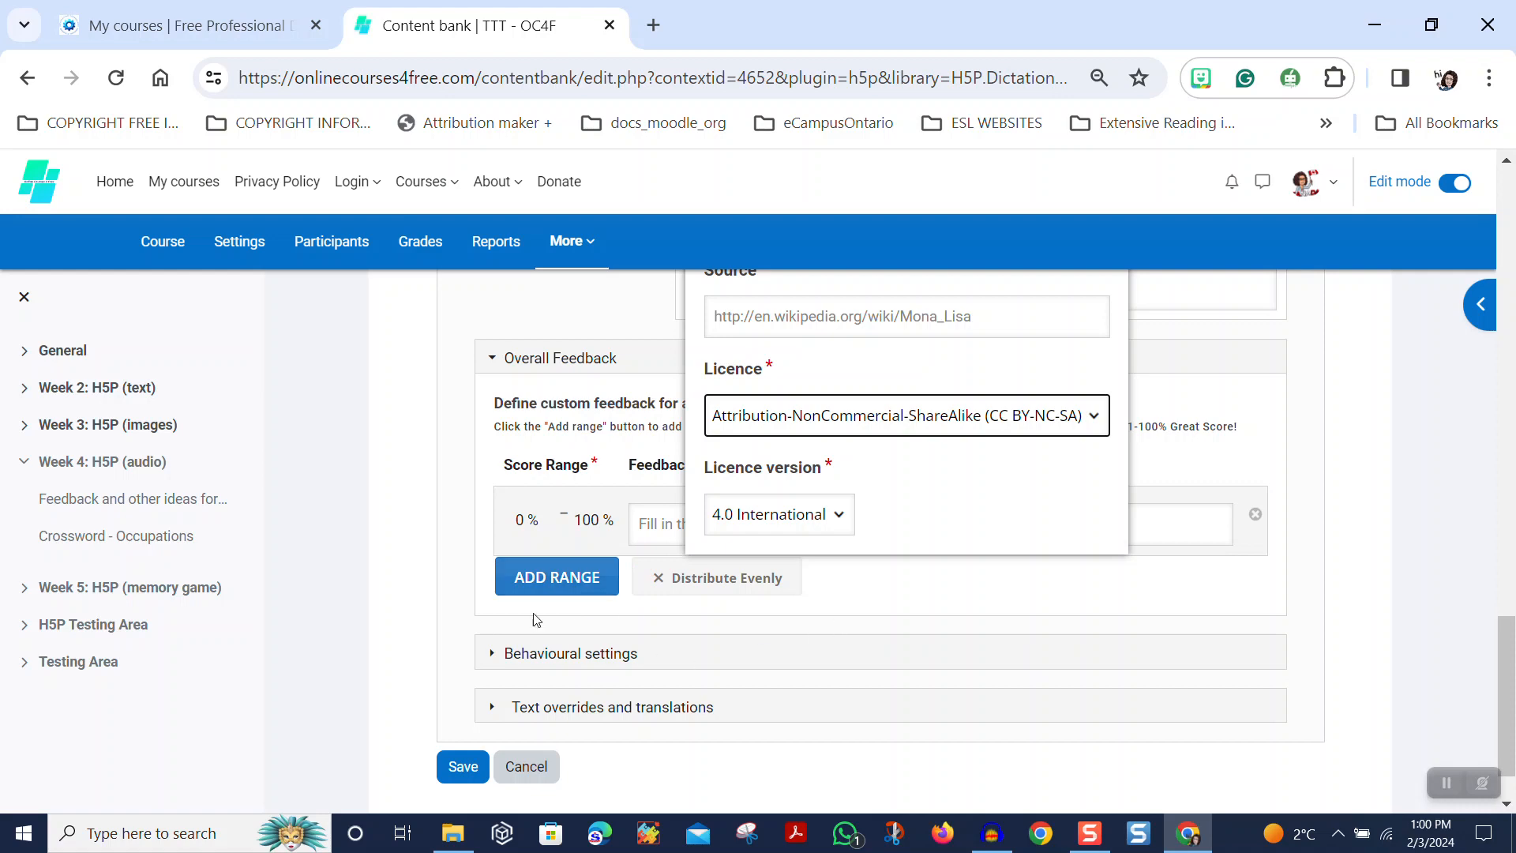
pyautogui.scroll(-1, 826, 671)
pyautogui.scroll(10, 826, 665)
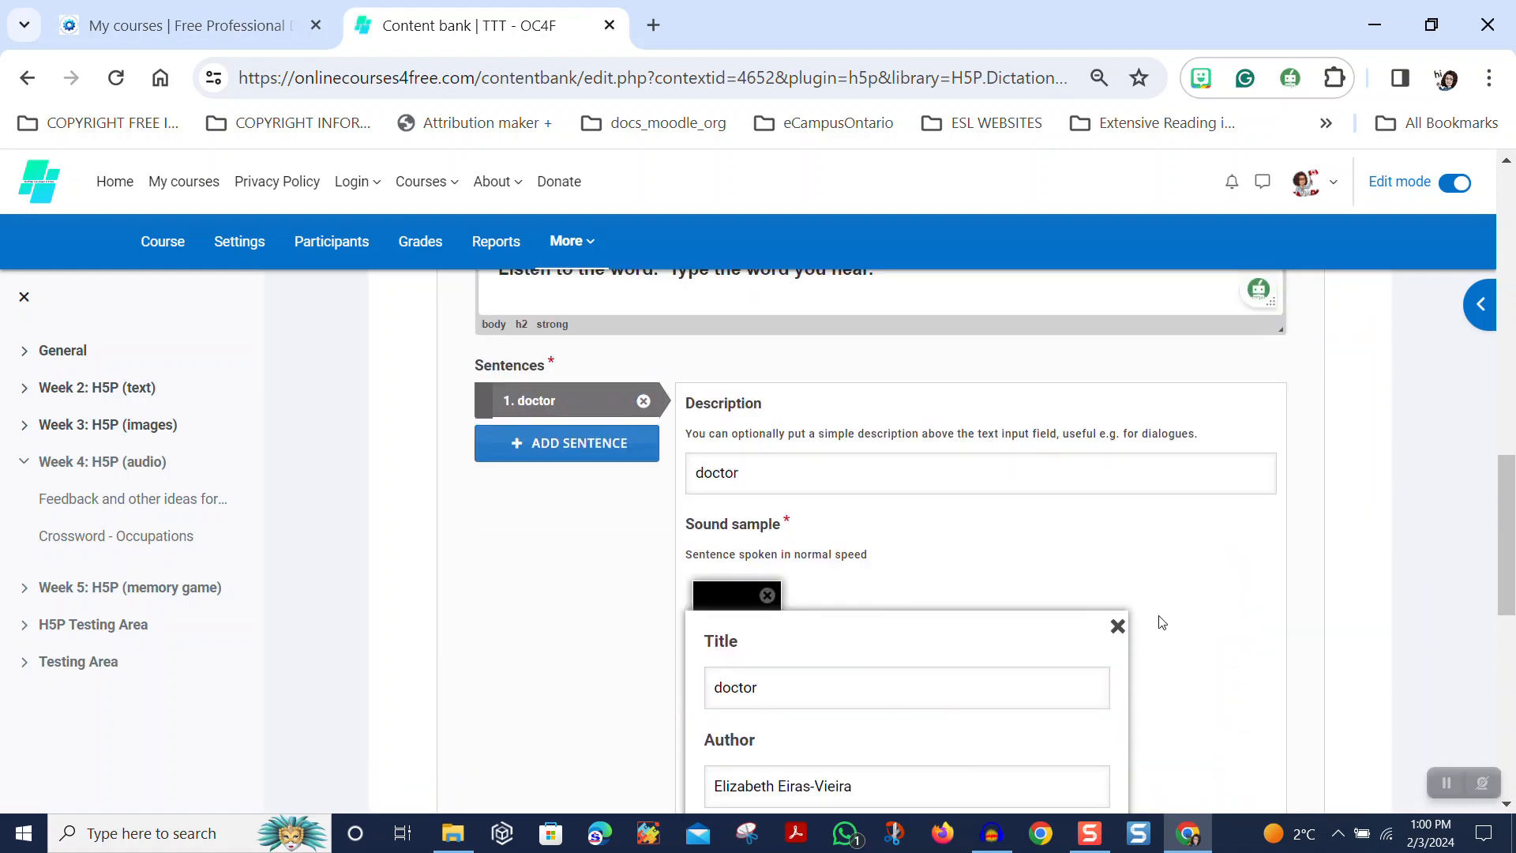
pyautogui.click(1117, 626)
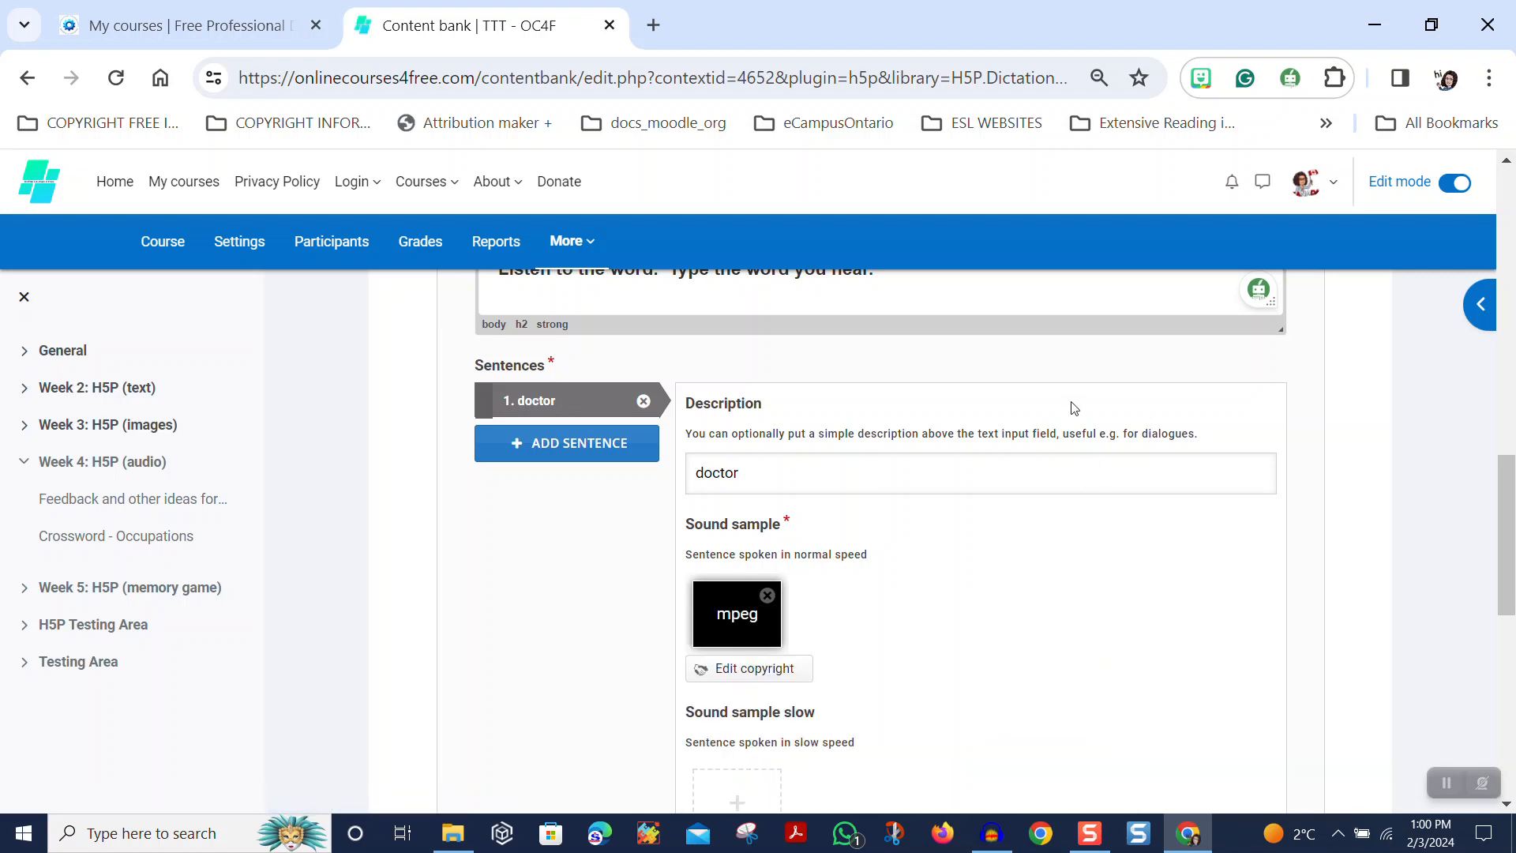
# Enter "doctor" as the text that should be written for the first sentence
pyautogui.scroll(-3, 1076, 409)
pyautogui.scroll(-3, 1076, 409)
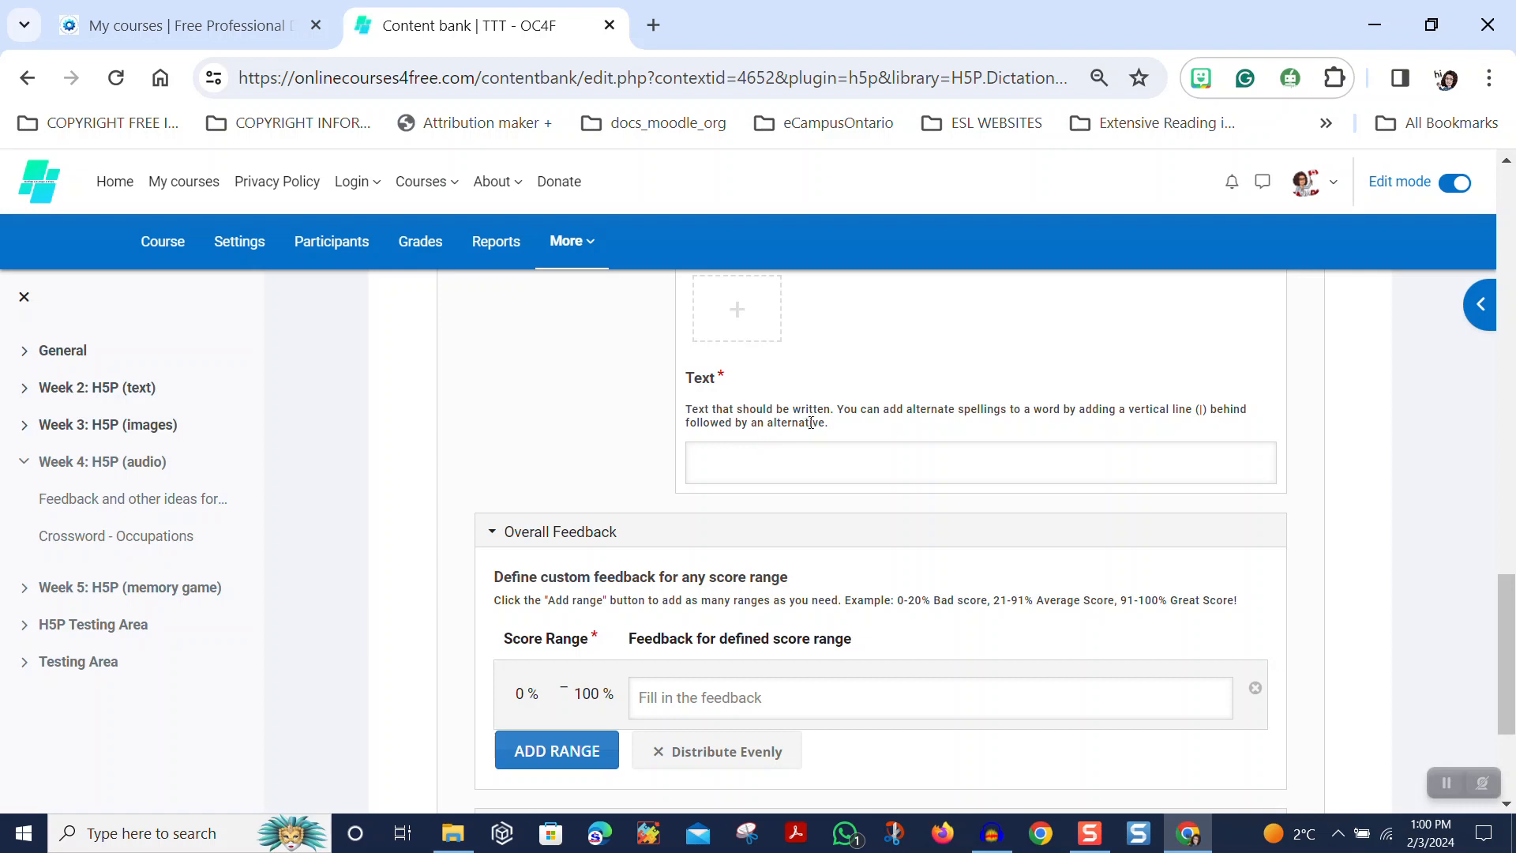
pyautogui.click(782, 468)
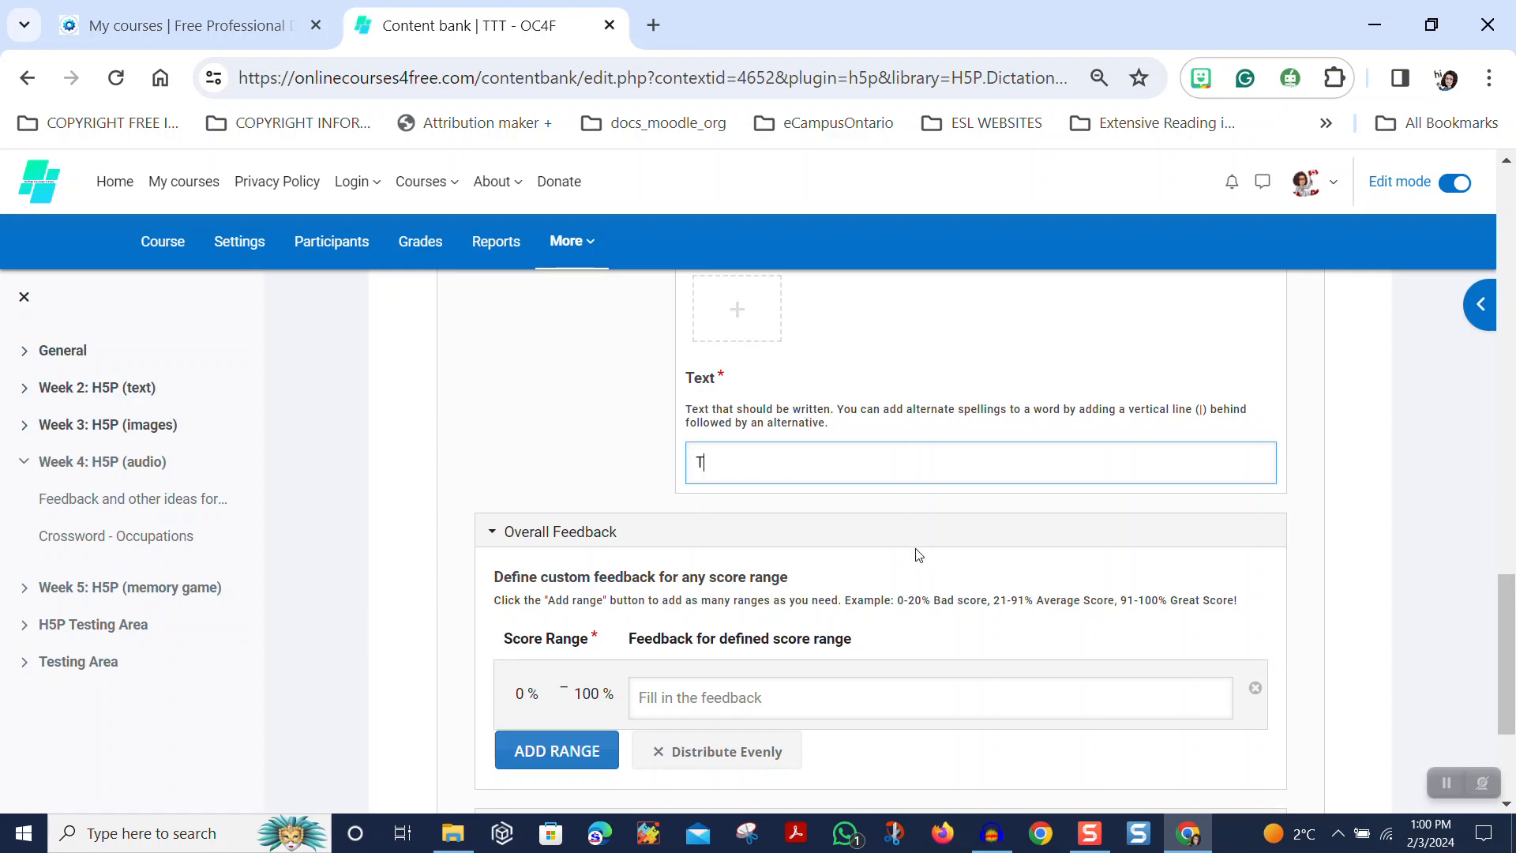
pyautogui.write('doctor')
# Clear the description of the first sentence so it does not give away the answer
pyautogui.scroll(6, 1048, 325)
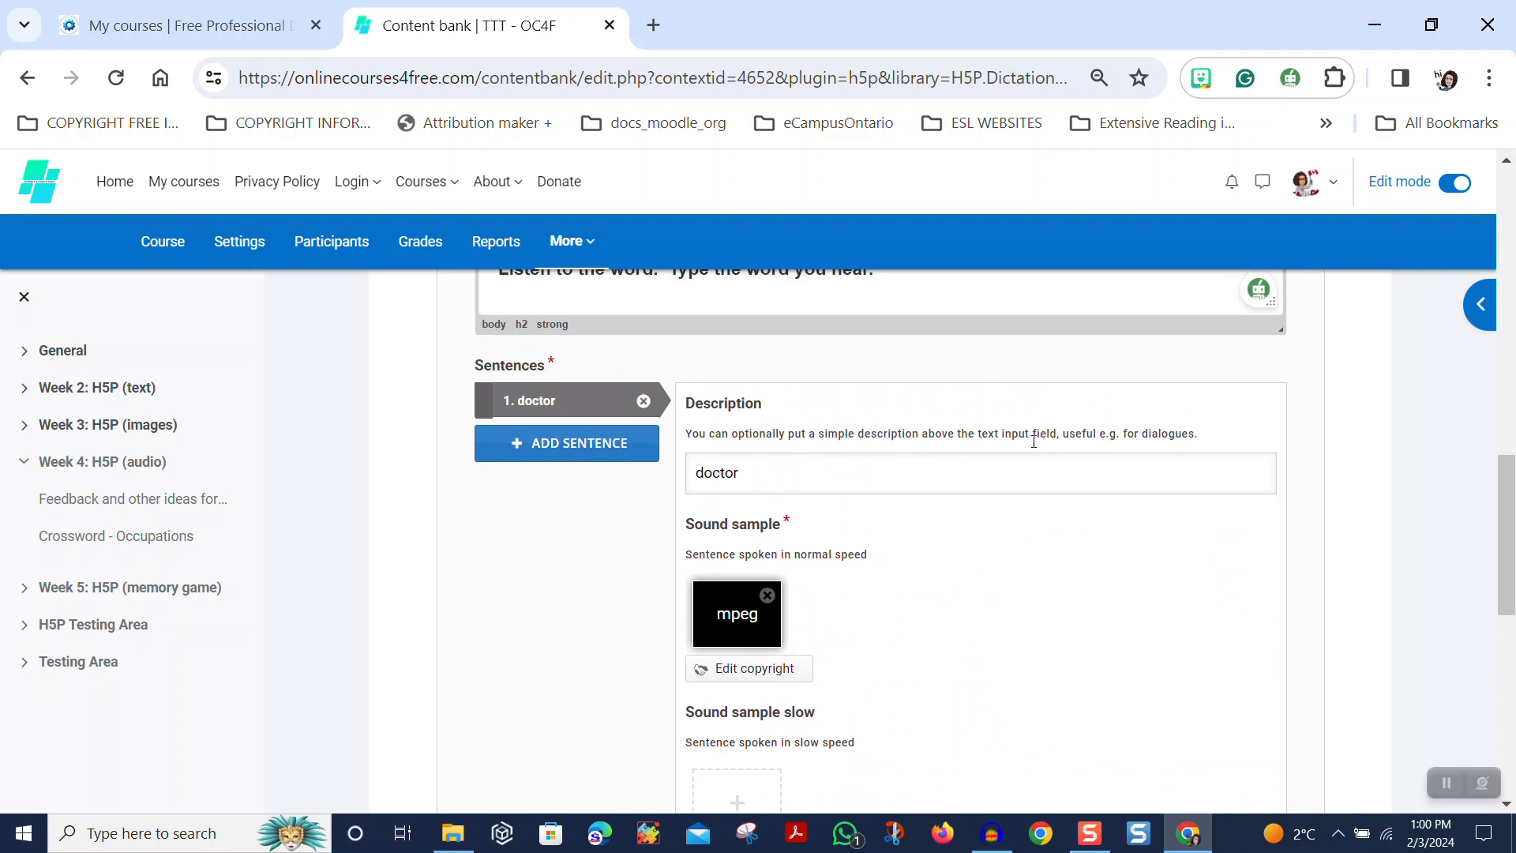
pyautogui.moveTo(857, 477); pyautogui.dragTo(633, 480)
pyautogui.press('BackSpace')
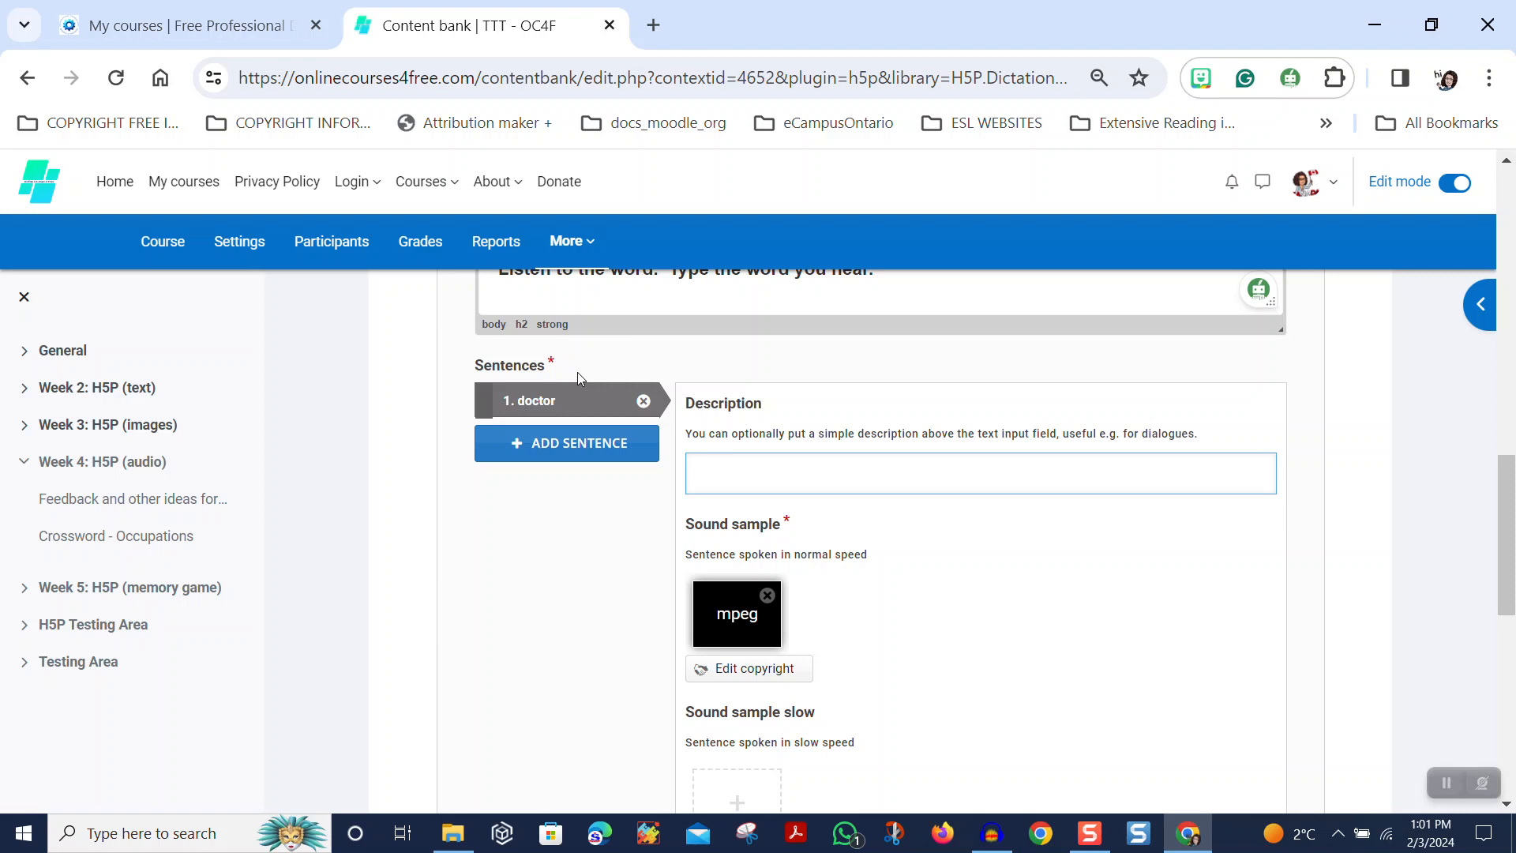
# Add a second sentence and upload the chef audio file as its normal-speed sound sample
pyautogui.scroll(2, 623, 324)
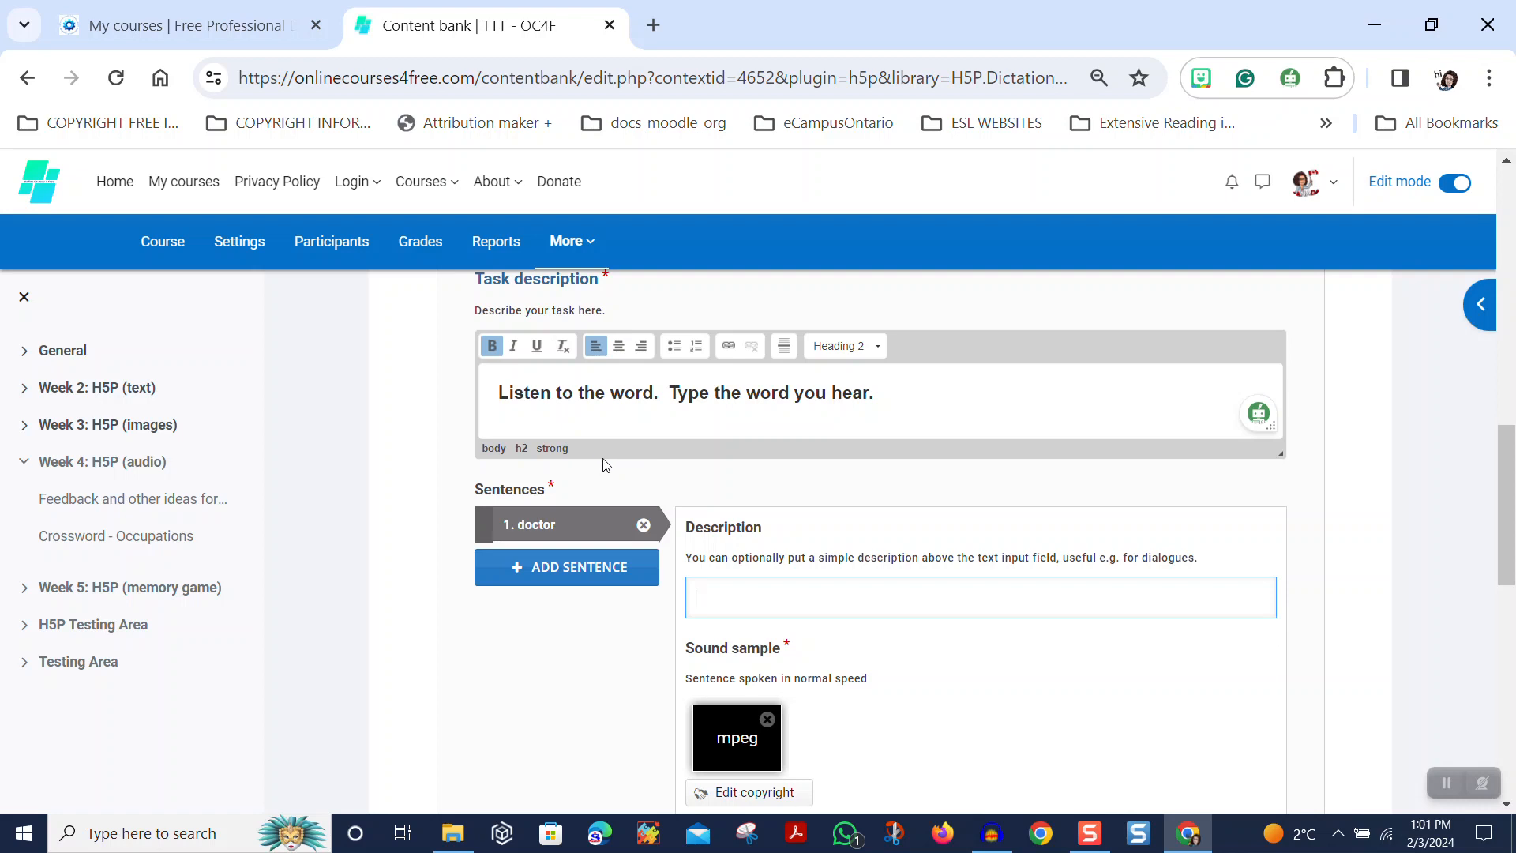
pyautogui.click(561, 575)
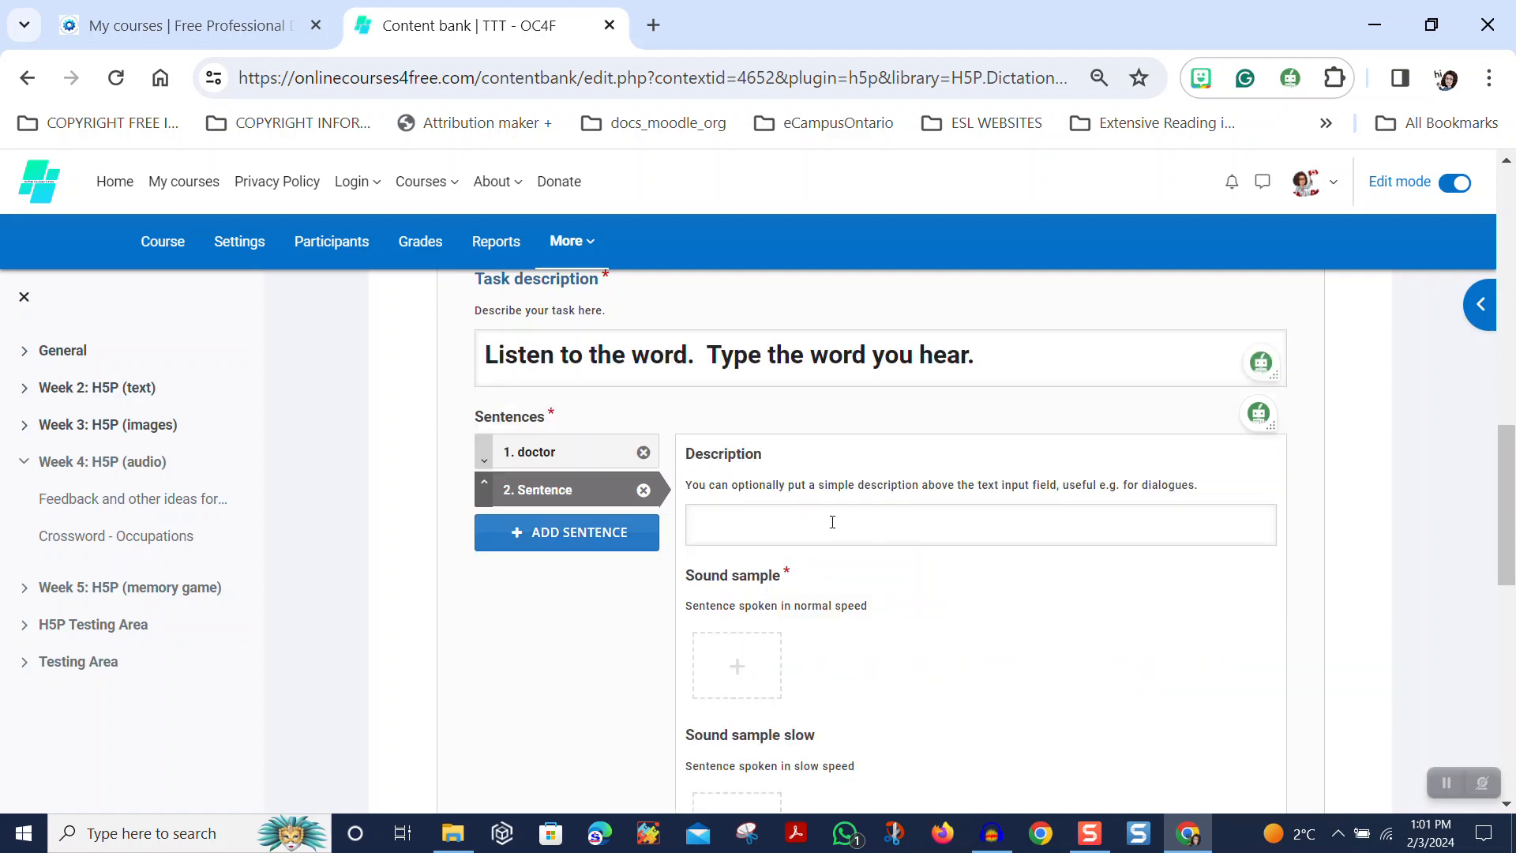
pyautogui.click(734, 665)
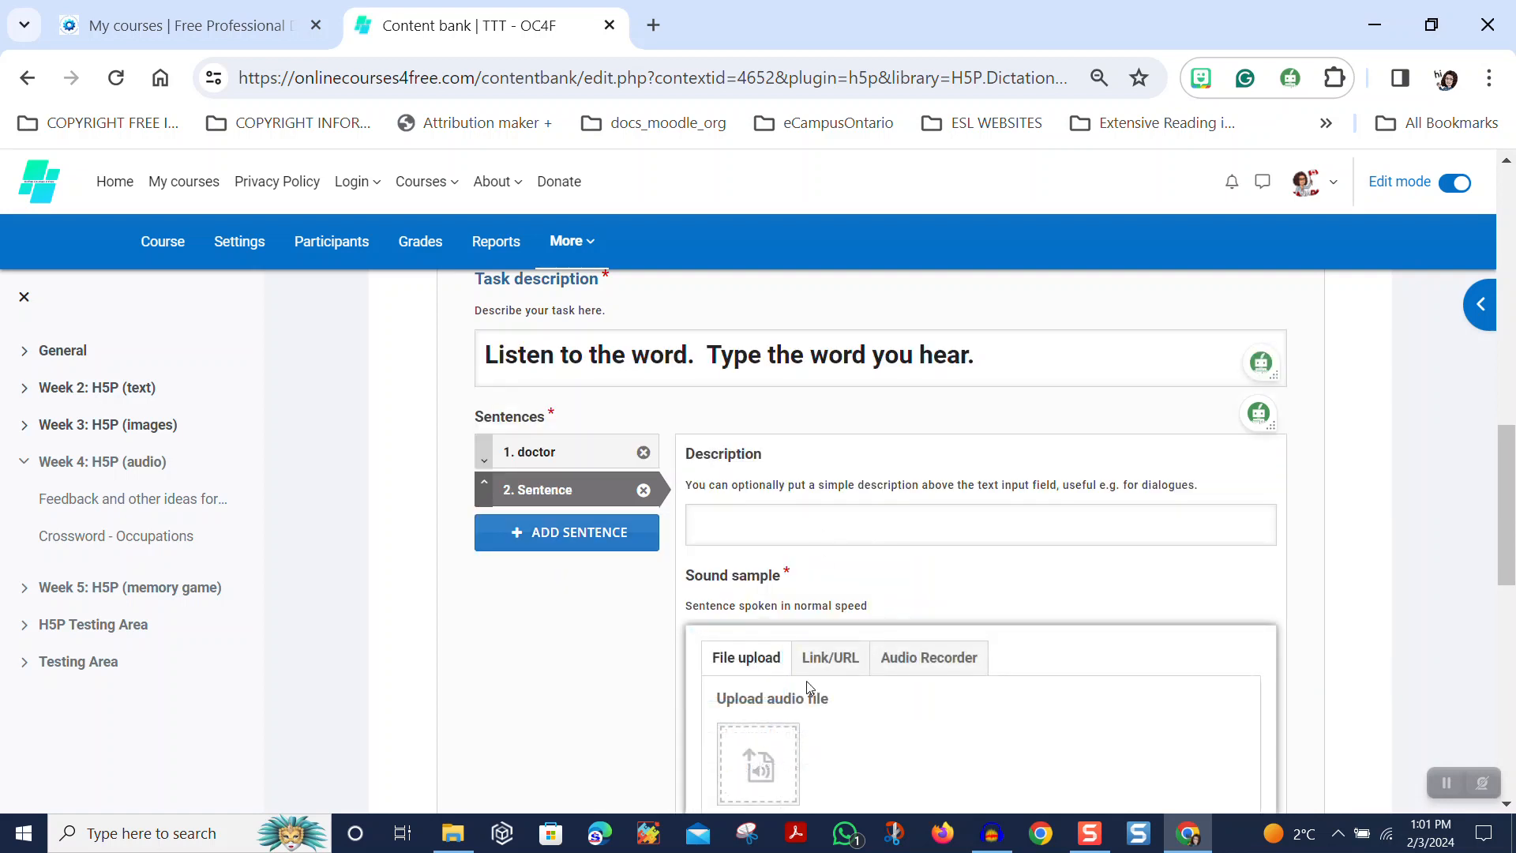
pyautogui.click(742, 760)
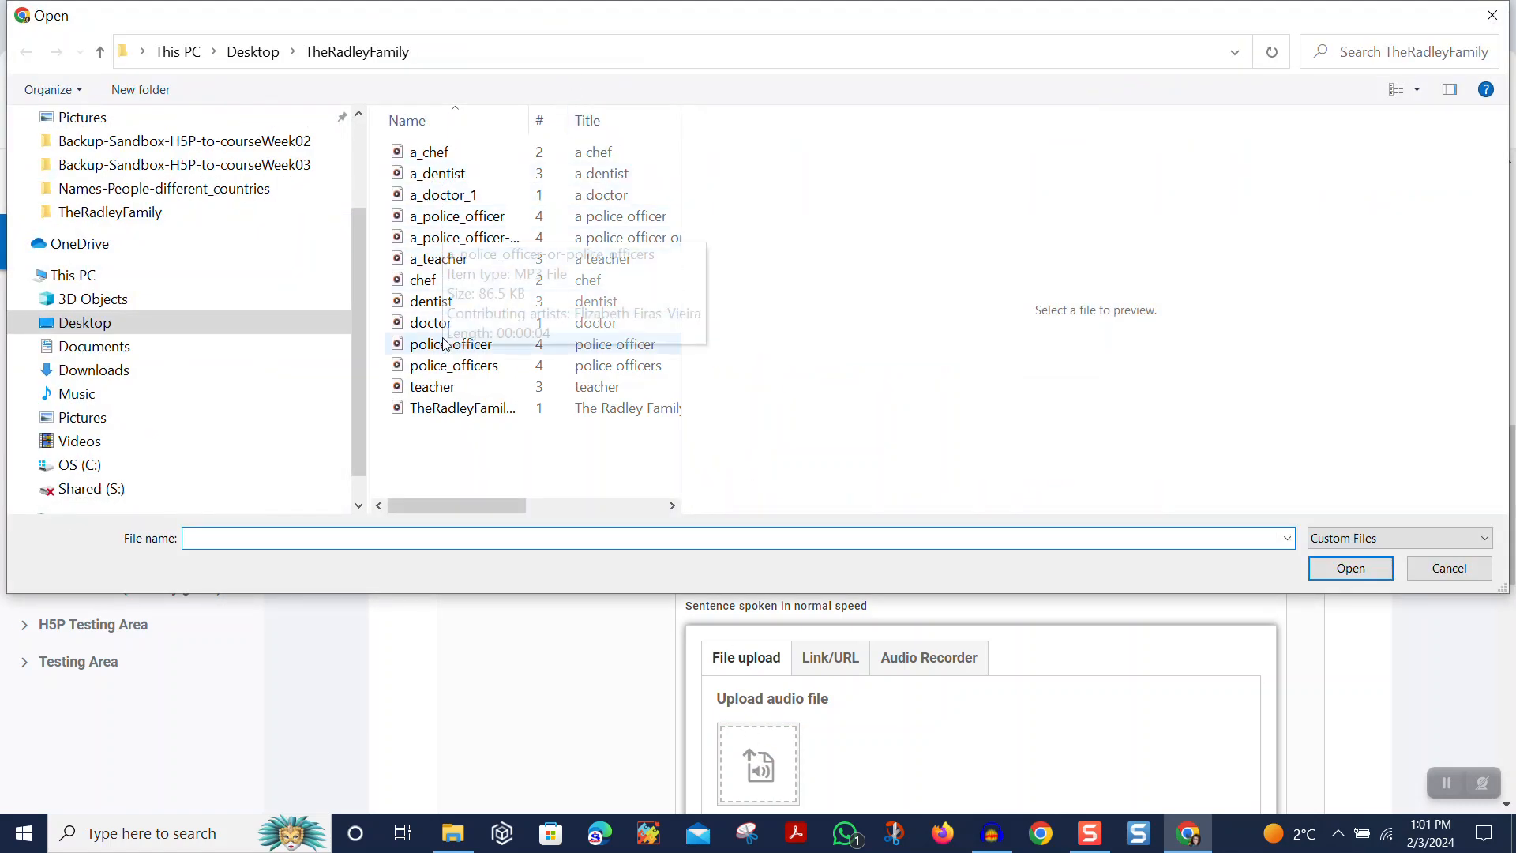
pyautogui.click(418, 281)
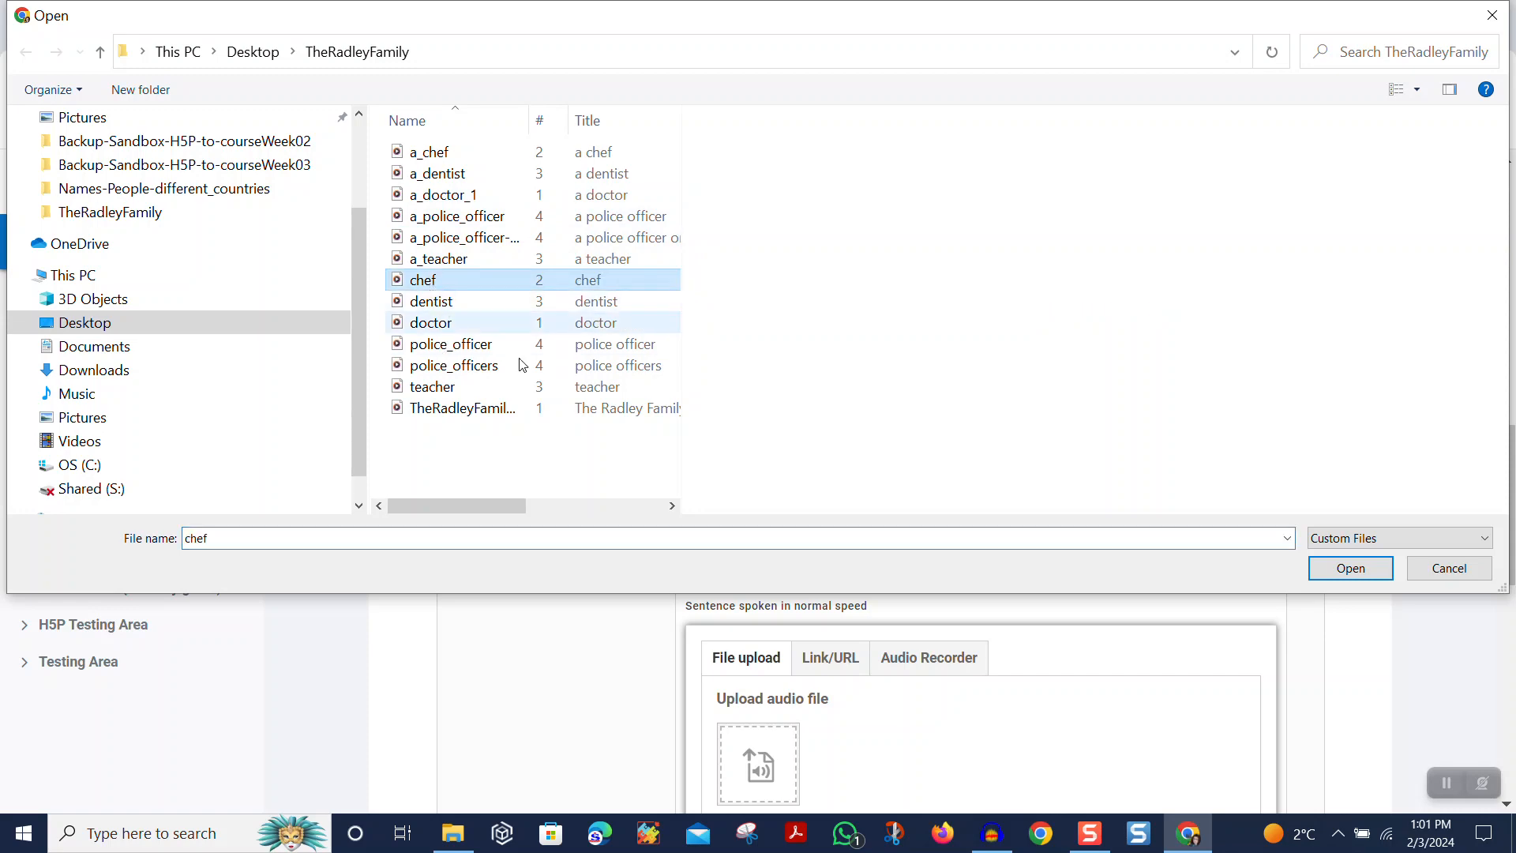
pyautogui.doubleClick(480, 283)
pyautogui.scroll(-3, 750, 443)
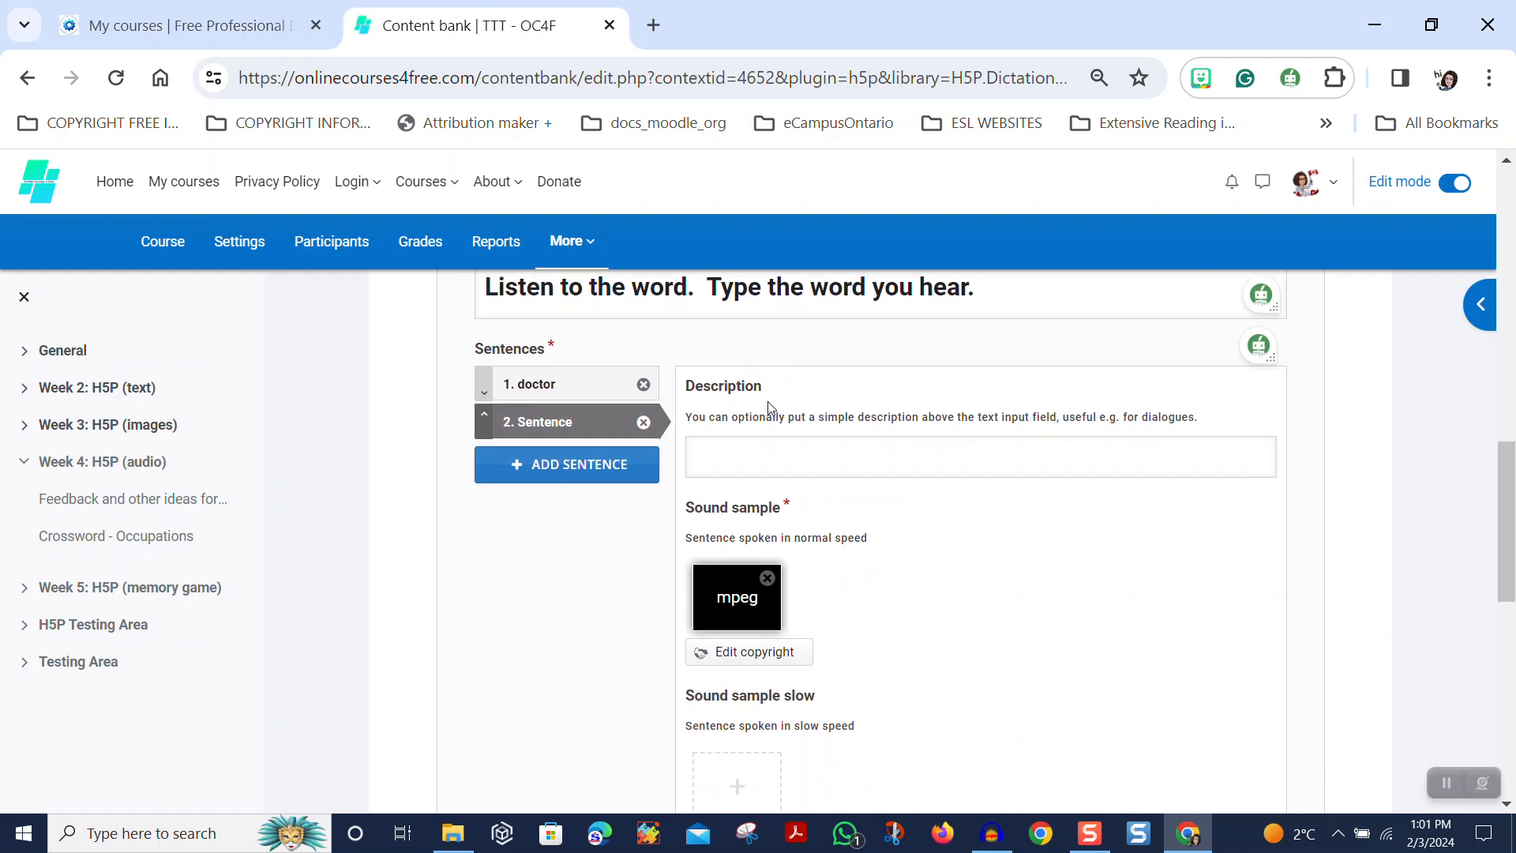
# Fill in the chef audio's copyright details with title "chef", the author's full name and year 2024
pyautogui.click(755, 474)
pyautogui.click(845, 494)
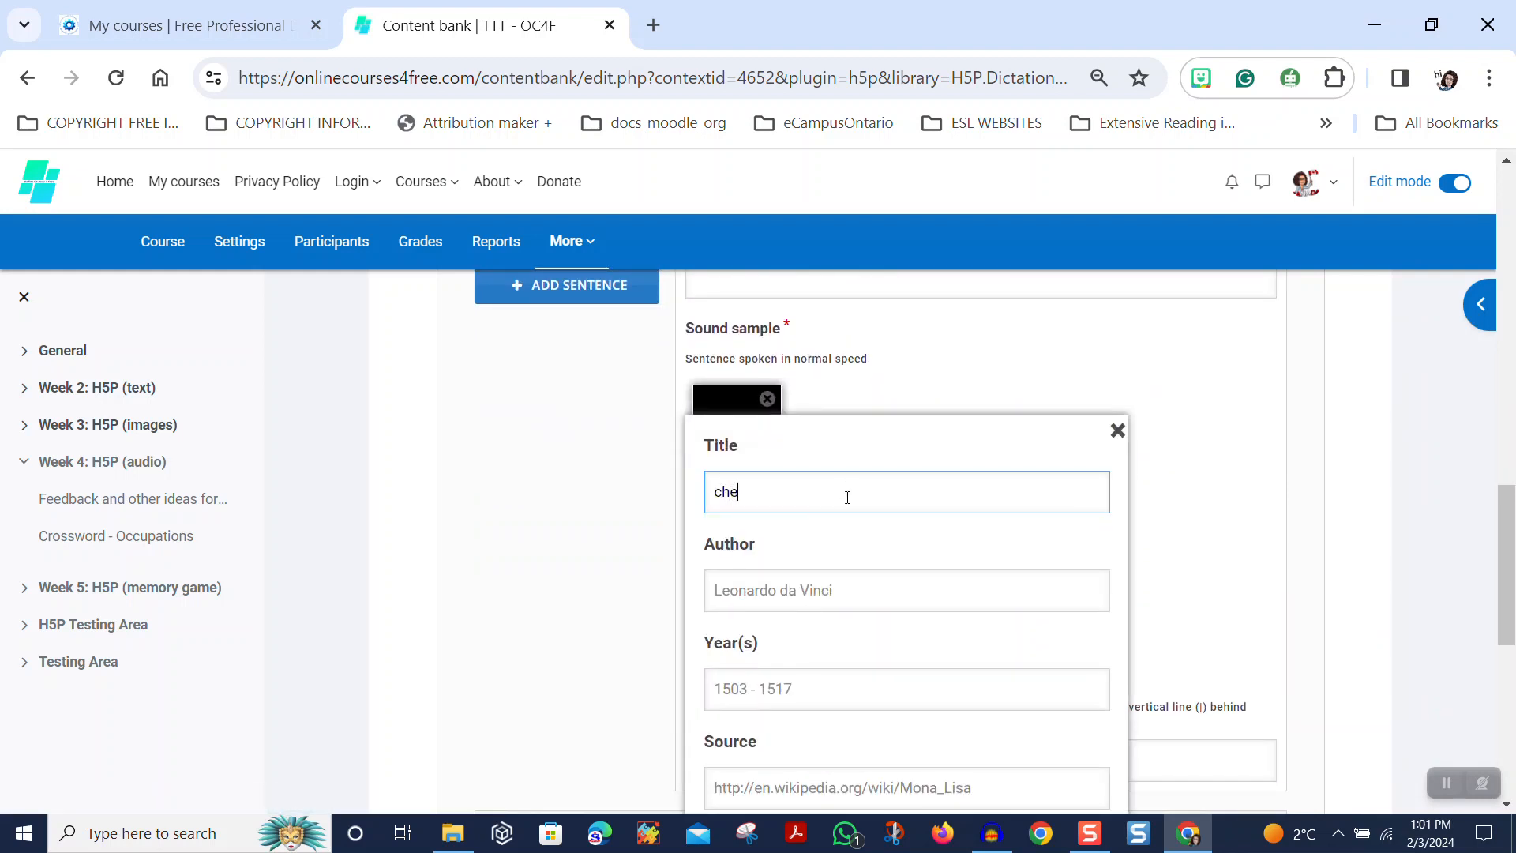
pyautogui.click(844, 572)
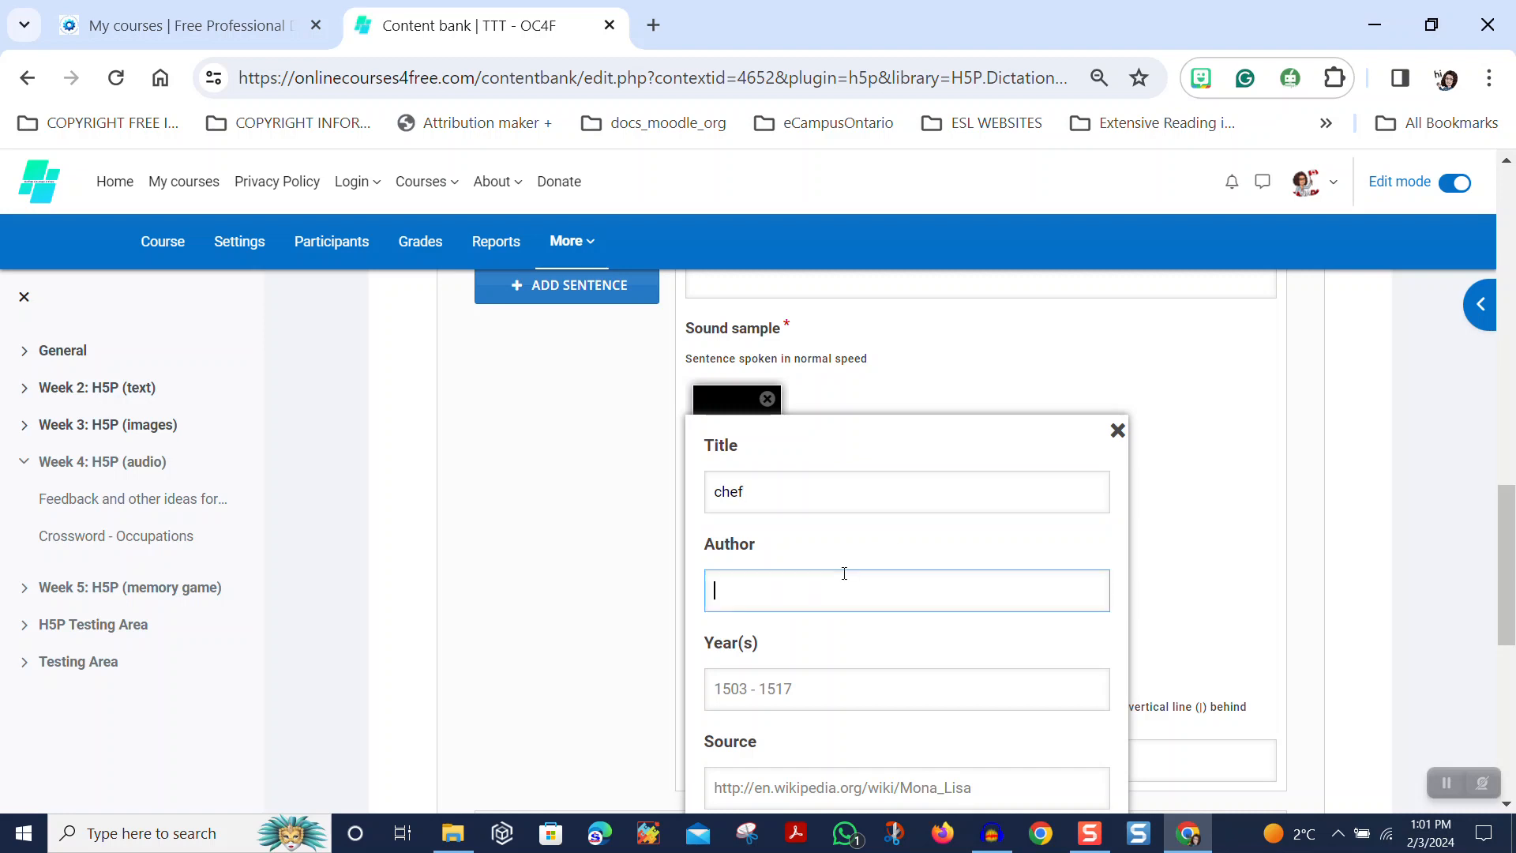
pyautogui.write('Elizabeth Eiras-Vieira')
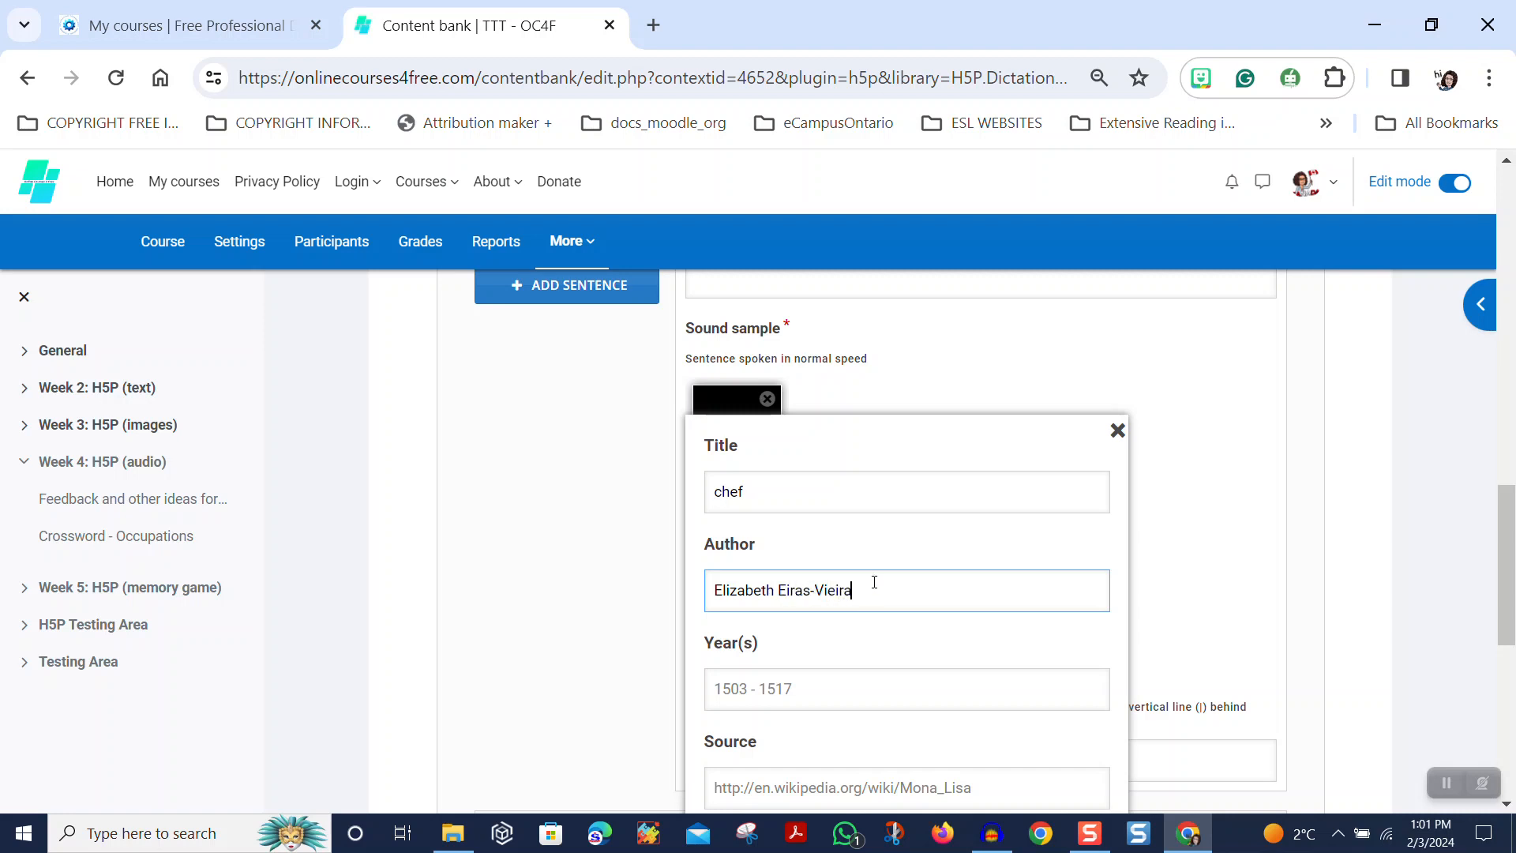
pyautogui.click(810, 693)
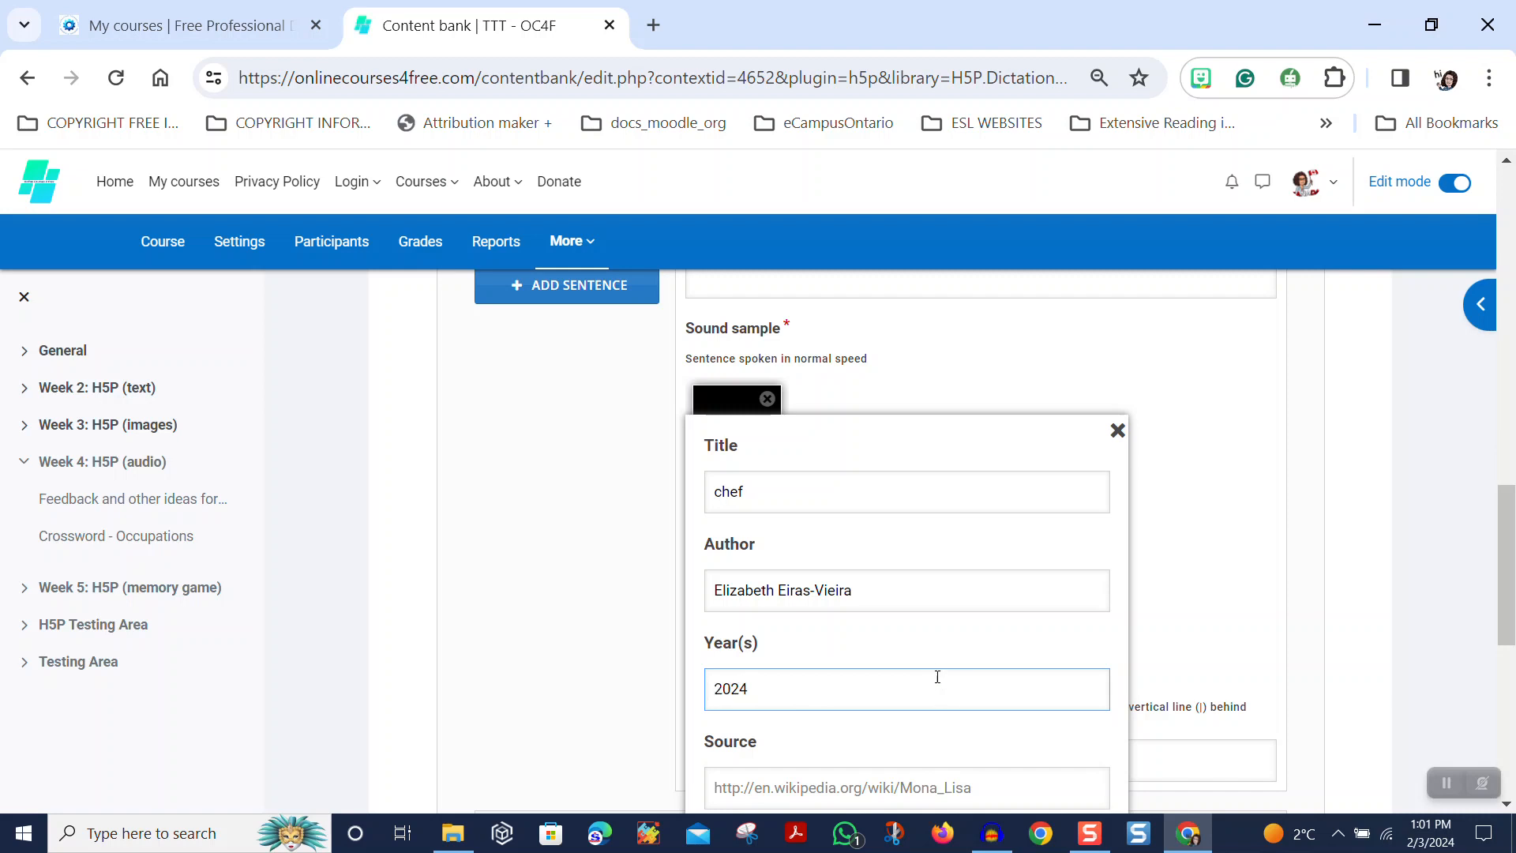
# Set the chef audio's licence to Attribution-NonCommercial-ShareAlike (CC BY-NC-SA) and close its copyright details
pyautogui.scroll(-5, 937, 676)
pyautogui.click(860, 423)
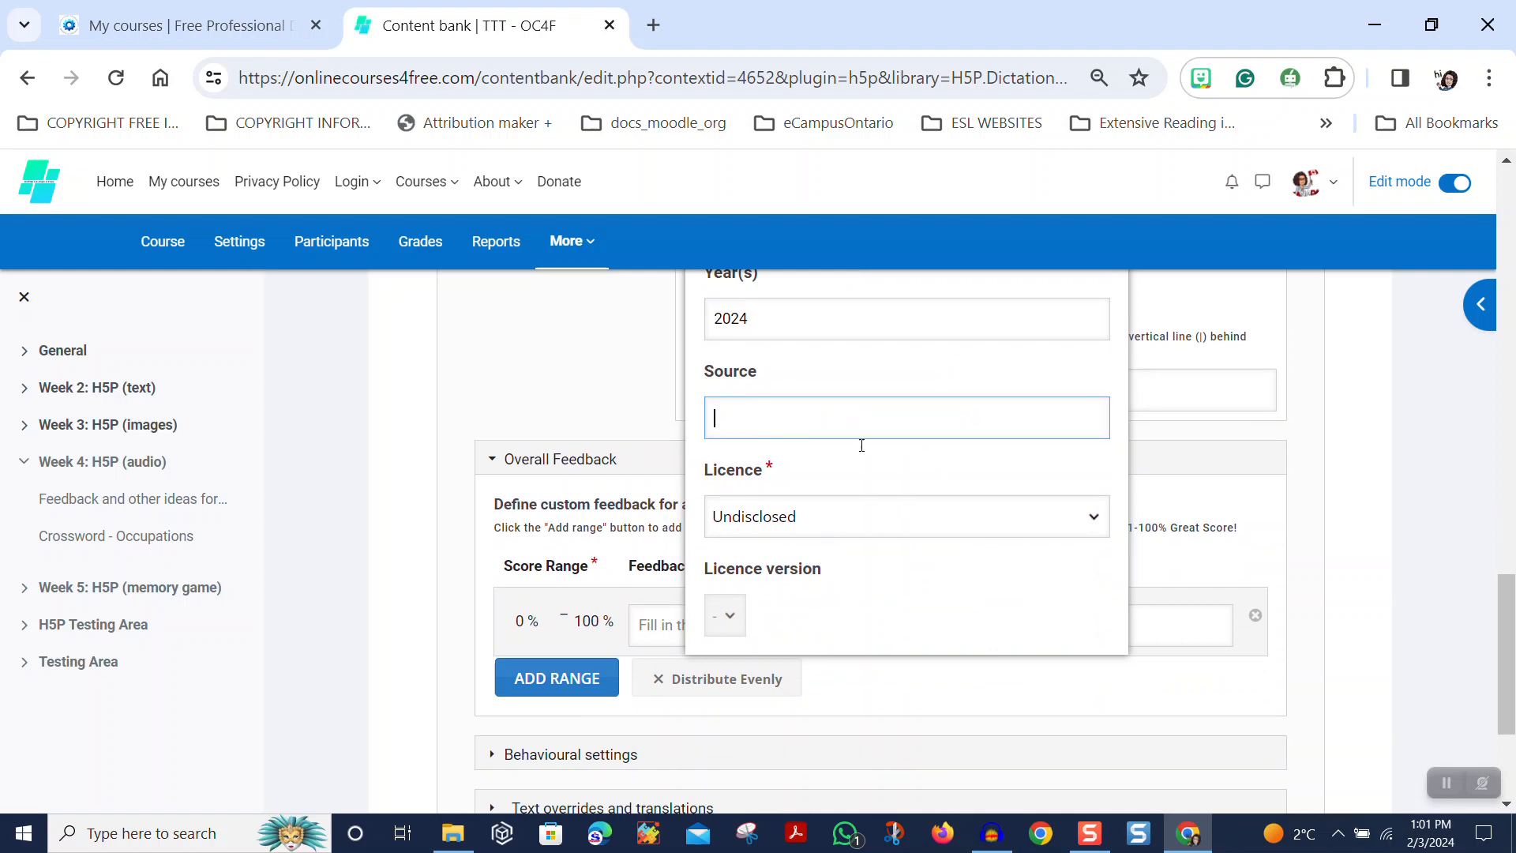
pyautogui.click(719, 523)
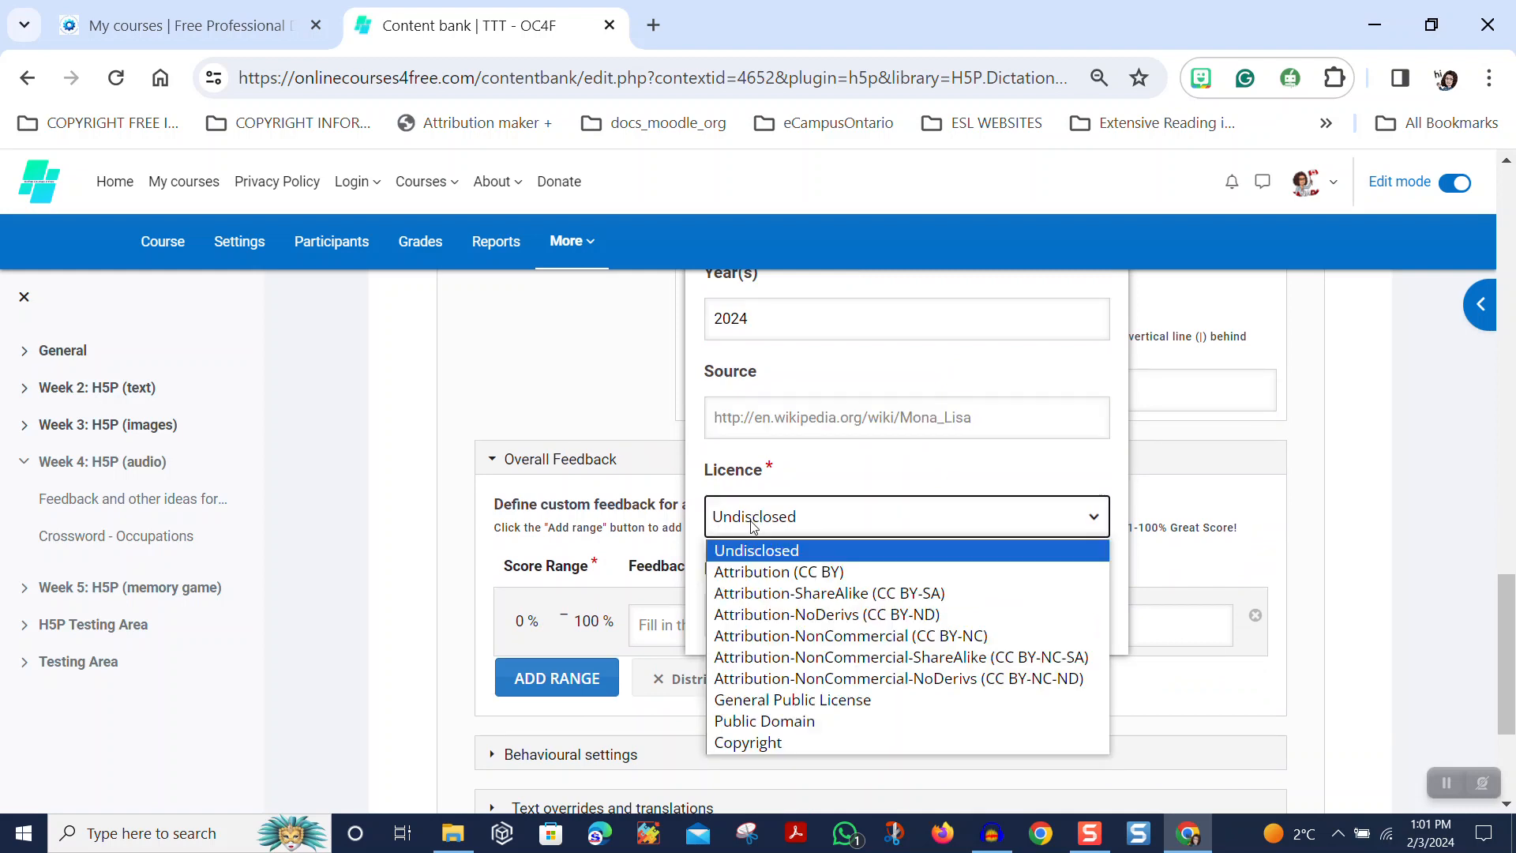
pyautogui.click(872, 658)
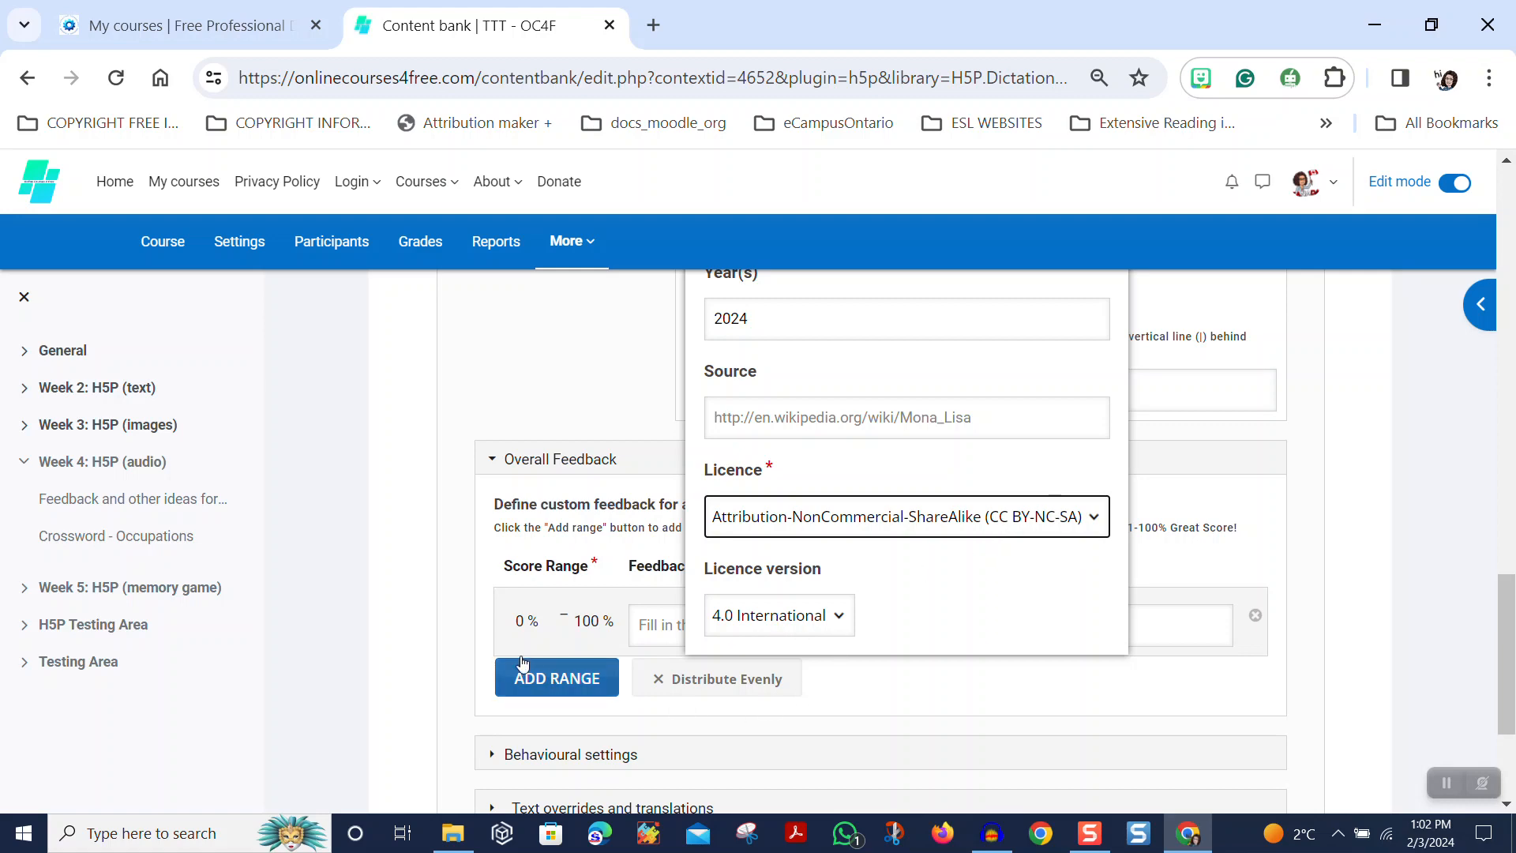
pyautogui.scroll(5, 1019, 399)
pyautogui.click(1120, 431)
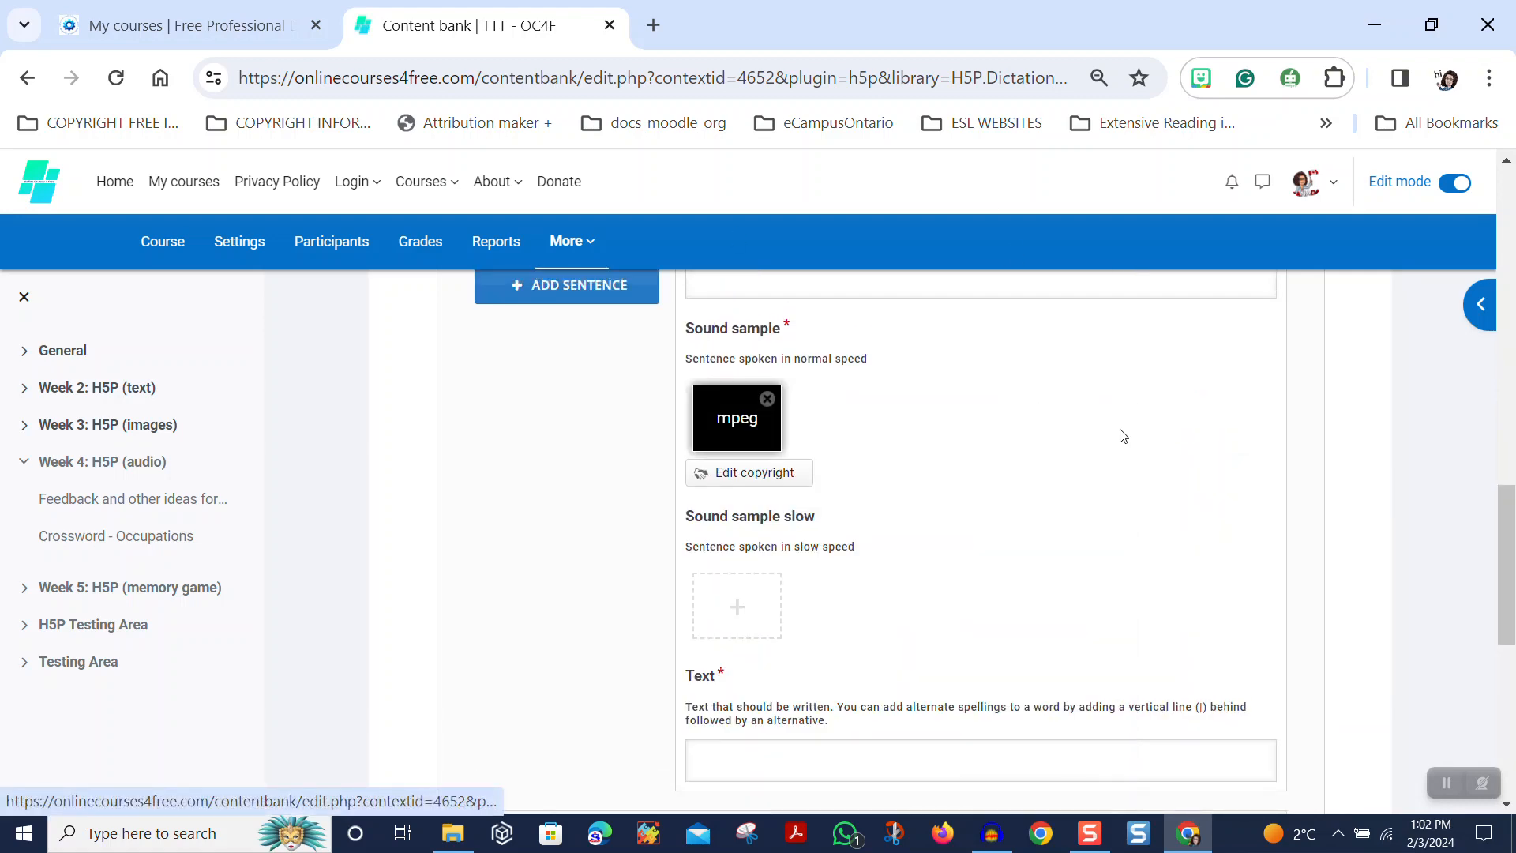
# Enter "chef" as the text that should be written for the second sentence
pyautogui.scroll(-2, 1034, 422)
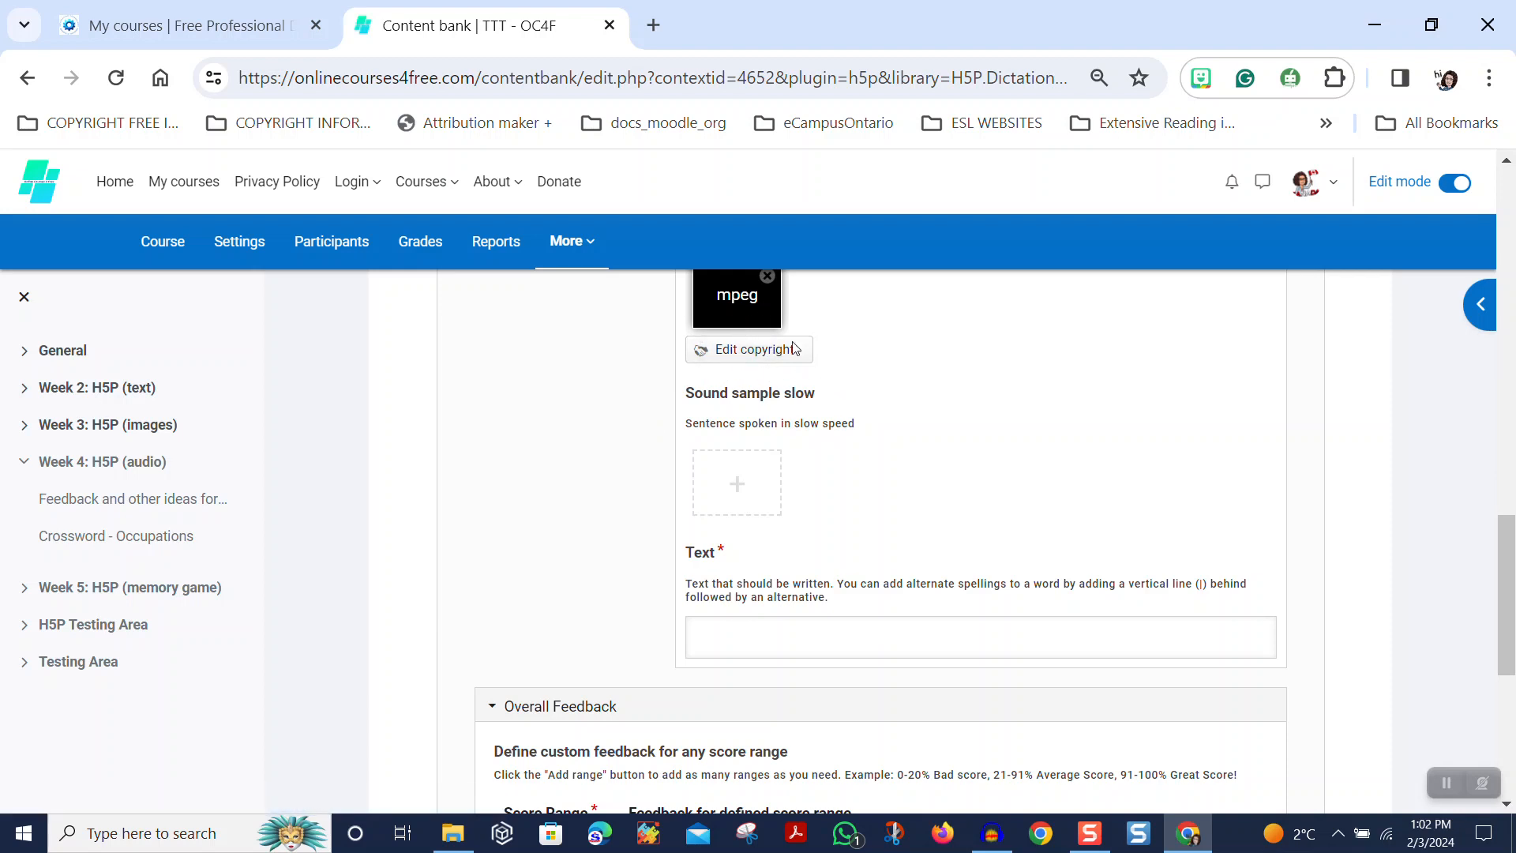
pyautogui.scroll(-2, 920, 450)
pyautogui.click(810, 521)
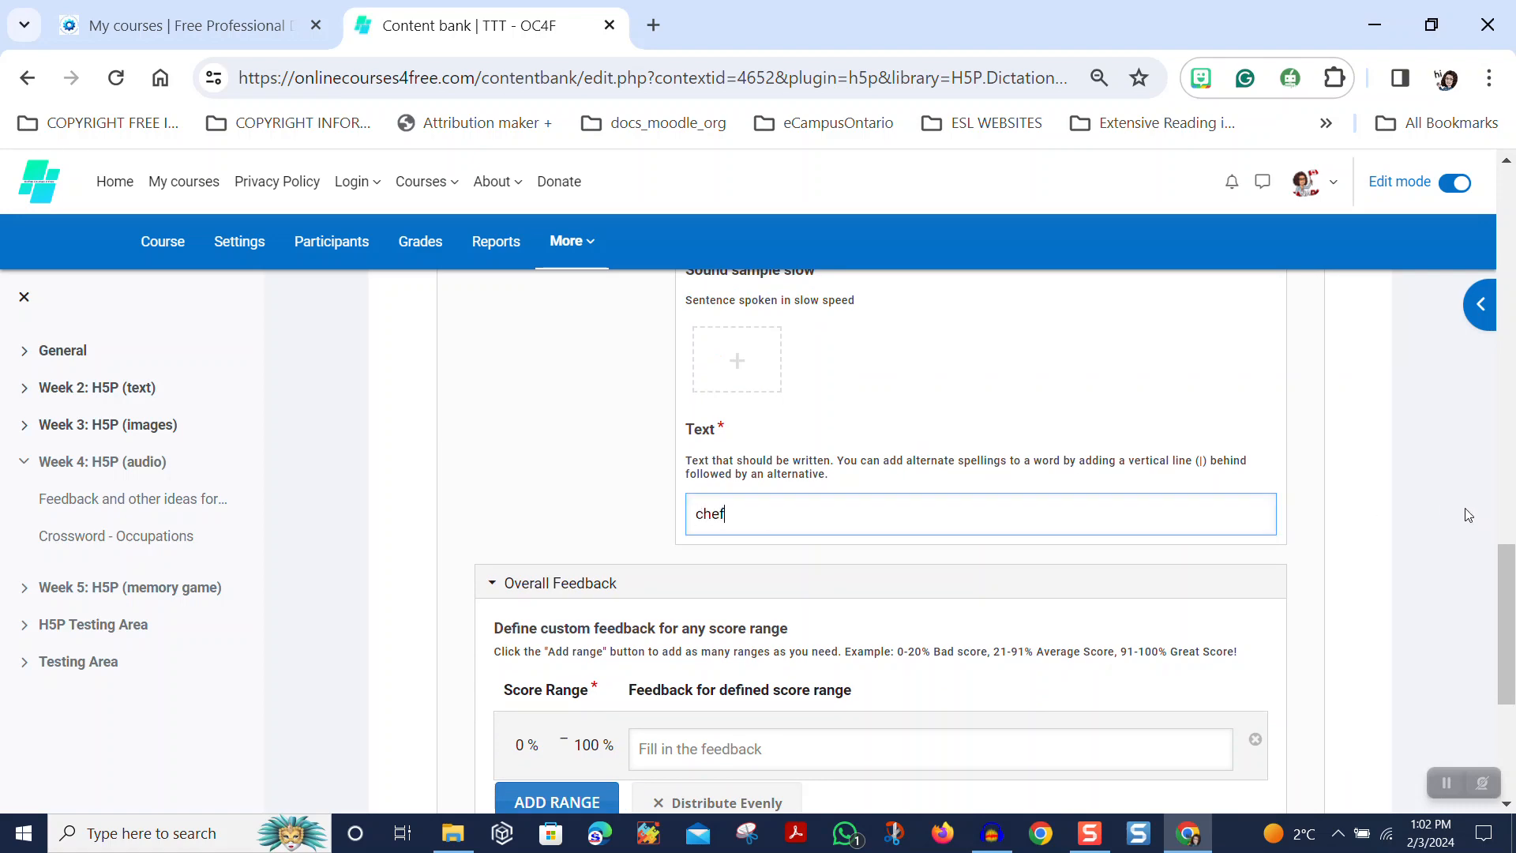
# Expand the dictation's behavioural settings and examine the maximum tries, pause, play delay and sentence shuffling options
pyautogui.scroll(-4, 758, 440)
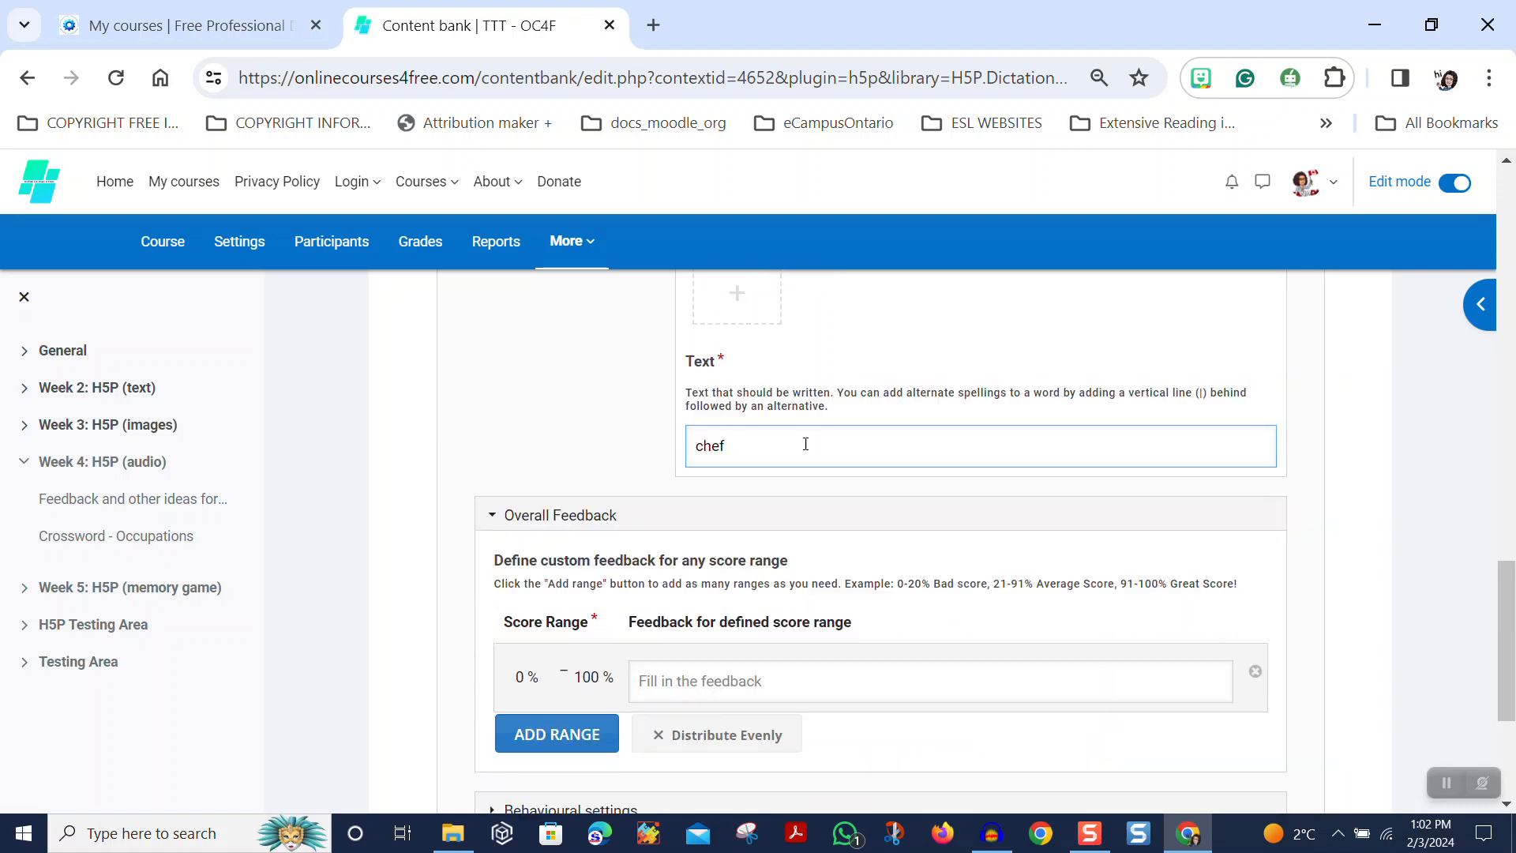
pyautogui.scroll(-2, 787, 663)
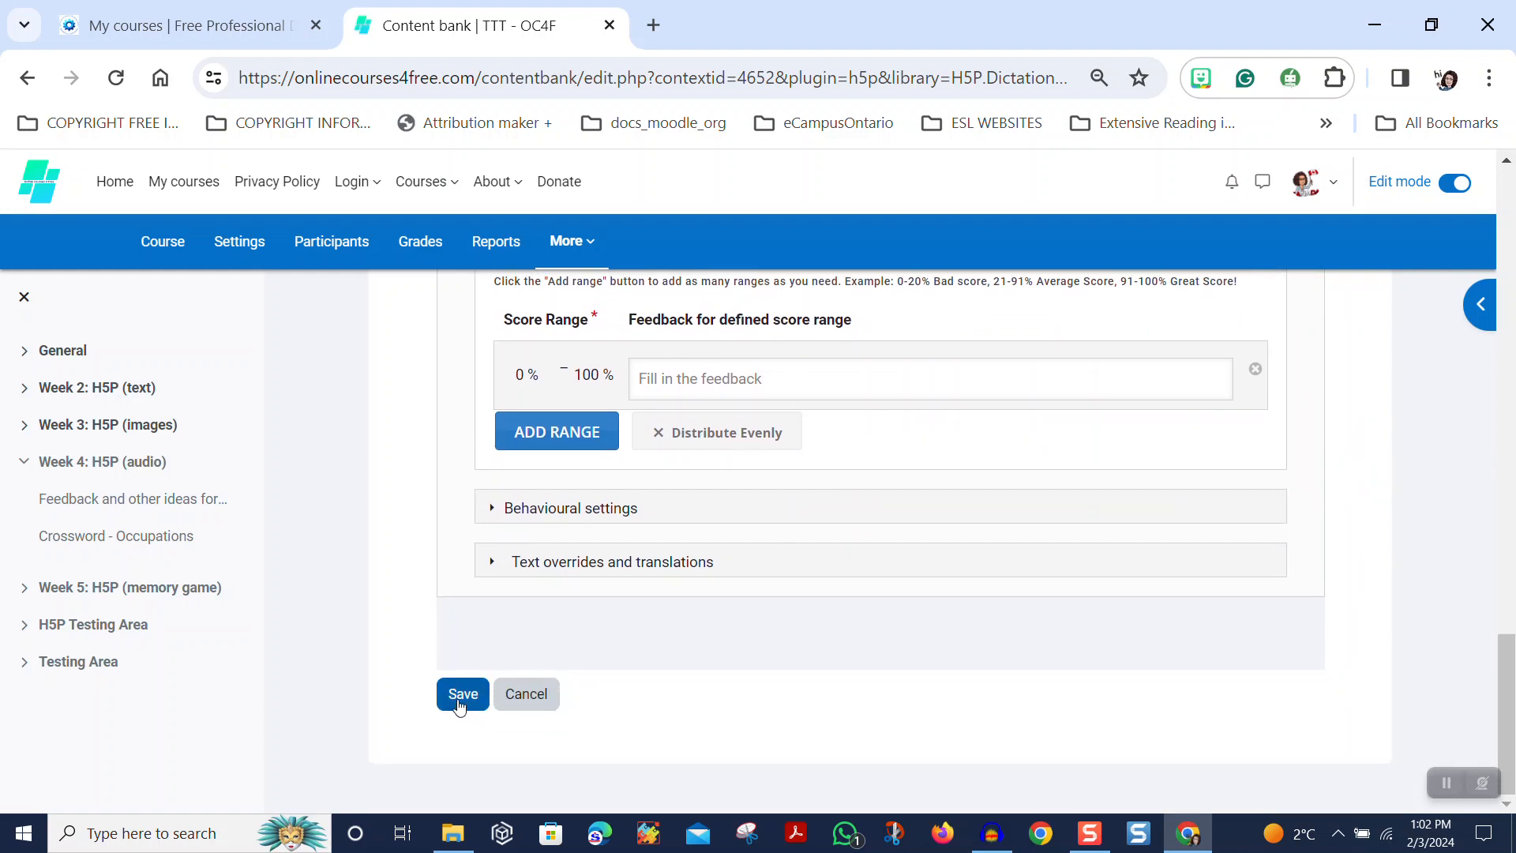
pyautogui.click(510, 513)
pyautogui.scroll(-3, 509, 522)
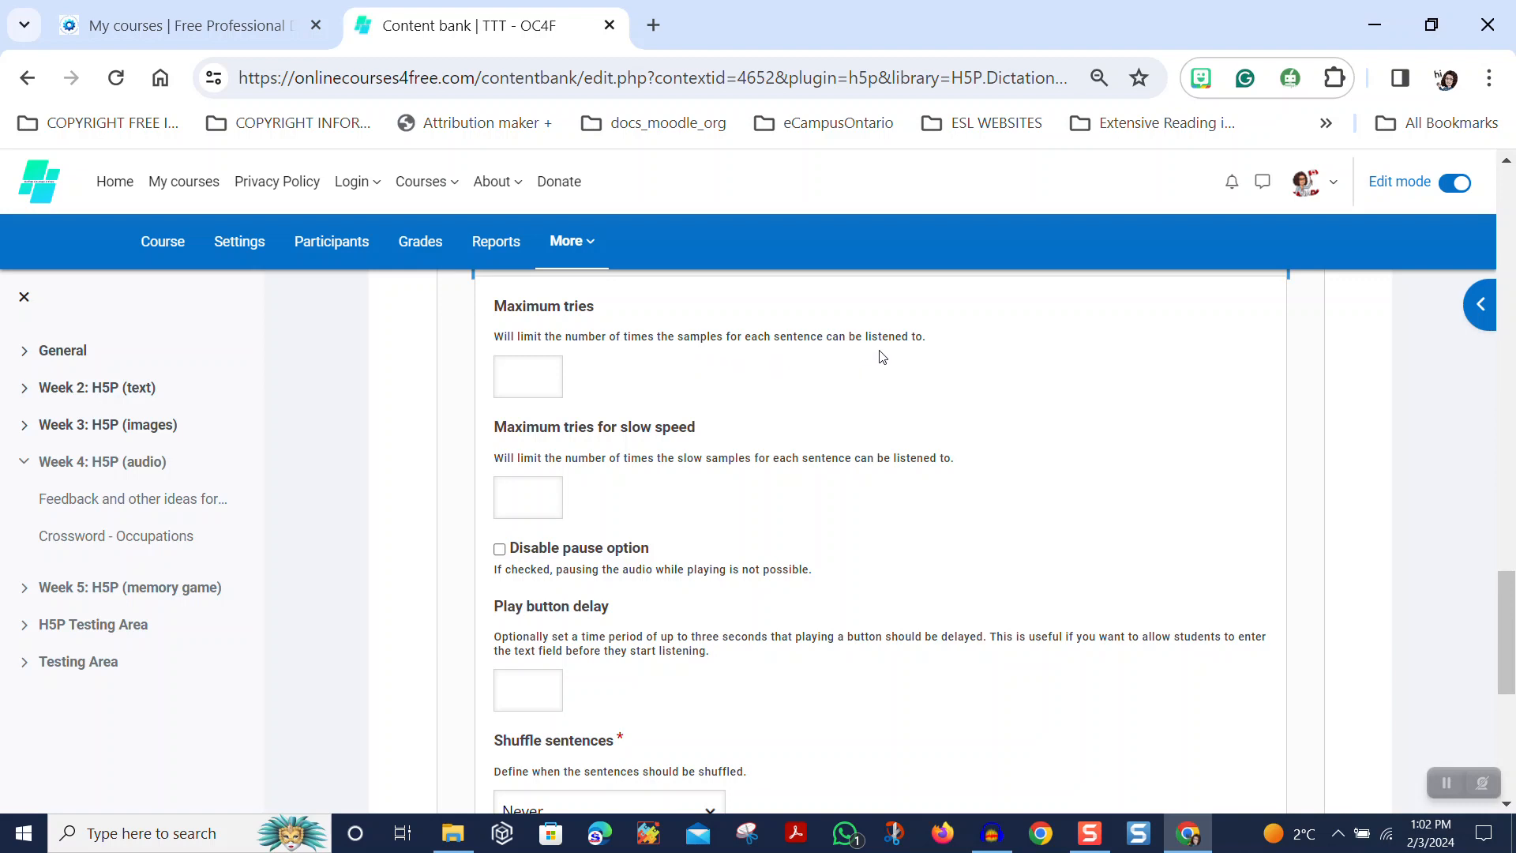
pyautogui.click(536, 379)
pyautogui.scroll(-2, 924, 382)
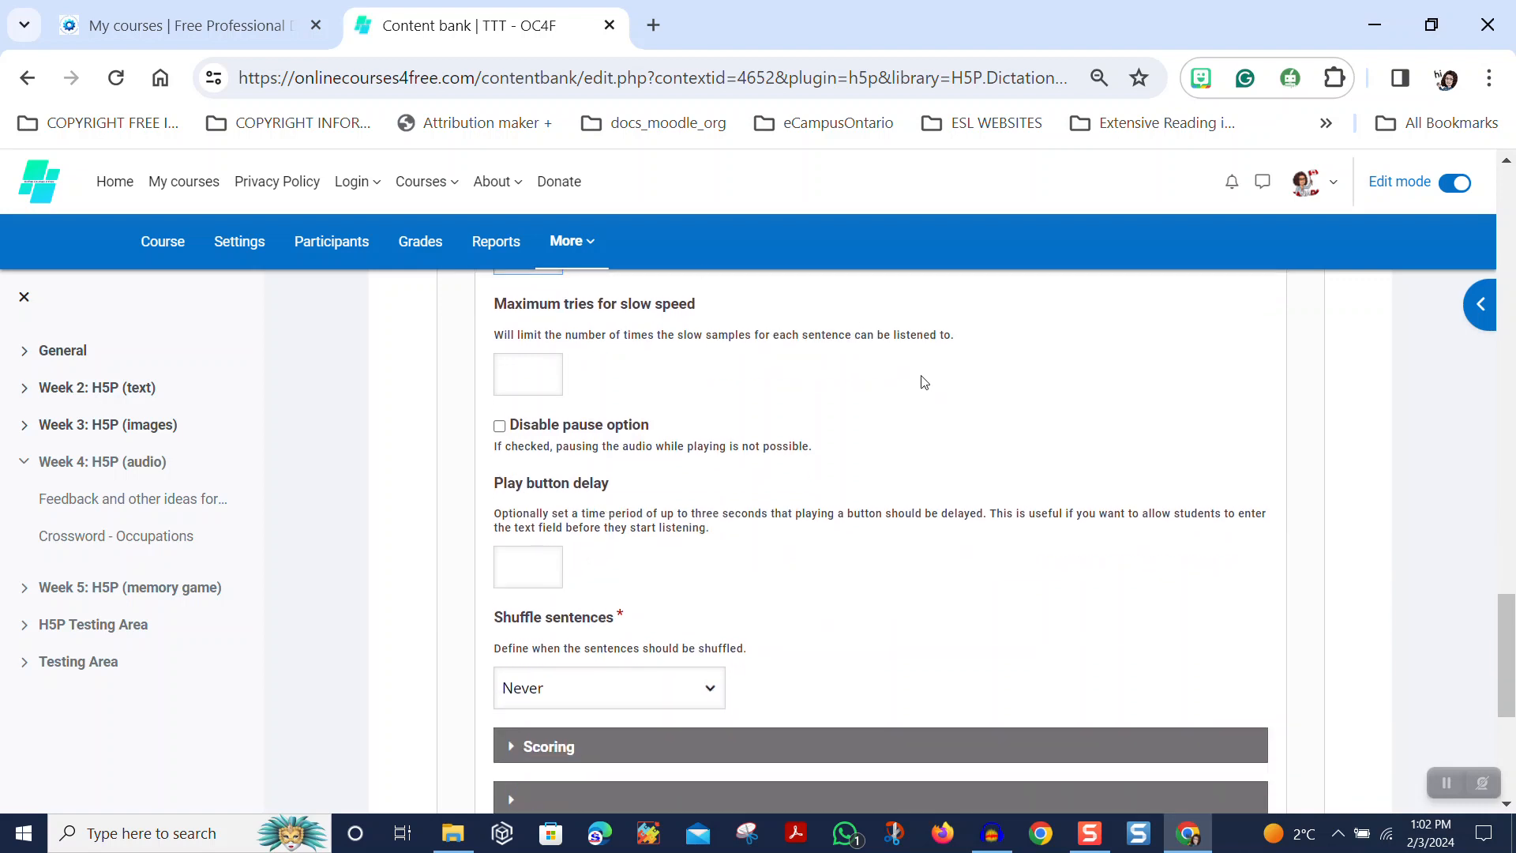
pyautogui.scroll(-2, 924, 382)
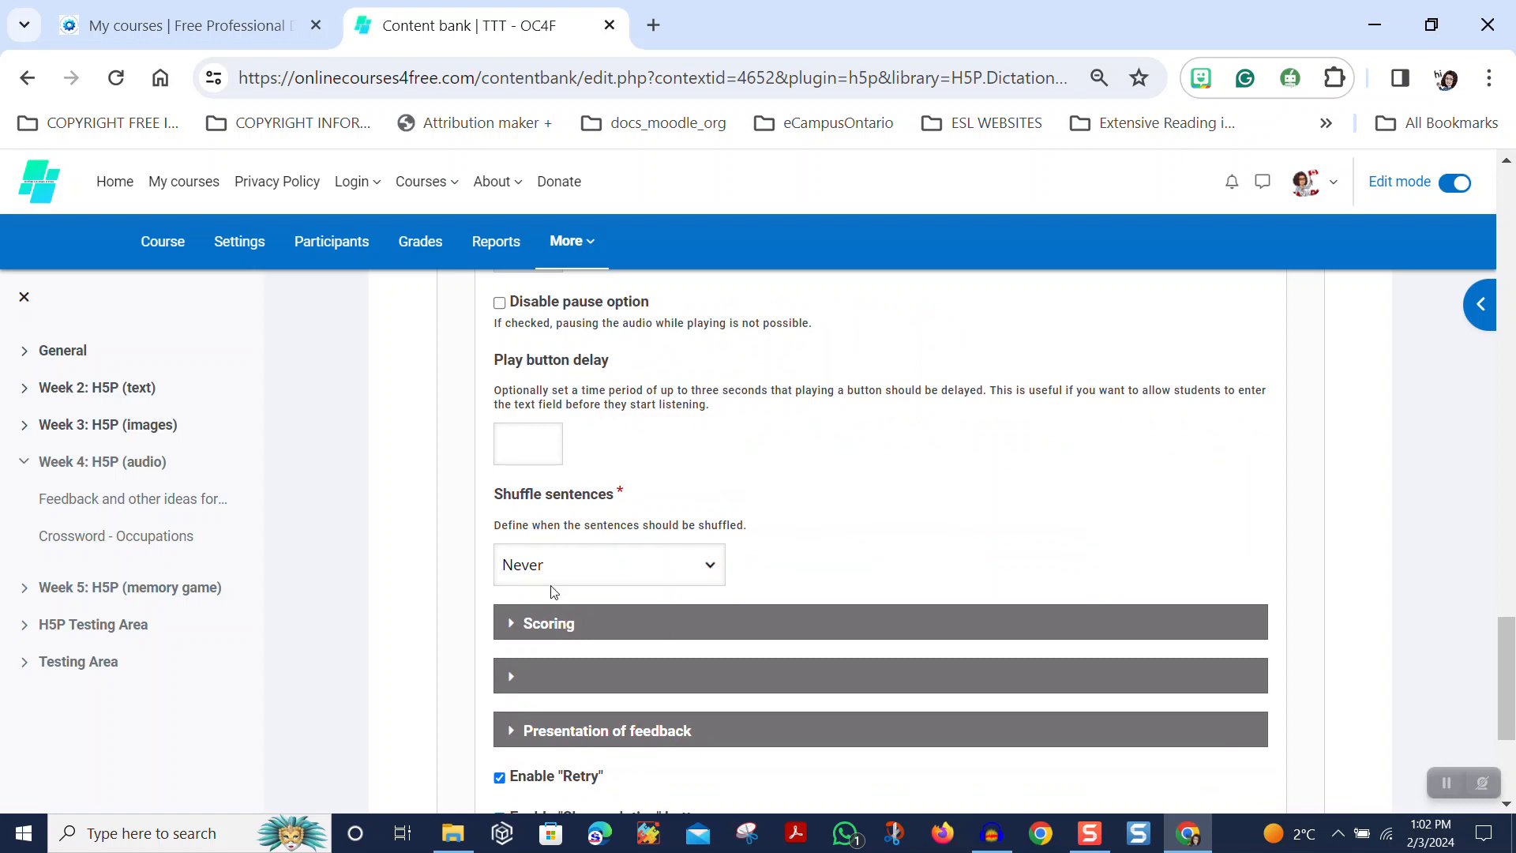
pyautogui.click(620, 570)
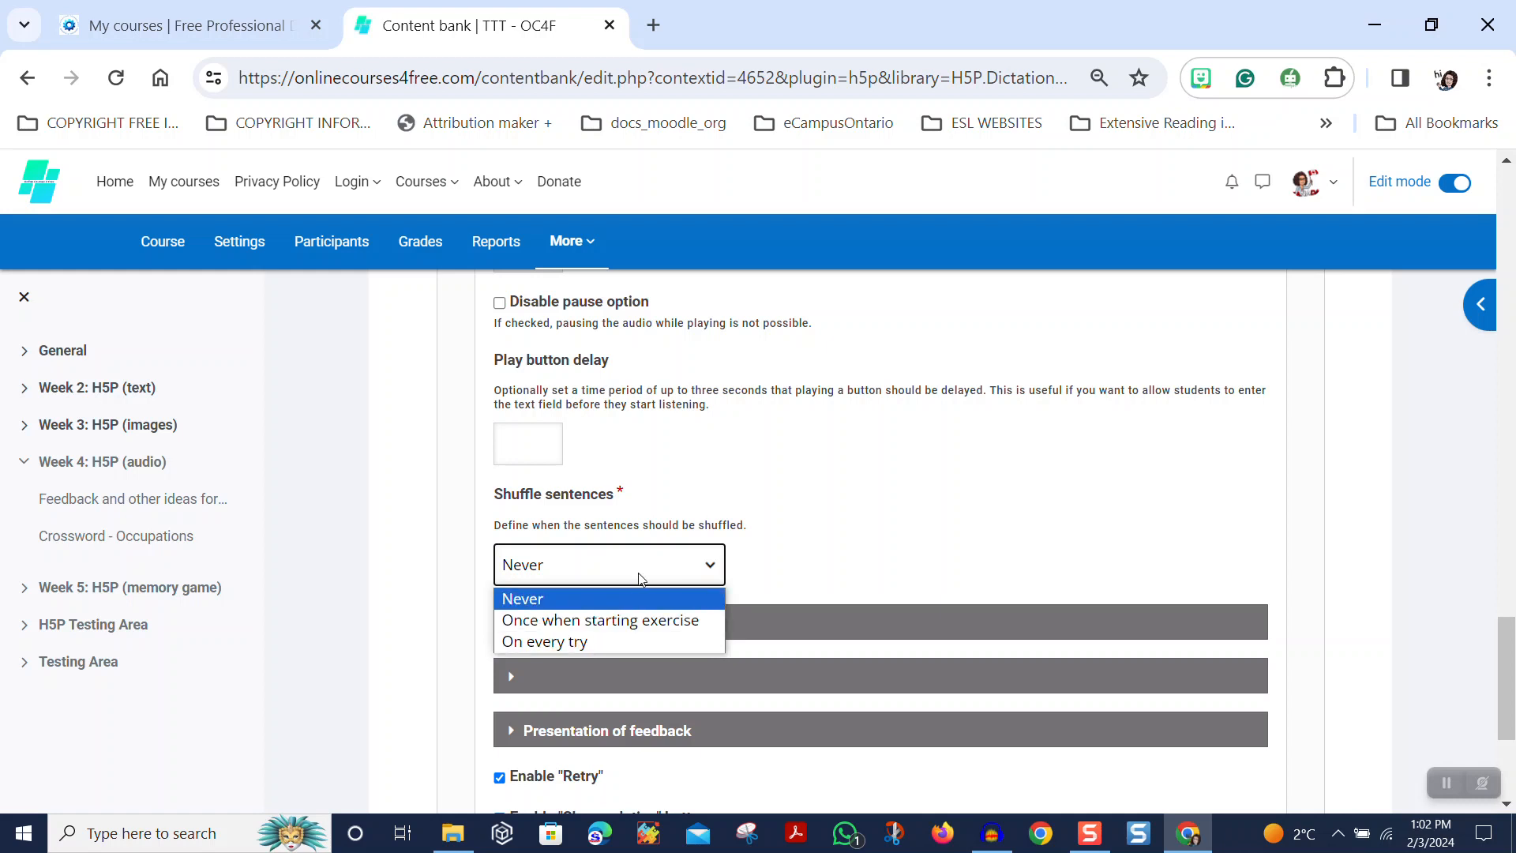
pyautogui.click(640, 578)
# Examine the scoring, word separator, writing direction, feedback presentation, retry and solution options in the behavioural settings
pyautogui.click(506, 634)
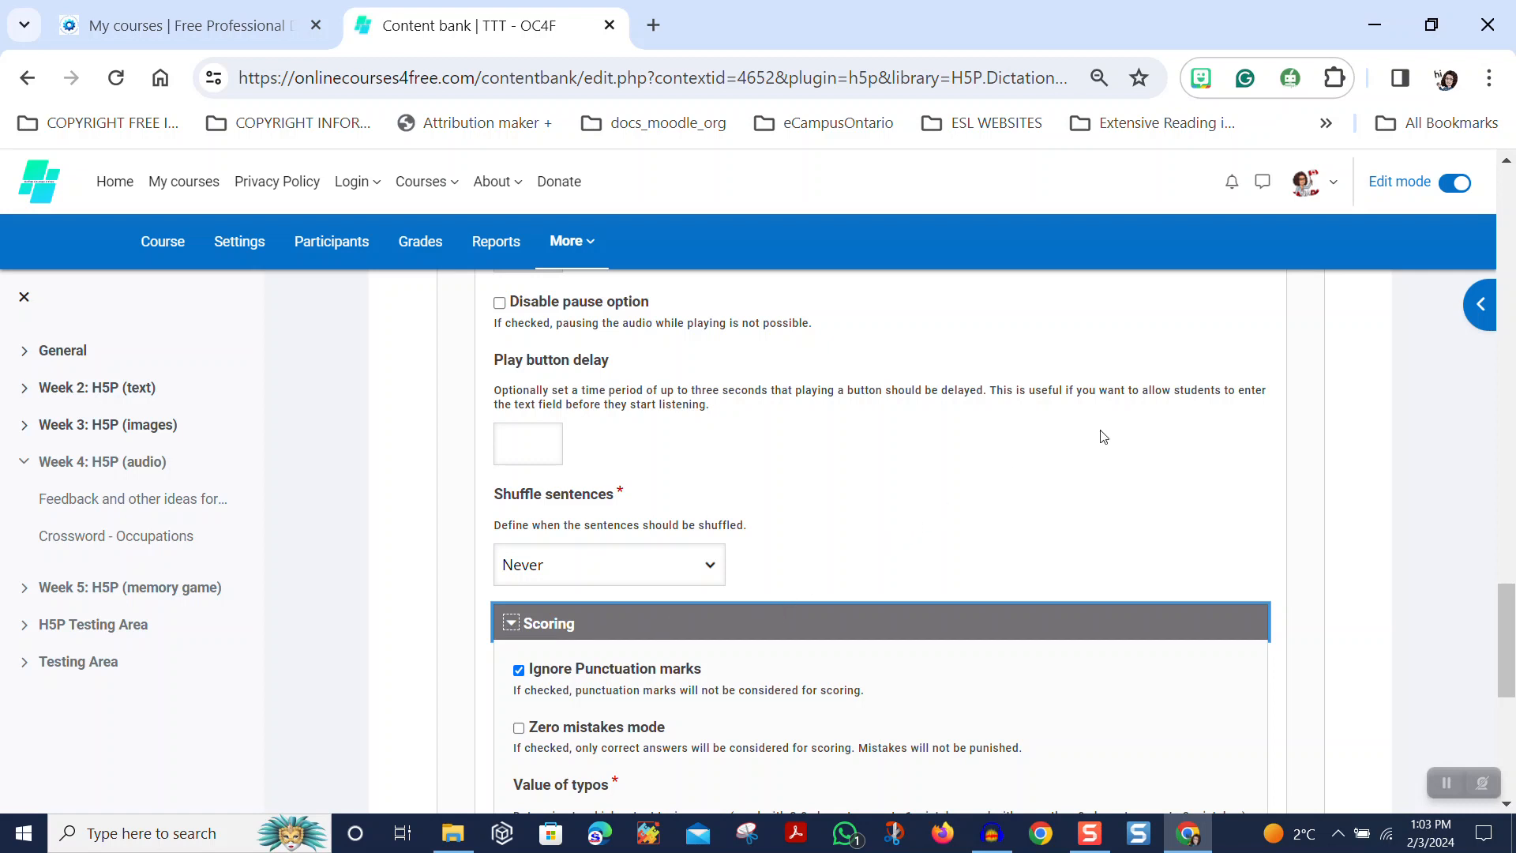
pyautogui.scroll(-2, 1103, 437)
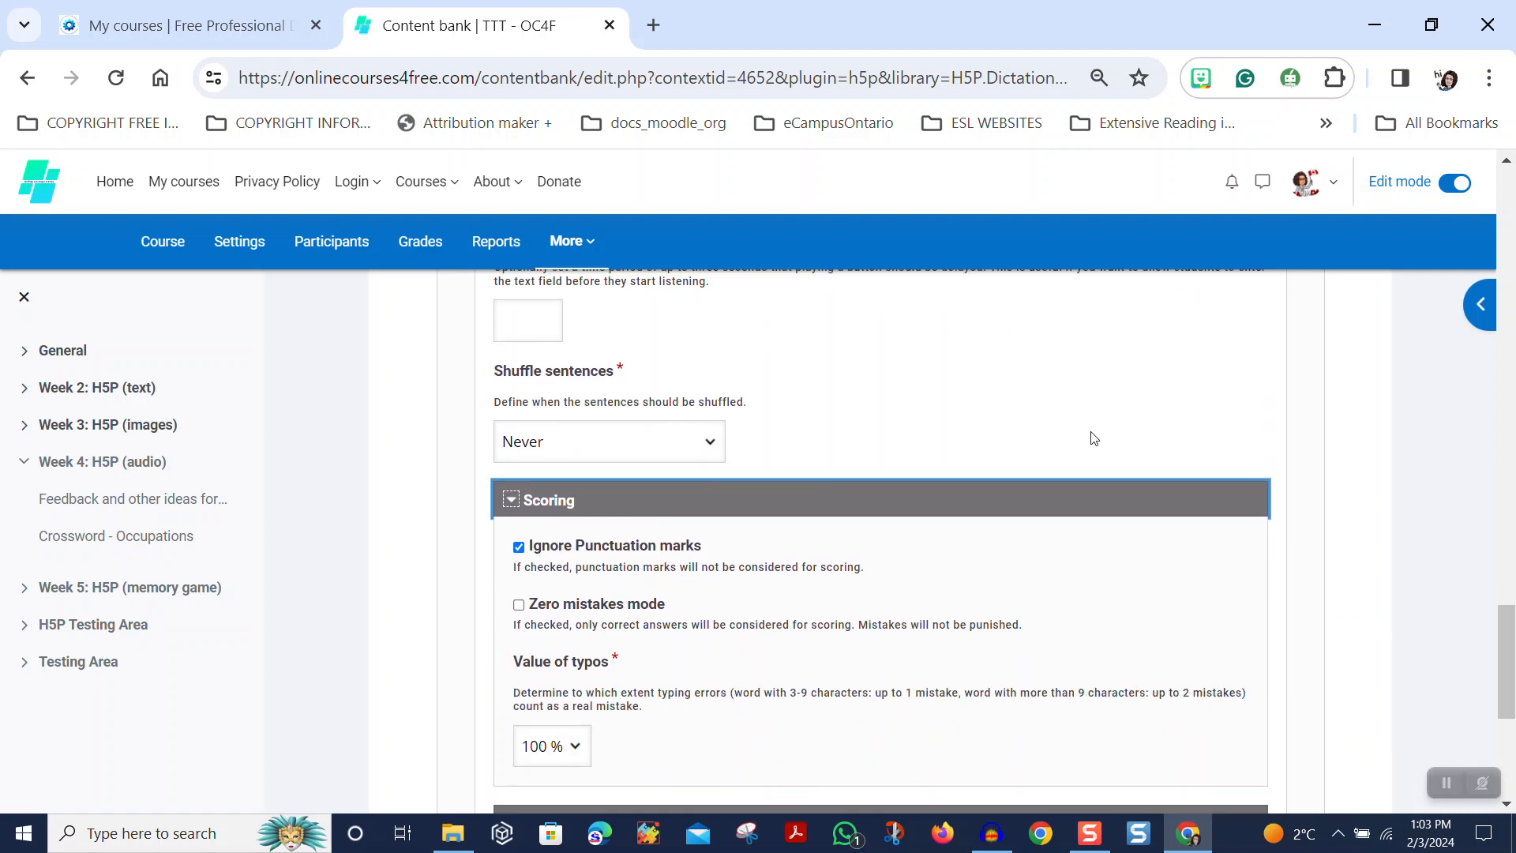
pyautogui.scroll(-2, 1102, 438)
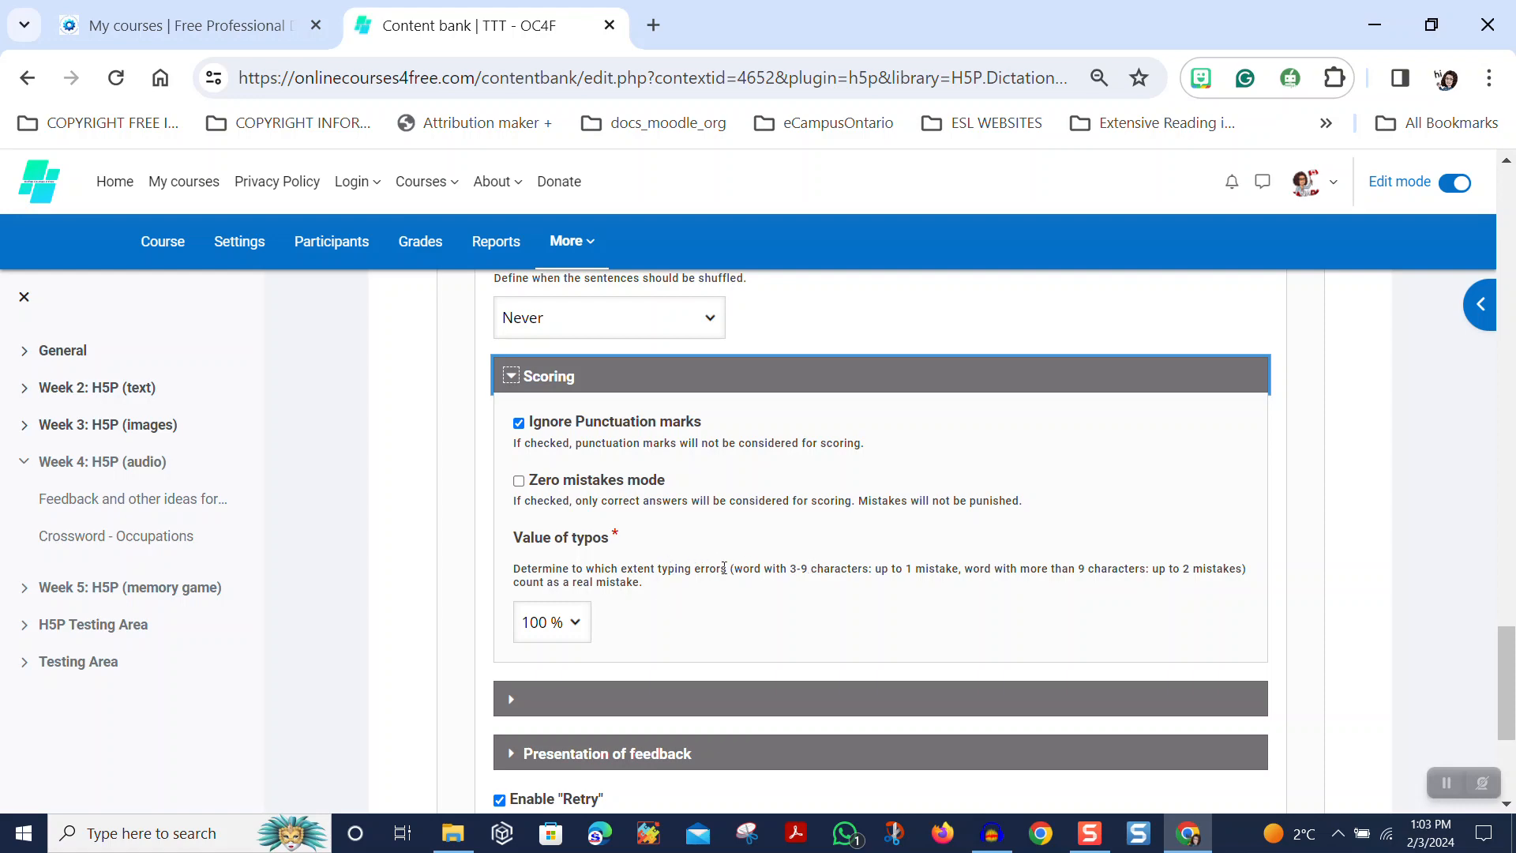
pyautogui.scroll(-2, 735, 557)
pyautogui.click(557, 590)
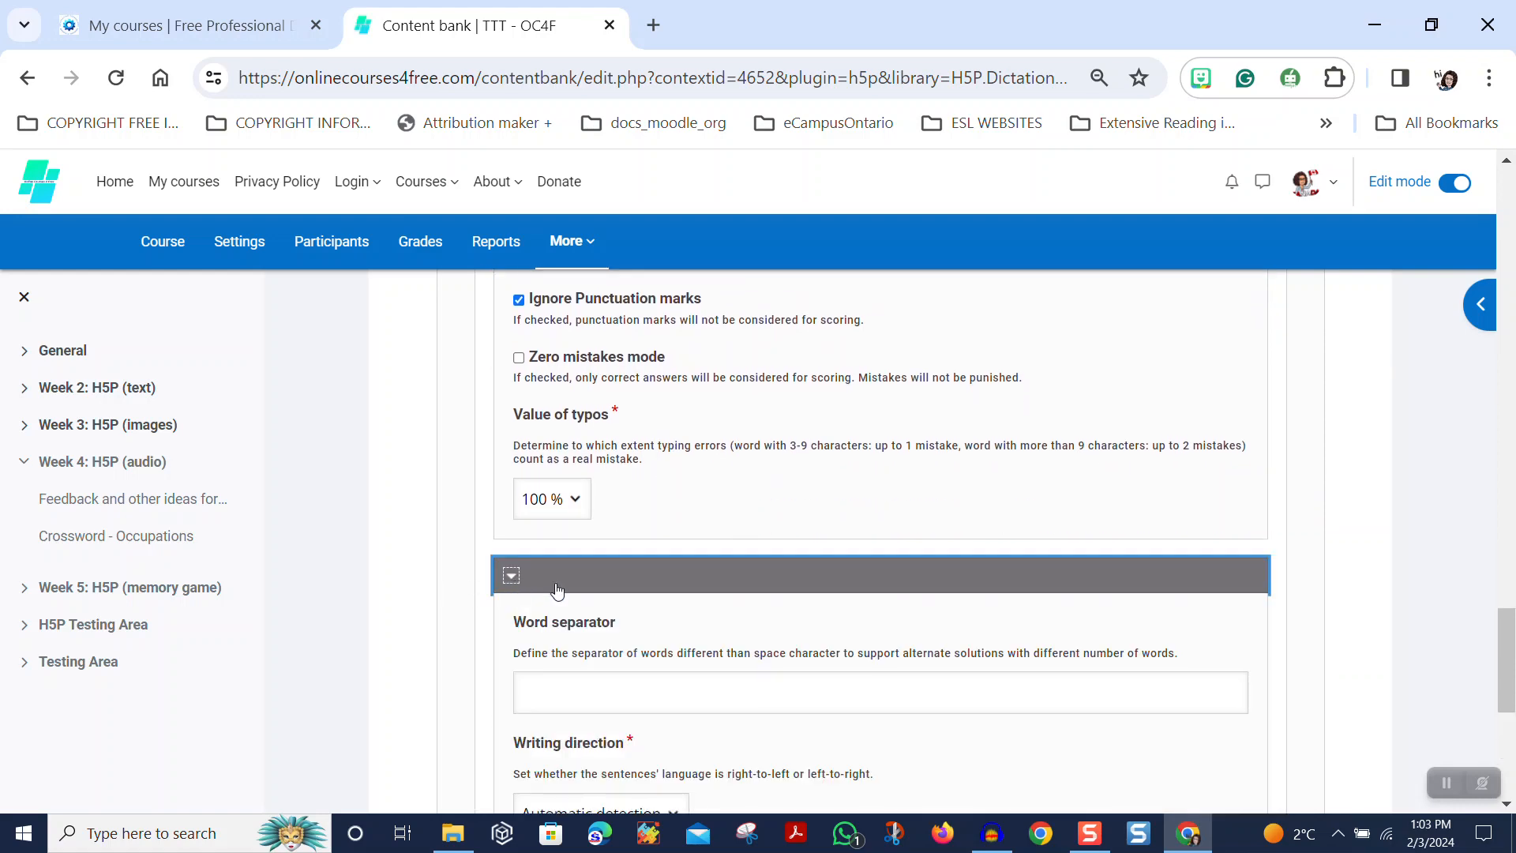
pyautogui.scroll(-6, 809, 576)
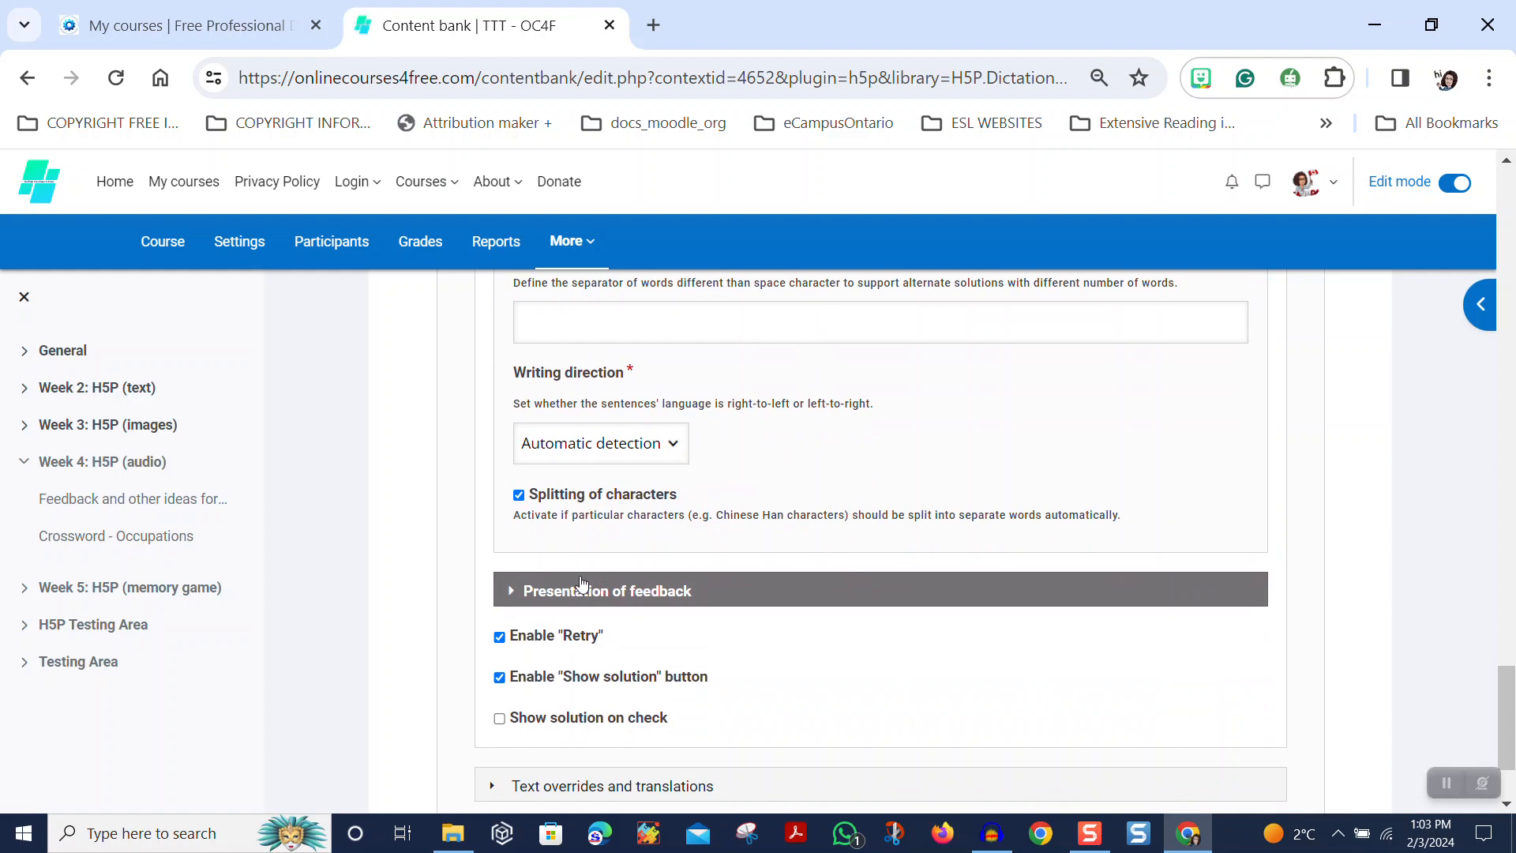
pyautogui.click(514, 595)
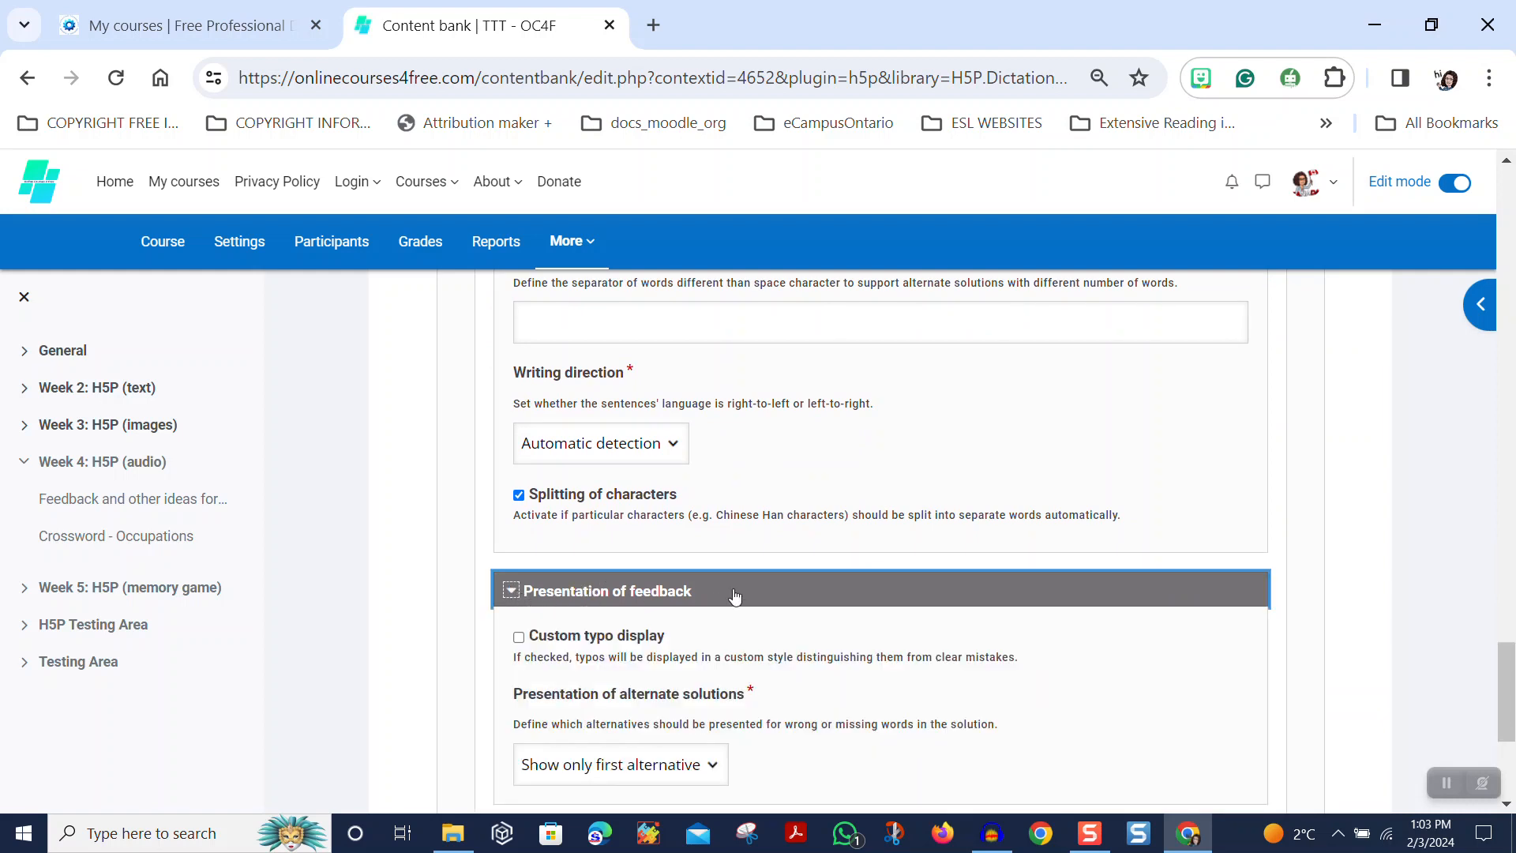
pyautogui.scroll(-4, 735, 596)
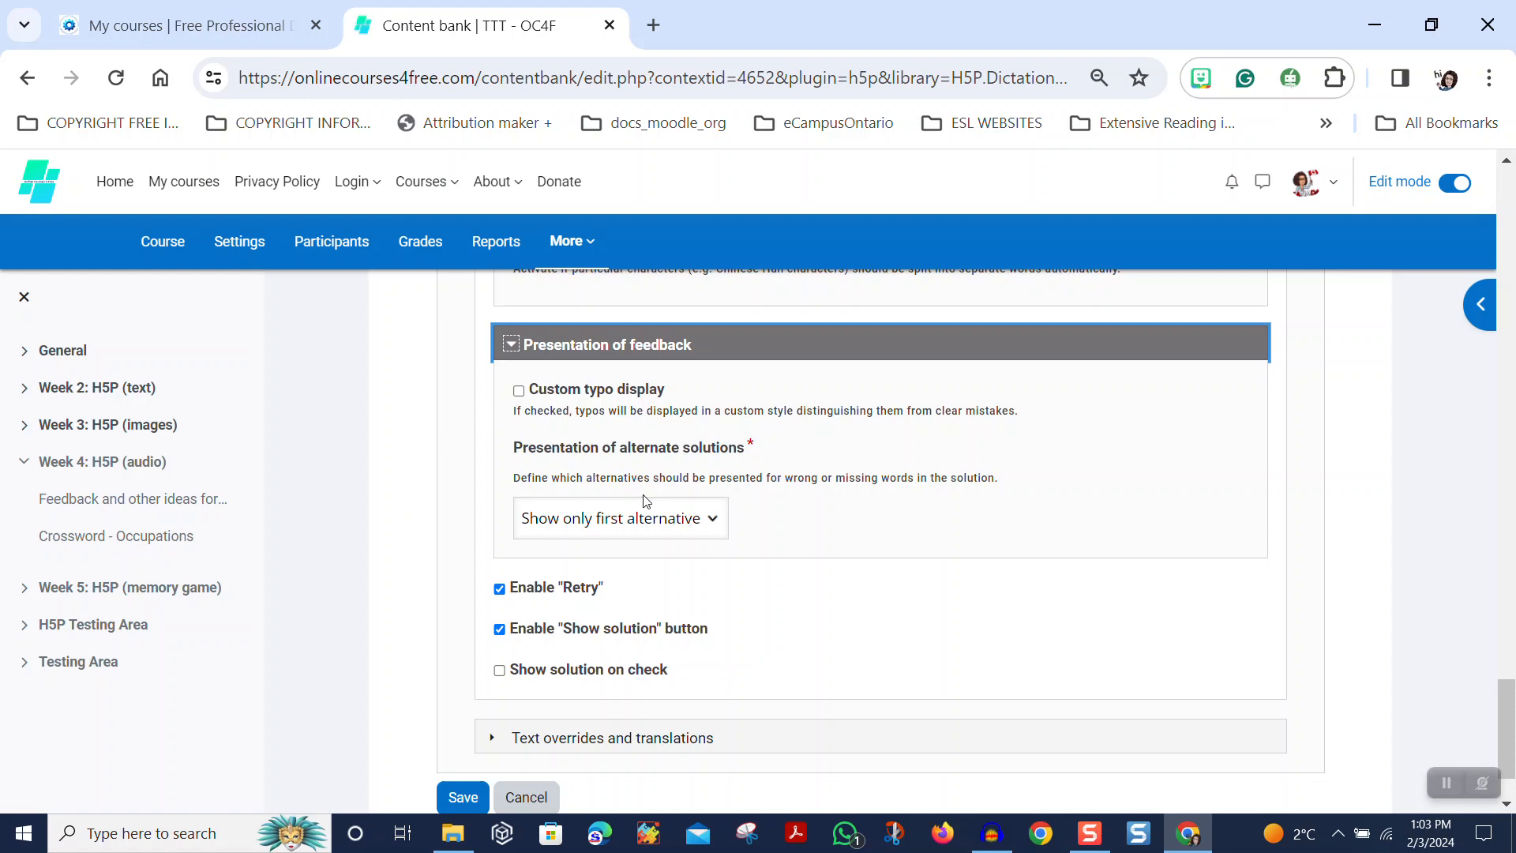
pyautogui.scroll(-2, 695, 538)
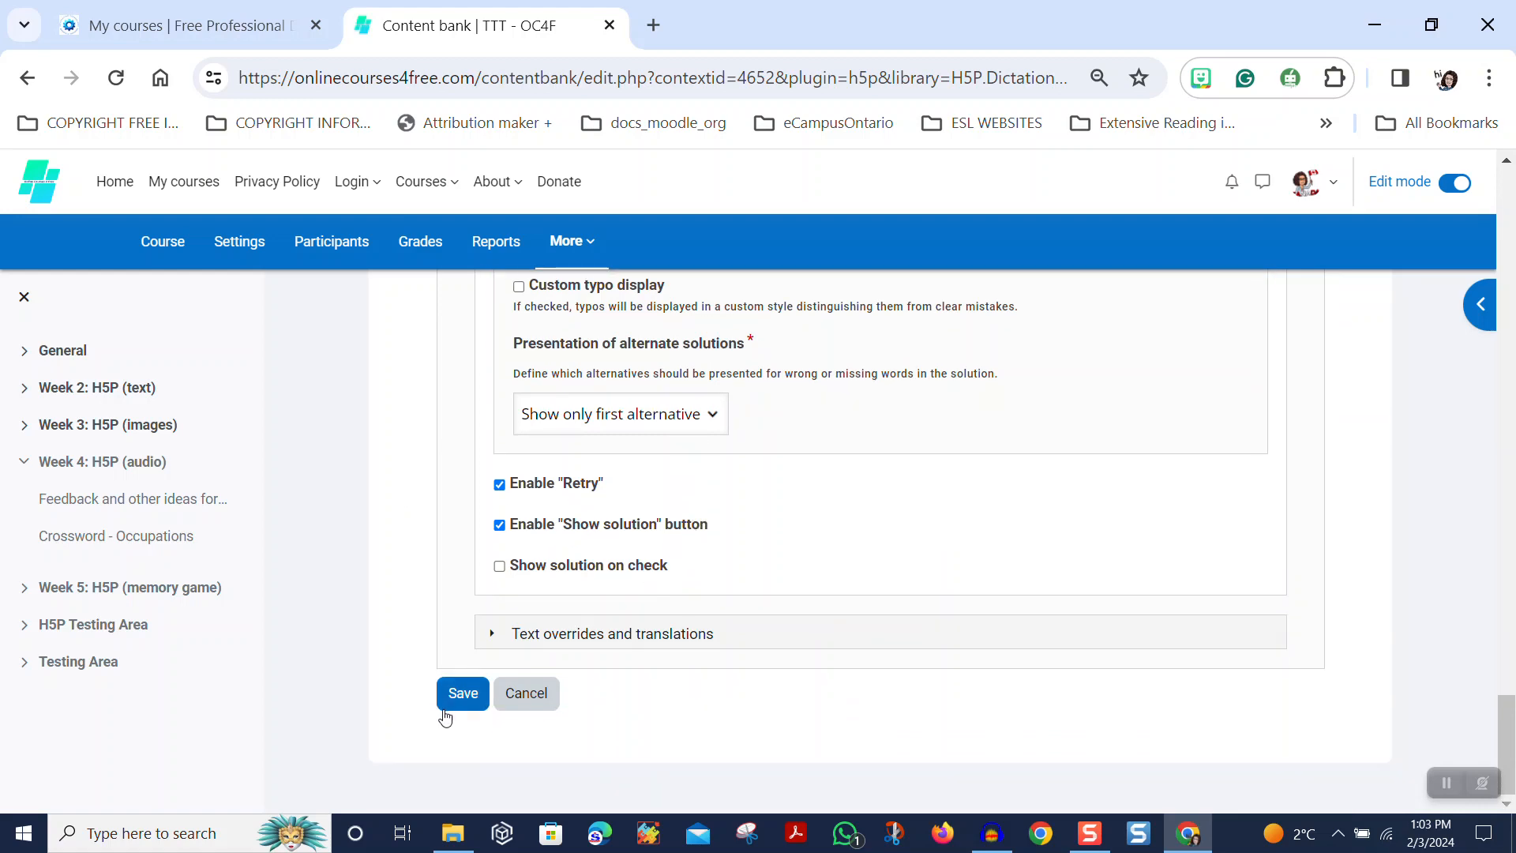
# Review the task description and the second sentence's audio and text, and save the dictation activity
pyautogui.scroll(15, 884, 604)
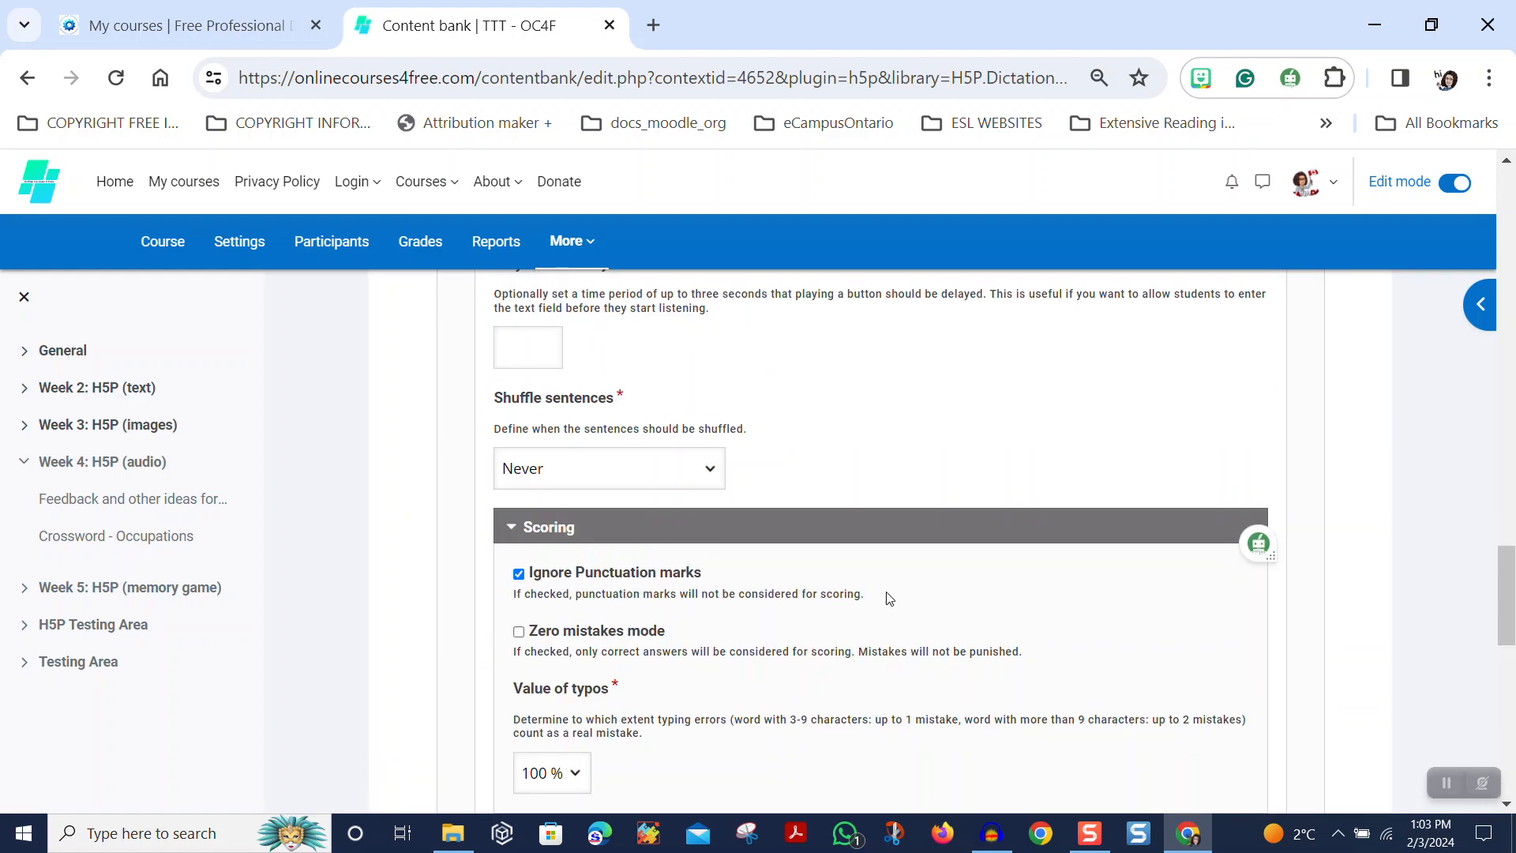
pyautogui.scroll(15, 887, 600)
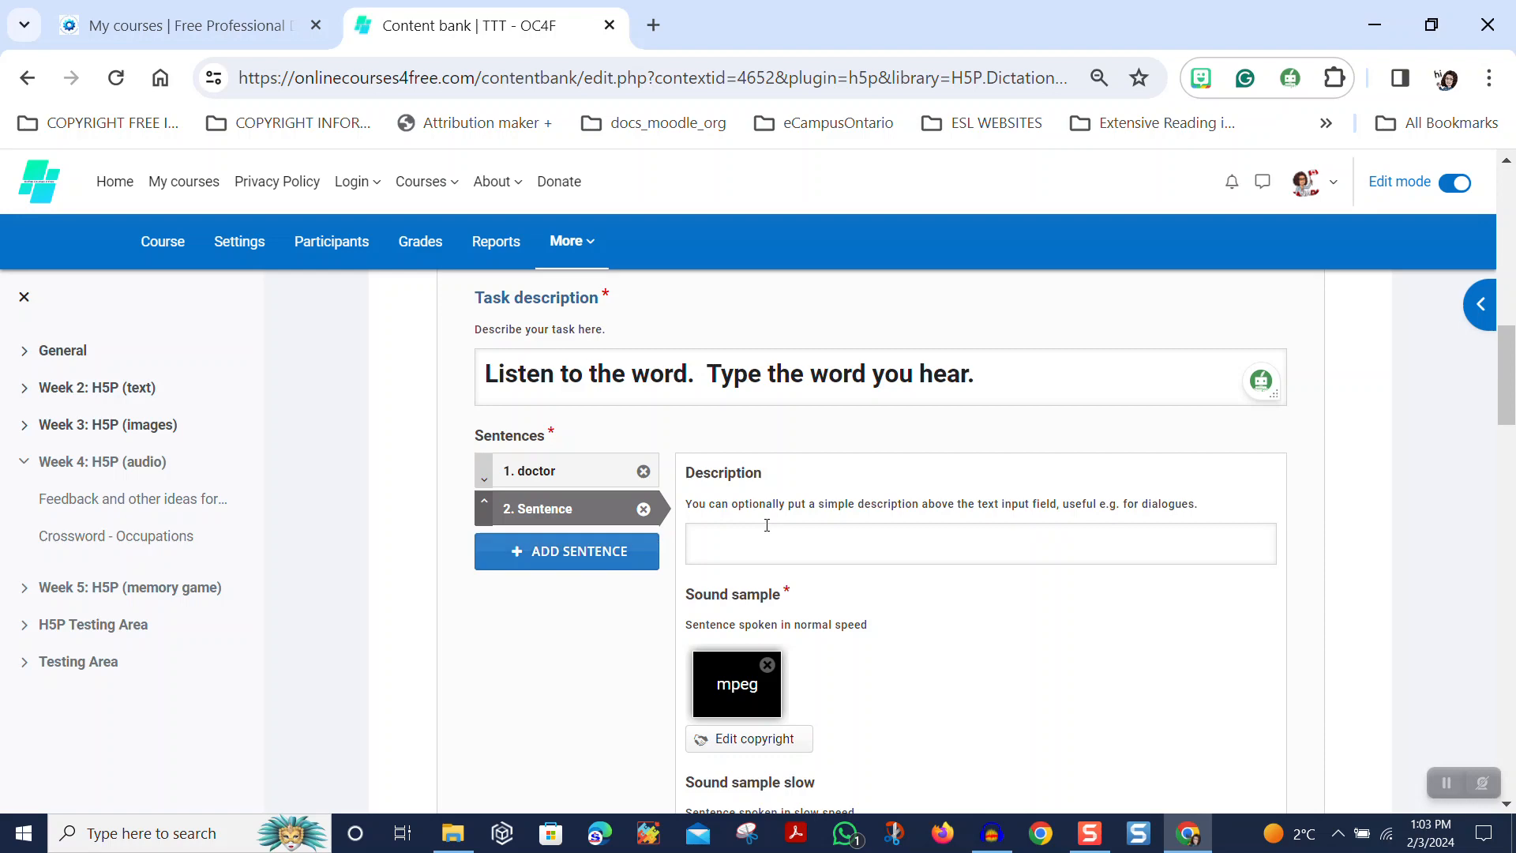
pyautogui.scroll(-5, 766, 525)
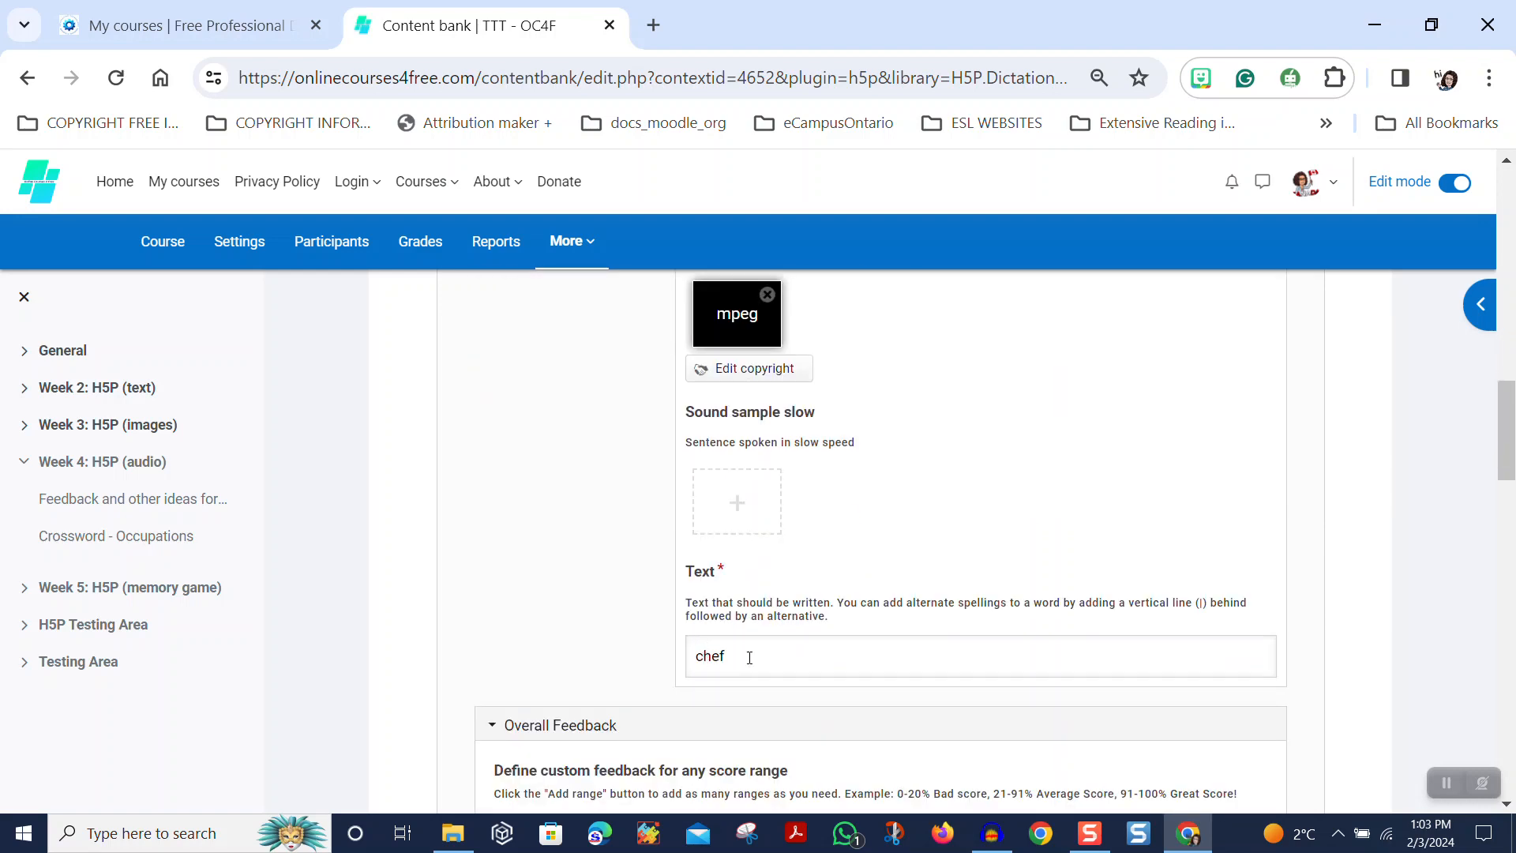
pyautogui.scroll(-8, 782, 639)
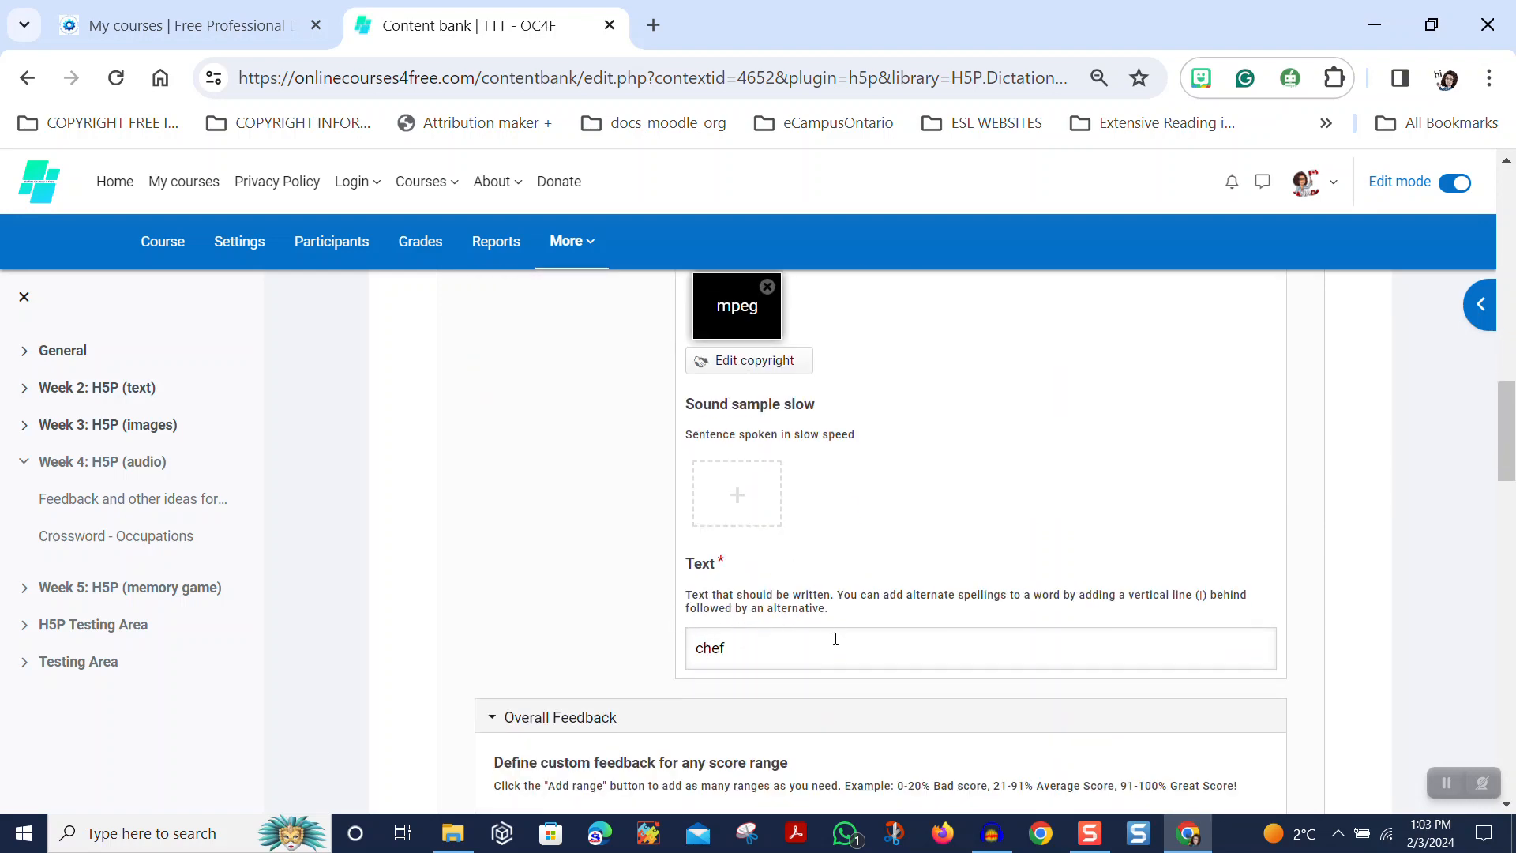
pyautogui.scroll(-10, 834, 646)
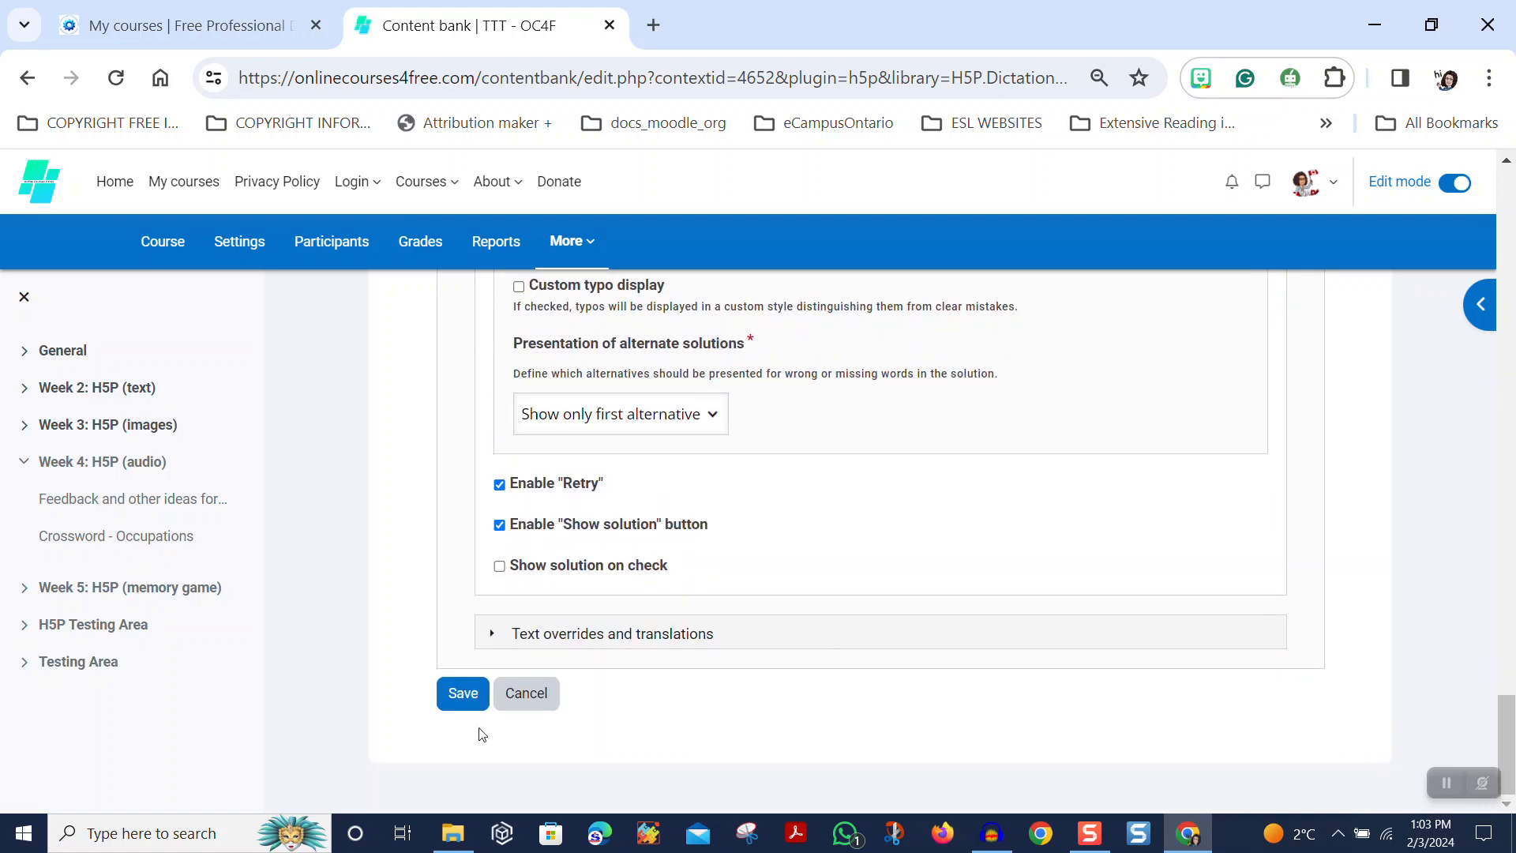
pyautogui.click(454, 698)
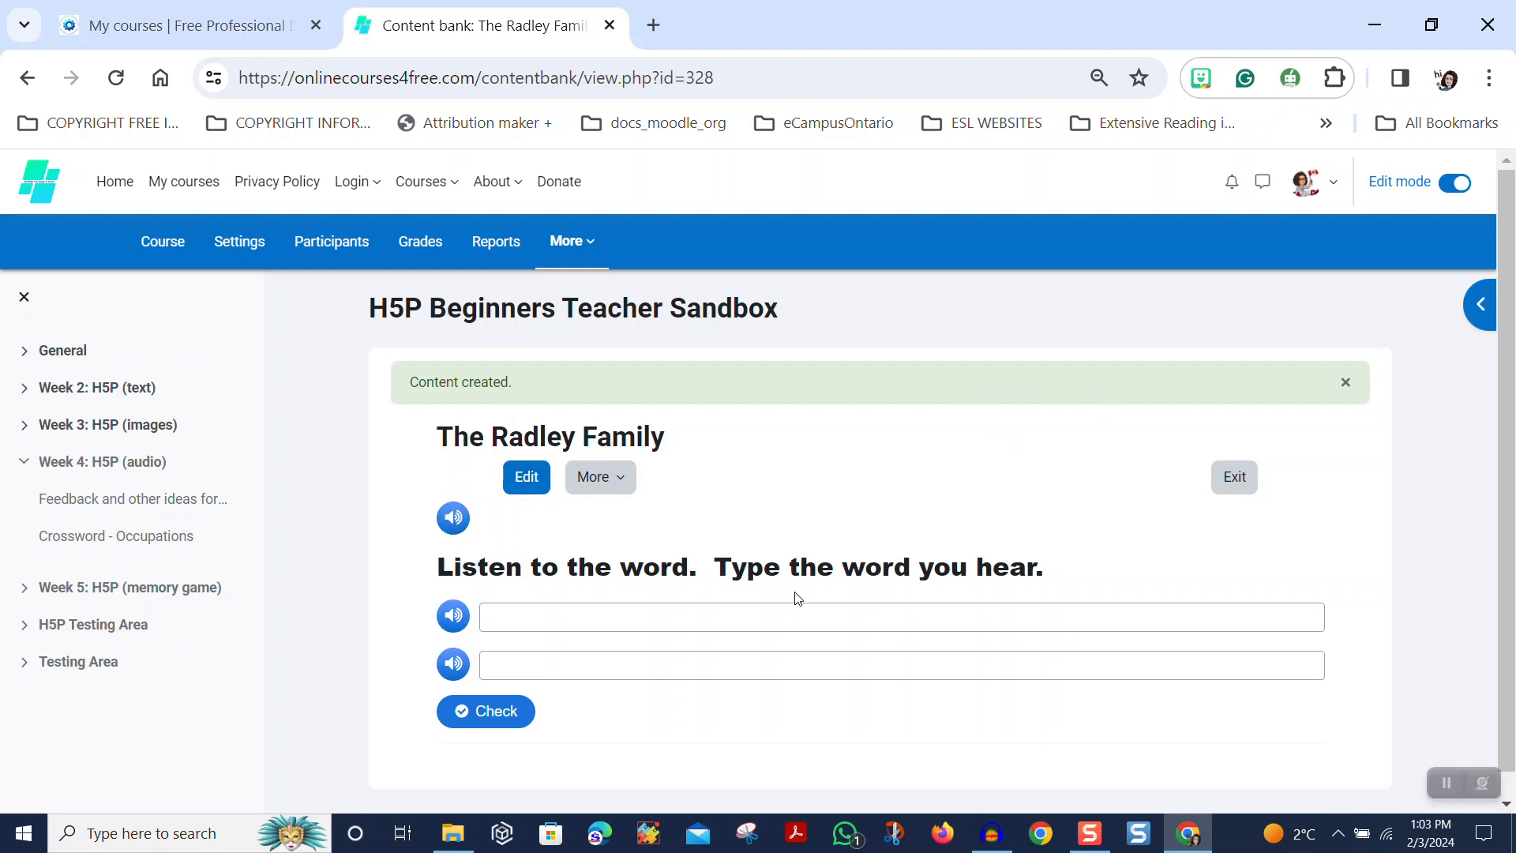
# Play each sentence's audio and answer the first with "doctor" and the second with "chef"
pyautogui.click(453, 622)
pyautogui.click(561, 622)
pyautogui.write('doctor')
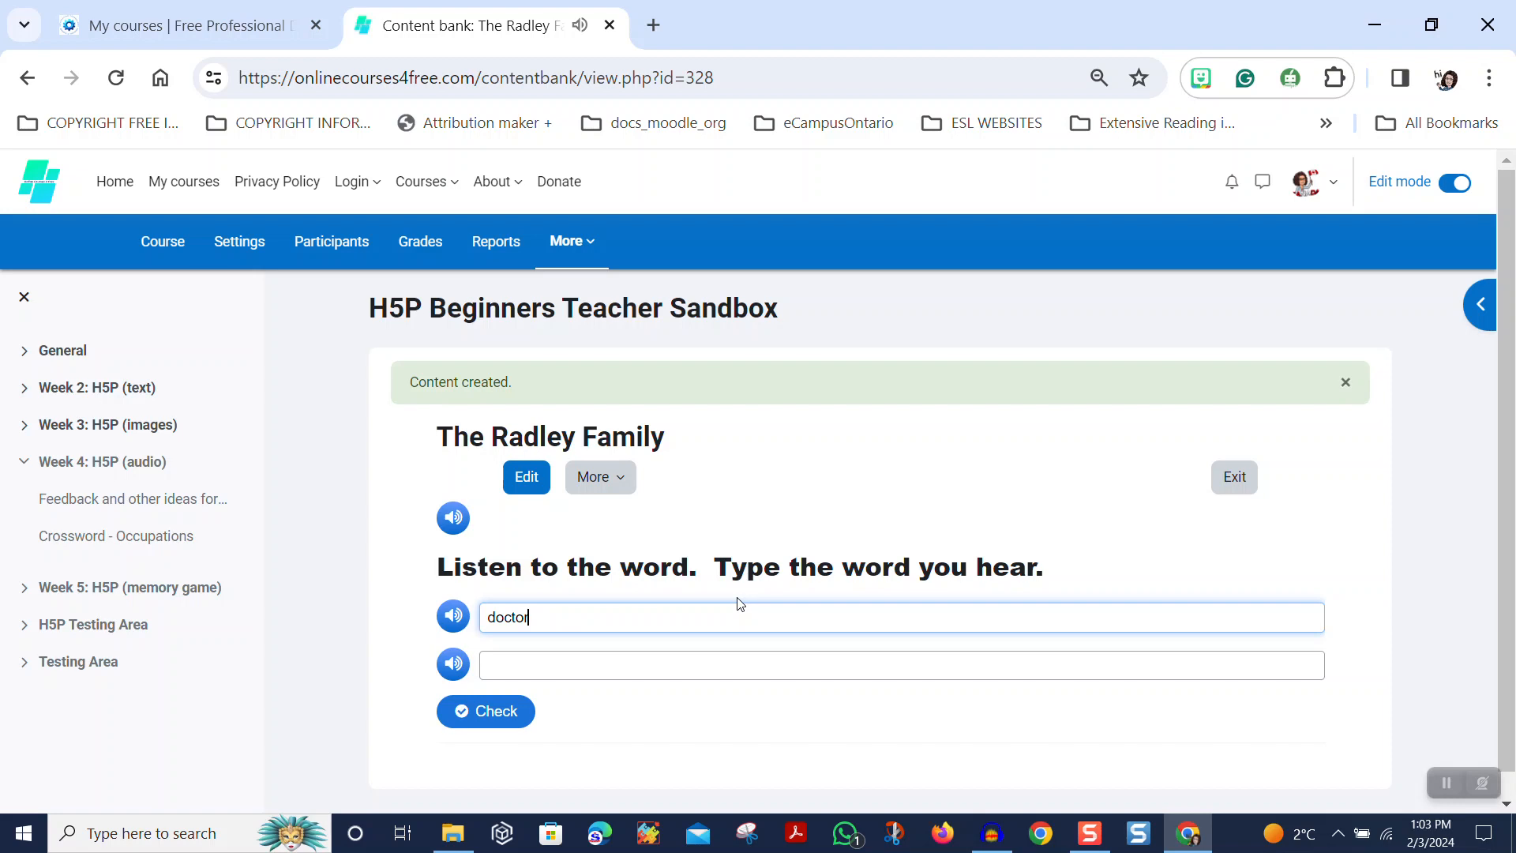
pyautogui.click(447, 676)
pyautogui.click(506, 672)
pyautogui.write('chef')
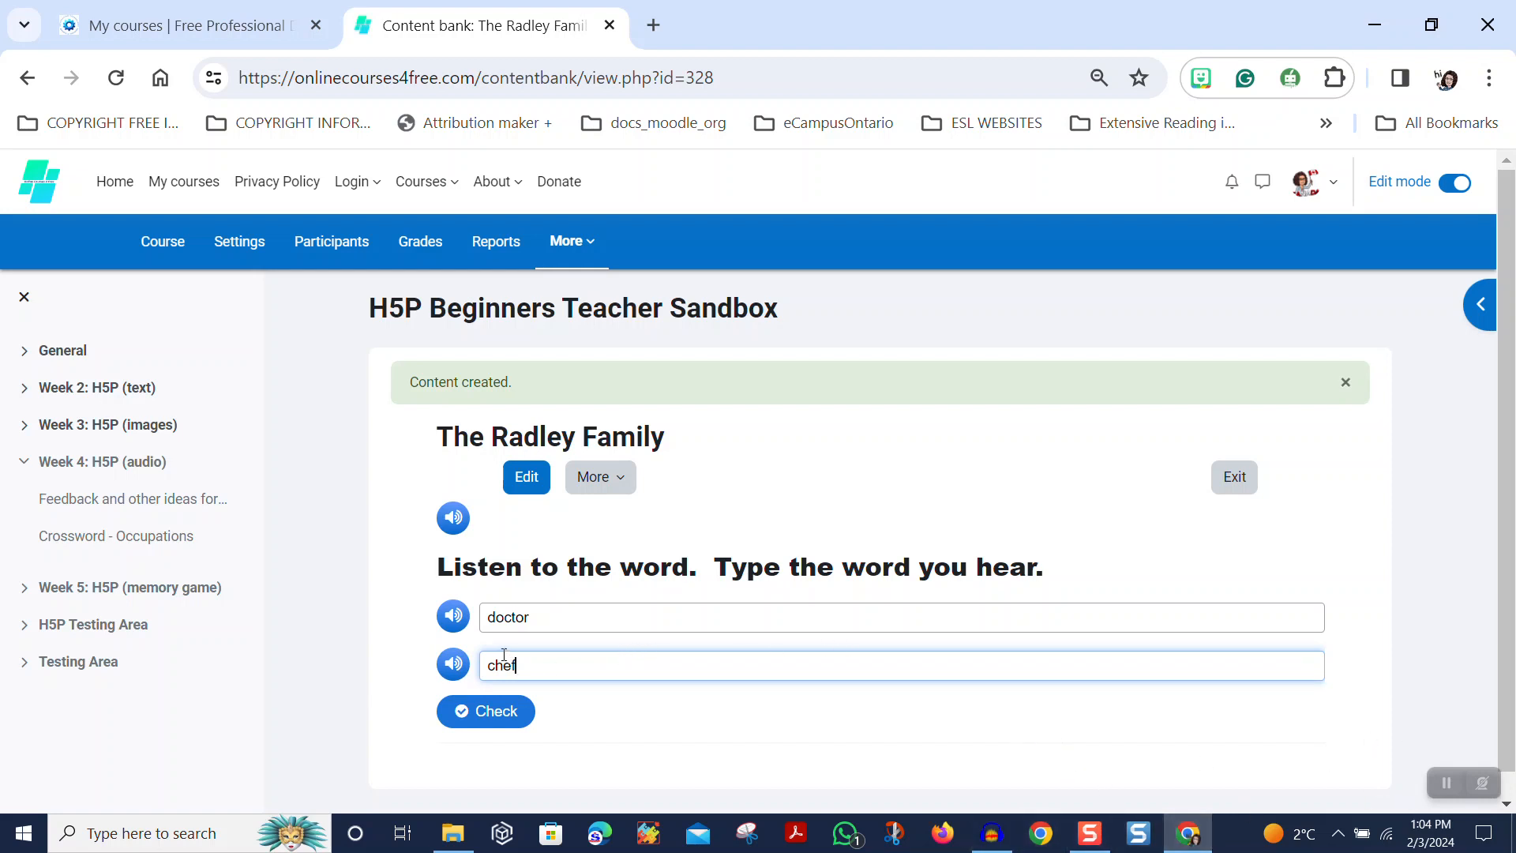
# Replay both sentences' audio, check the typed answers and show the solution
pyautogui.click(454, 670)
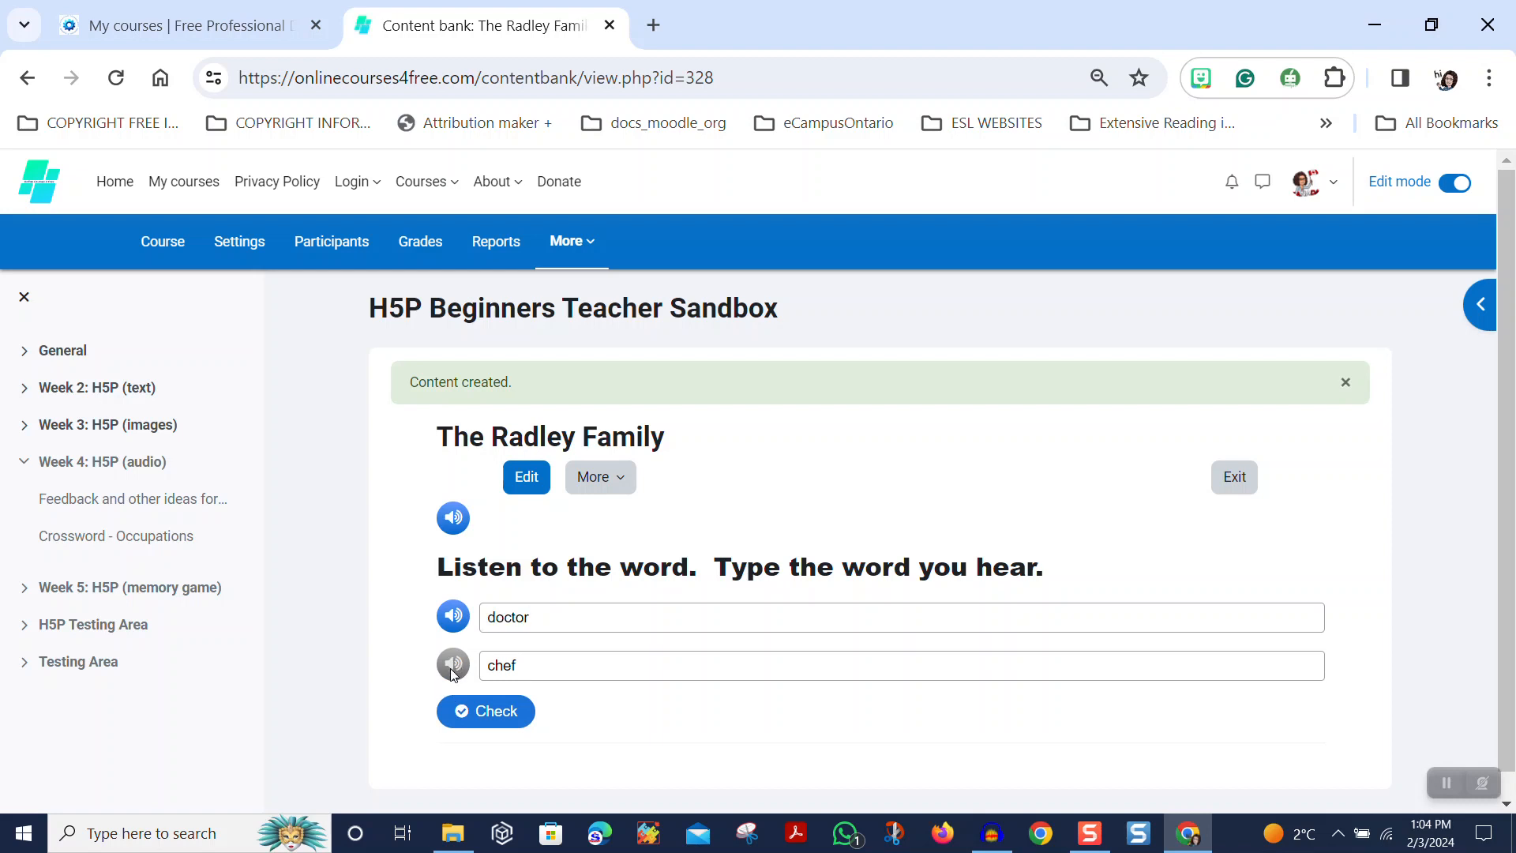
pyautogui.click(460, 618)
pyautogui.scroll(-1, 897, 606)
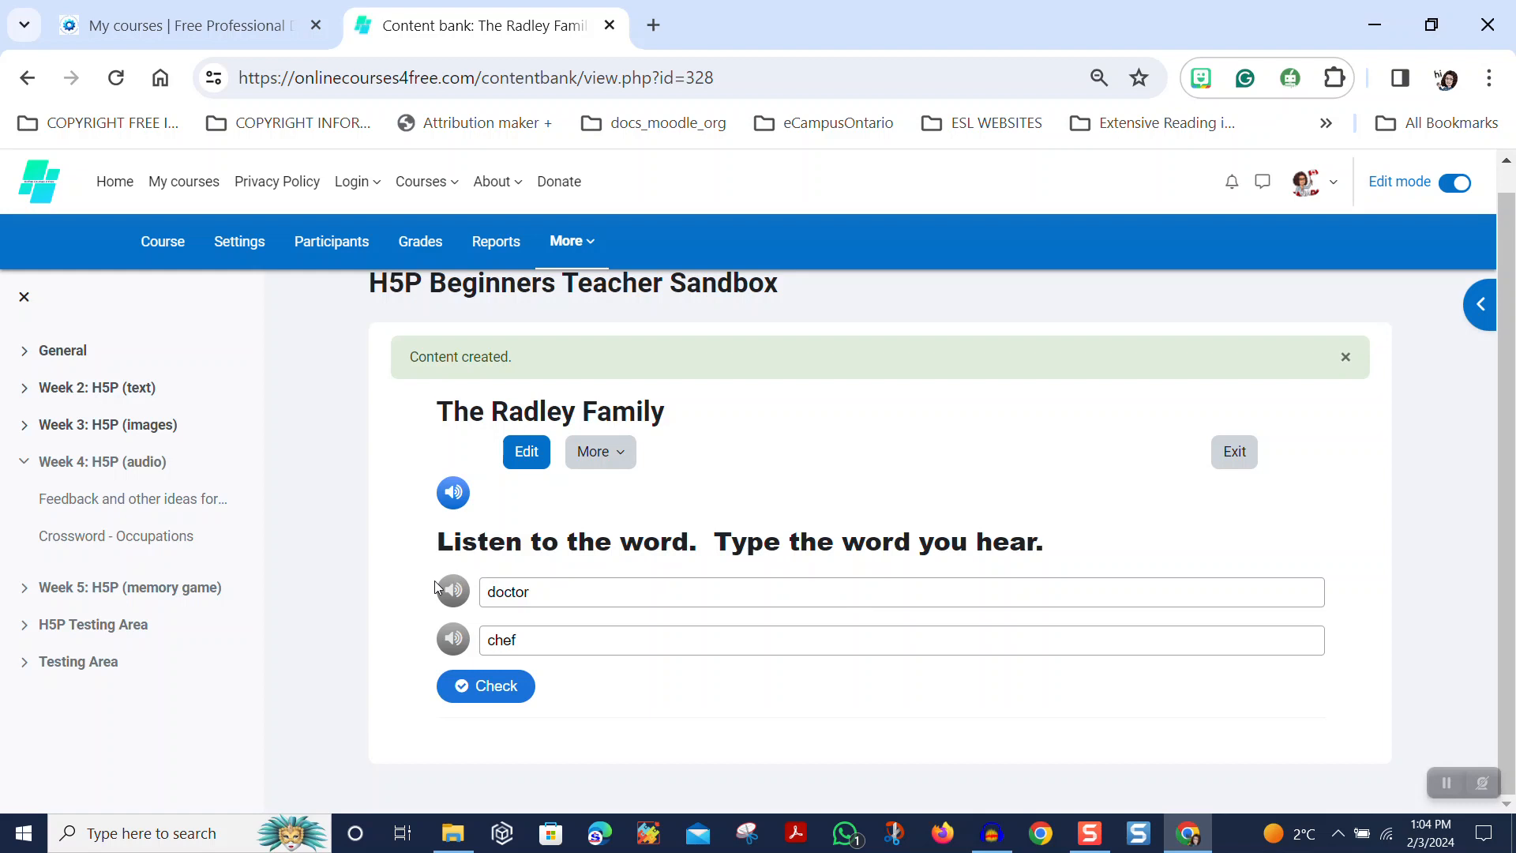
pyautogui.click(468, 694)
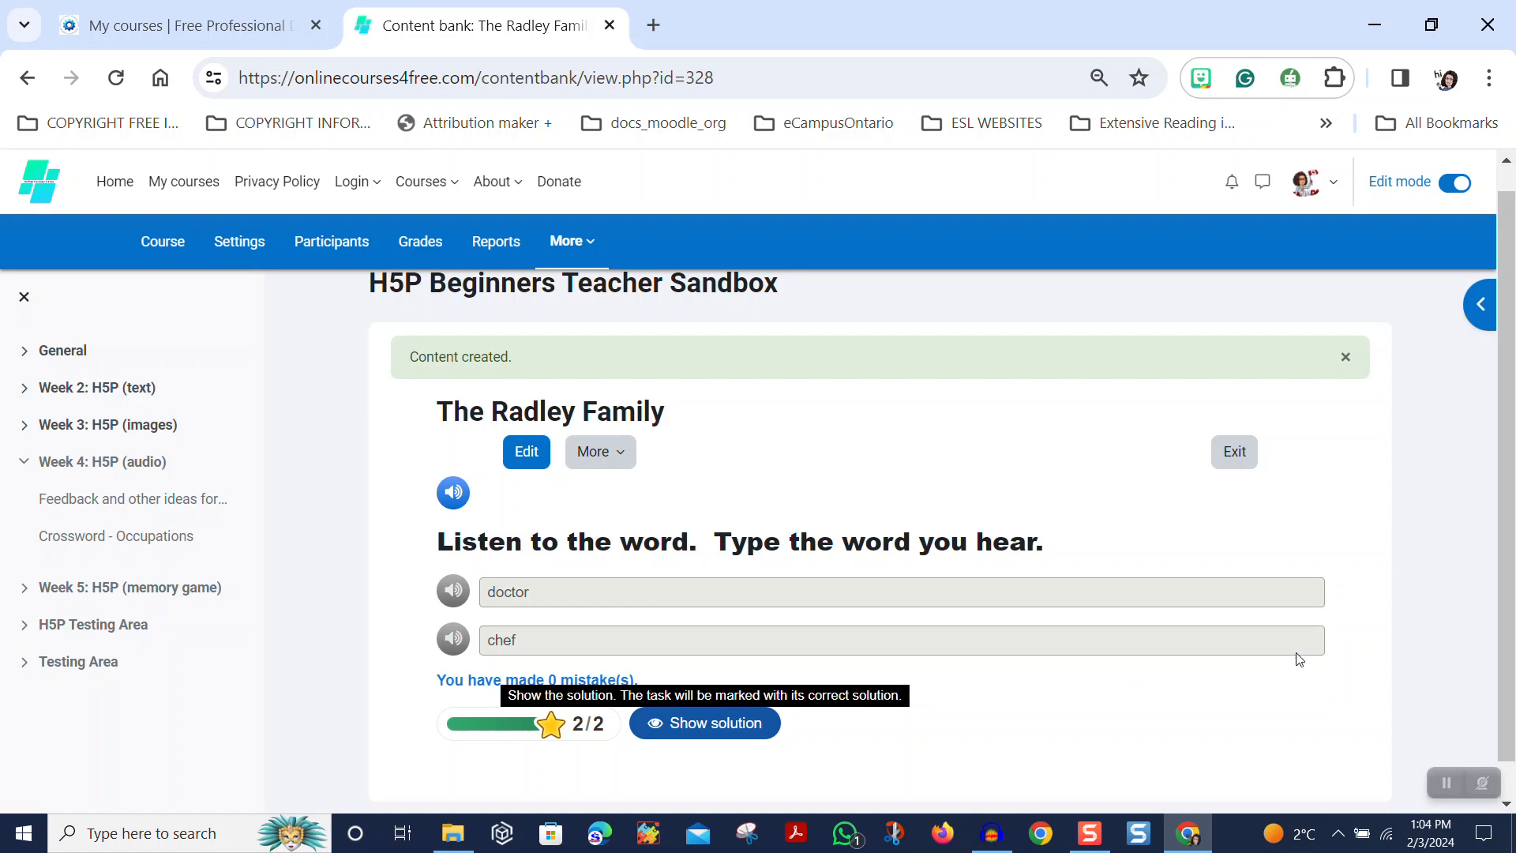
pyautogui.click(733, 722)
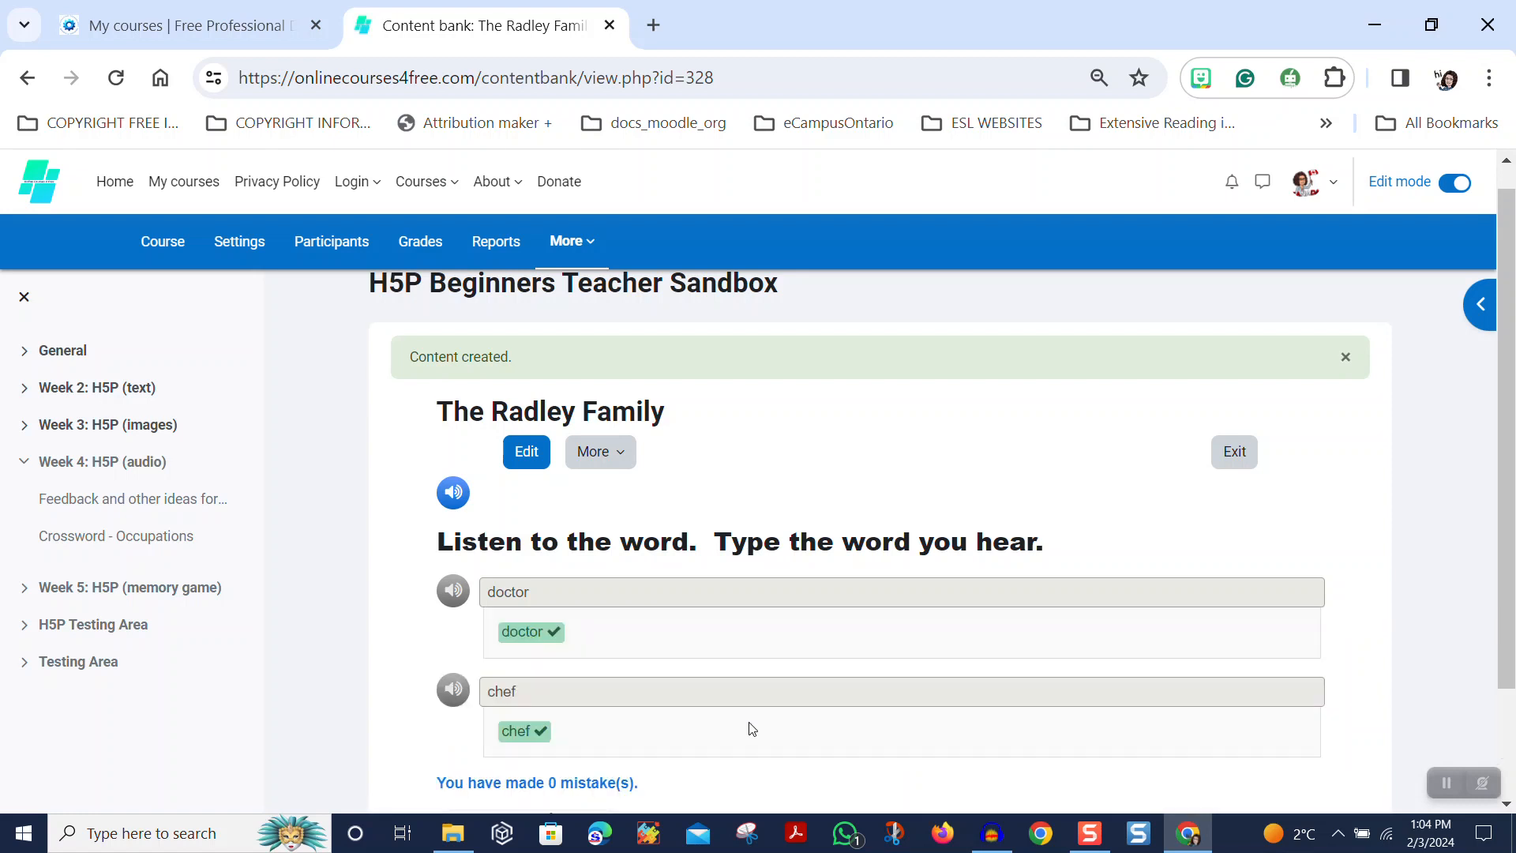
pyautogui.scroll(-2, 812, 643)
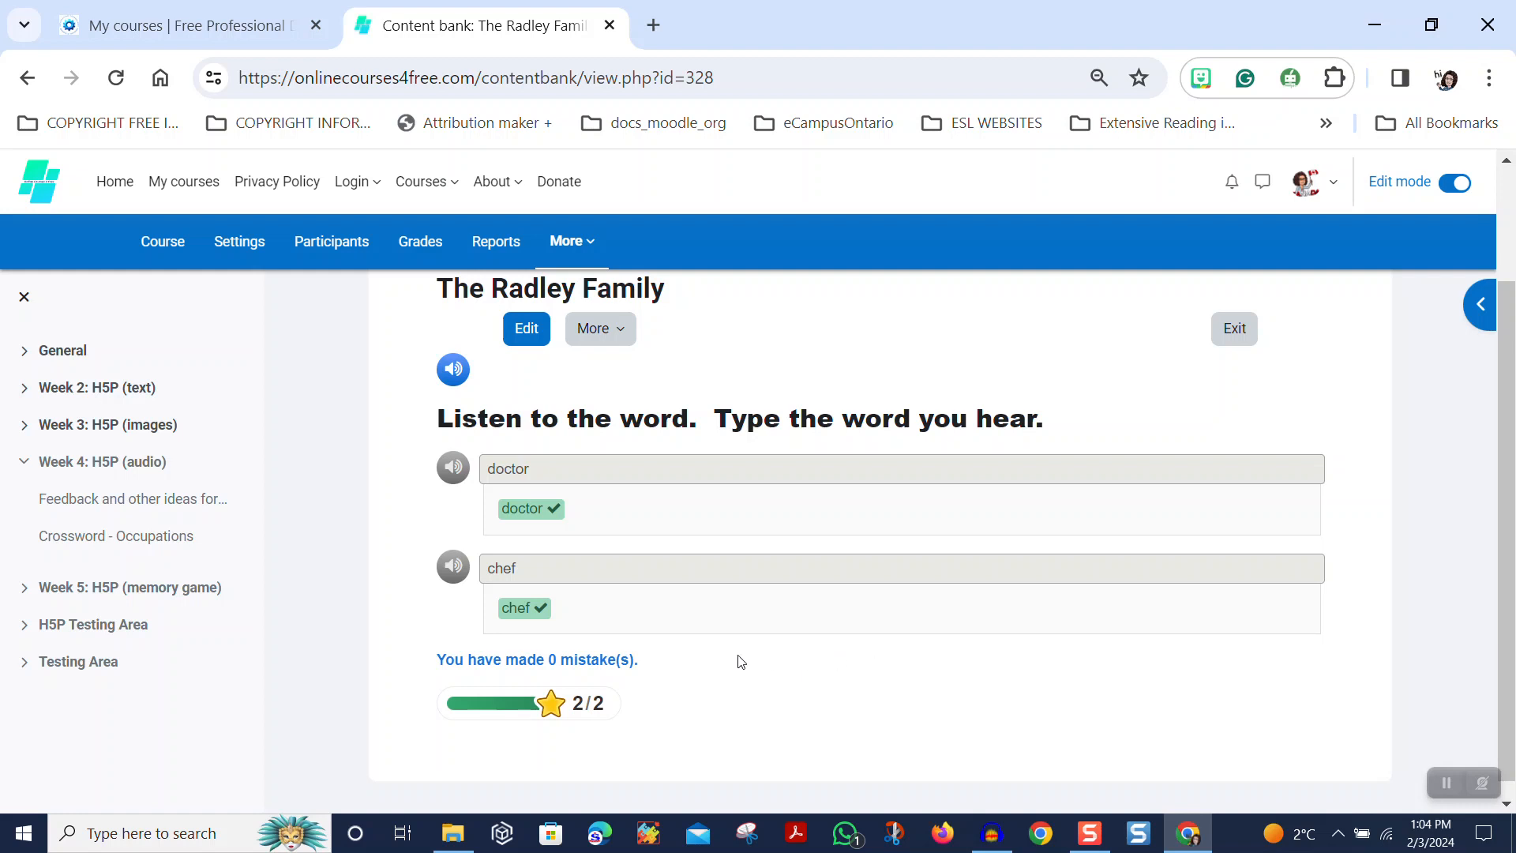
# Exit the activity to the content bank and examine the list of stored H5P content
pyautogui.click(1233, 332)
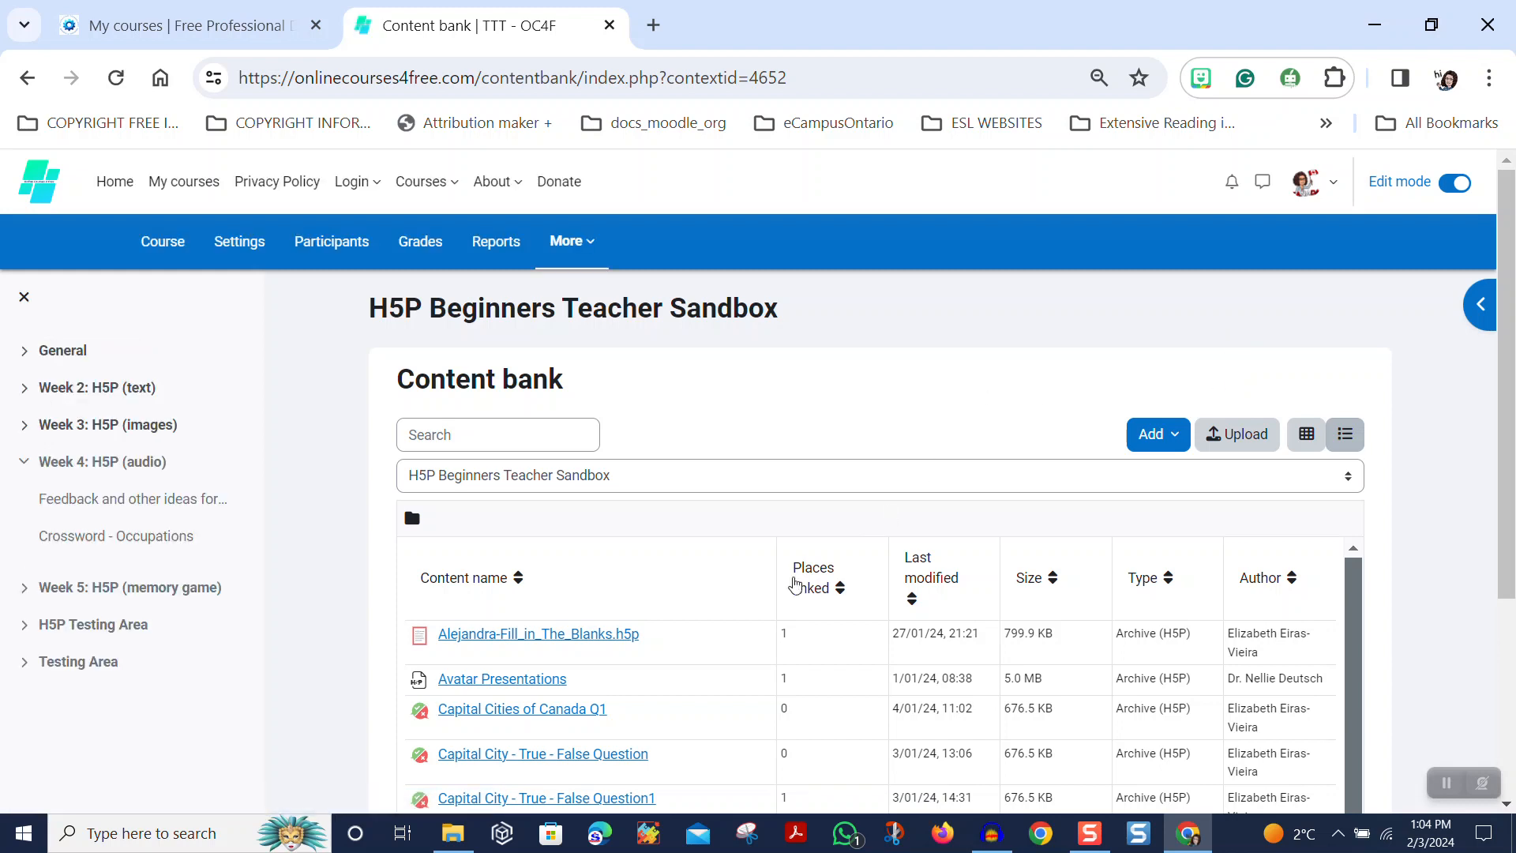
pyautogui.scroll(-5, 698, 548)
pyautogui.scroll(2, 692, 558)
pyautogui.scroll(-2, 695, 562)
pyautogui.scroll(-3, 698, 565)
pyautogui.scroll(2, 699, 562)
pyautogui.scroll(-3, 699, 562)
pyautogui.scroll(-2, 698, 563)
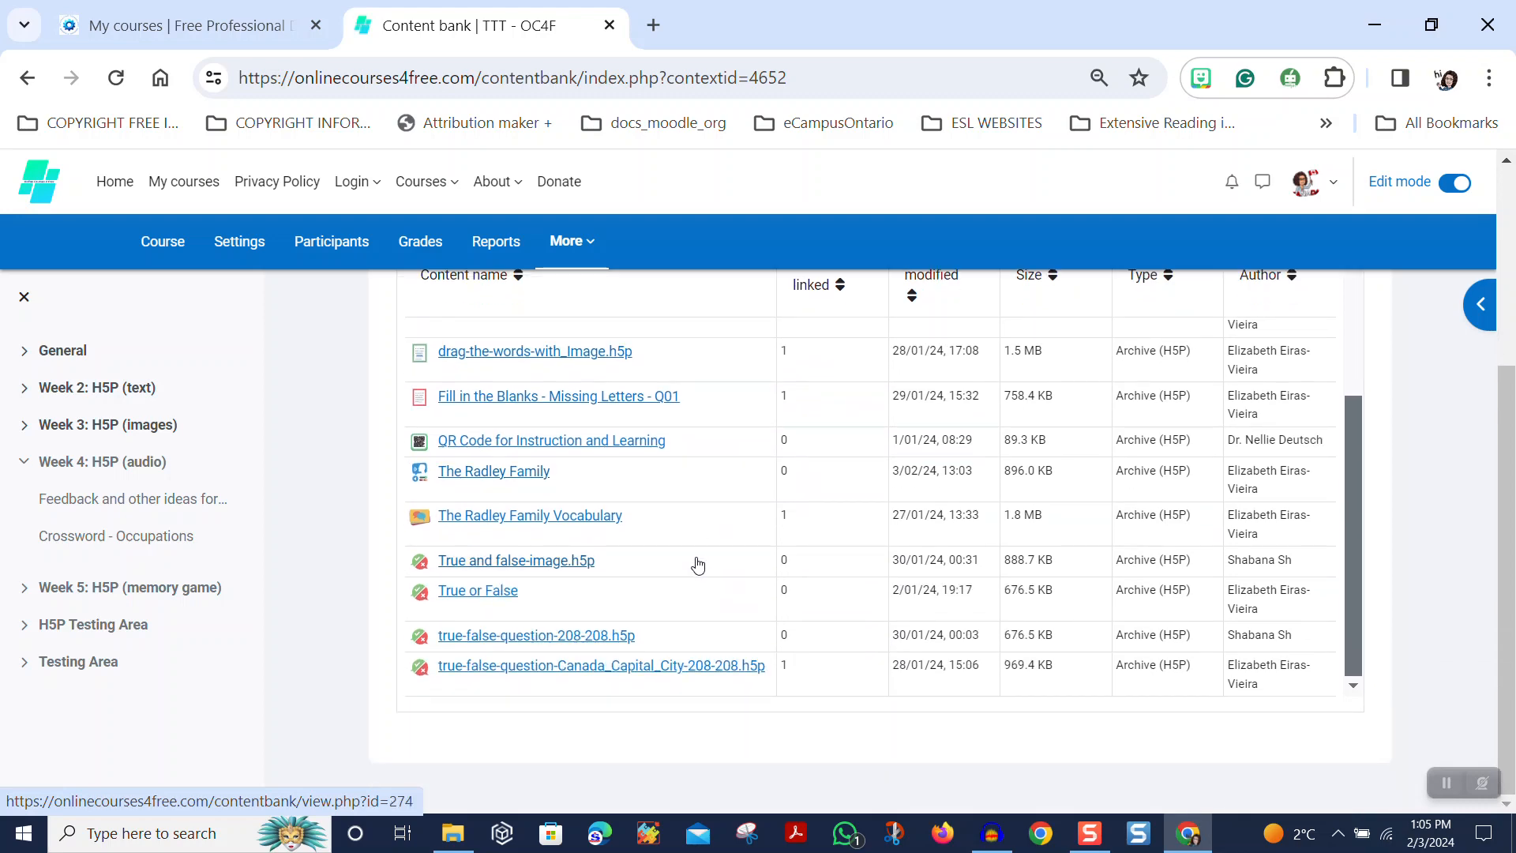
pyautogui.scroll(5, 698, 564)
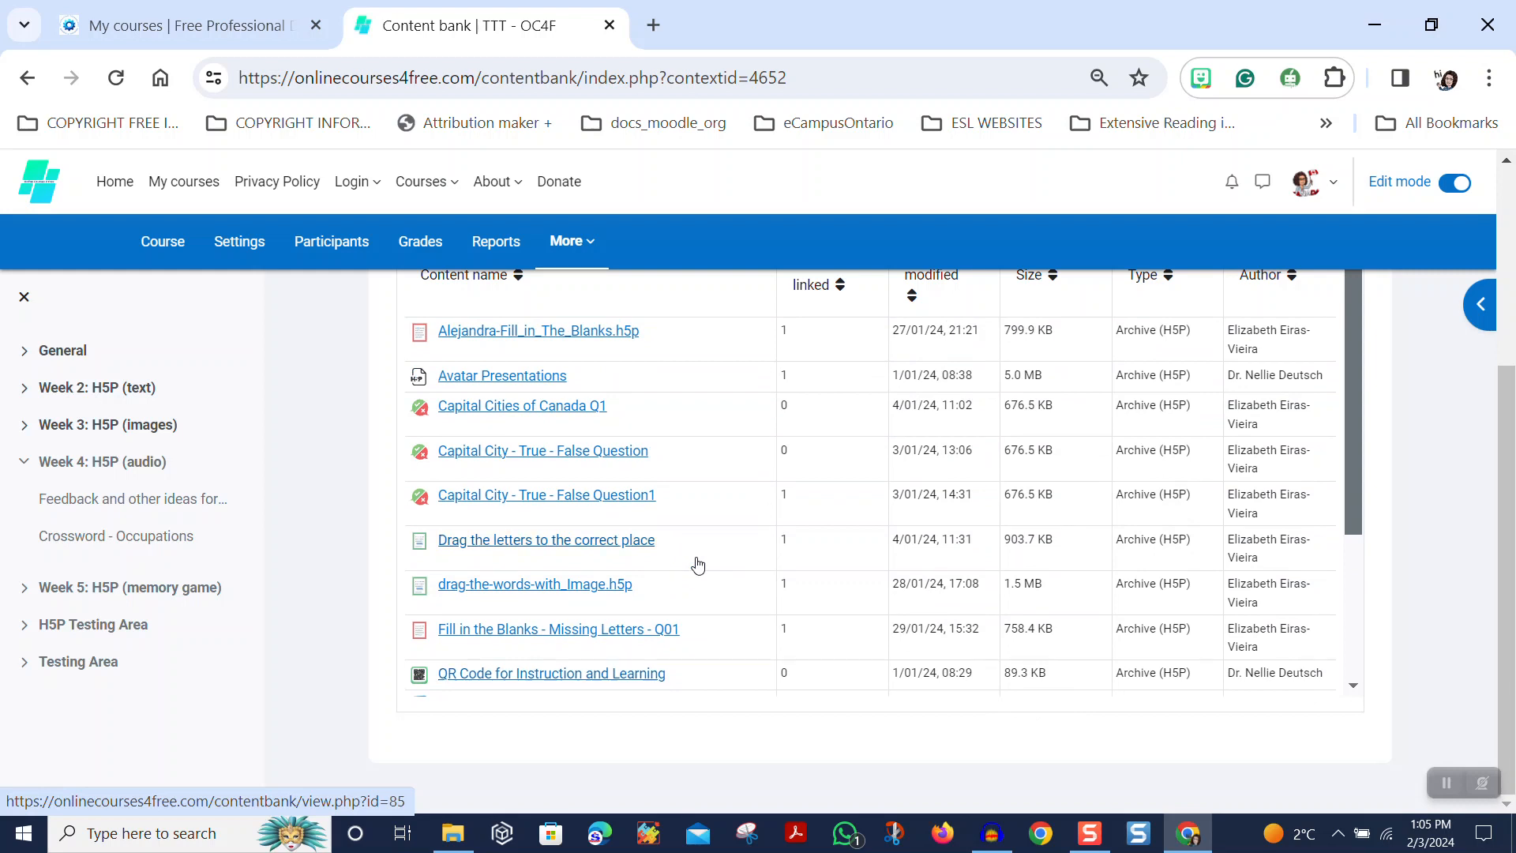
pyautogui.scroll(2, 698, 564)
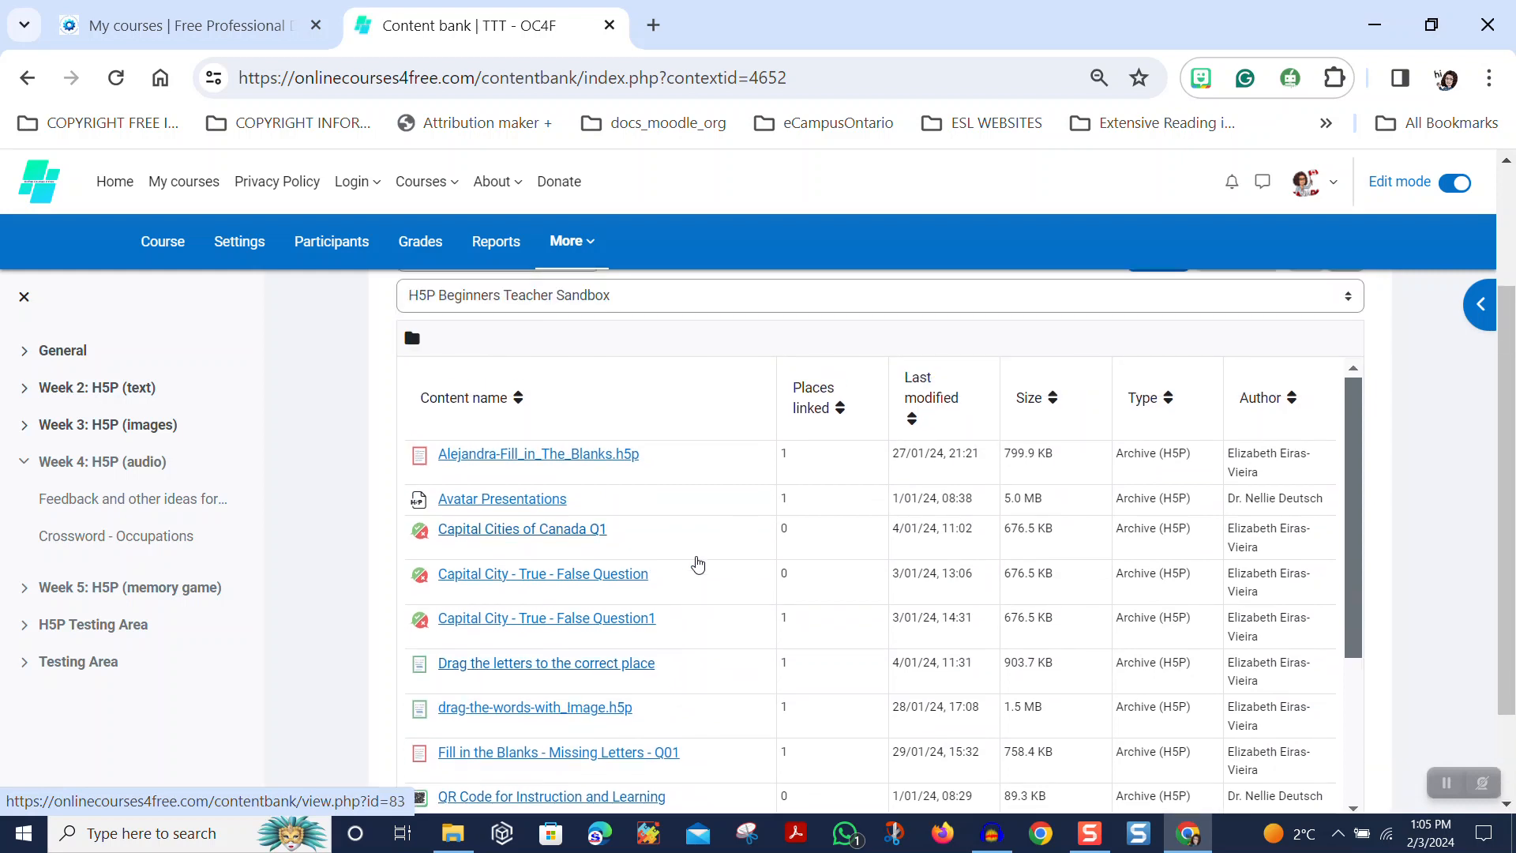
pyautogui.scroll(2, 698, 562)
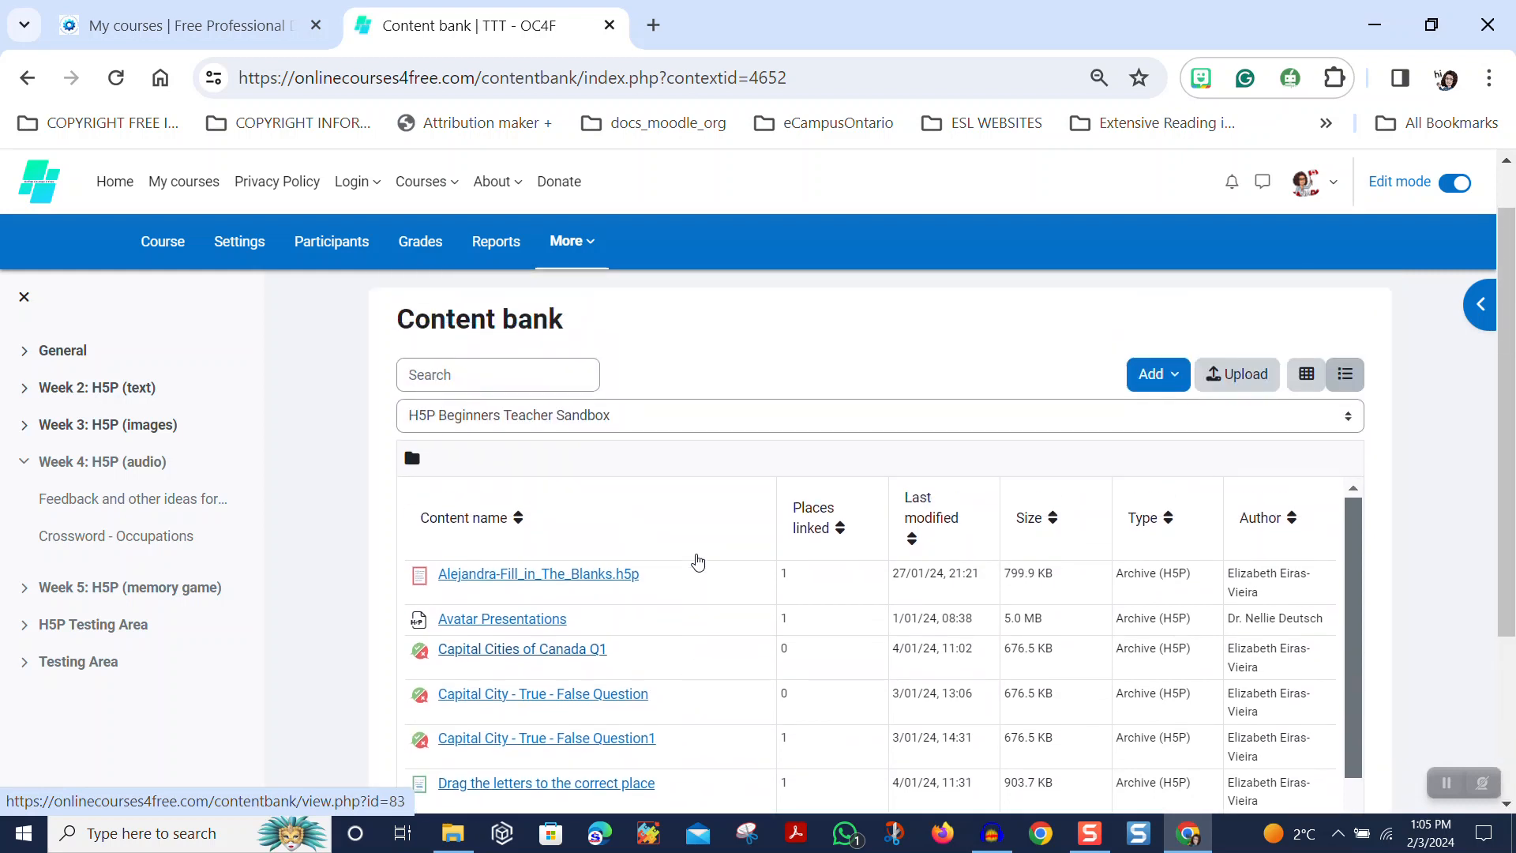
# Find "The Radley Family" dictation in the content bank list and open it
pyautogui.scroll(-4, 699, 562)
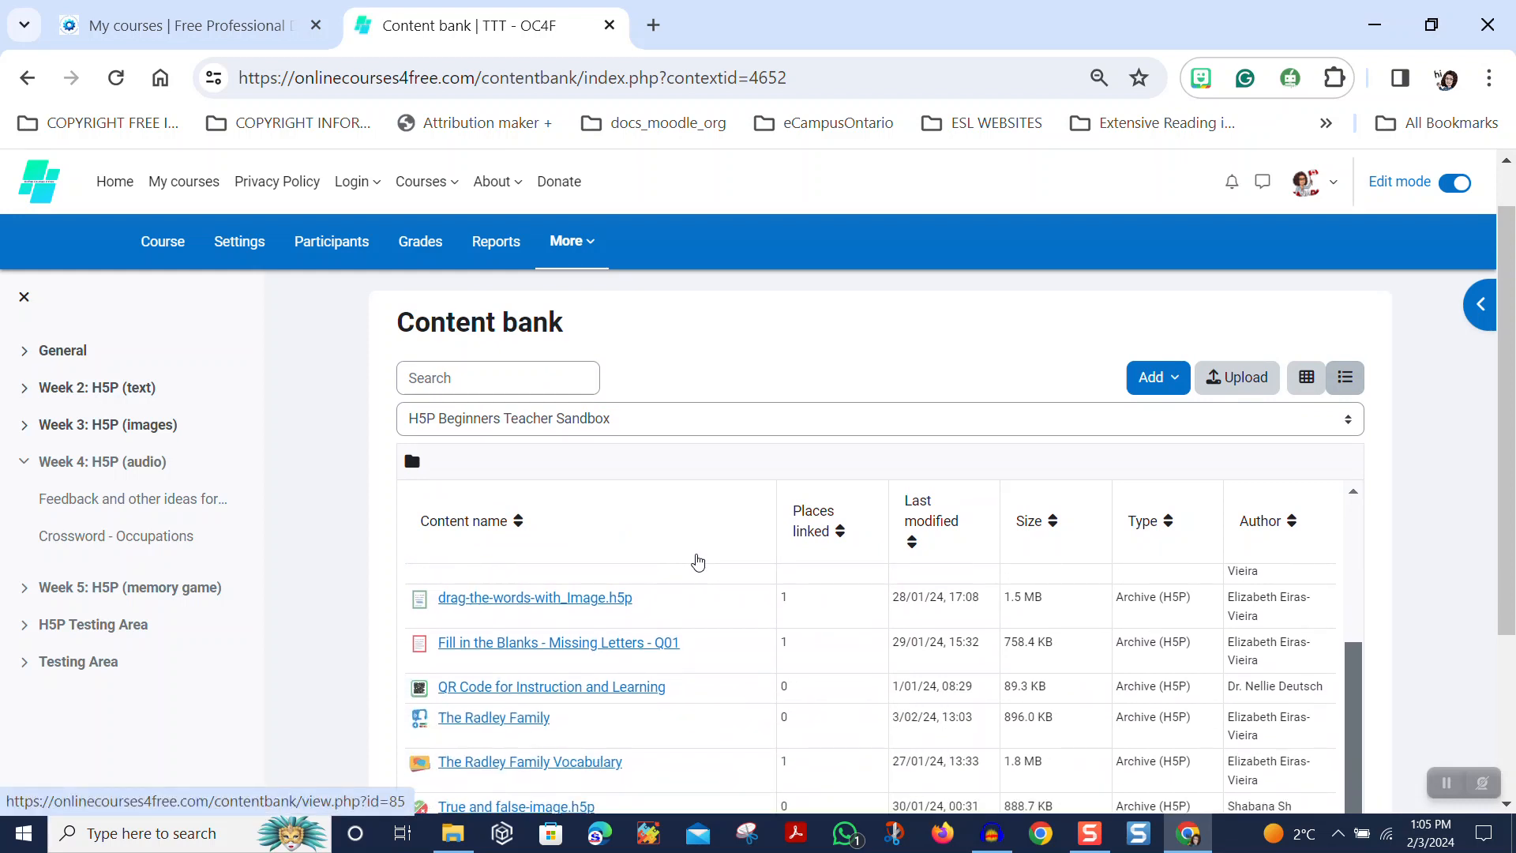
pyautogui.scroll(-5, 698, 562)
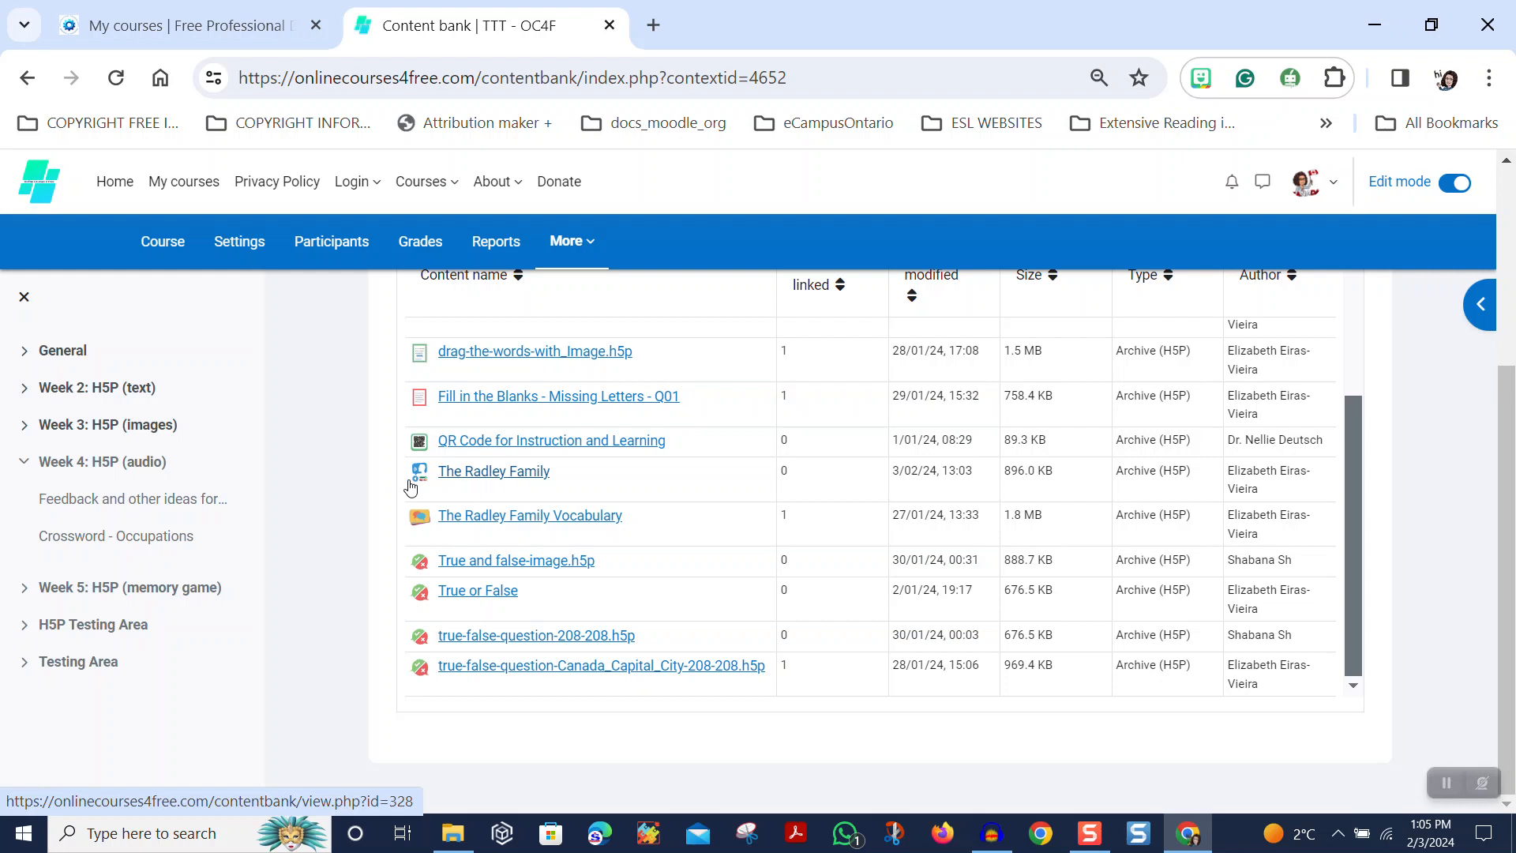
pyautogui.click(484, 474)
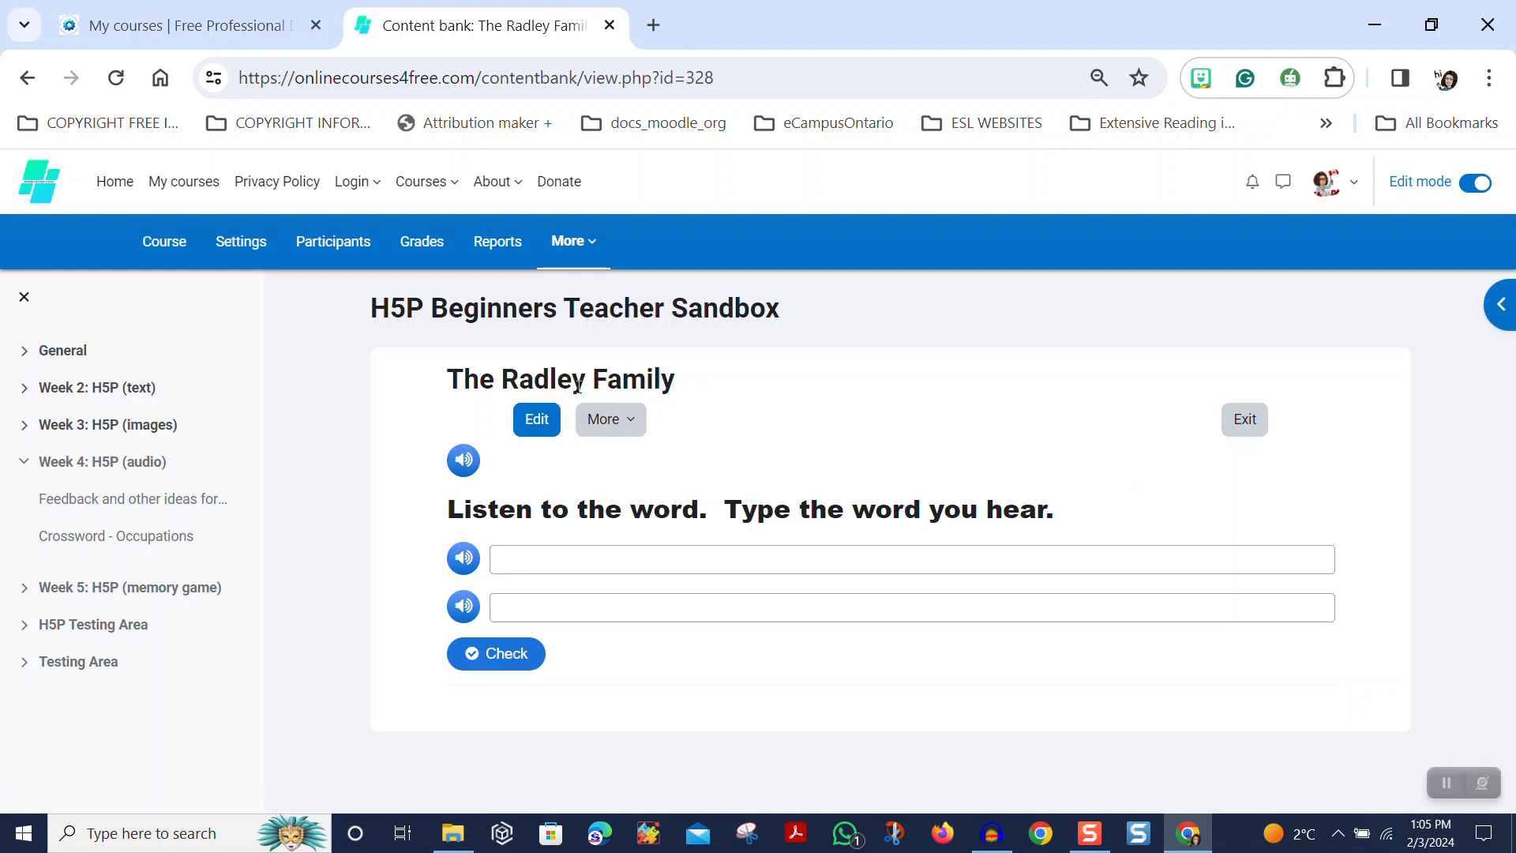
# Open the dictation for editing and change its title to "Dictation - The Radley Family"
pyautogui.click(541, 422)
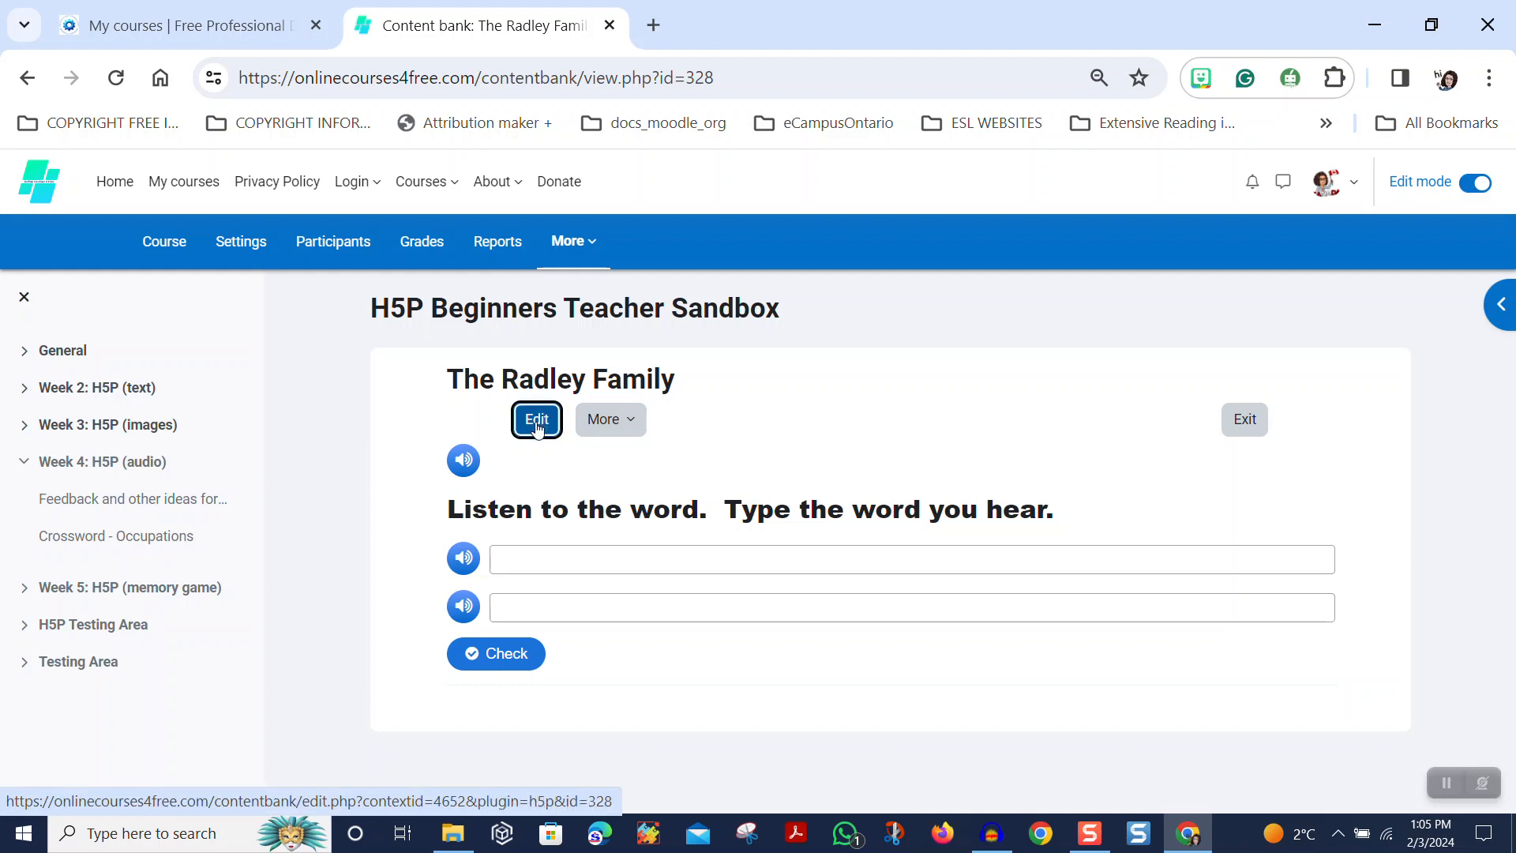
pyautogui.click(537, 427)
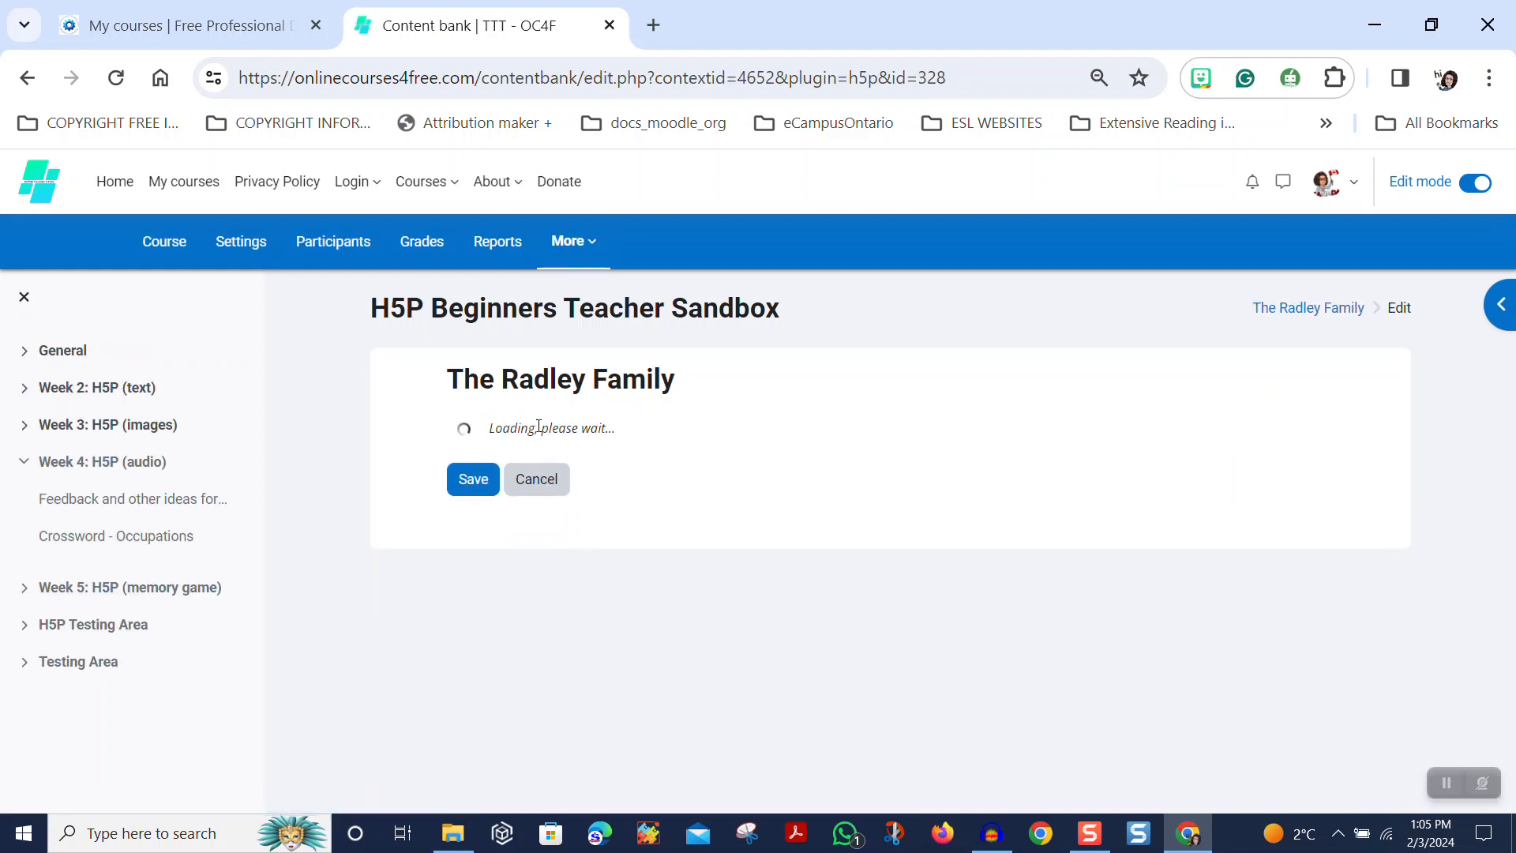
pyautogui.click(487, 585)
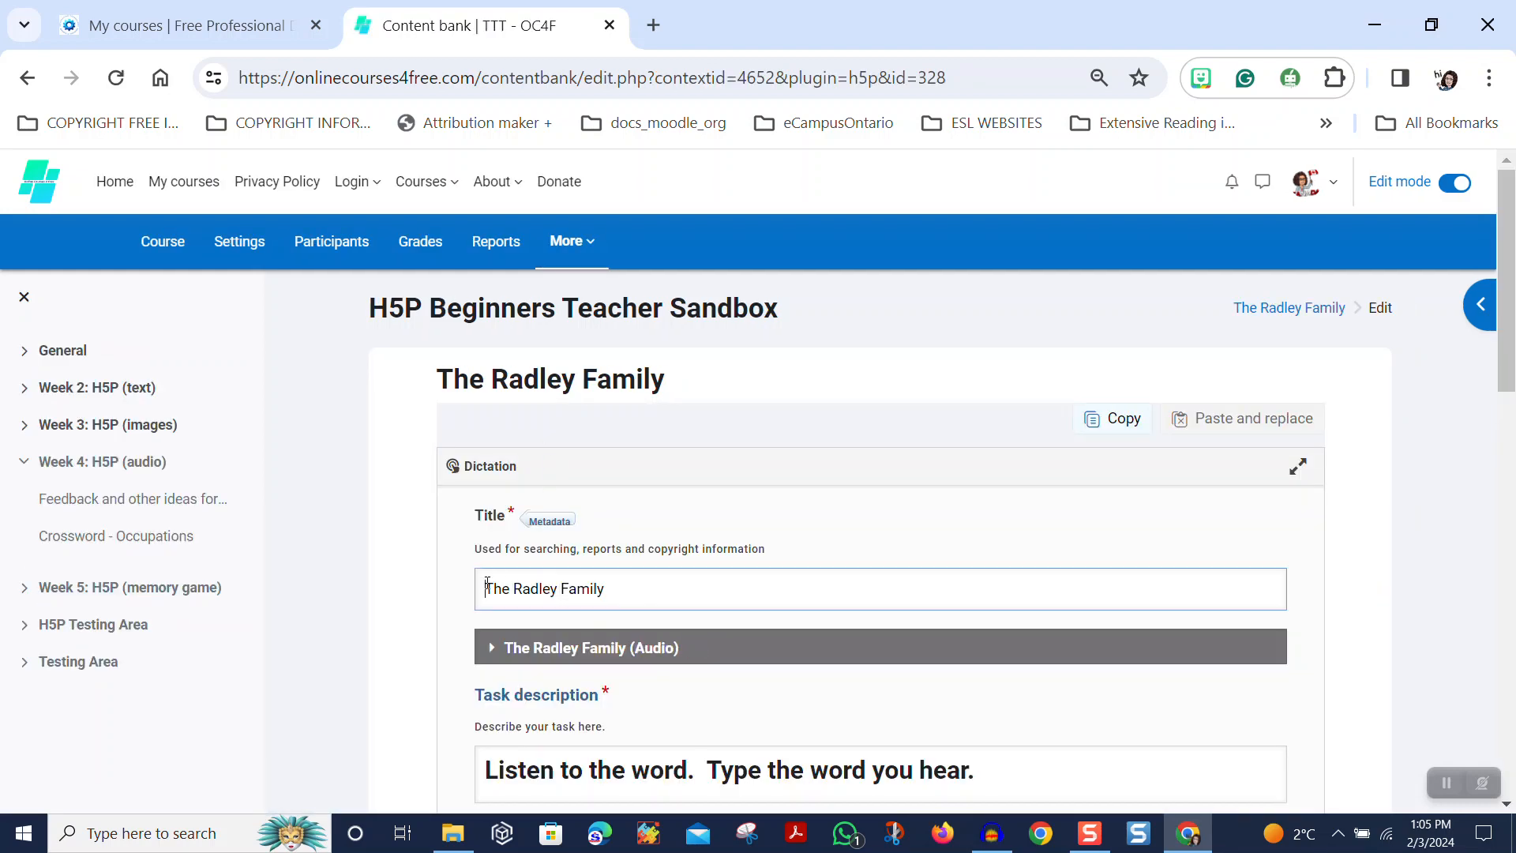
pyautogui.write('Dictation')
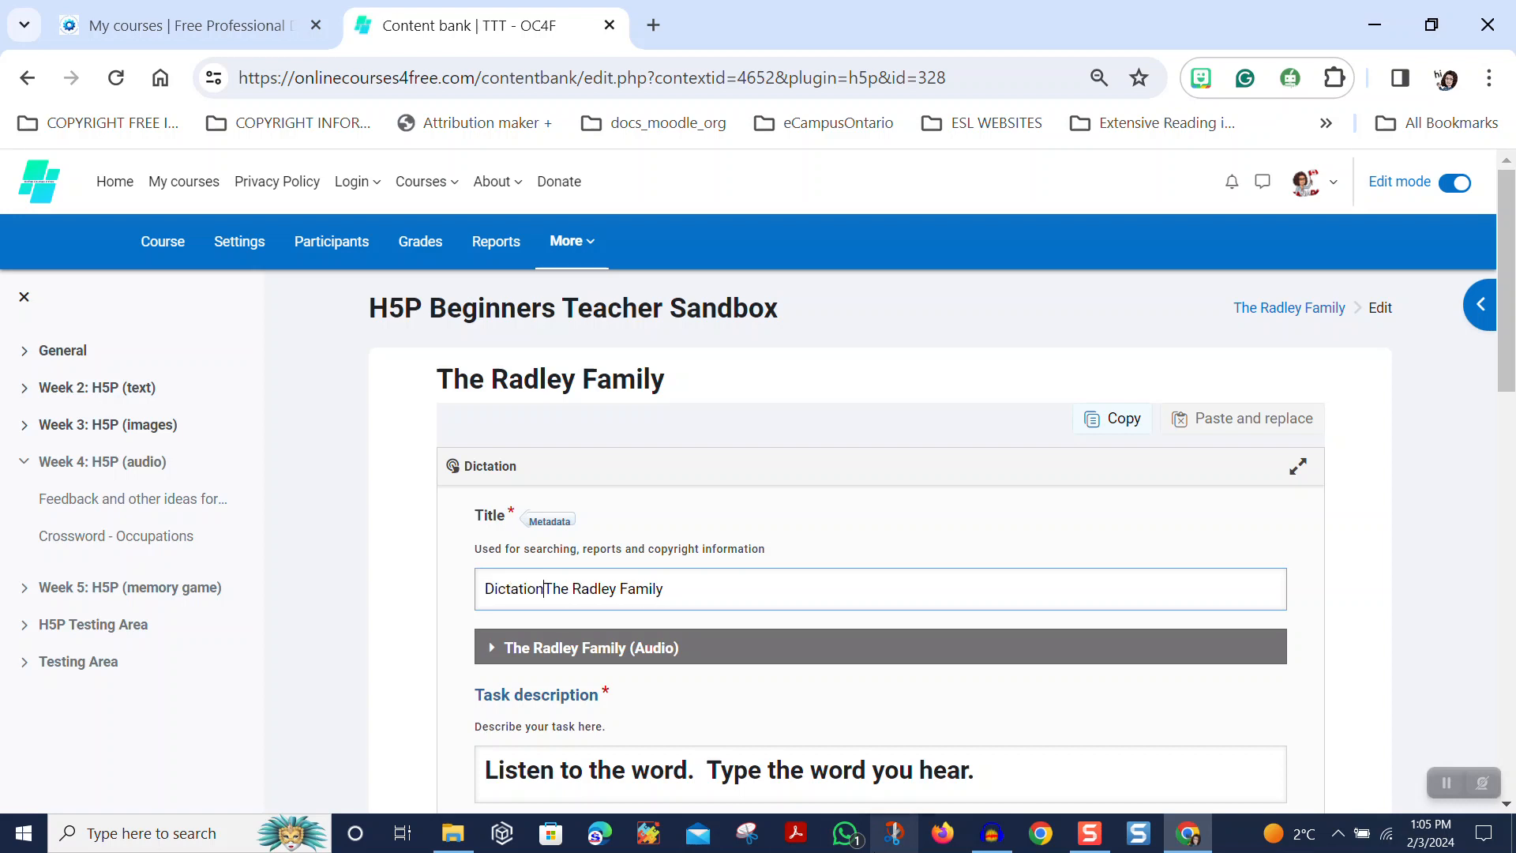
pyautogui.write('-')
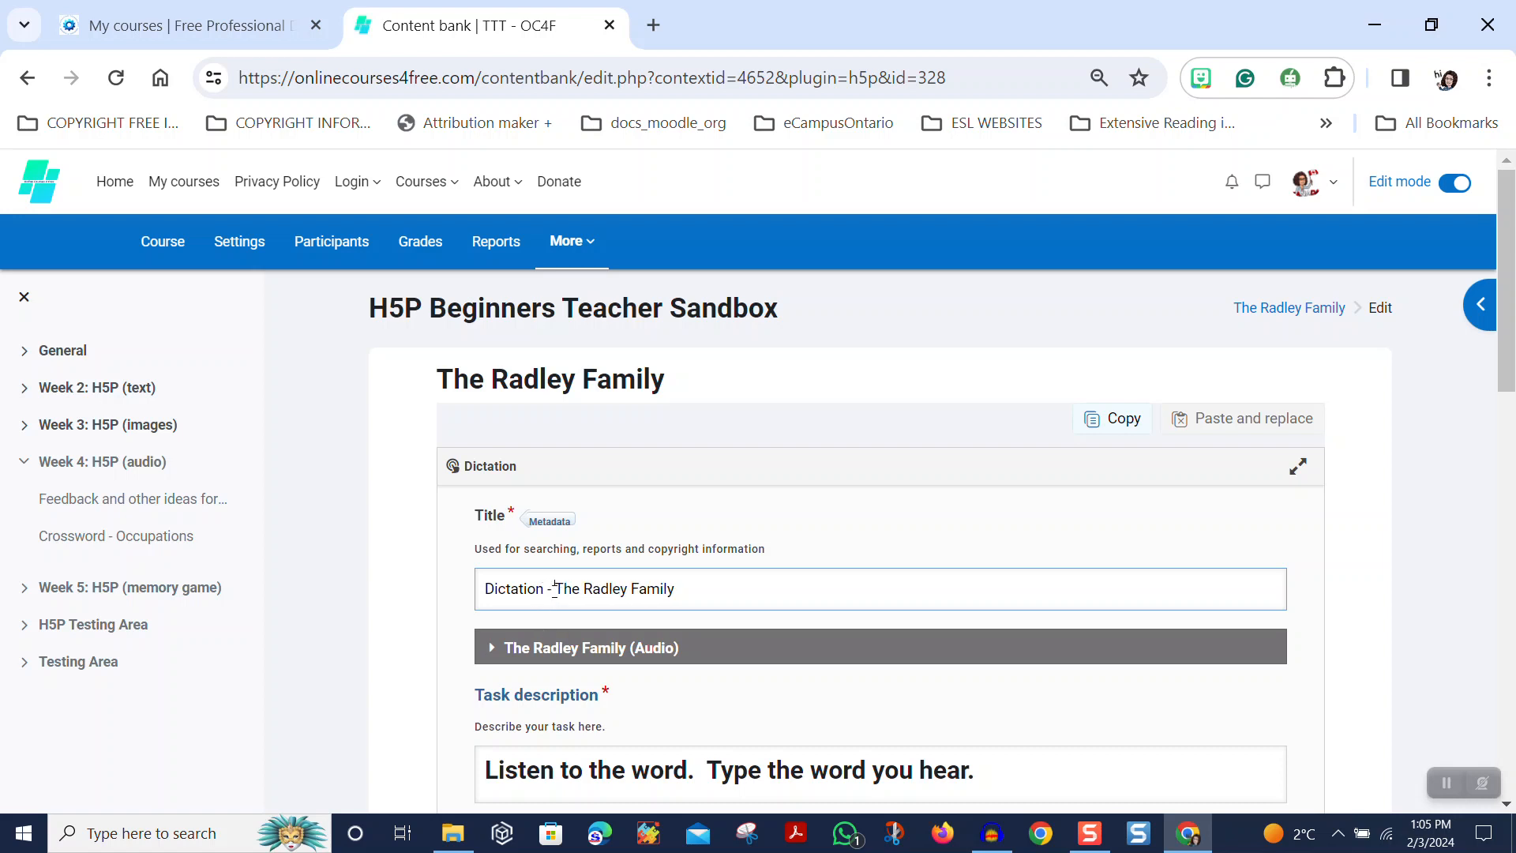
# Open the dictation's metadata and set the licence to Attribution-NonCommercial-ShareAlike (CC BY-NC-SA)
pyautogui.click(549, 522)
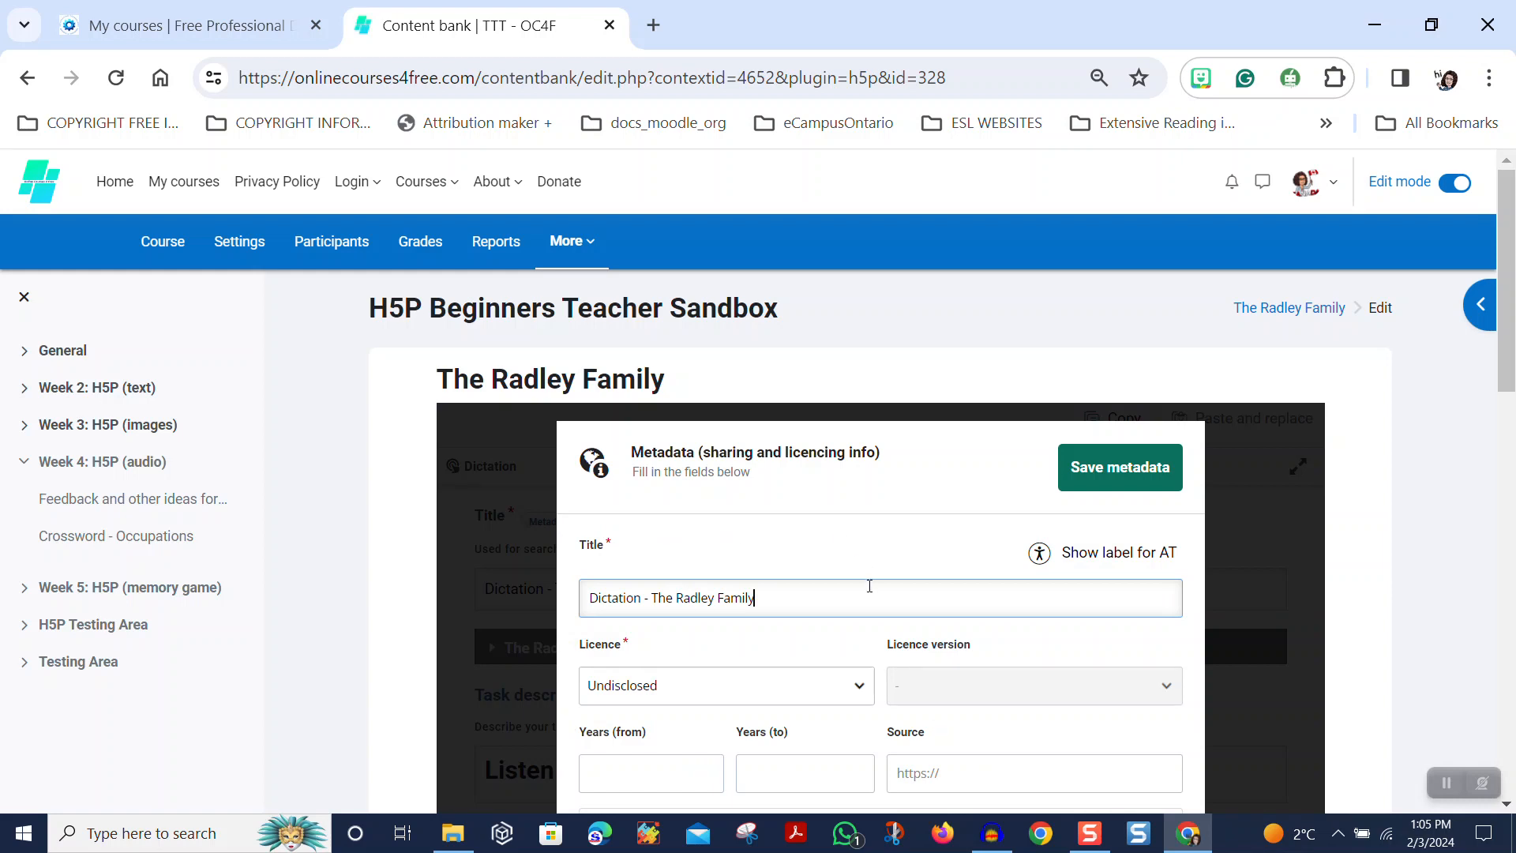
pyautogui.scroll(-3, 903, 550)
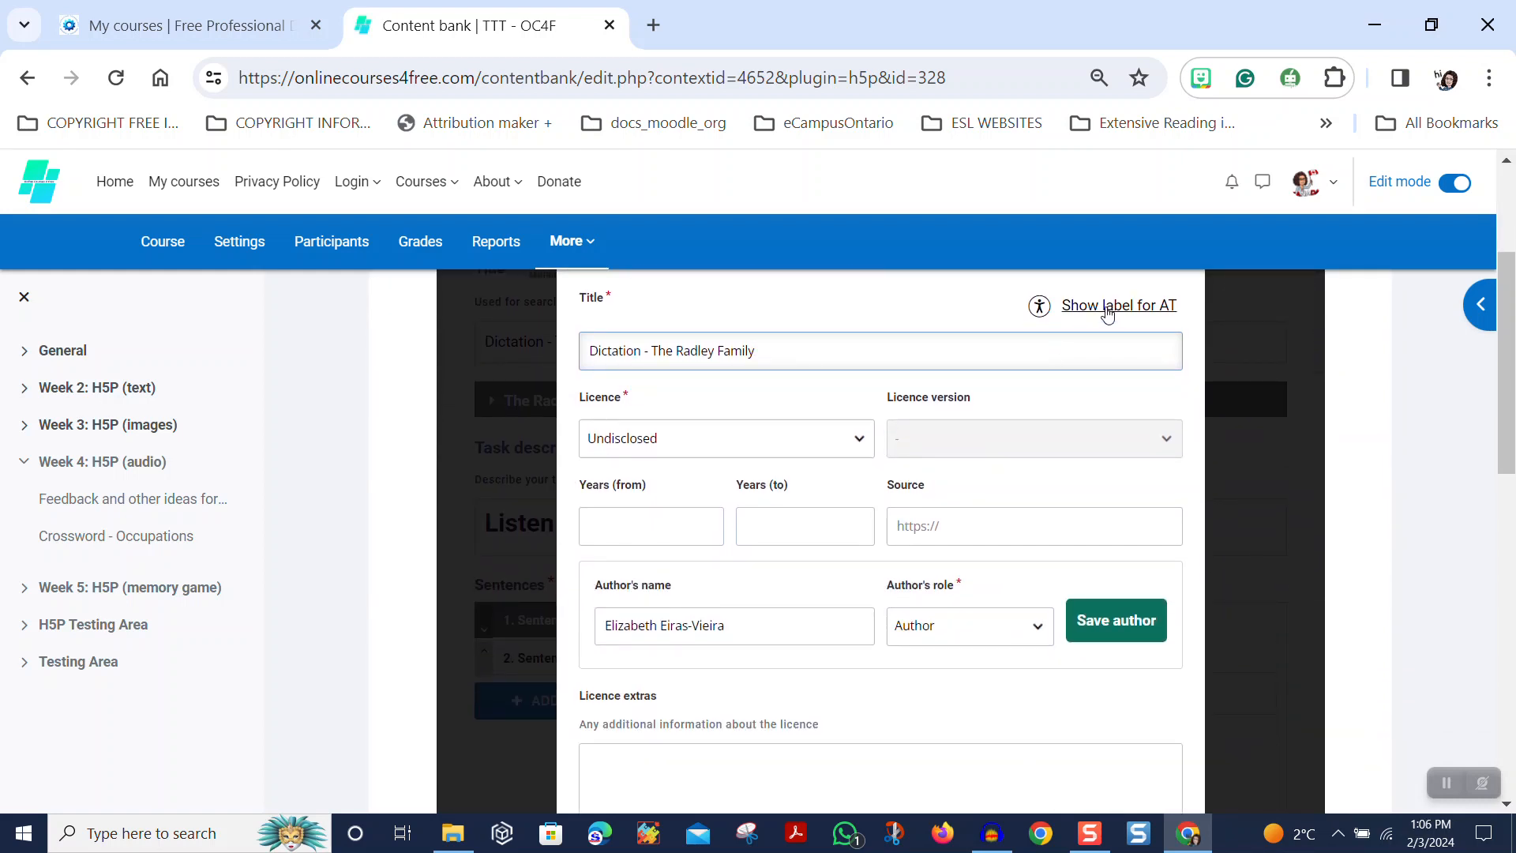
pyautogui.scroll(3, 1122, 438)
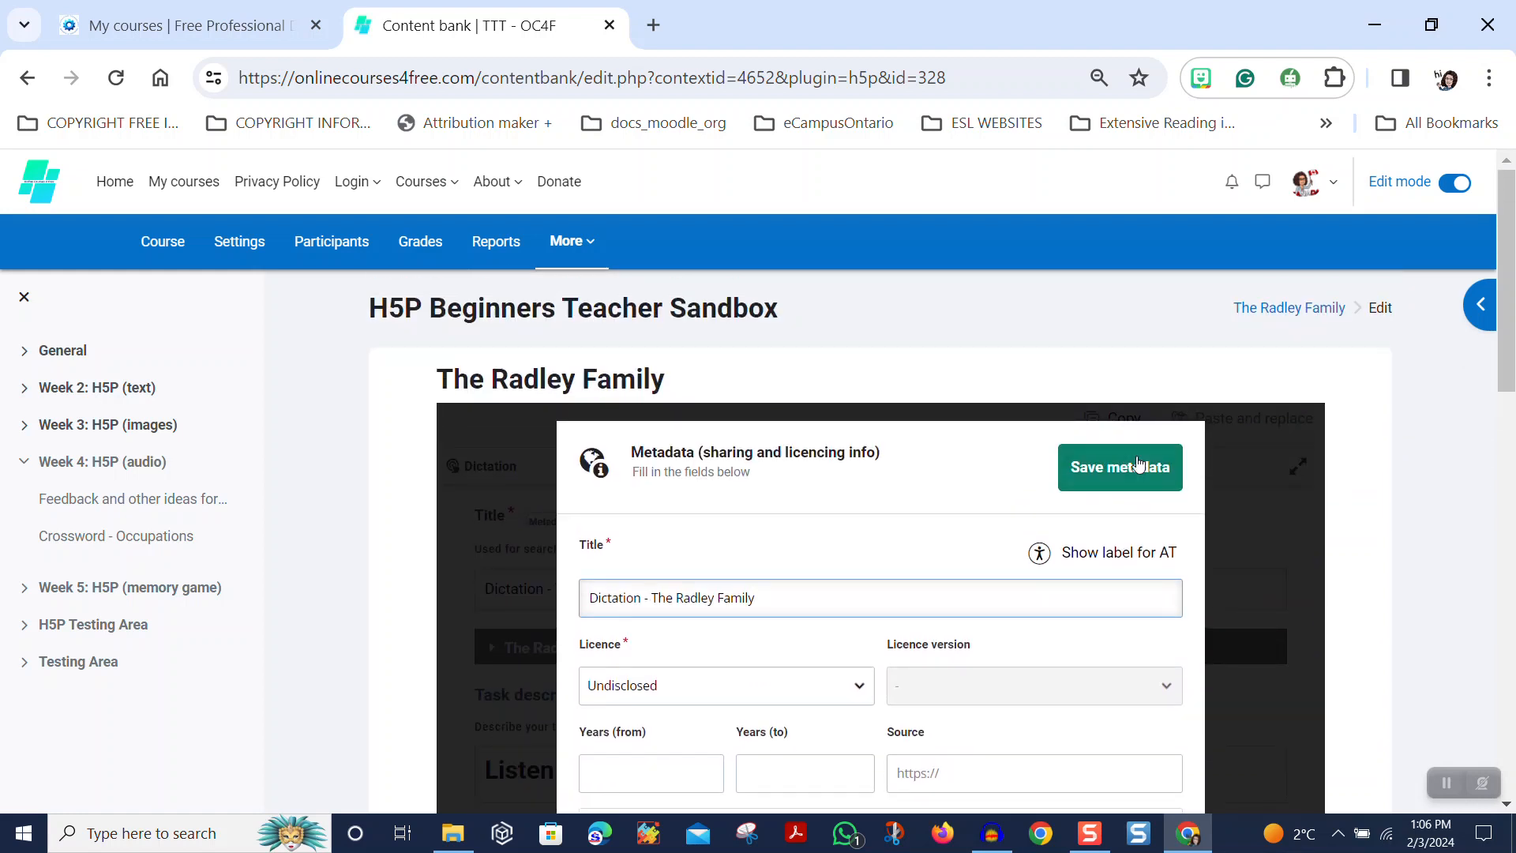
pyautogui.click(640, 686)
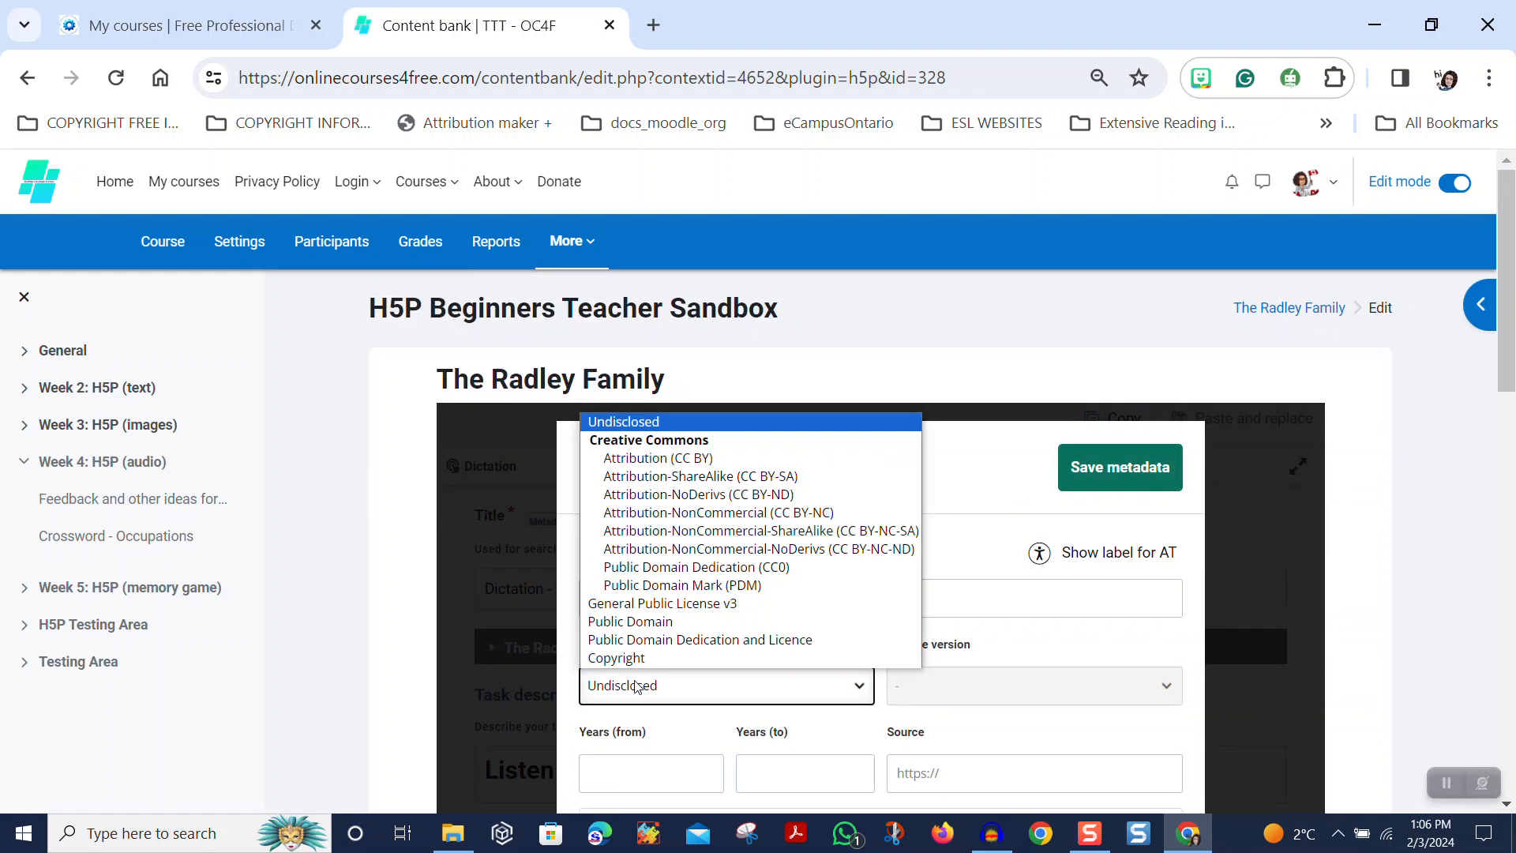
pyautogui.click(721, 531)
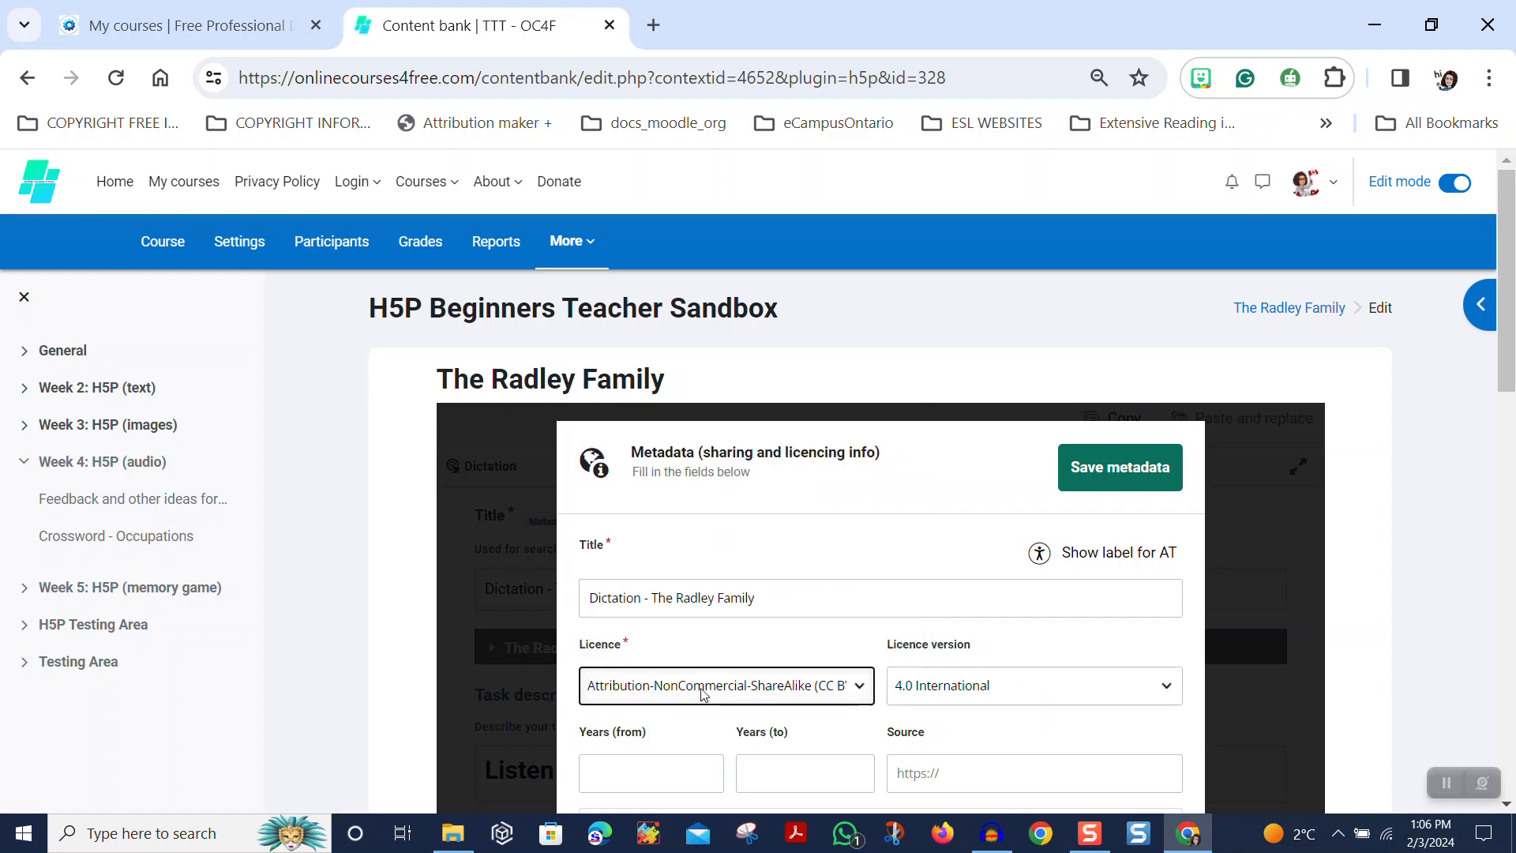
# Set the metadata's starting year to 2024 and save the prefilled author with the role Author
pyautogui.scroll(-3, 750, 626)
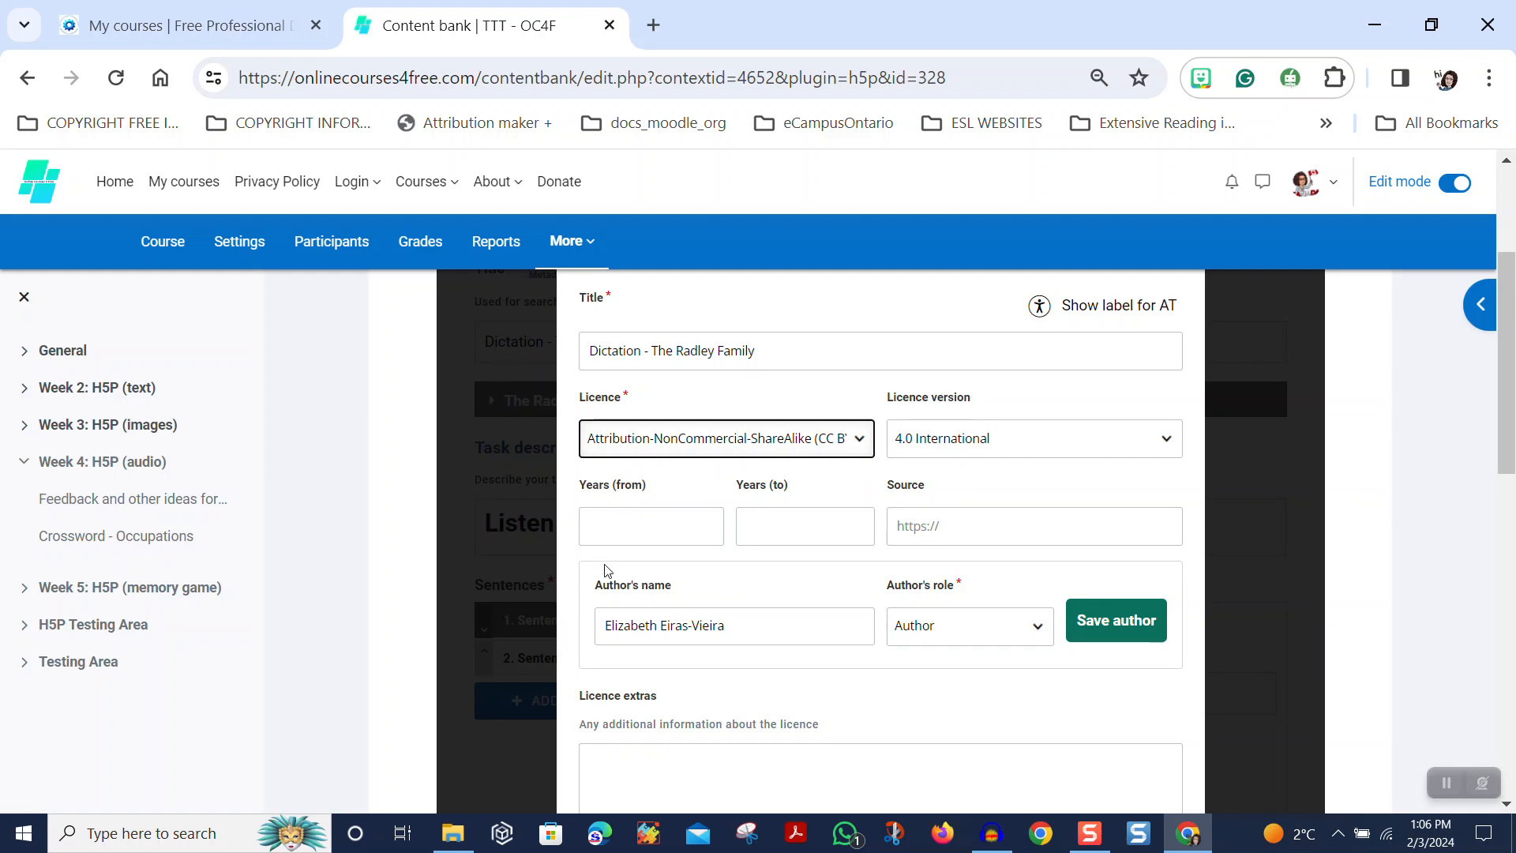
pyautogui.click(610, 530)
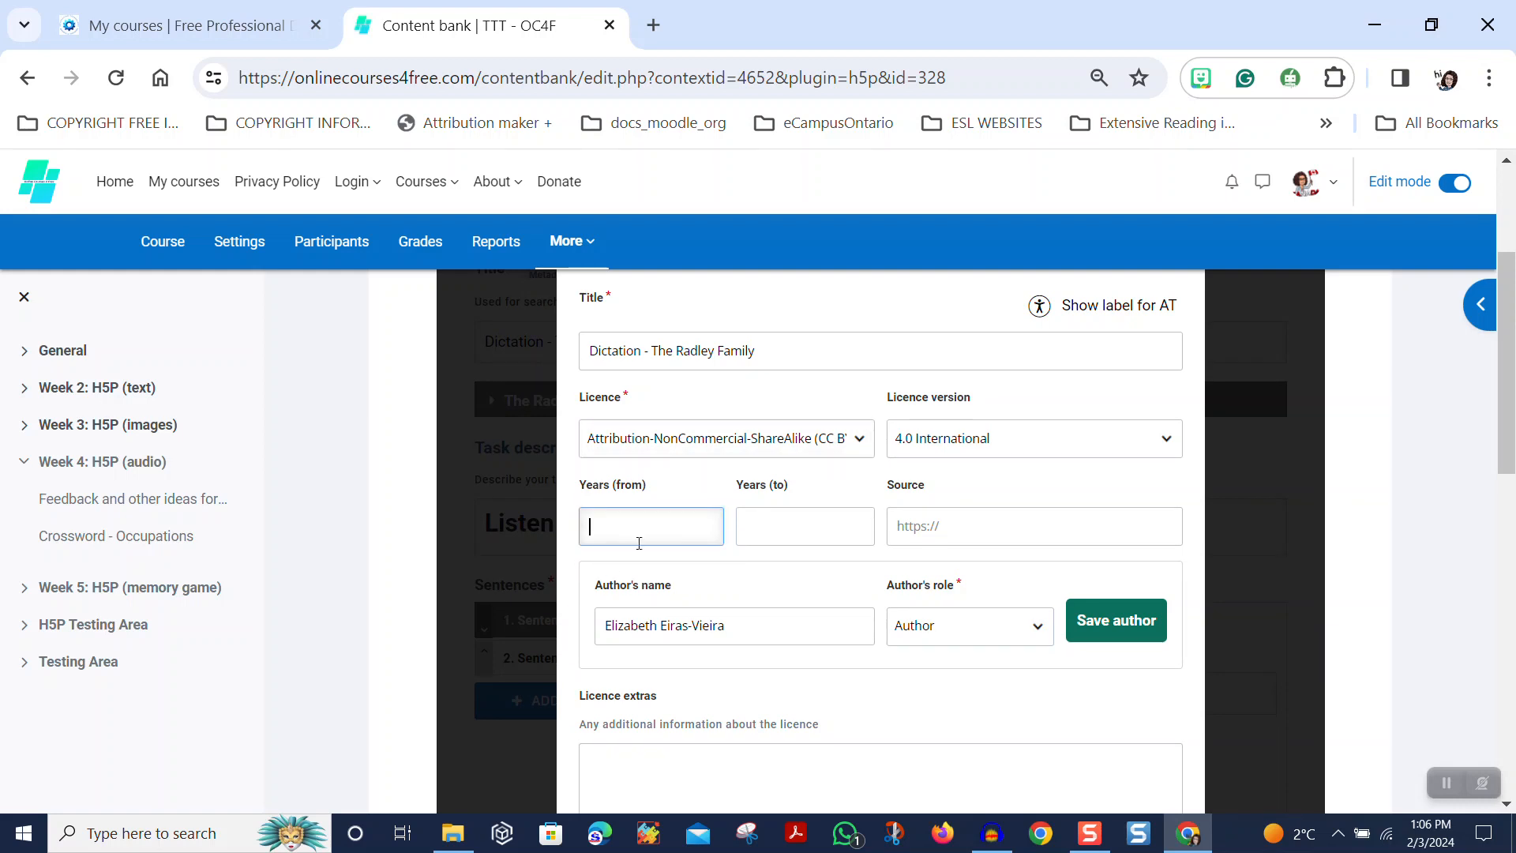
pyautogui.write('20')
pyautogui.click(1115, 620)
# Examine the metadata's licence extras, changelog and additional information sections
pyautogui.scroll(-1, 945, 665)
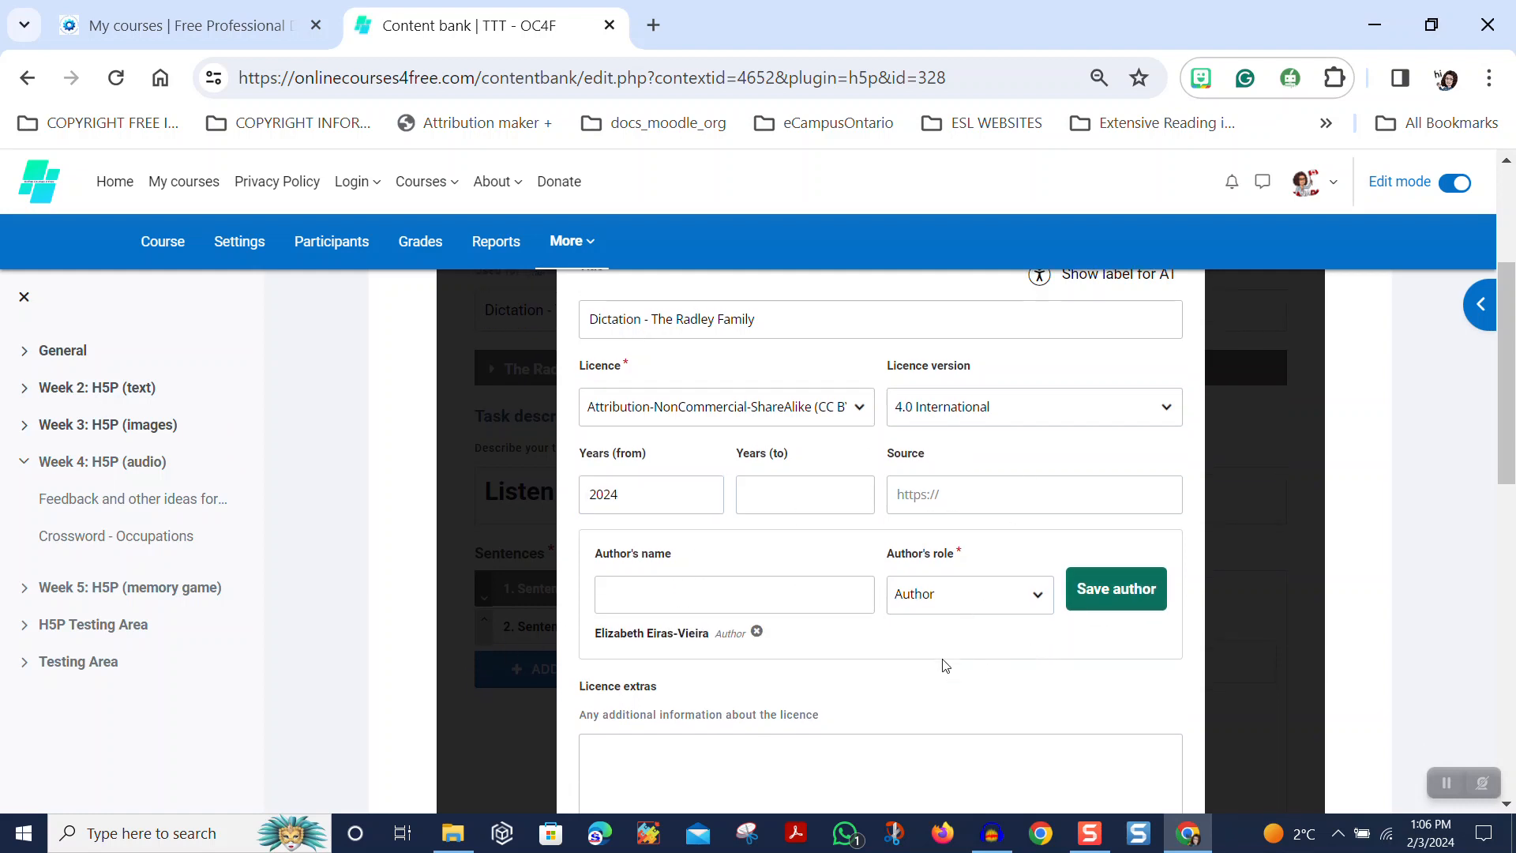
pyautogui.scroll(-3, 945, 665)
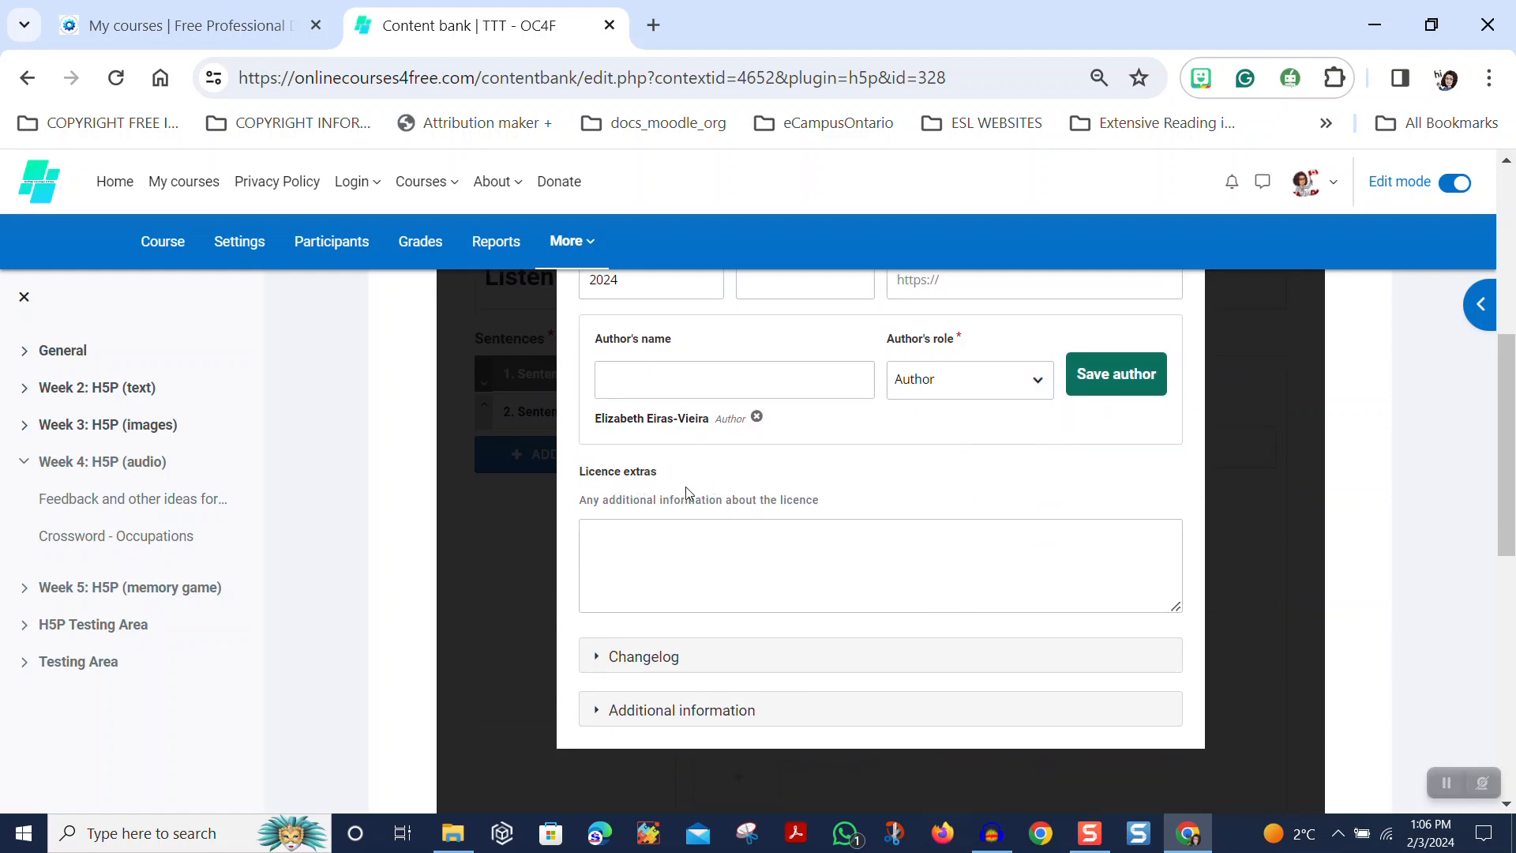
pyautogui.click(694, 539)
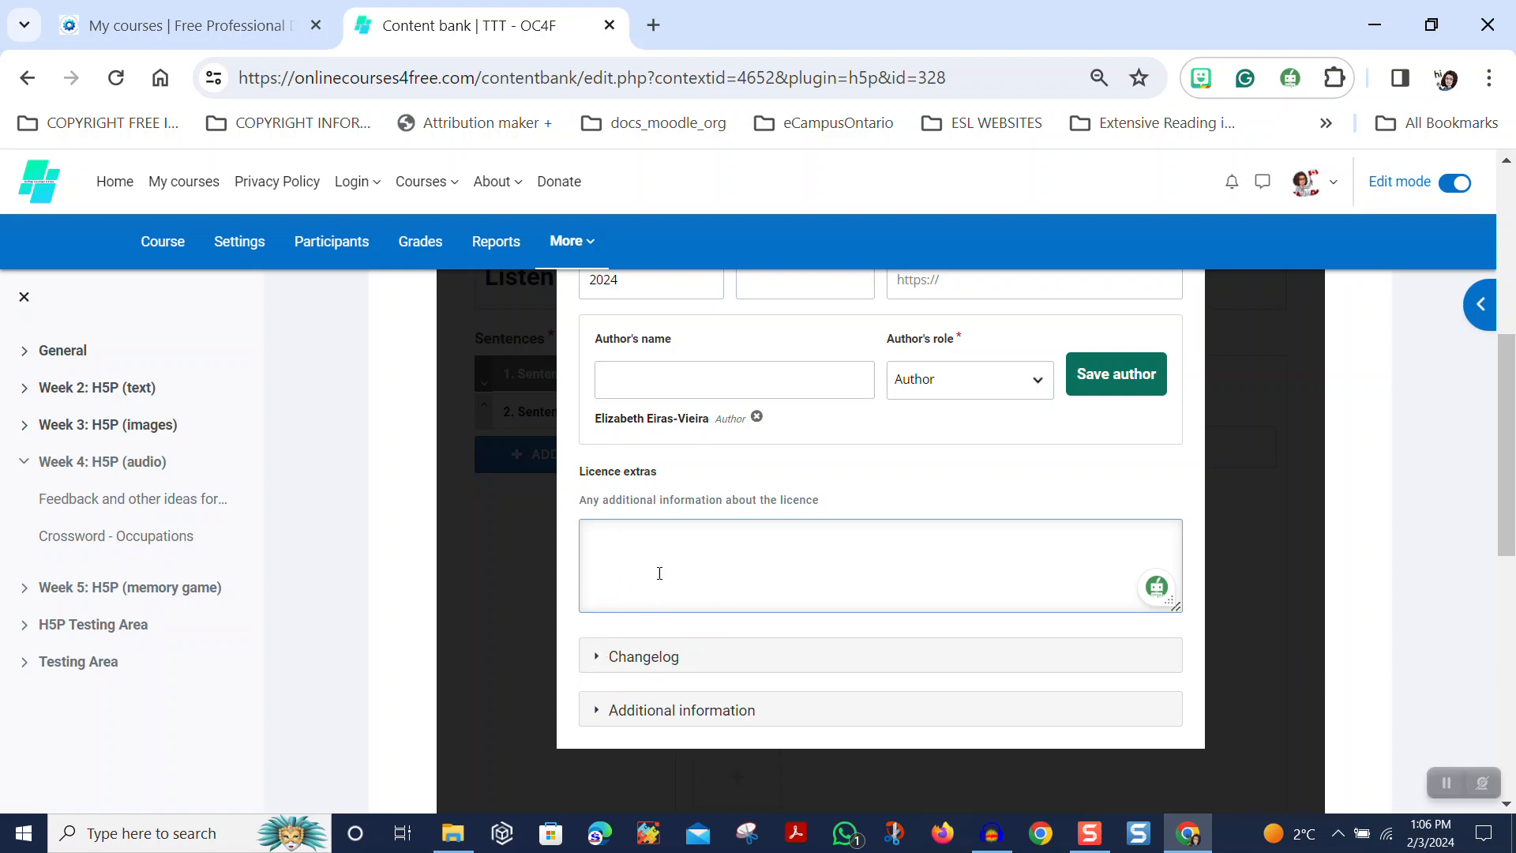
pyautogui.click(596, 657)
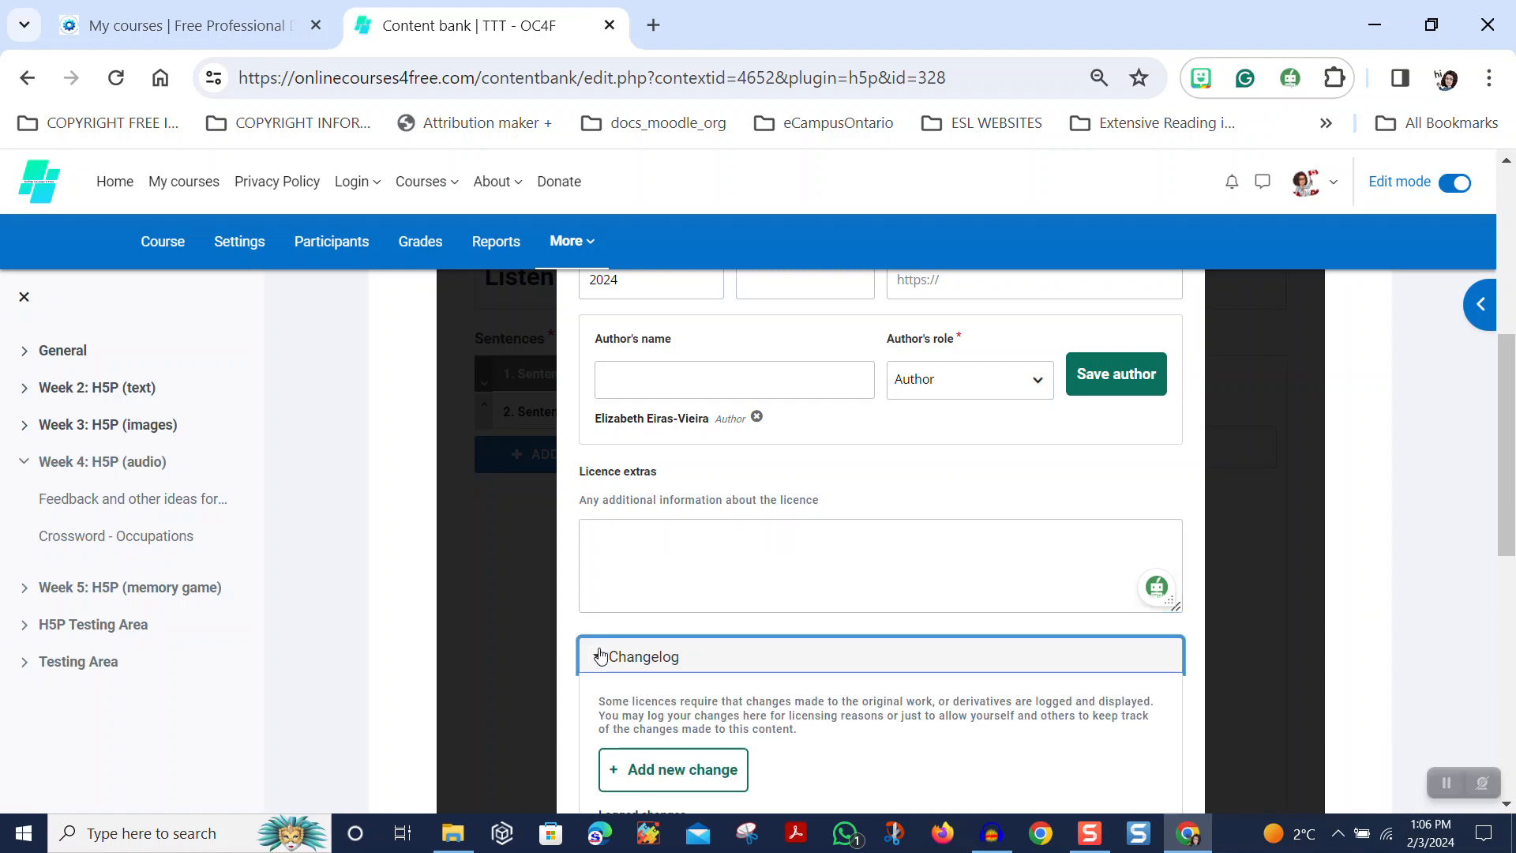
pyautogui.scroll(-5, 600, 657)
pyautogui.click(602, 534)
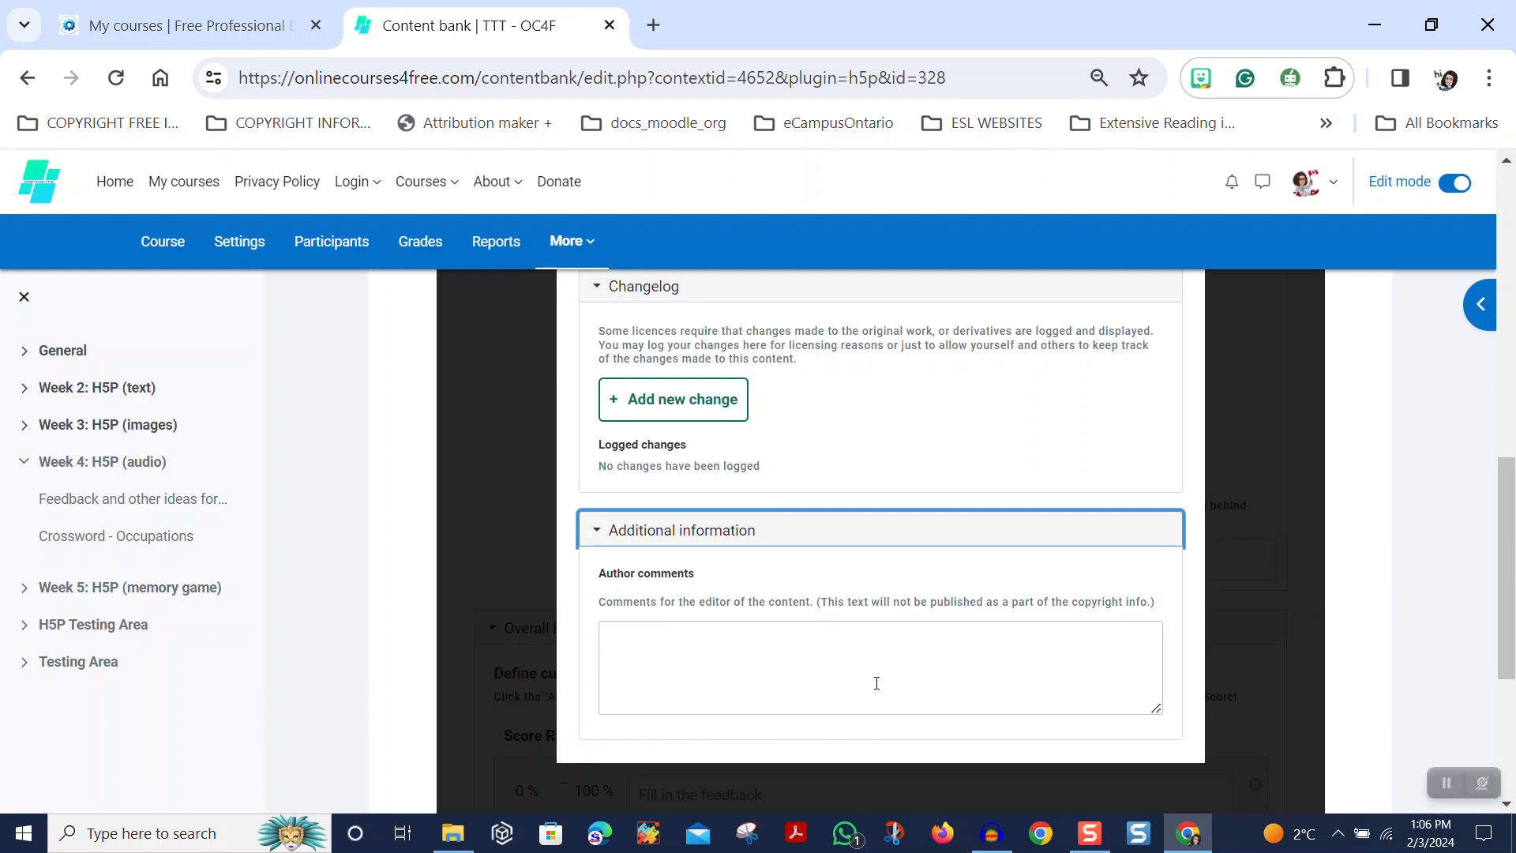
pyautogui.scroll(15, 1040, 662)
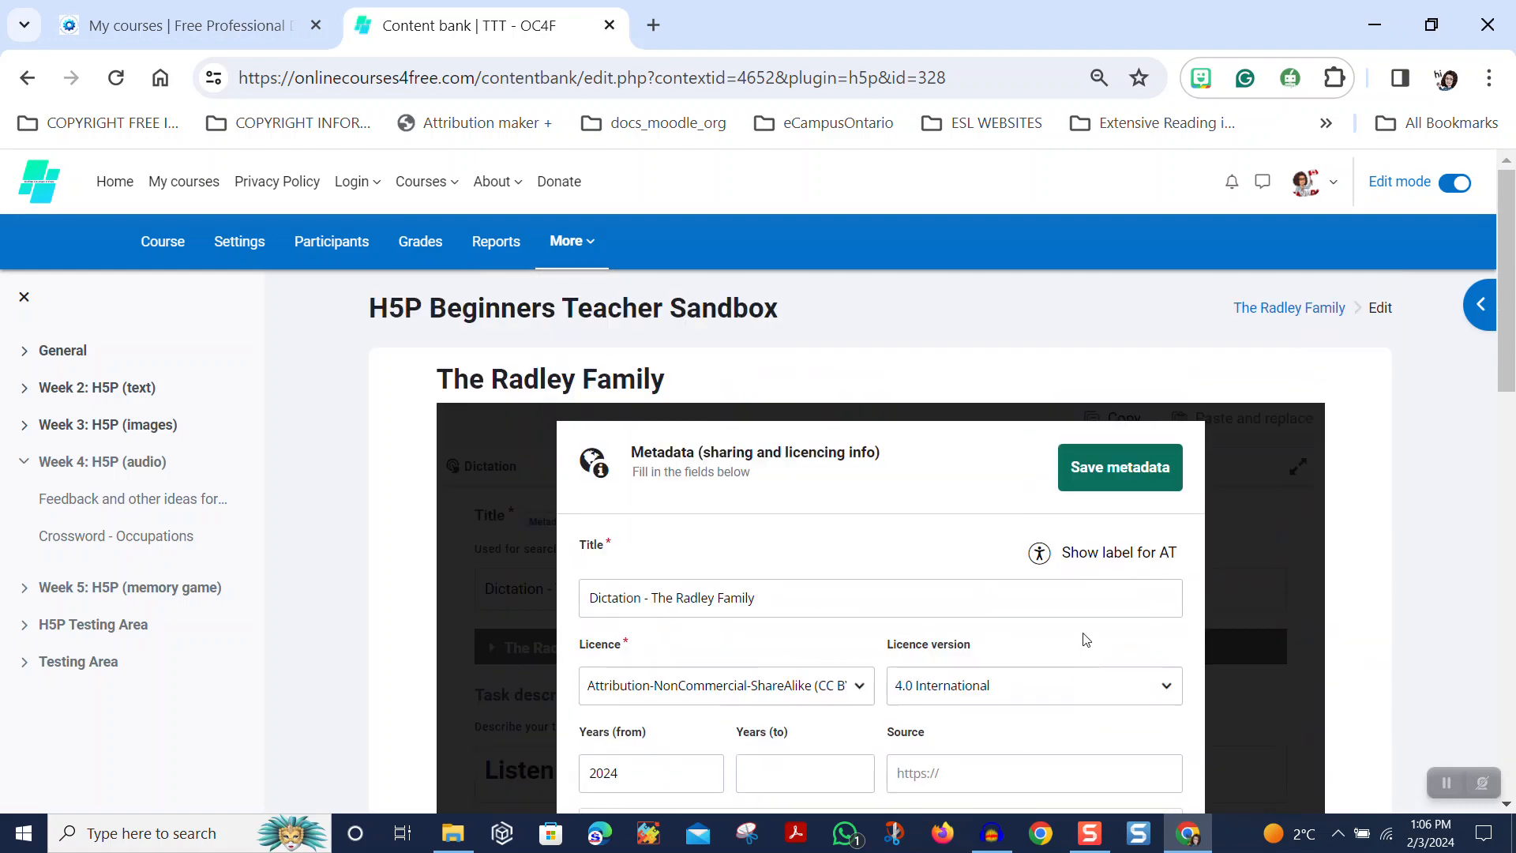
# Show the assistive technologies label field, review the remaining metadata fields and save the metadata
pyautogui.click(1099, 557)
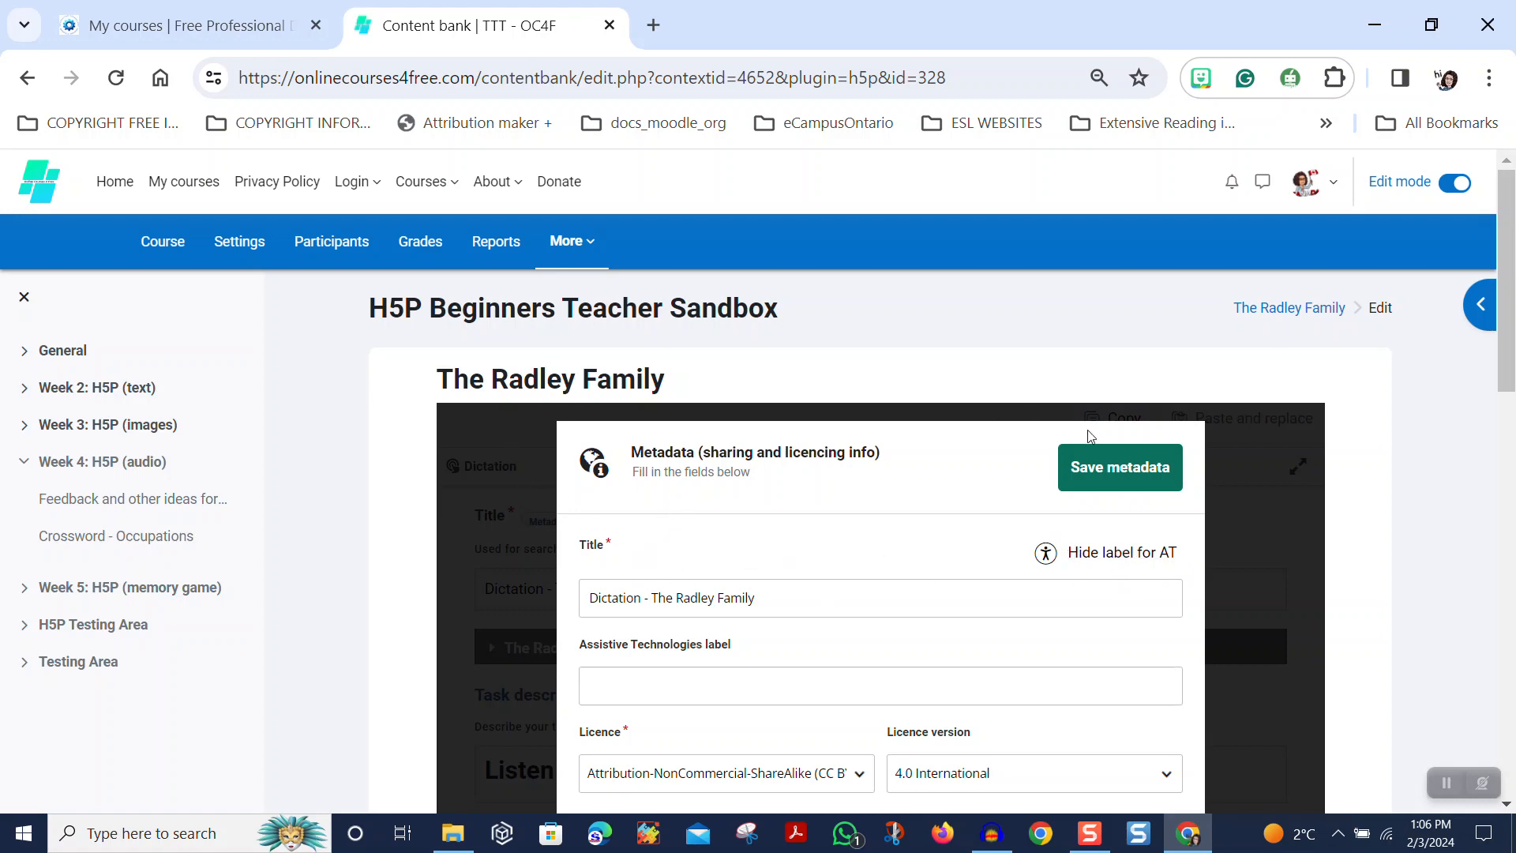
pyautogui.scroll(-10, 1192, 324)
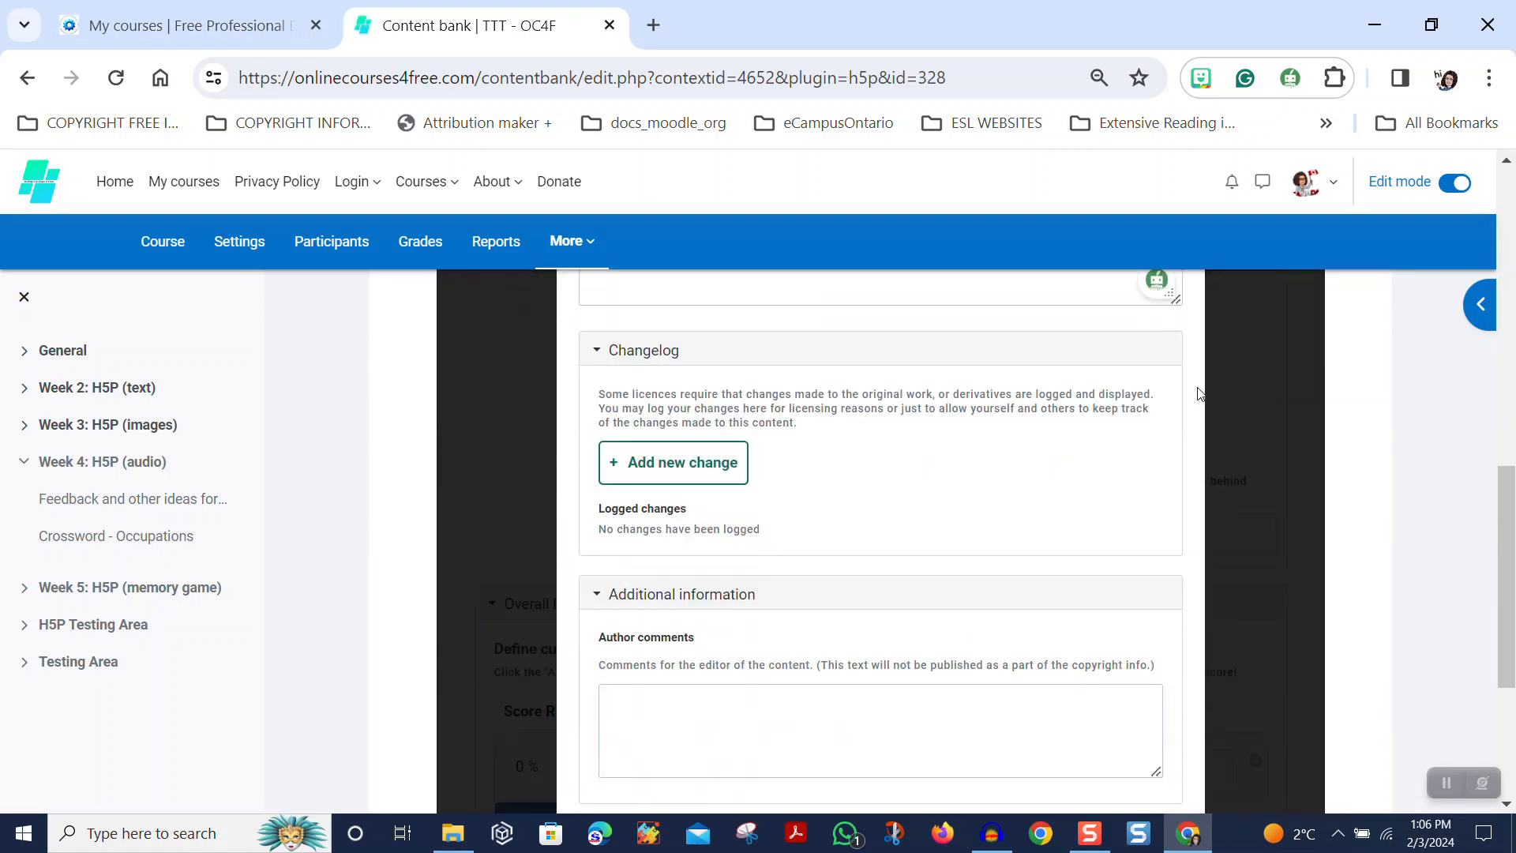
pyautogui.scroll(-4, 1198, 394)
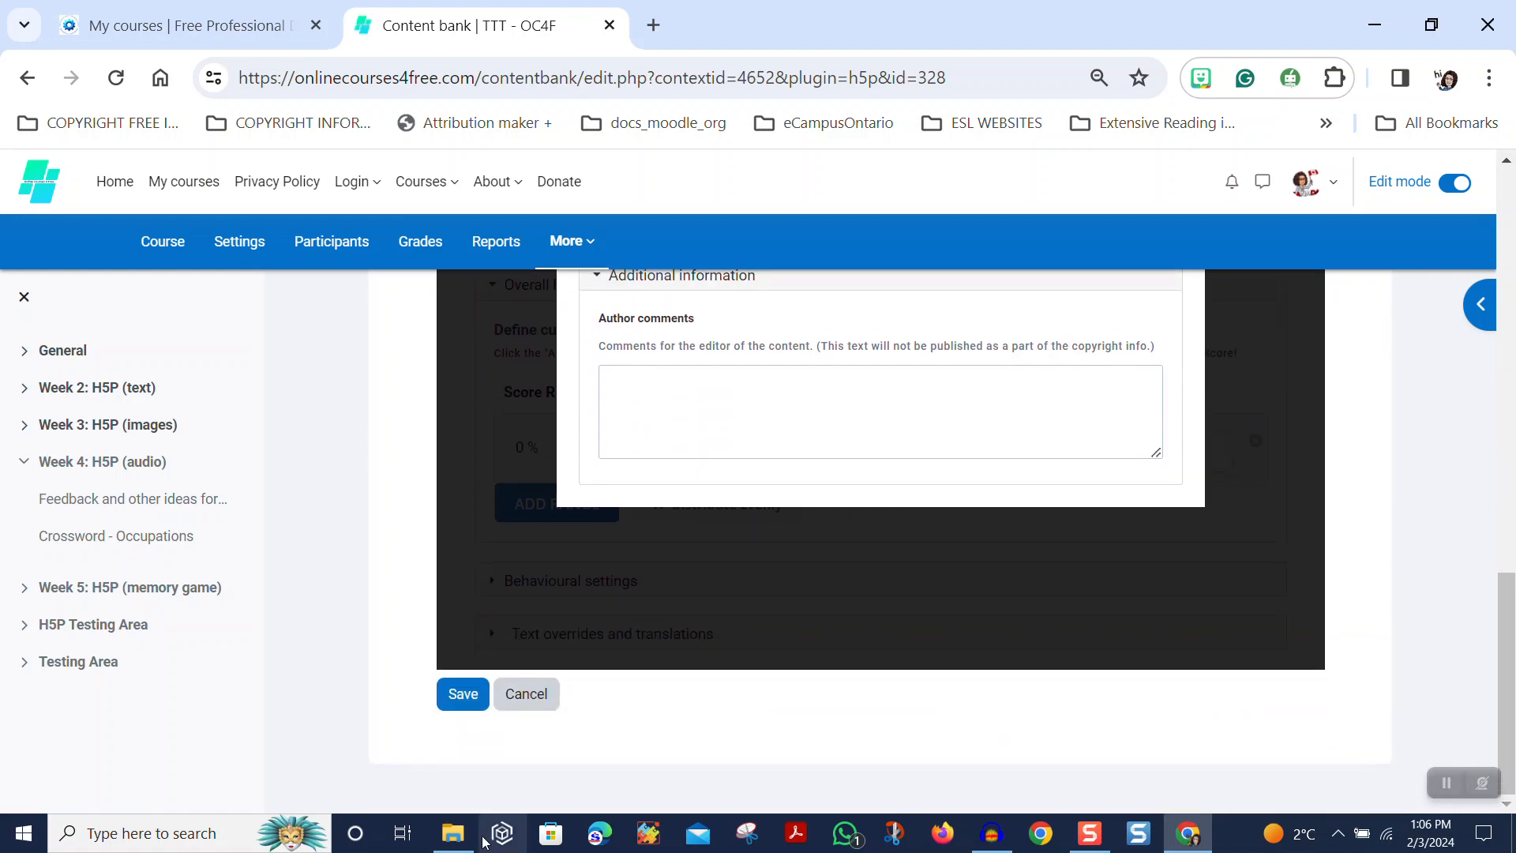
pyautogui.scroll(12, 979, 602)
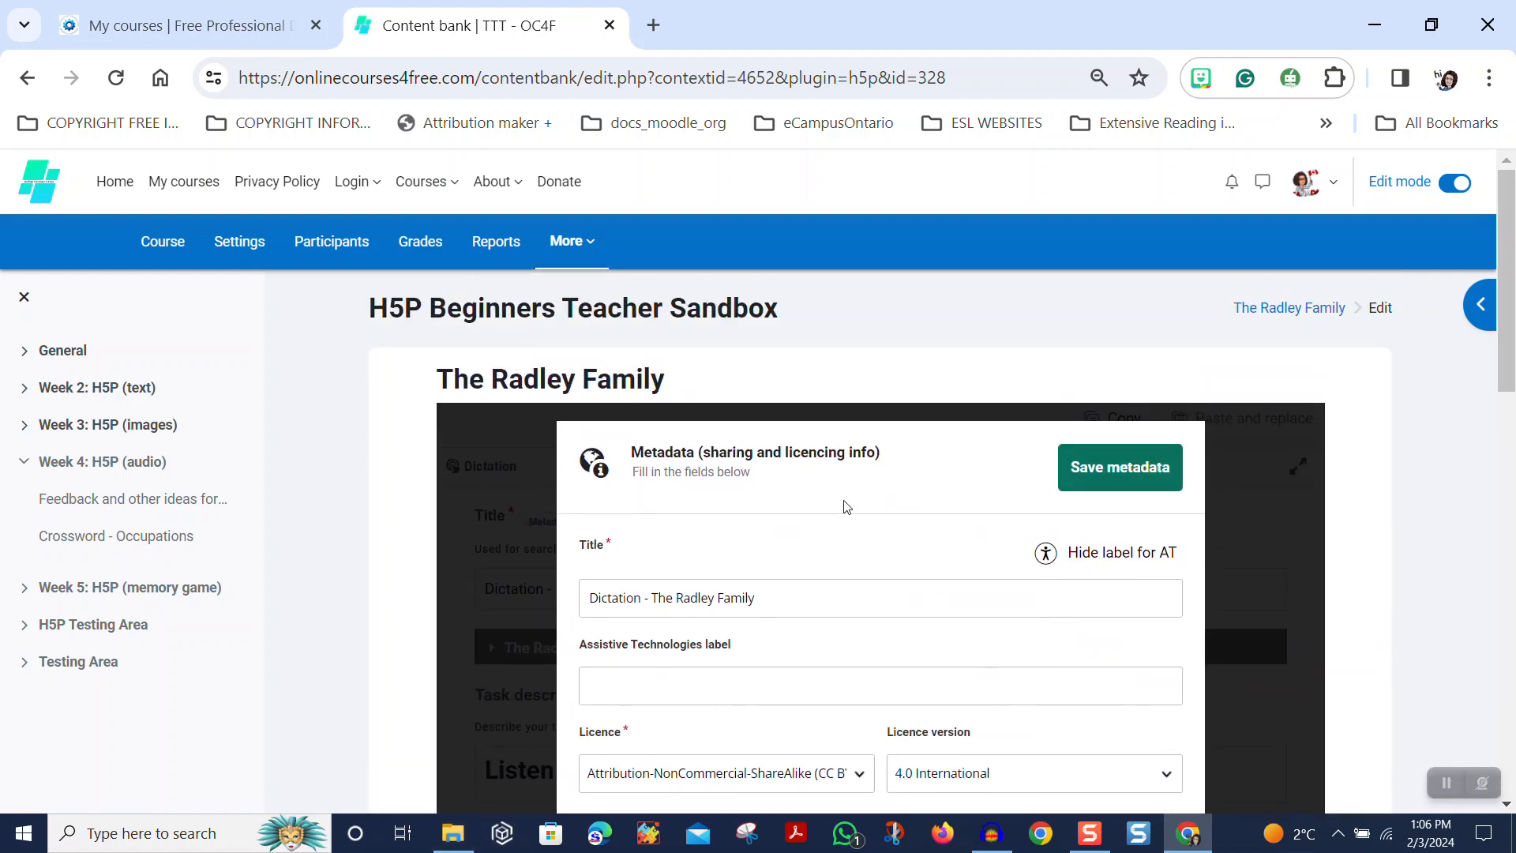
pyautogui.click(1122, 469)
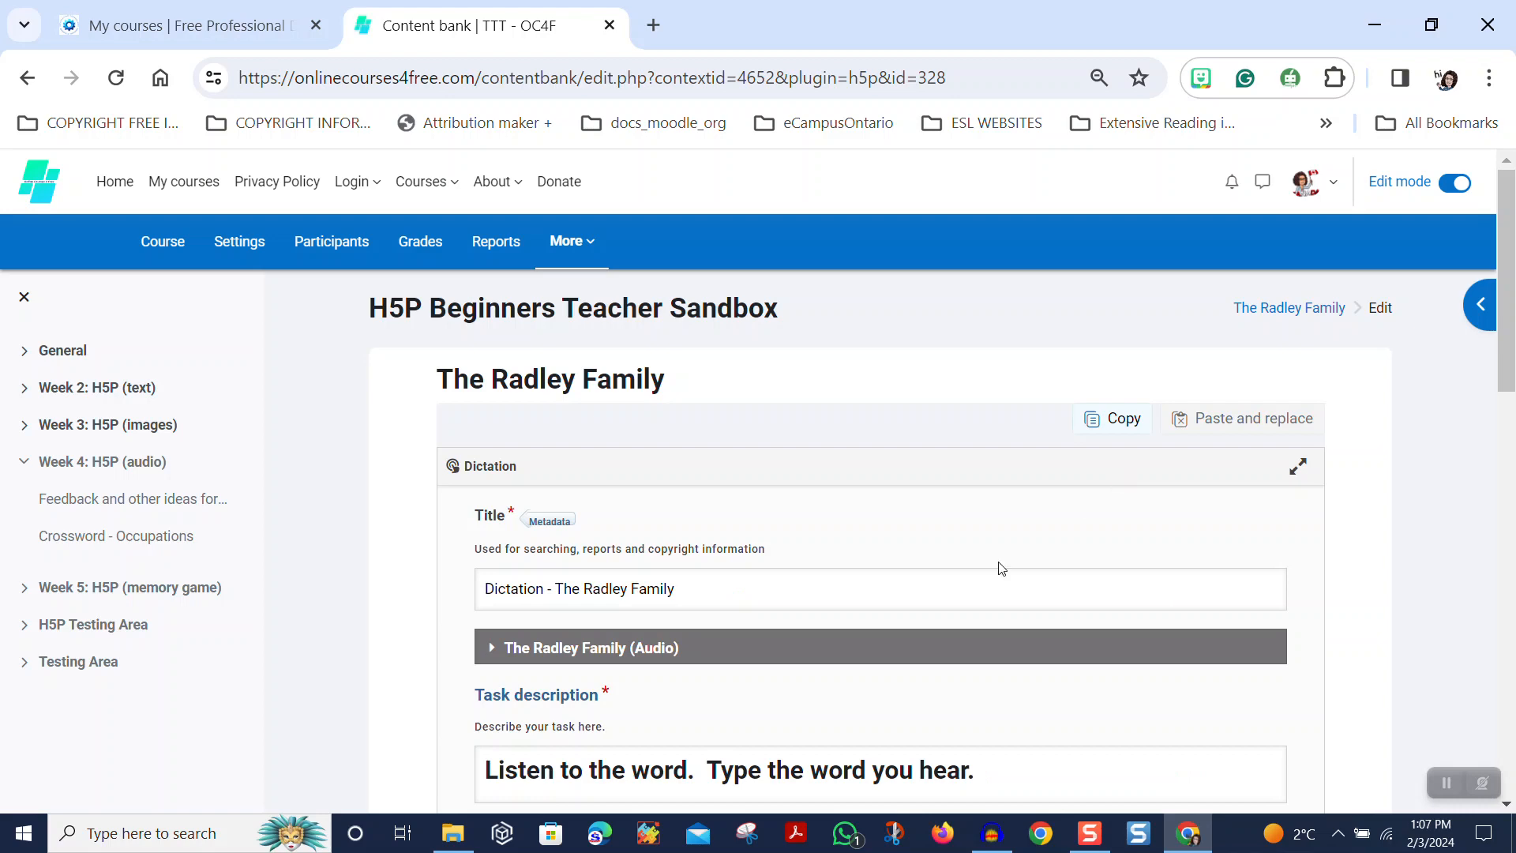
# Save the edited dictation activity in the content bank
pyautogui.scroll(-5, 754, 458)
pyautogui.scroll(-6, 756, 476)
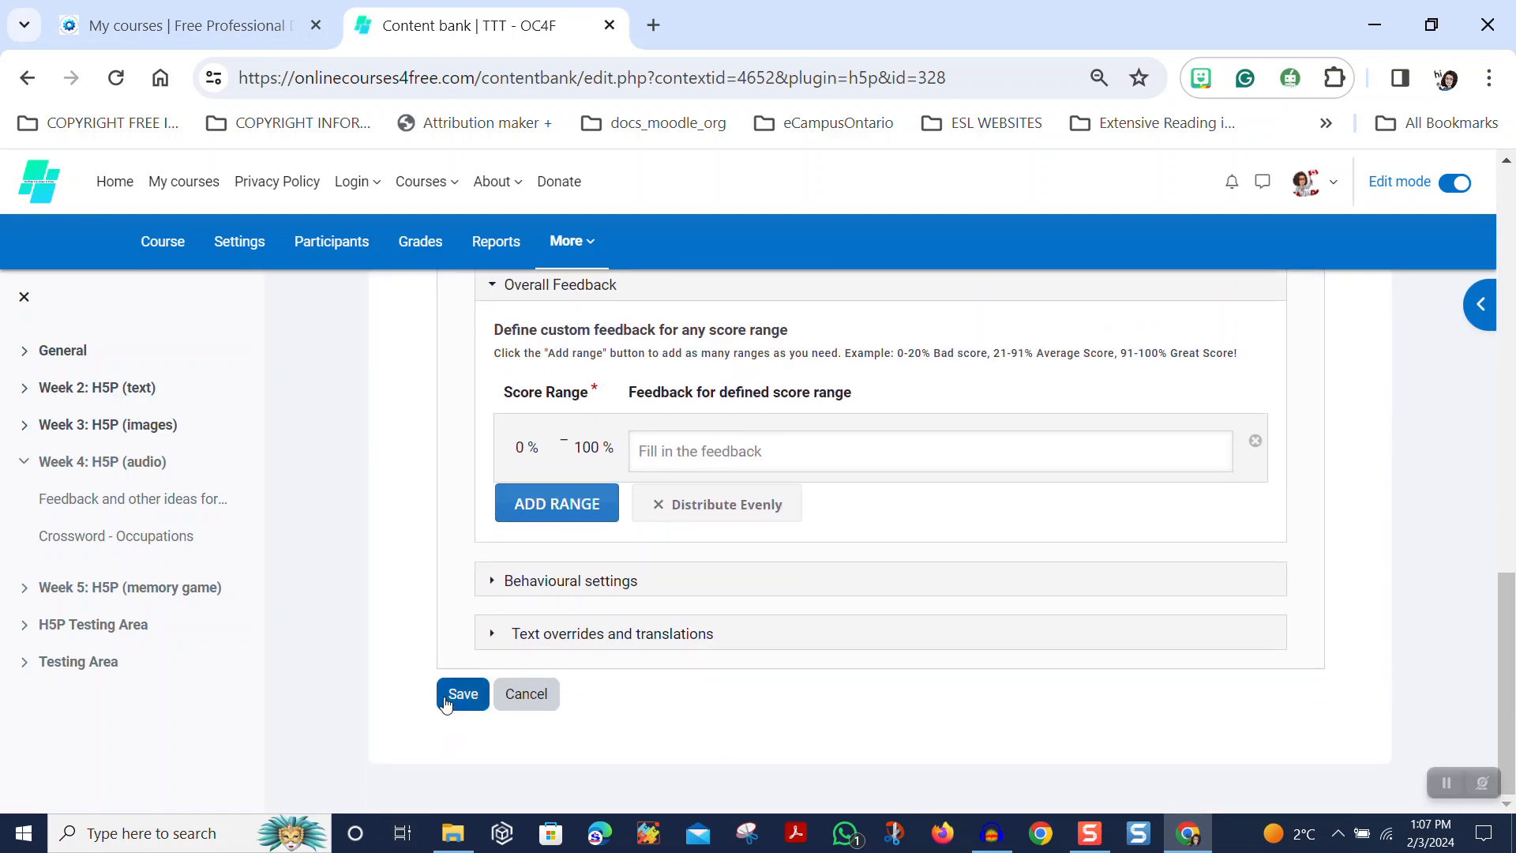
pyautogui.click(448, 708)
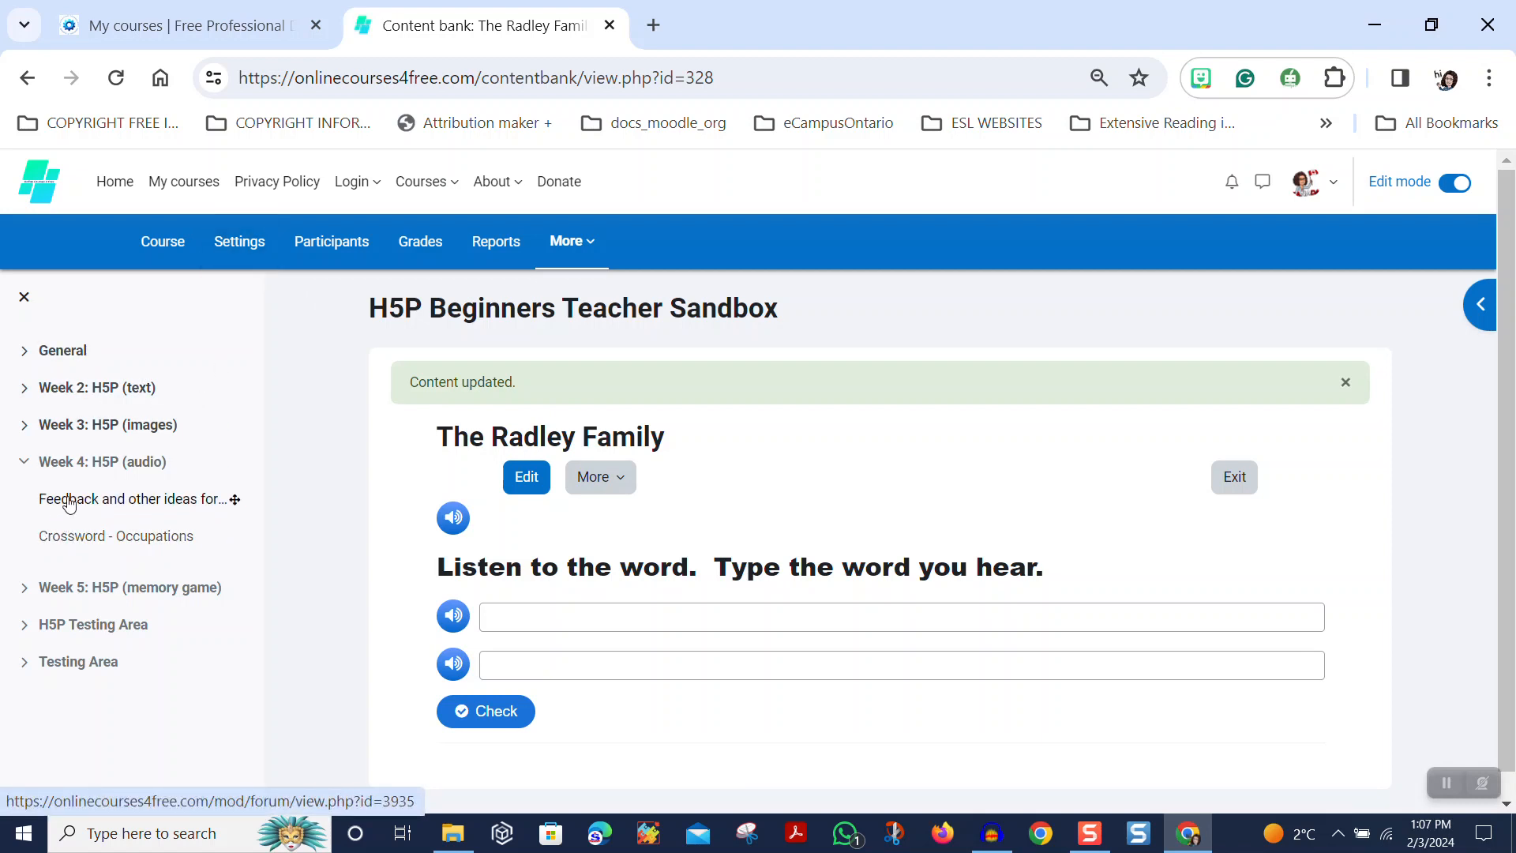
# Go to the course section "Week 4: H5P (audio)" and start adding a new H5P activity there
pyautogui.click(73, 466)
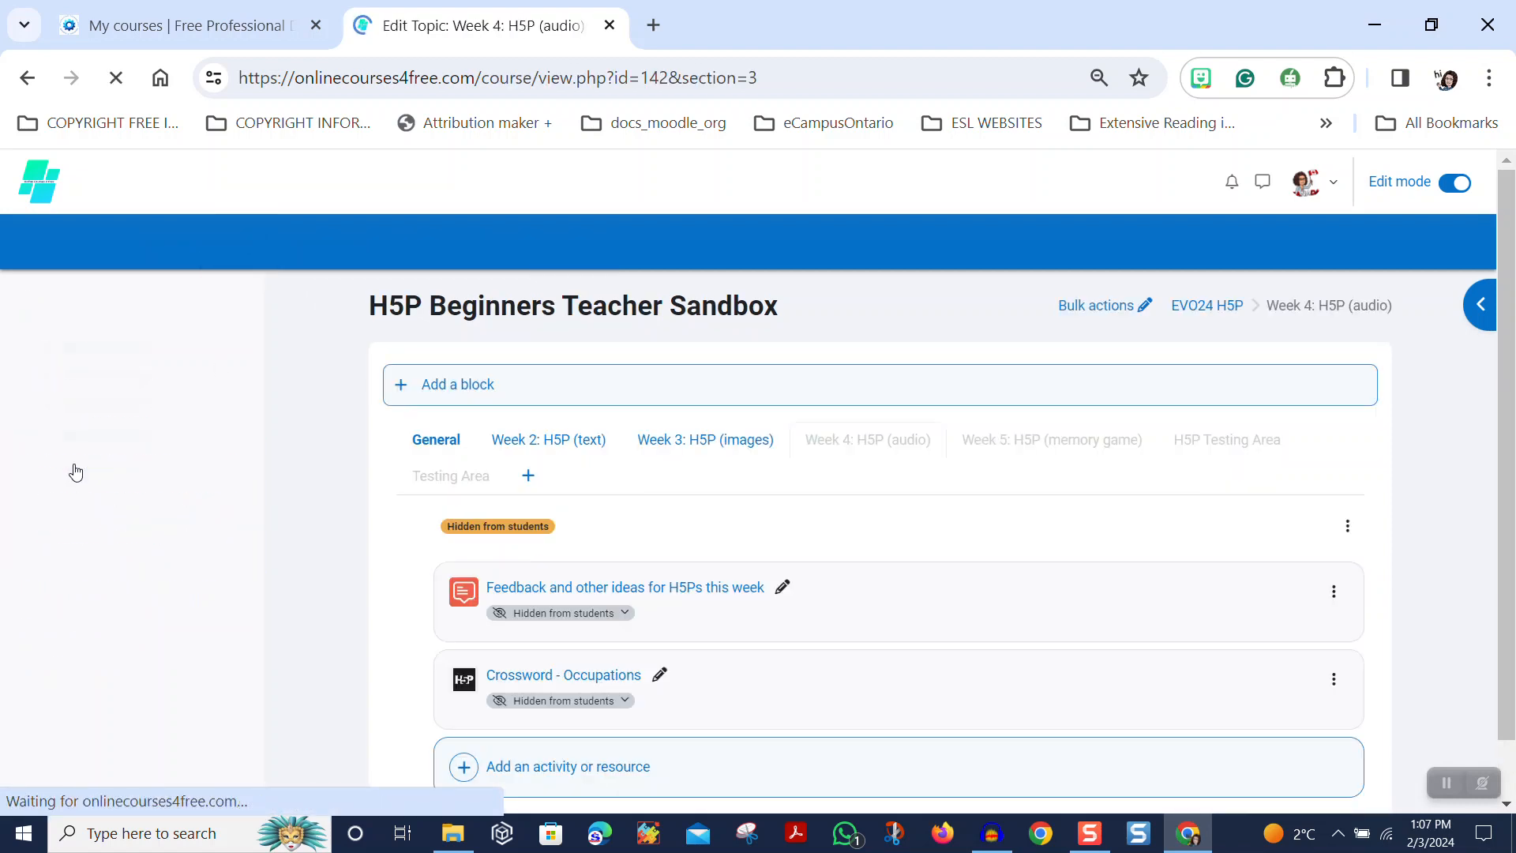
pyautogui.click(607, 718)
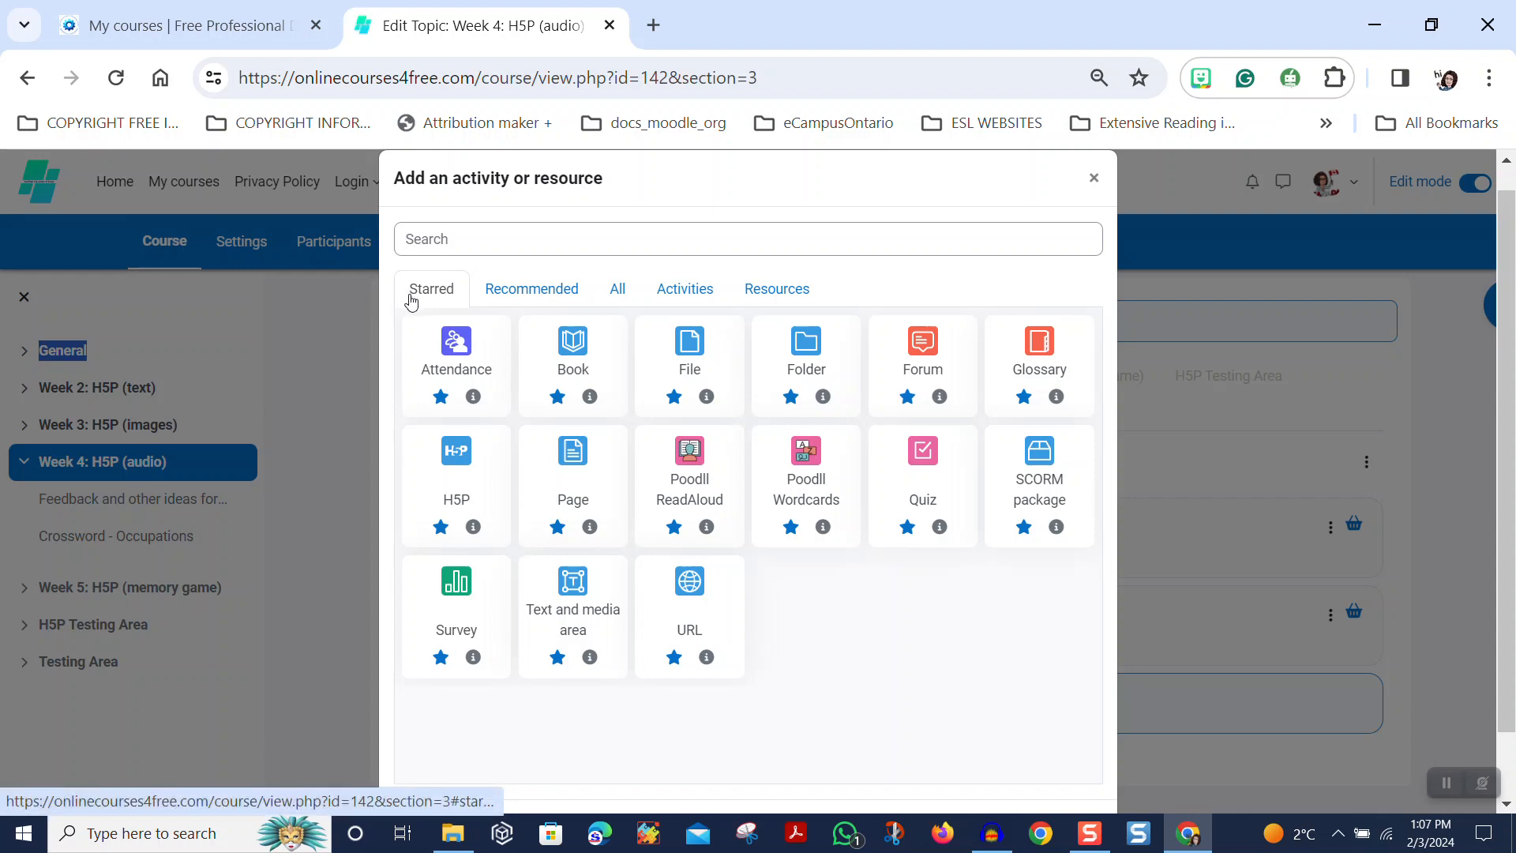
pyautogui.click(457, 476)
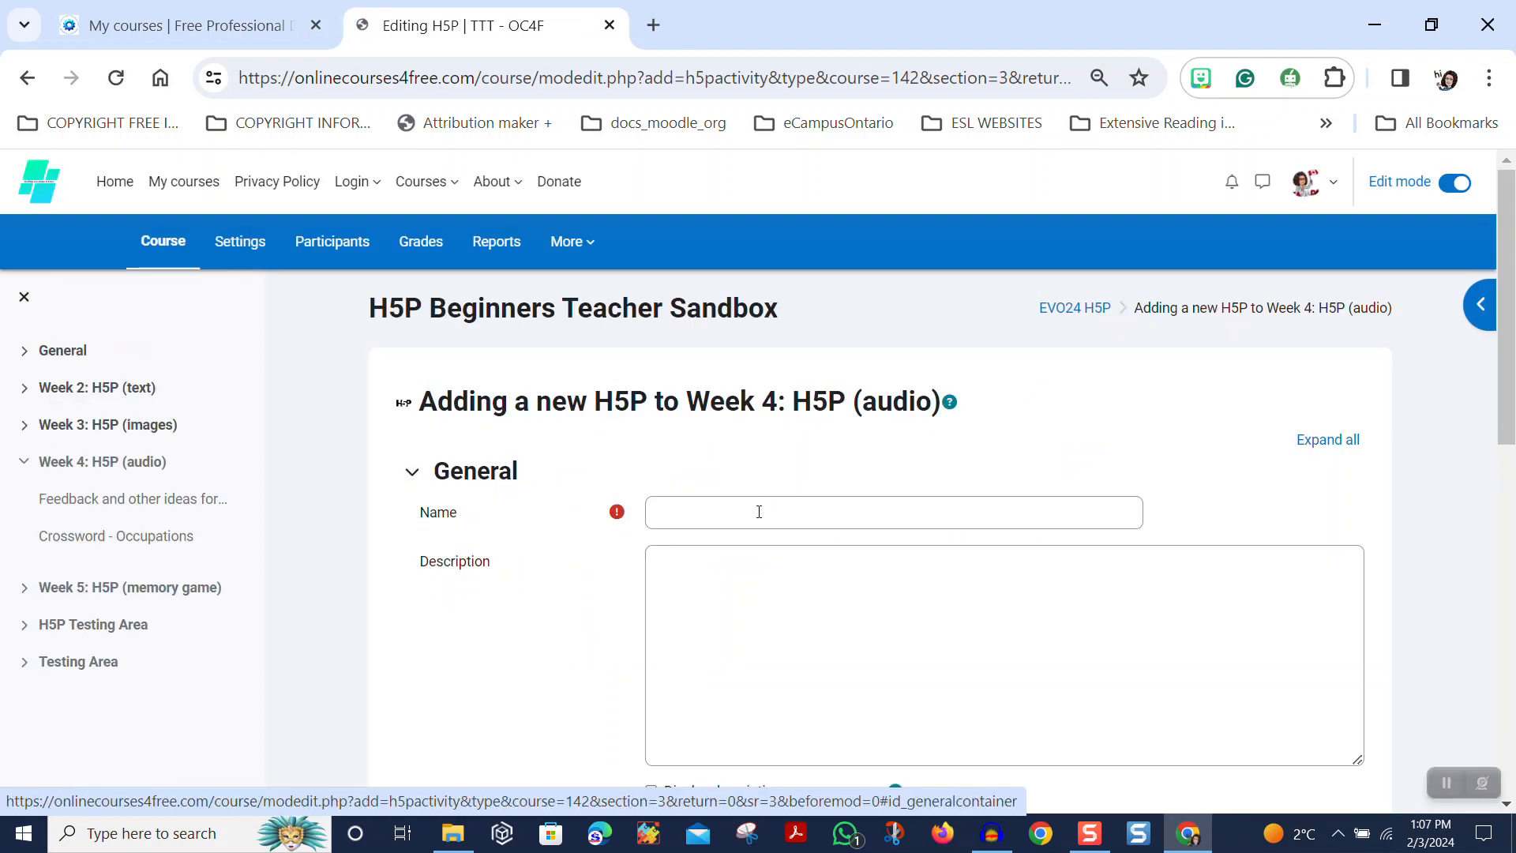
# Name the new H5P activity "Dictation - The Radley Family"
pyautogui.click(758, 511)
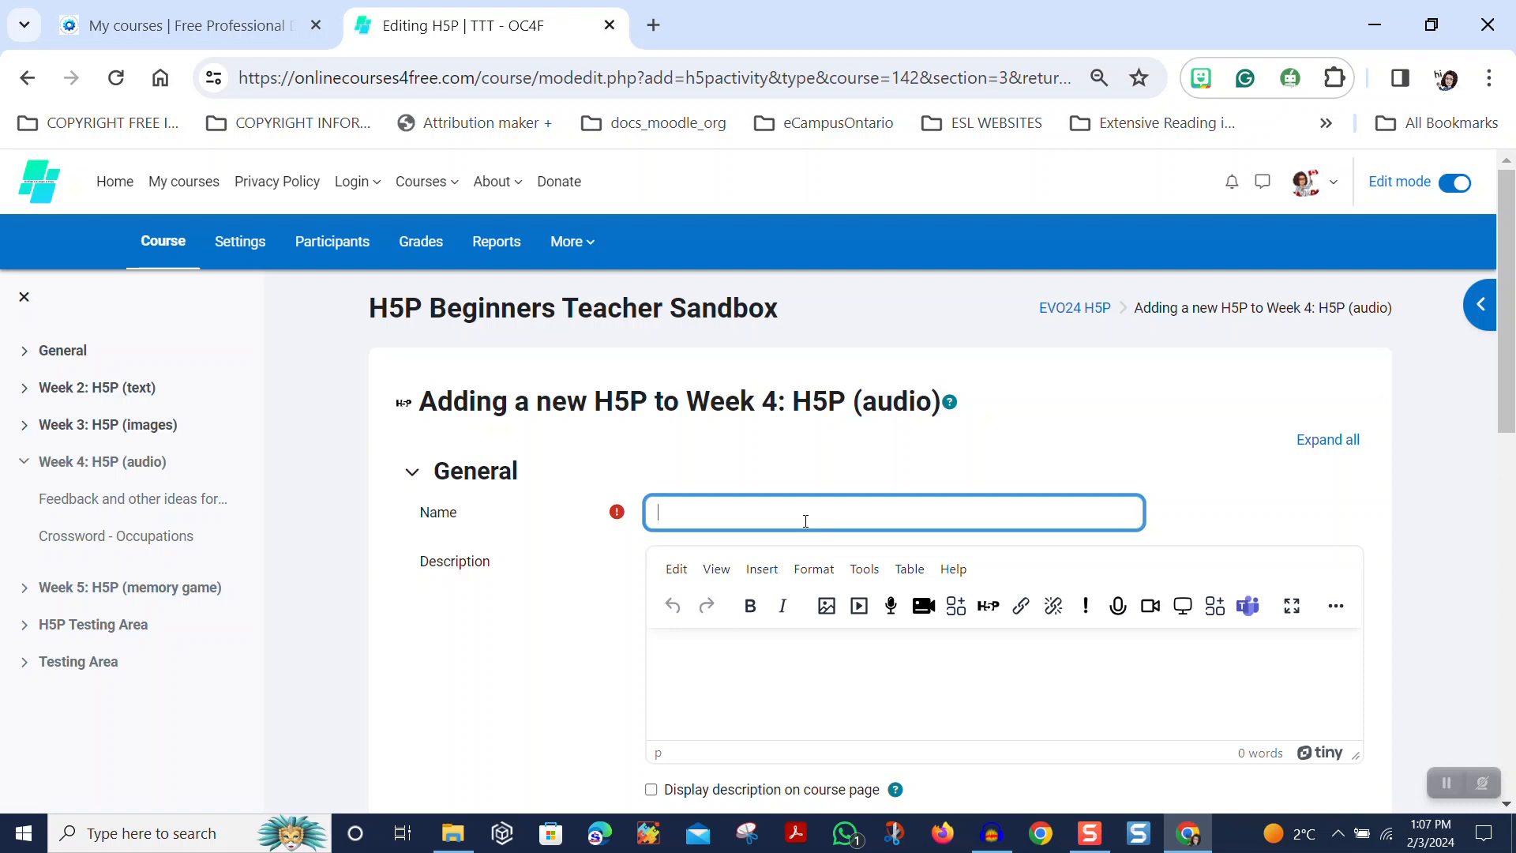
pyautogui.write('The Ra')
pyautogui.scroll(-5, 829, 506)
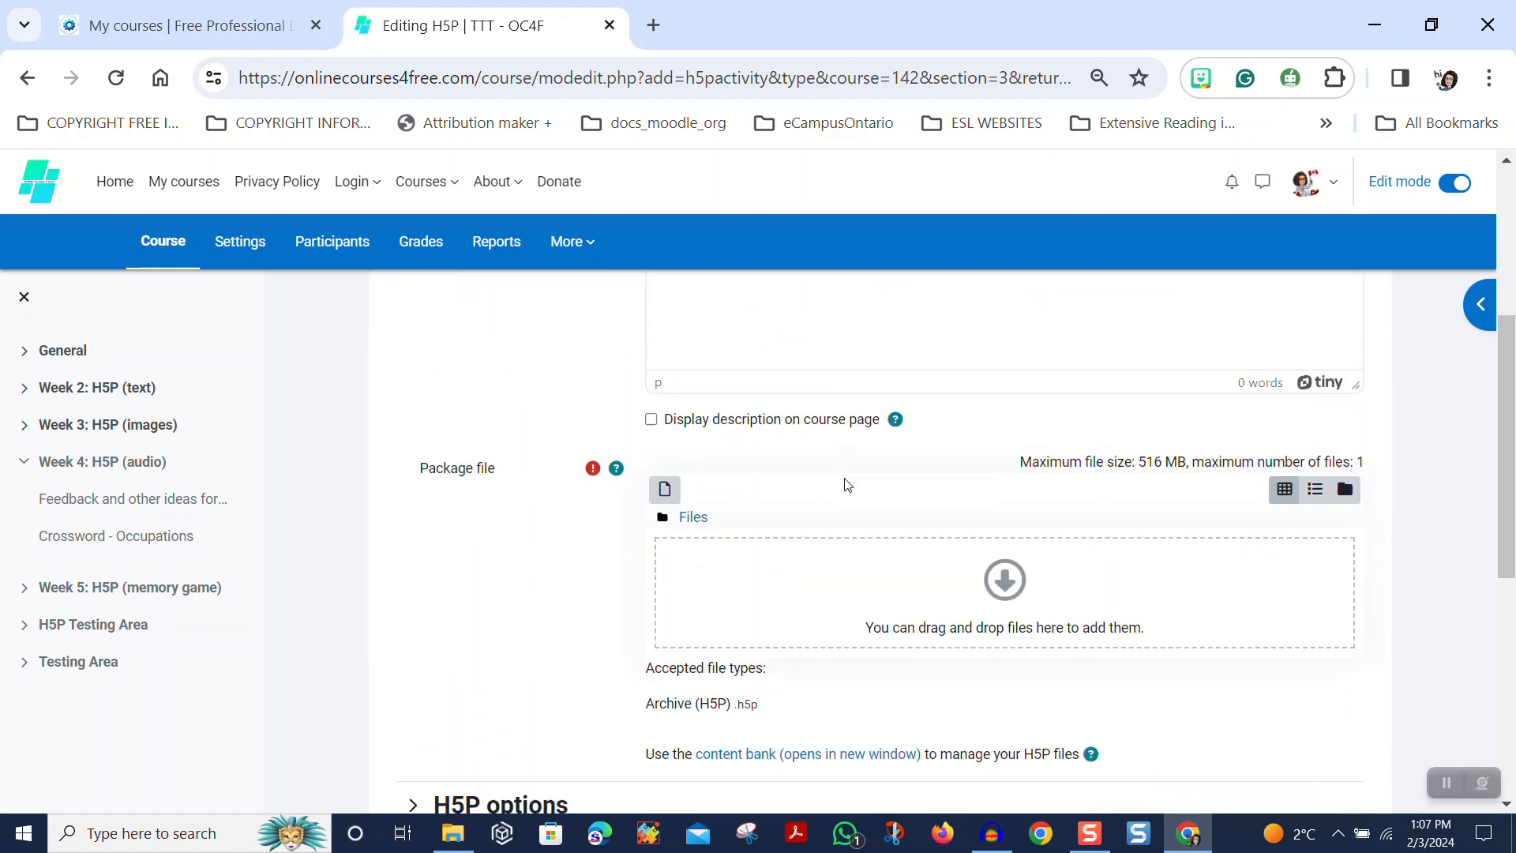
pyautogui.scroll(5, 845, 474)
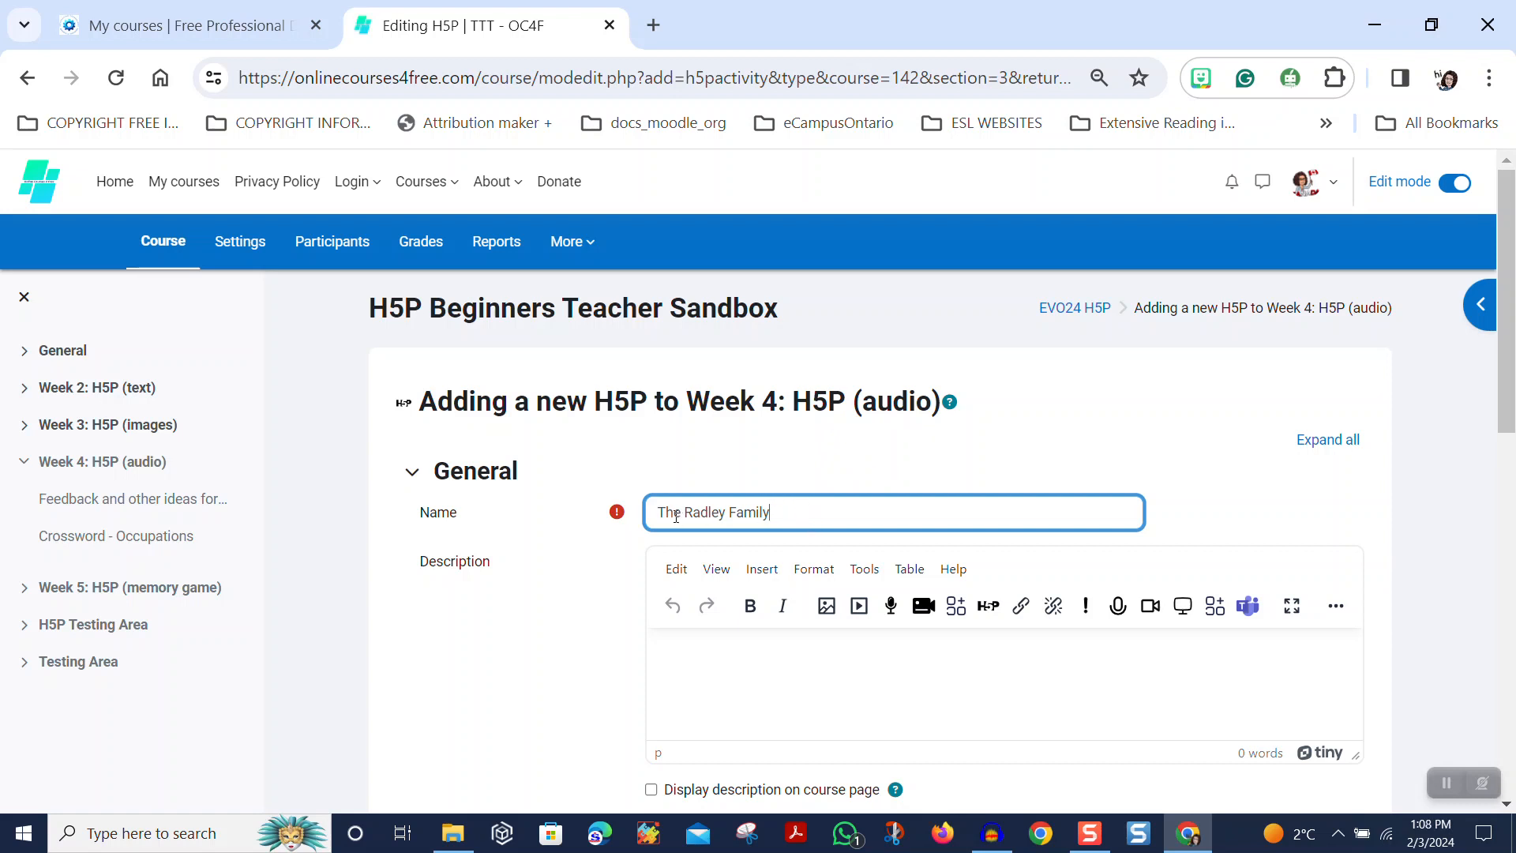
pyautogui.moveTo(656, 512); pyautogui.dragTo(667, 512)
pyautogui.write('Dict')
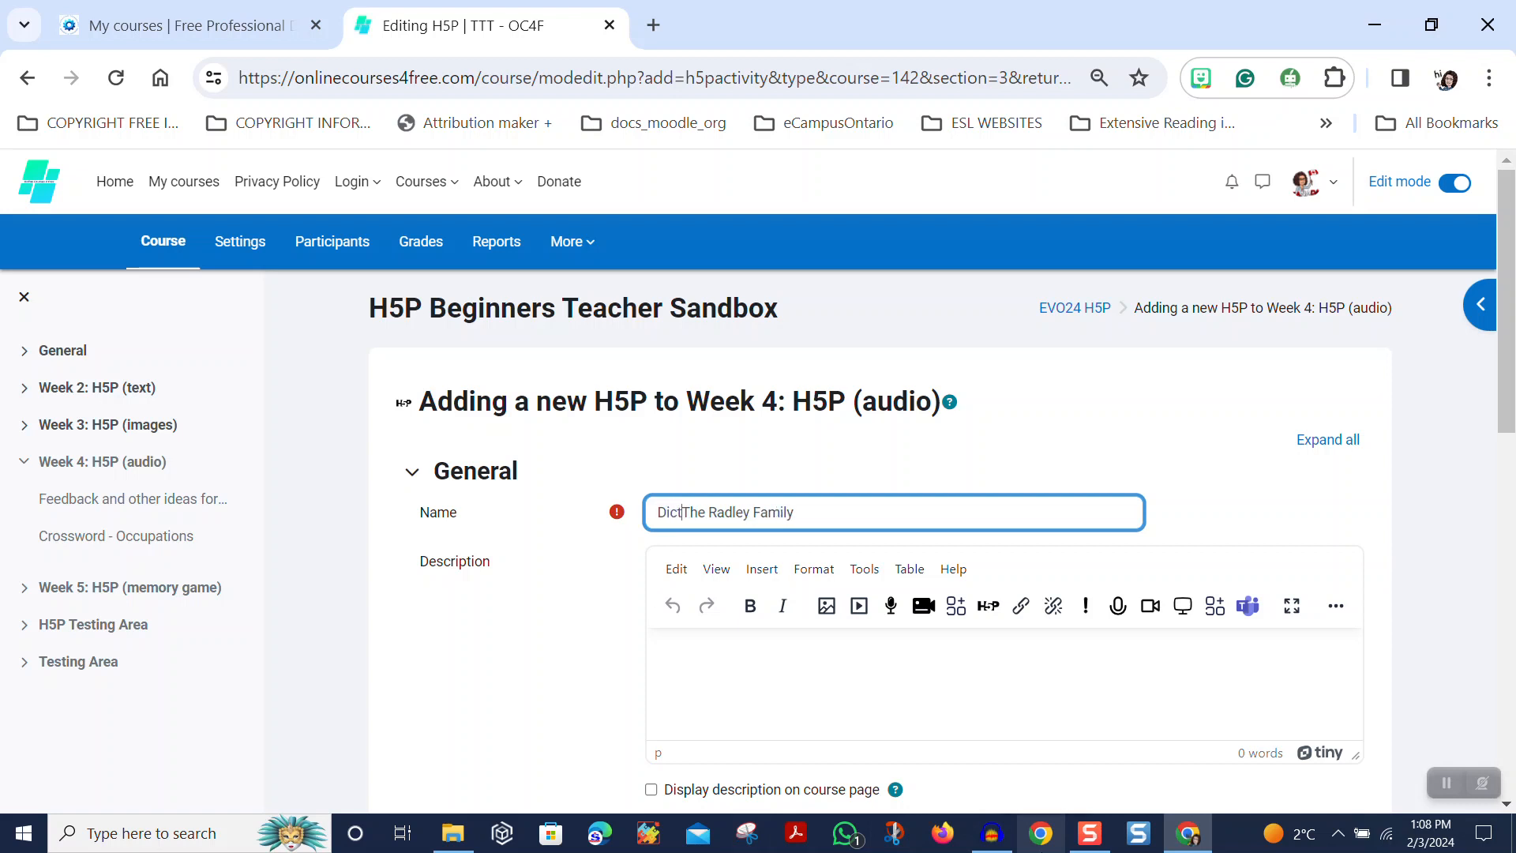
pyautogui.write('ation ')
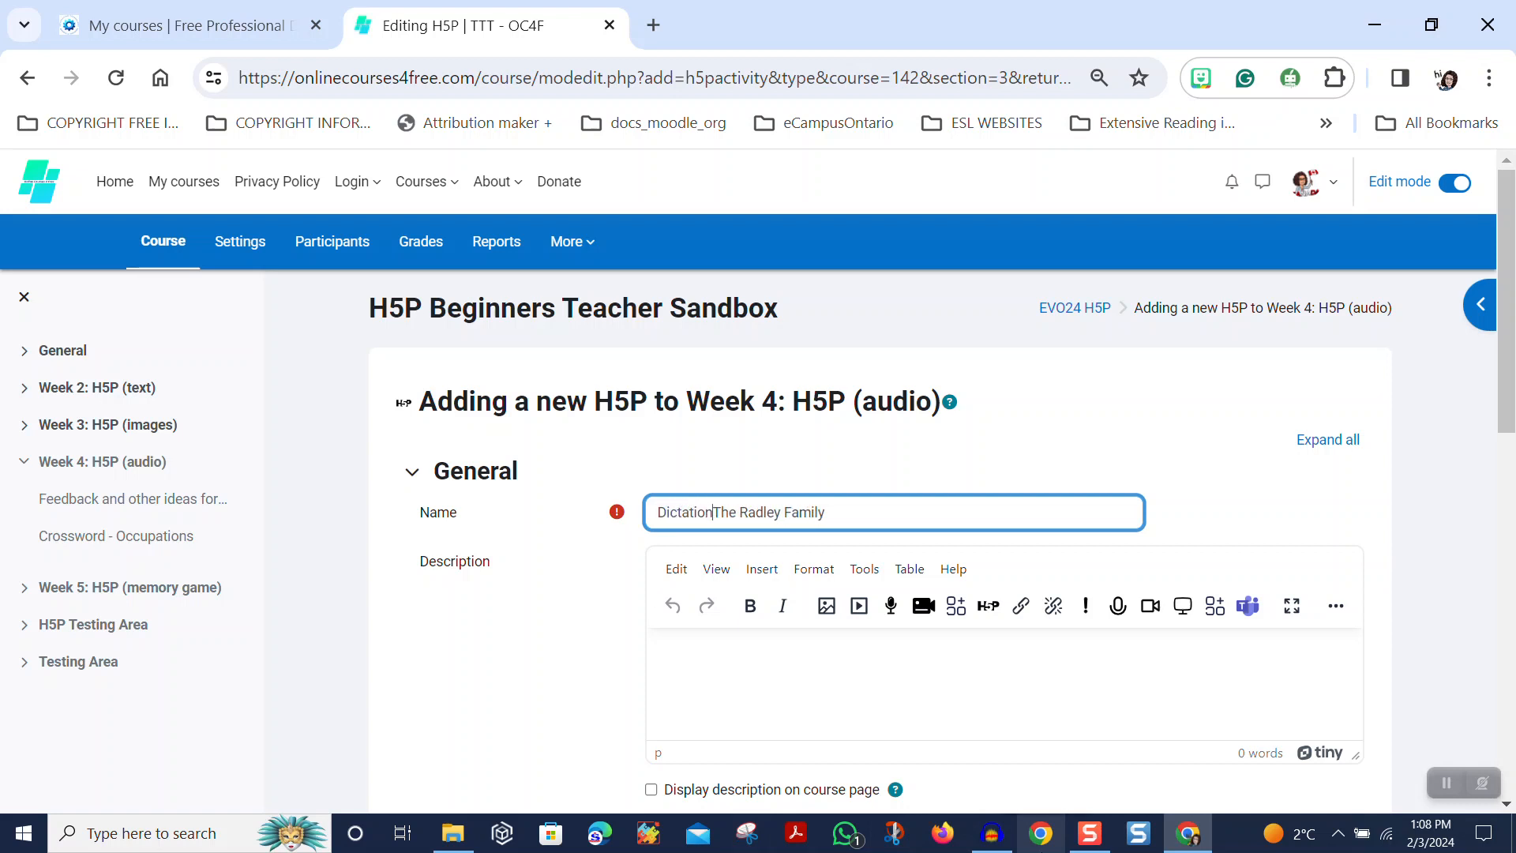
pyautogui.write('-')
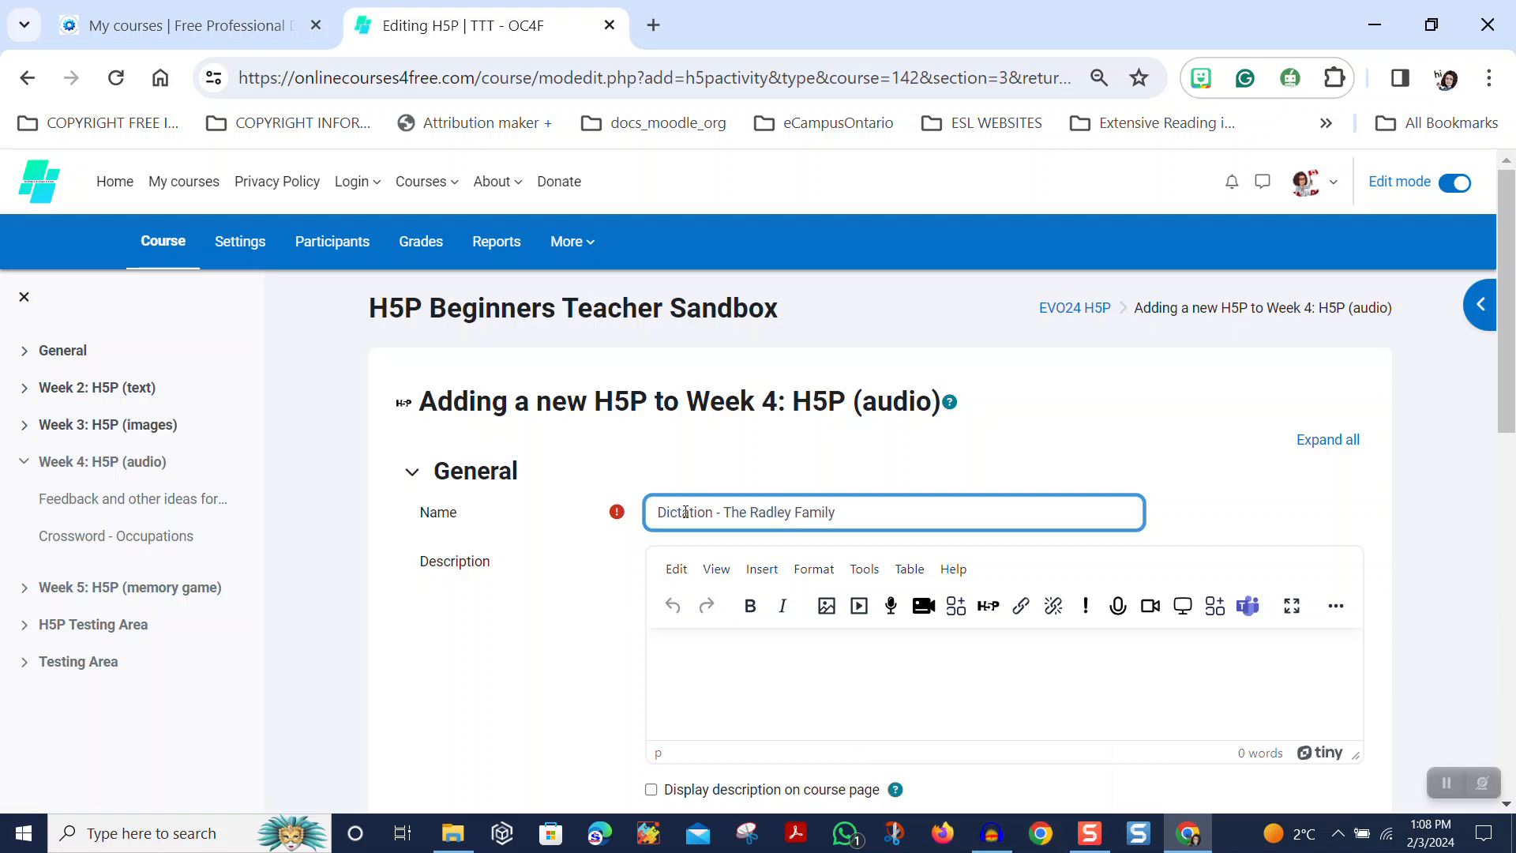
pyautogui.scroll(-6, 1018, 421)
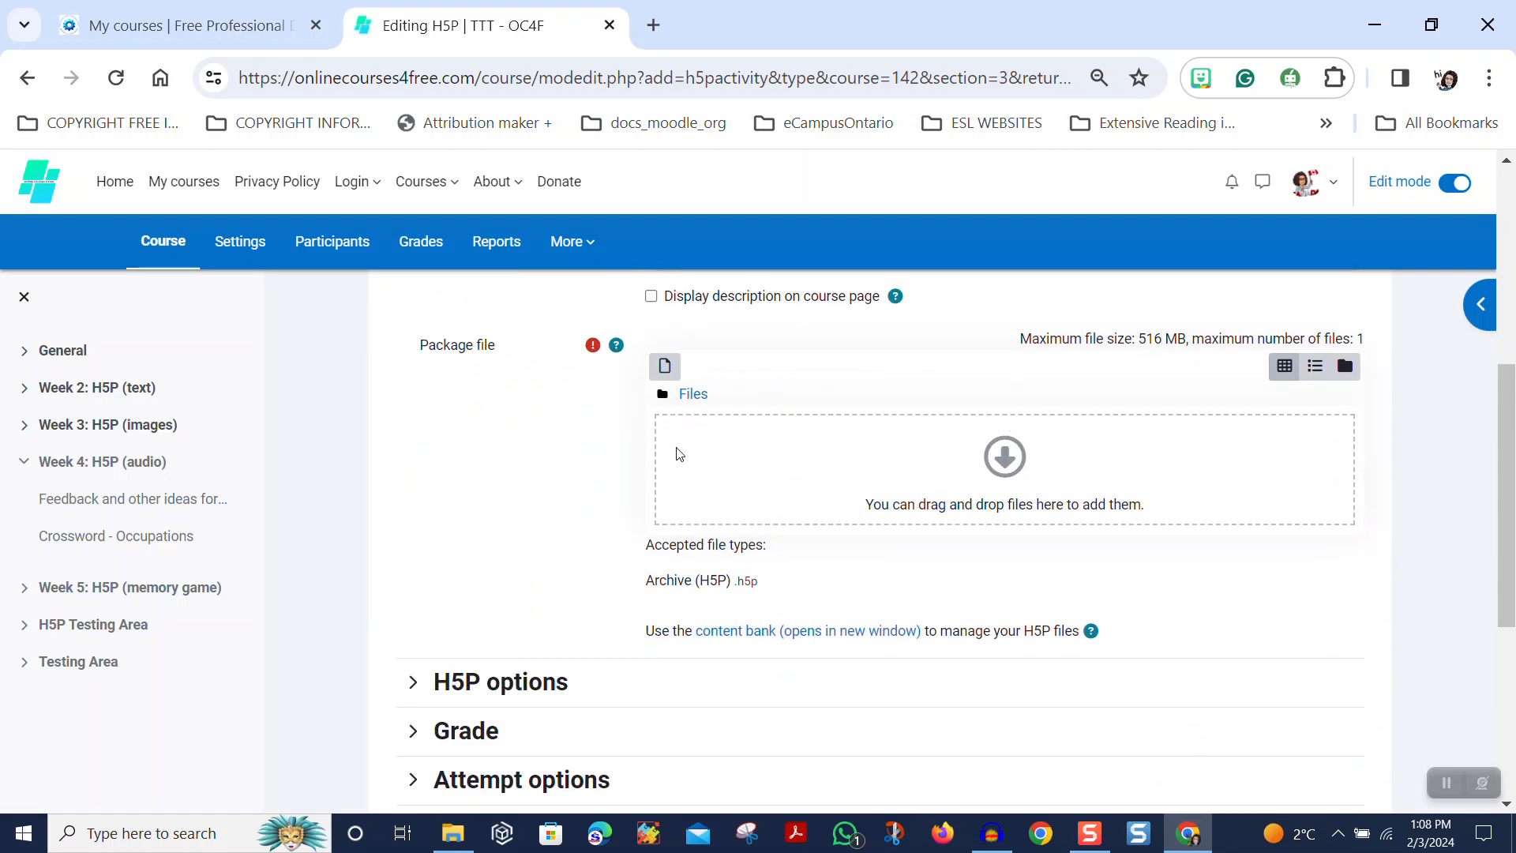
# Open the file picker for the package file and look through the content bank files for the dictation
pyautogui.click(665, 366)
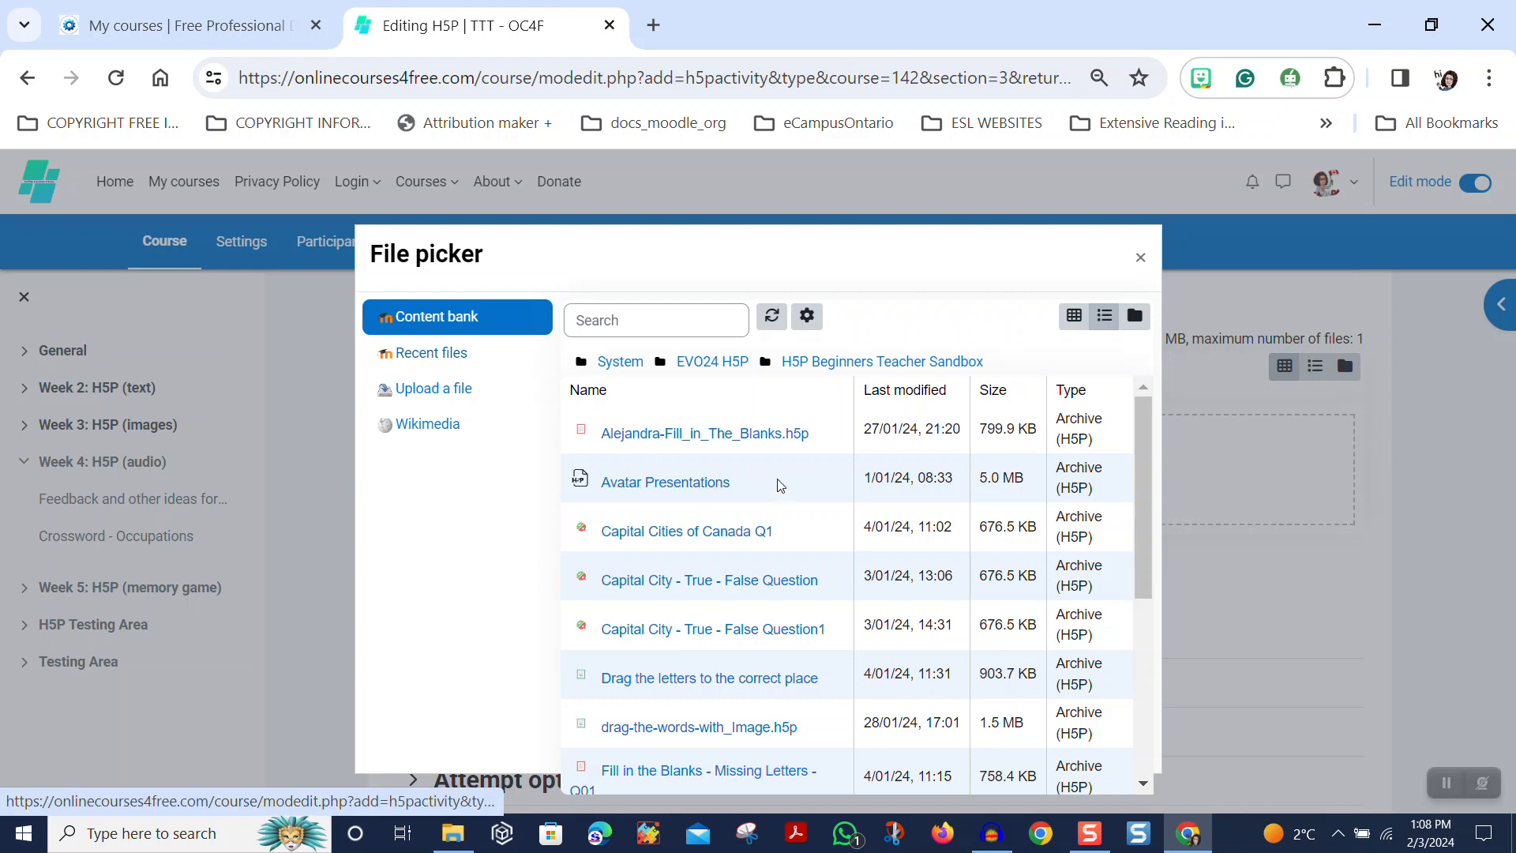
pyautogui.scroll(-5, 784, 472)
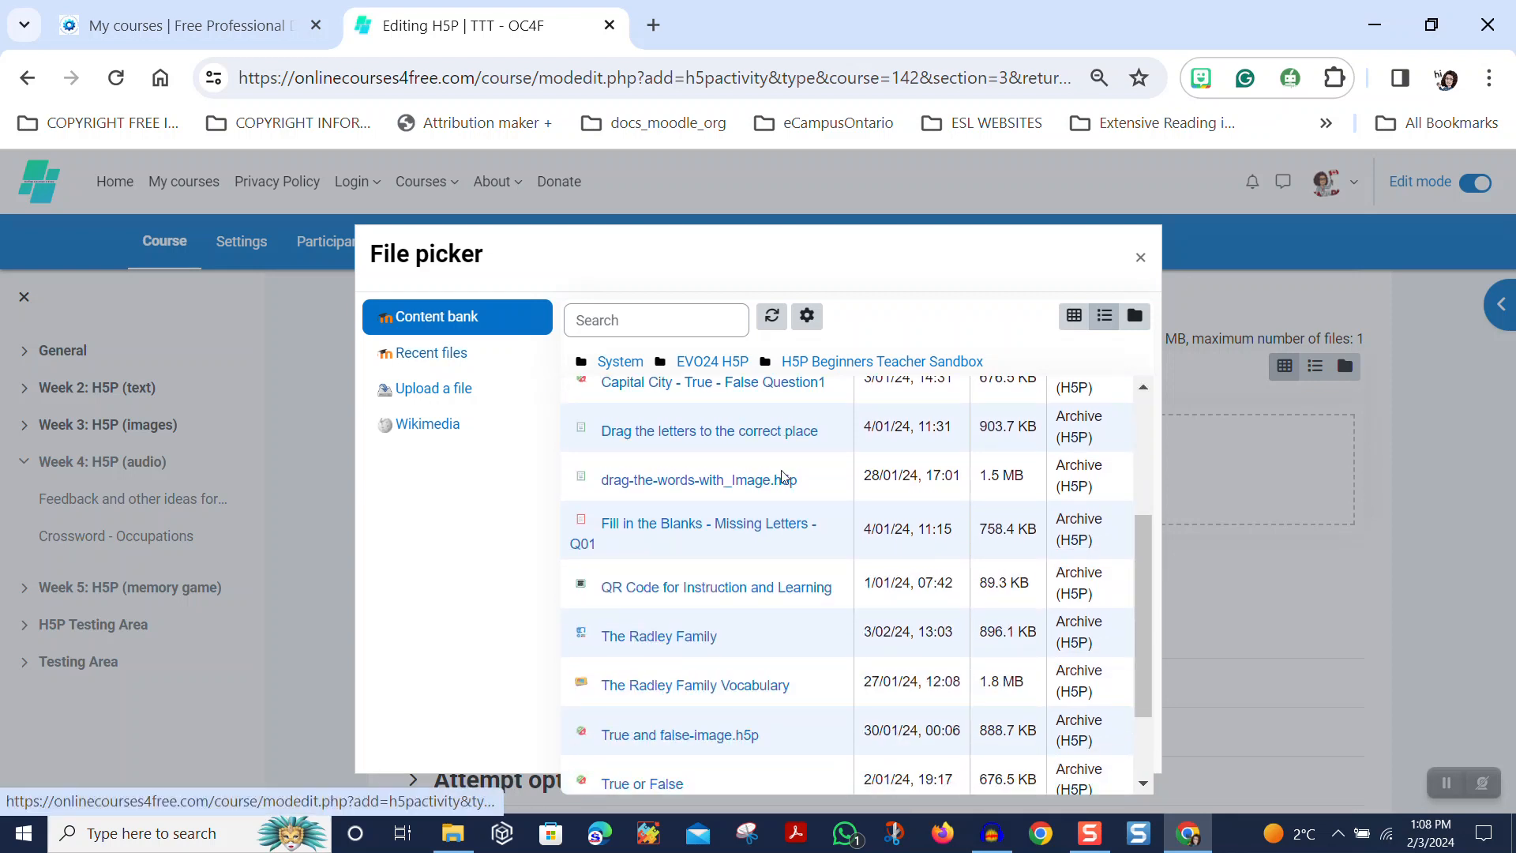
pyautogui.scroll(2, 784, 477)
pyautogui.scroll(-3, 784, 473)
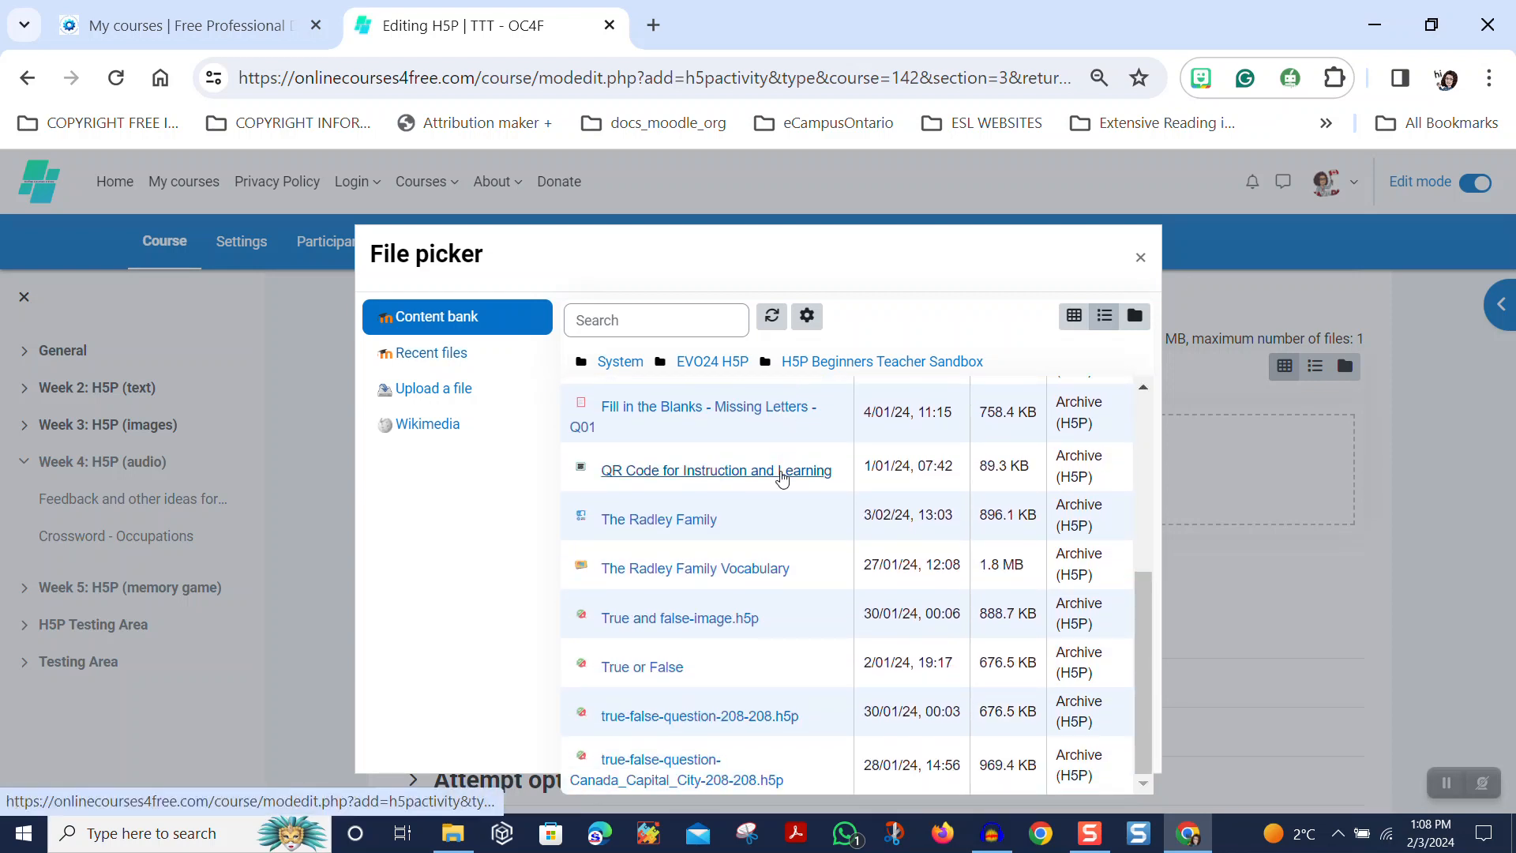
pyautogui.scroll(6, 687, 470)
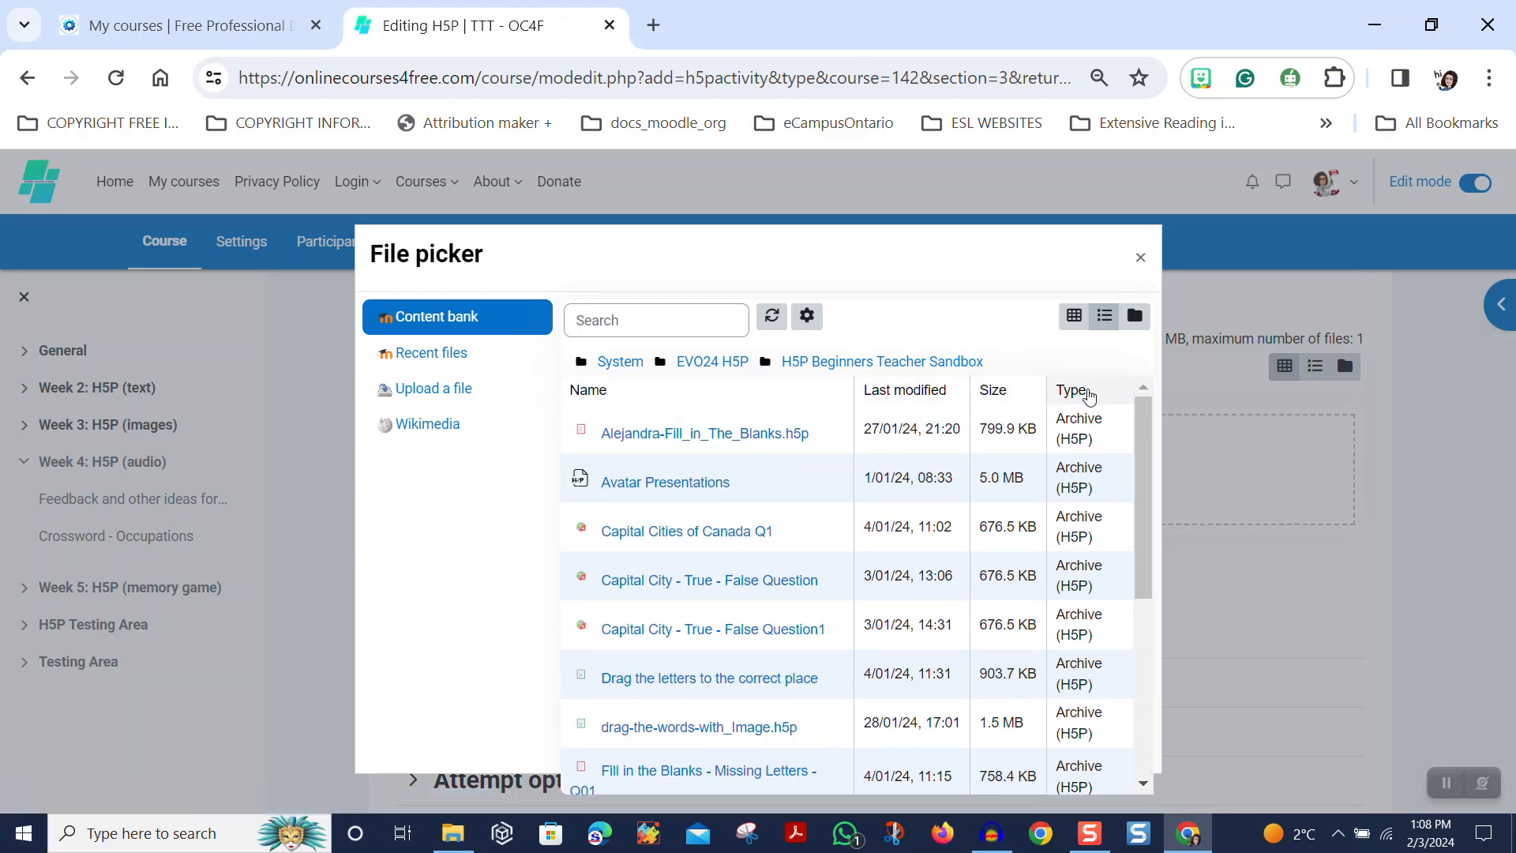
# Search the content bank files for "Dictation" and return to the full file list
pyautogui.click(747, 317)
pyautogui.write('Dictation')
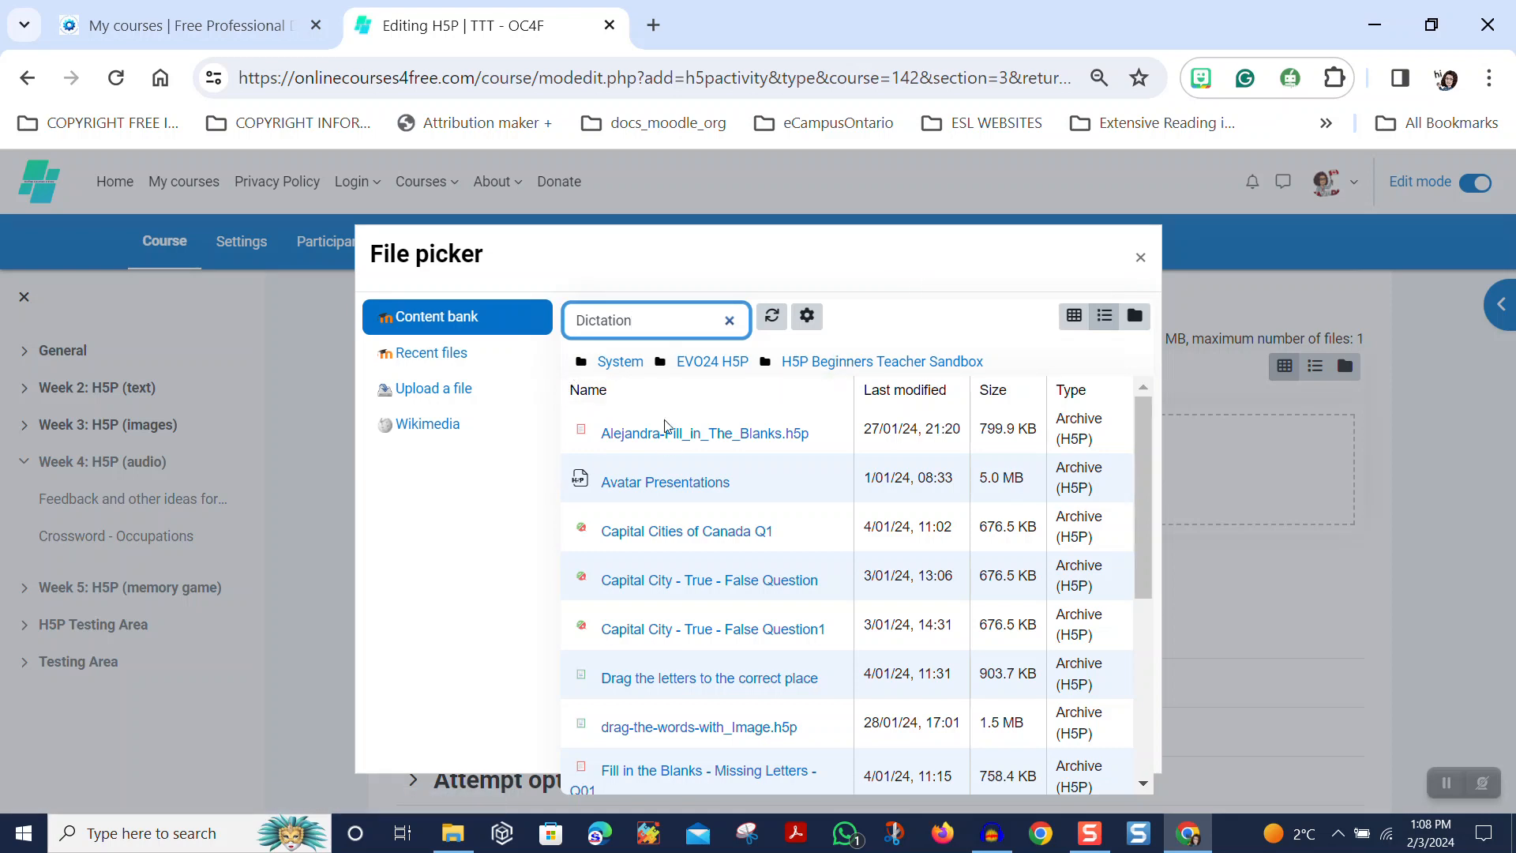
pyautogui.press('Return')
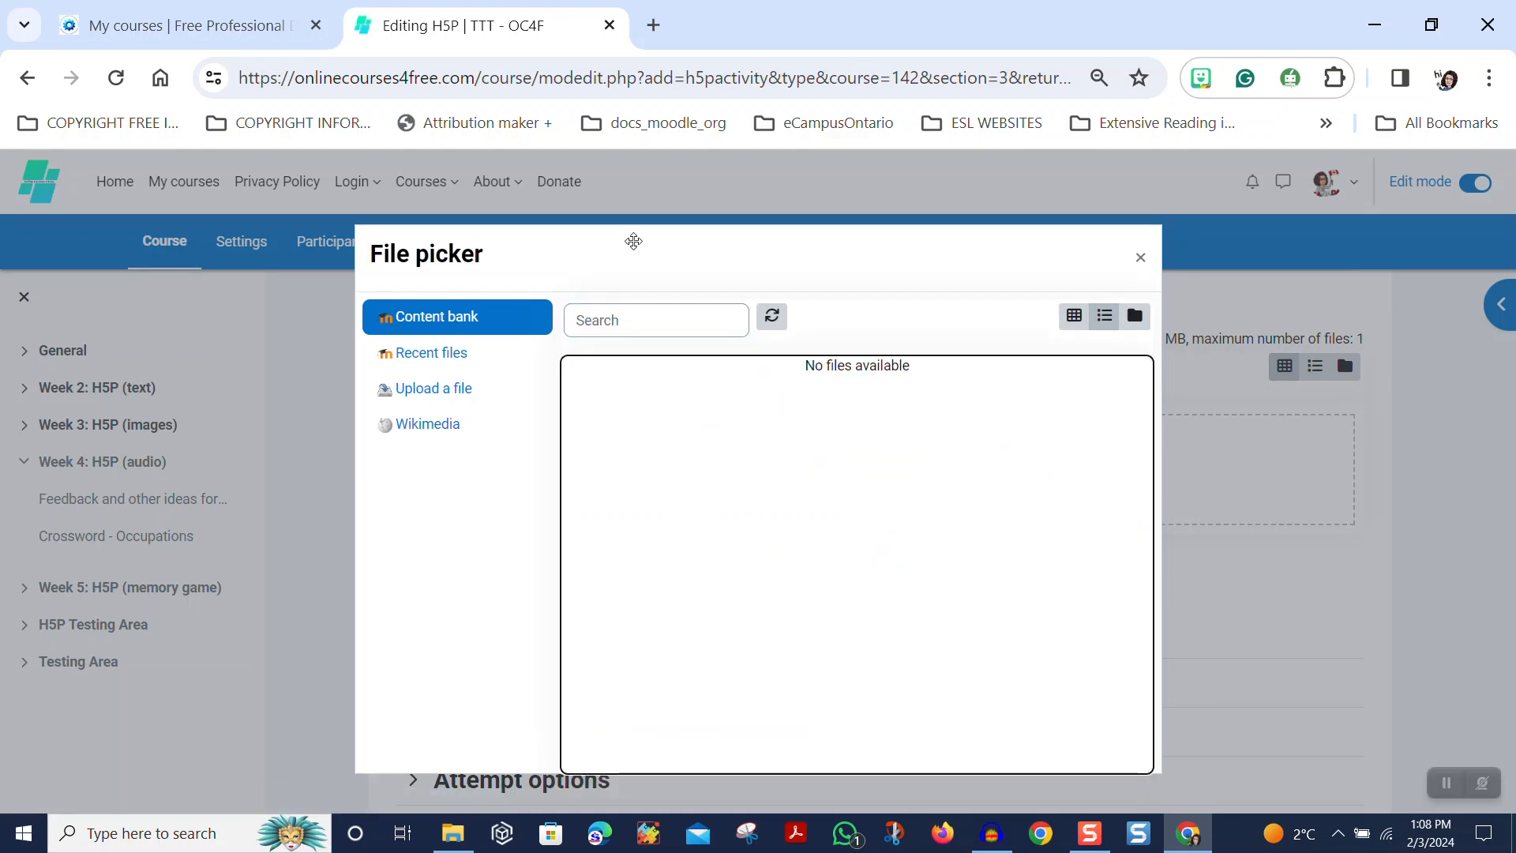
pyautogui.click(630, 320)
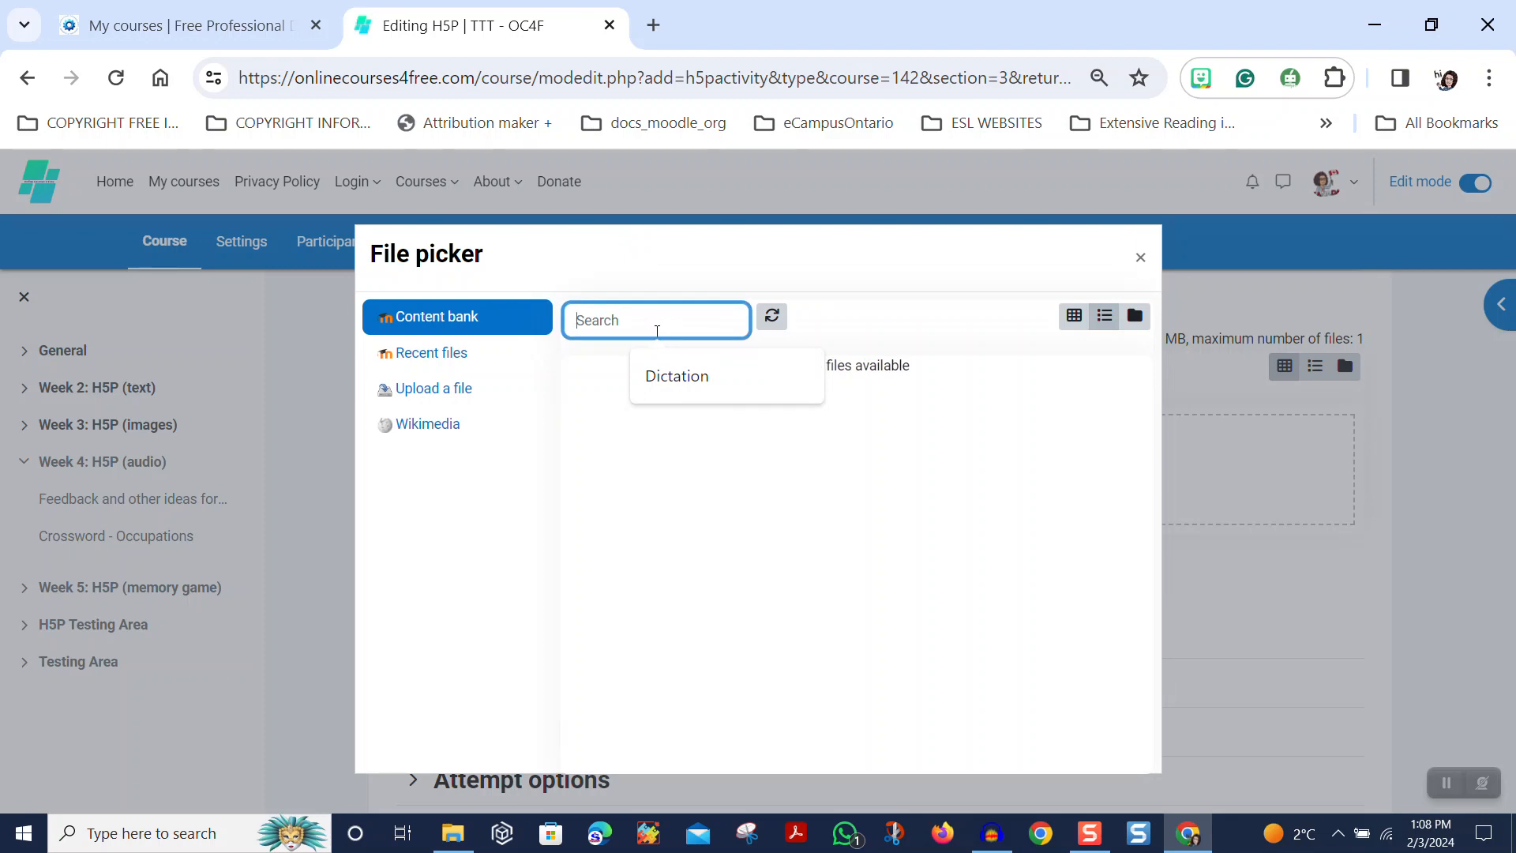
pyautogui.click(472, 326)
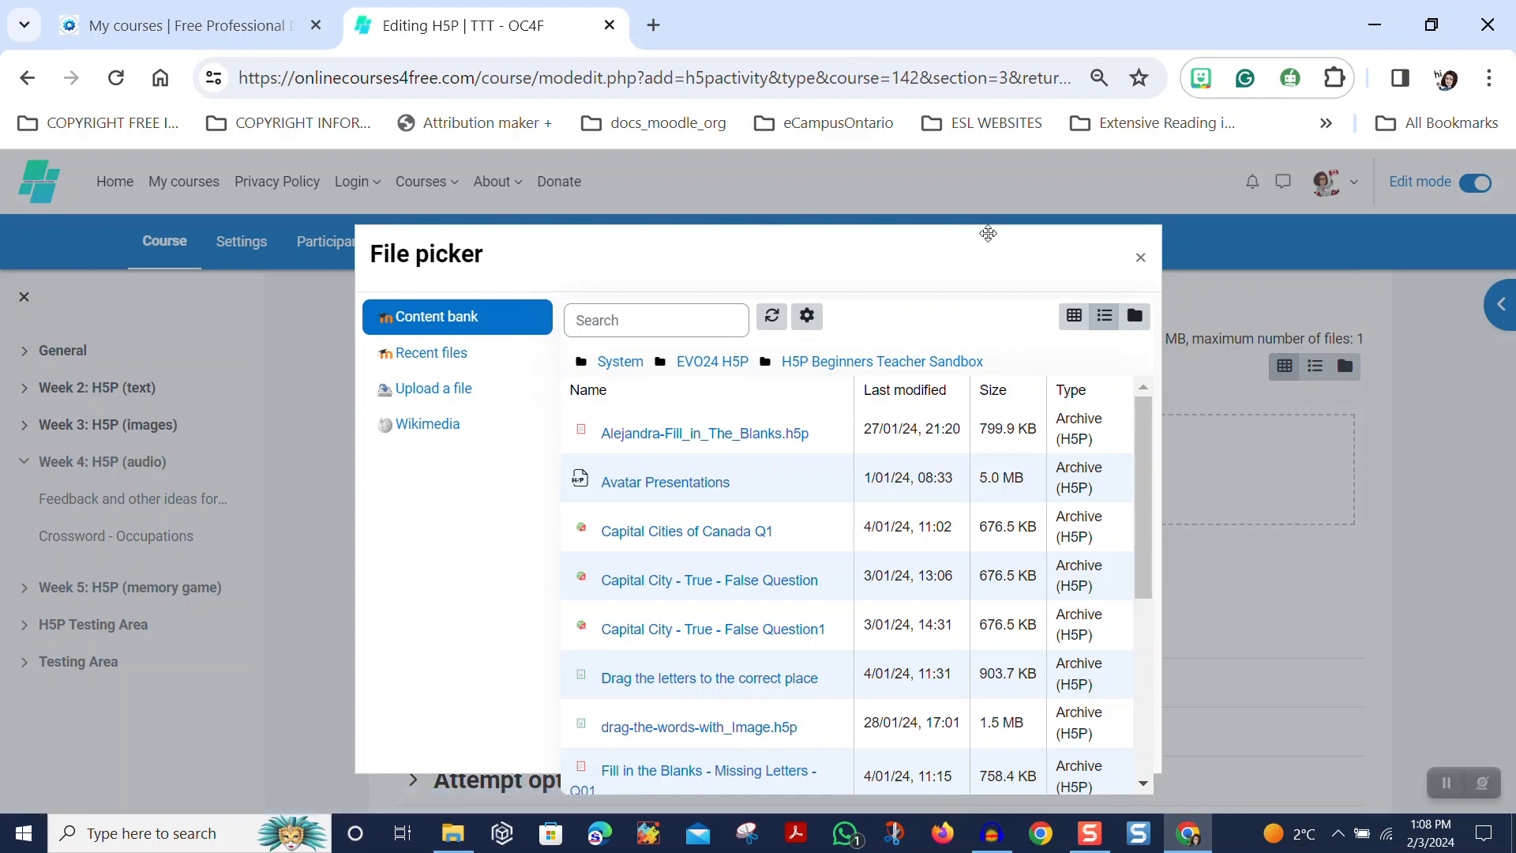
# Search the content bank files for "new" and go back to the complete list
pyautogui.click(633, 315)
pyautogui.write('new')
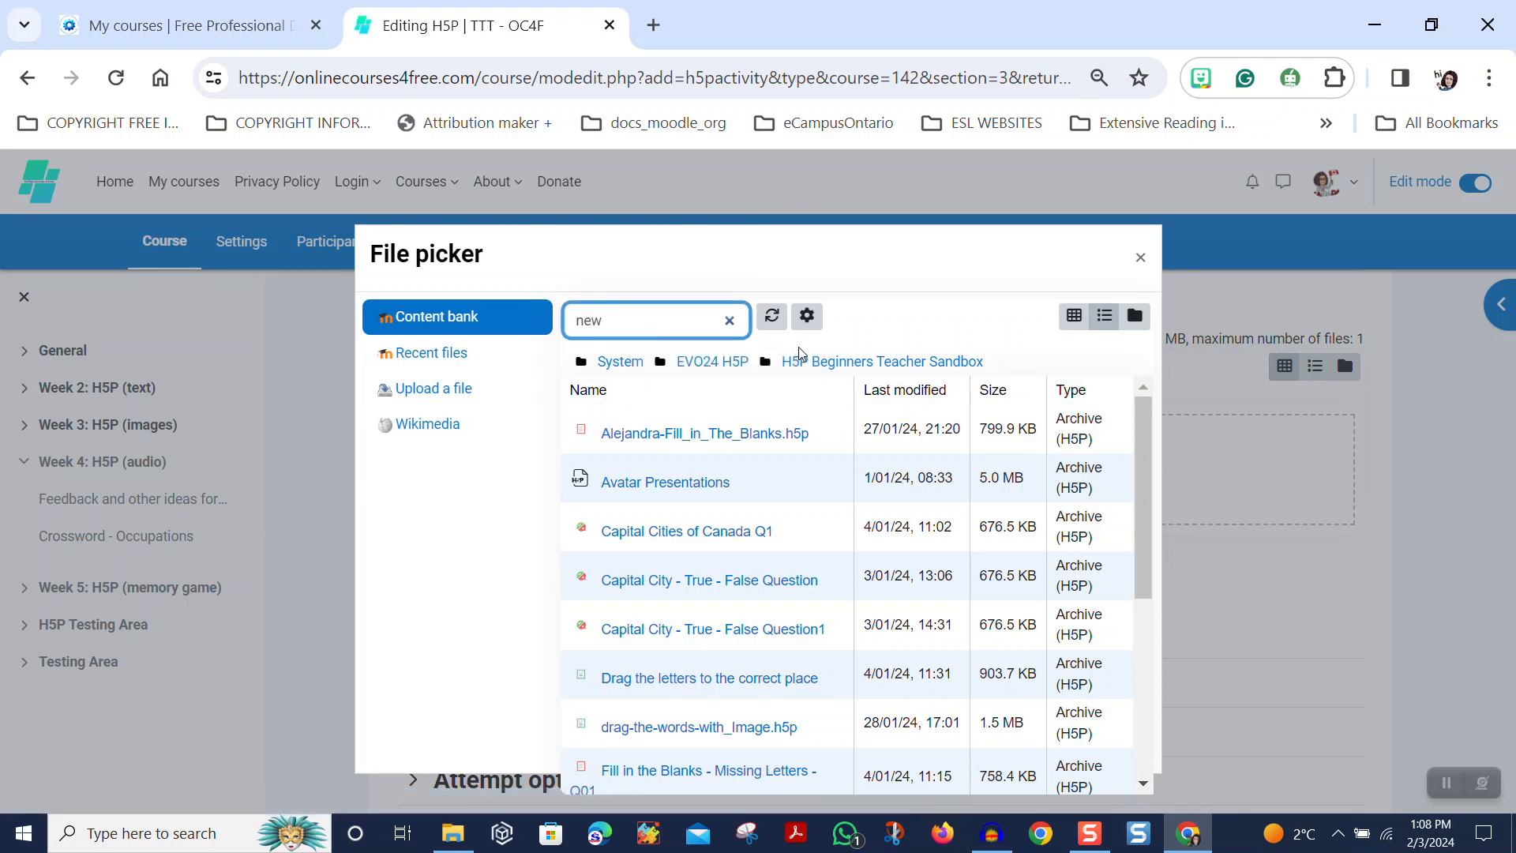
pyautogui.press('Return')
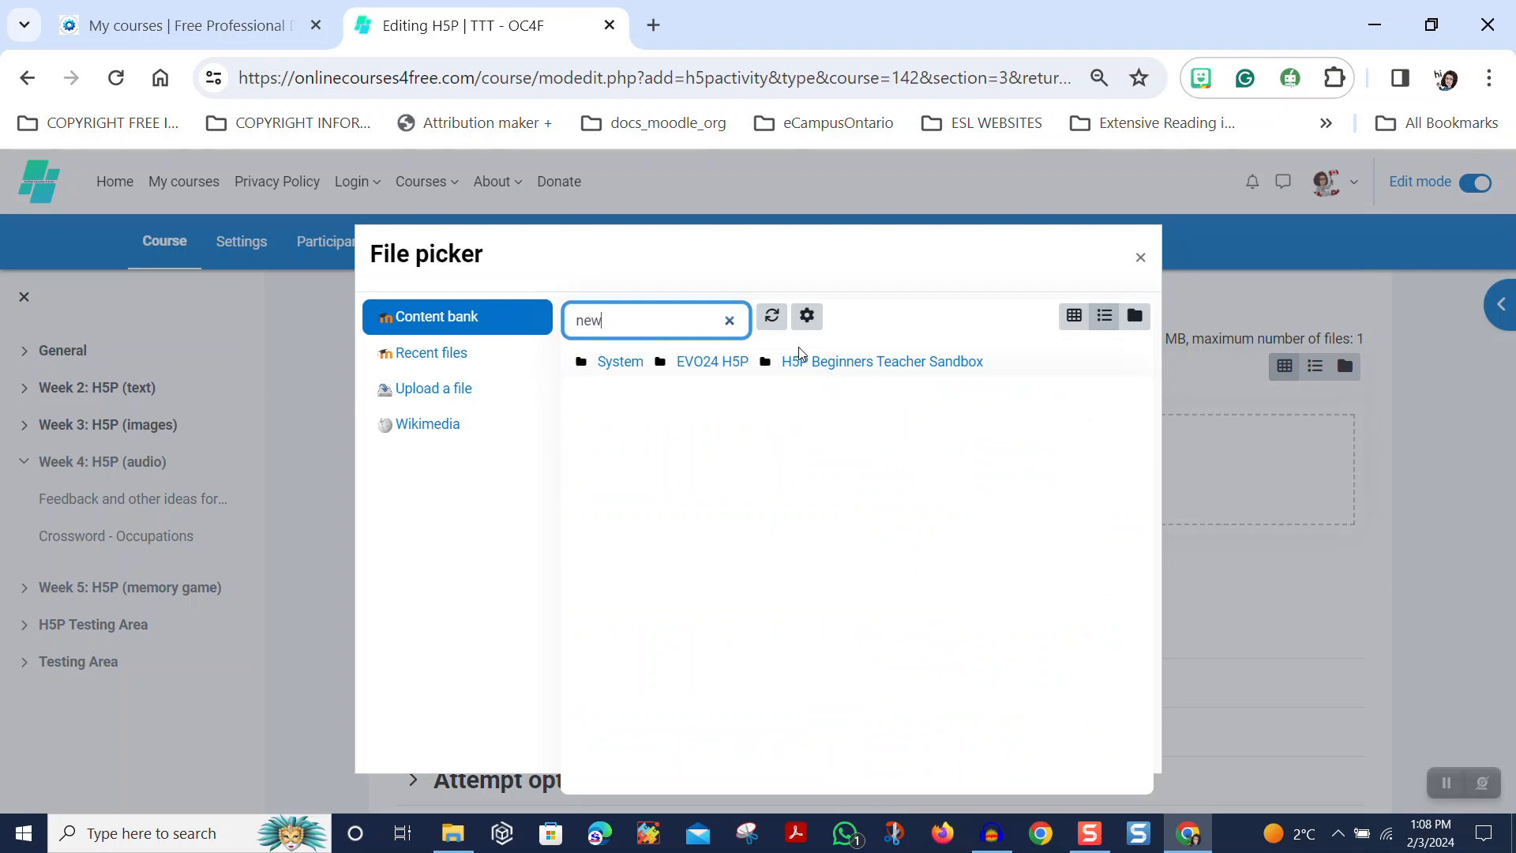
pyautogui.click(632, 323)
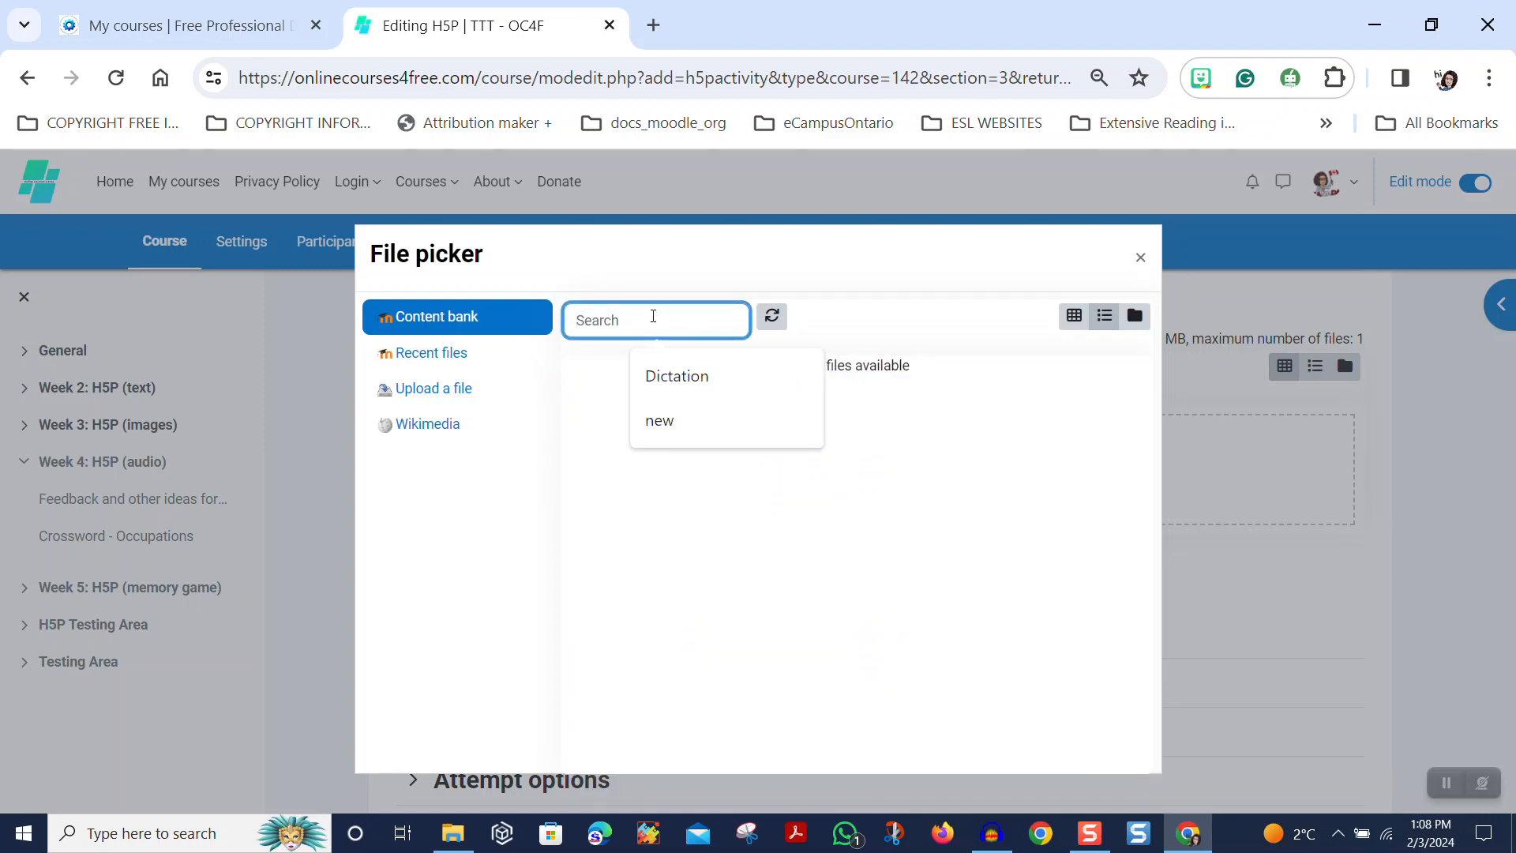
pyautogui.click(439, 317)
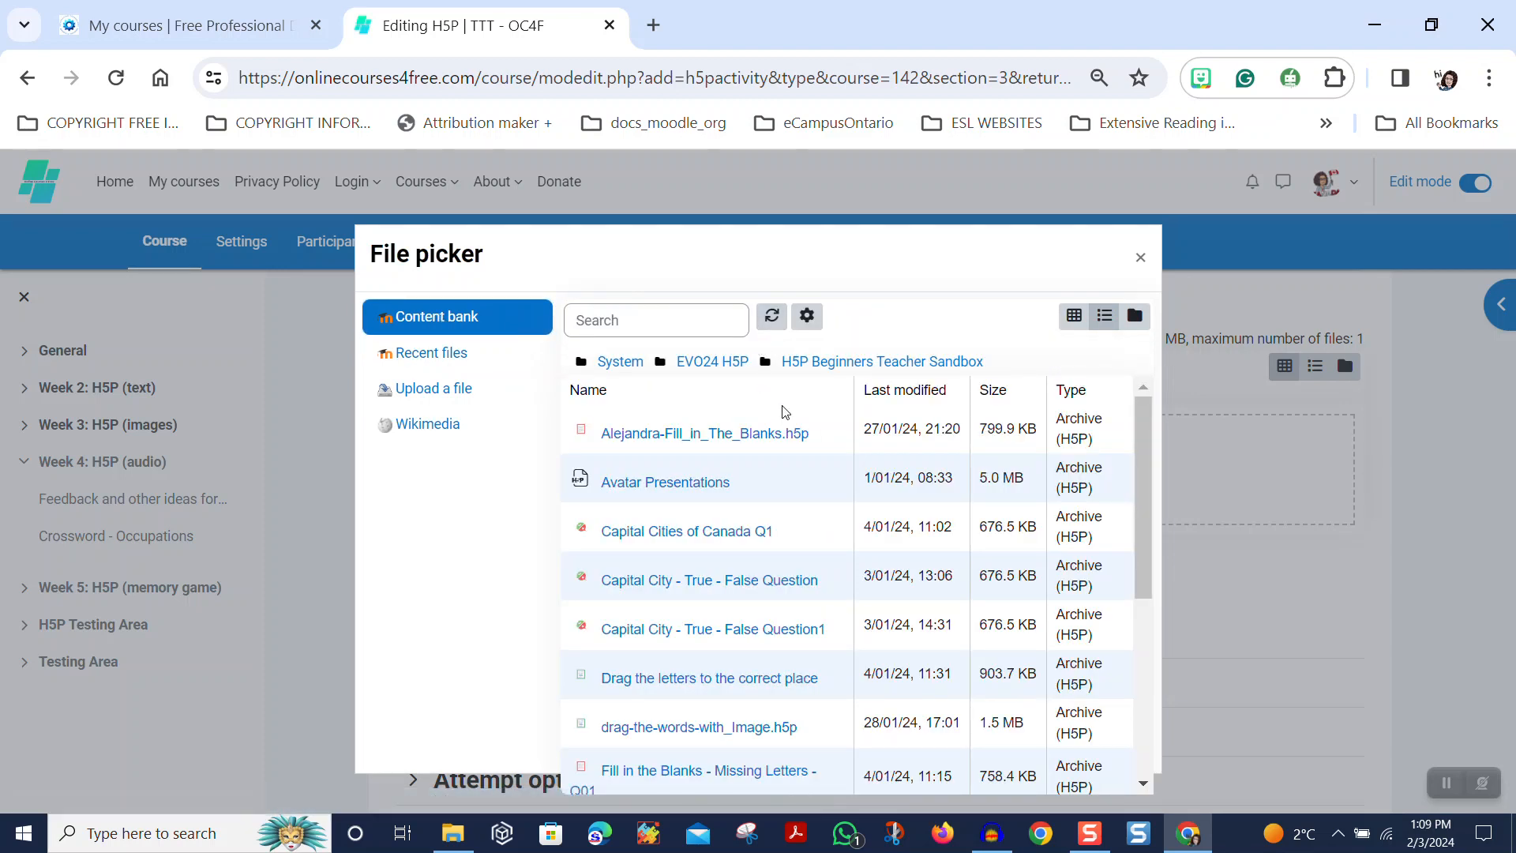
# Select "The Radley Family" from the content bank as the package file, saving it as "dictation-the_Radley_Family.h5p"
pyautogui.scroll(-5, 784, 412)
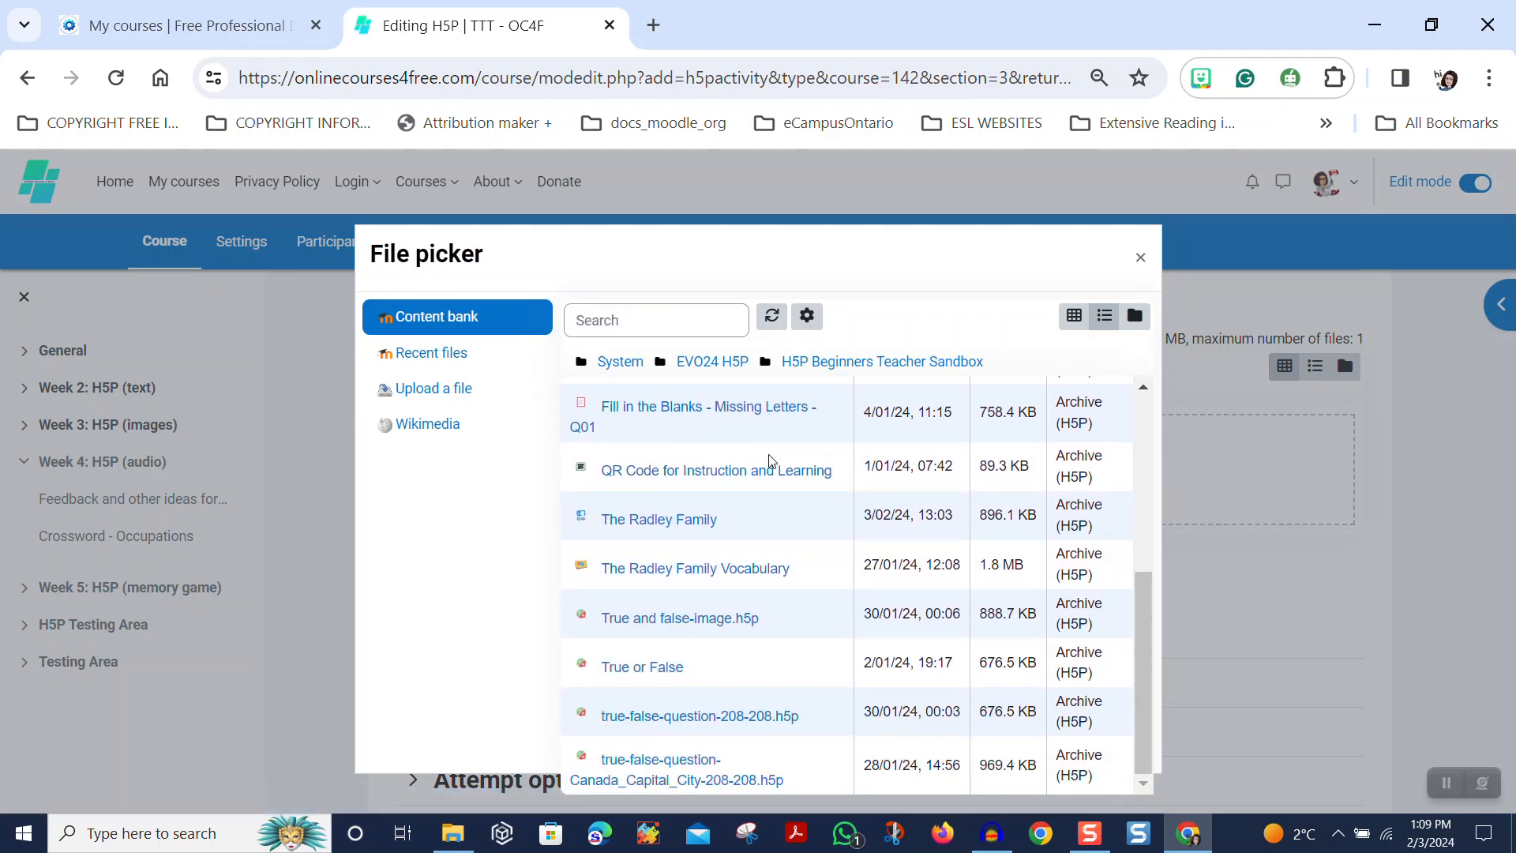
pyautogui.doubleClick(648, 527)
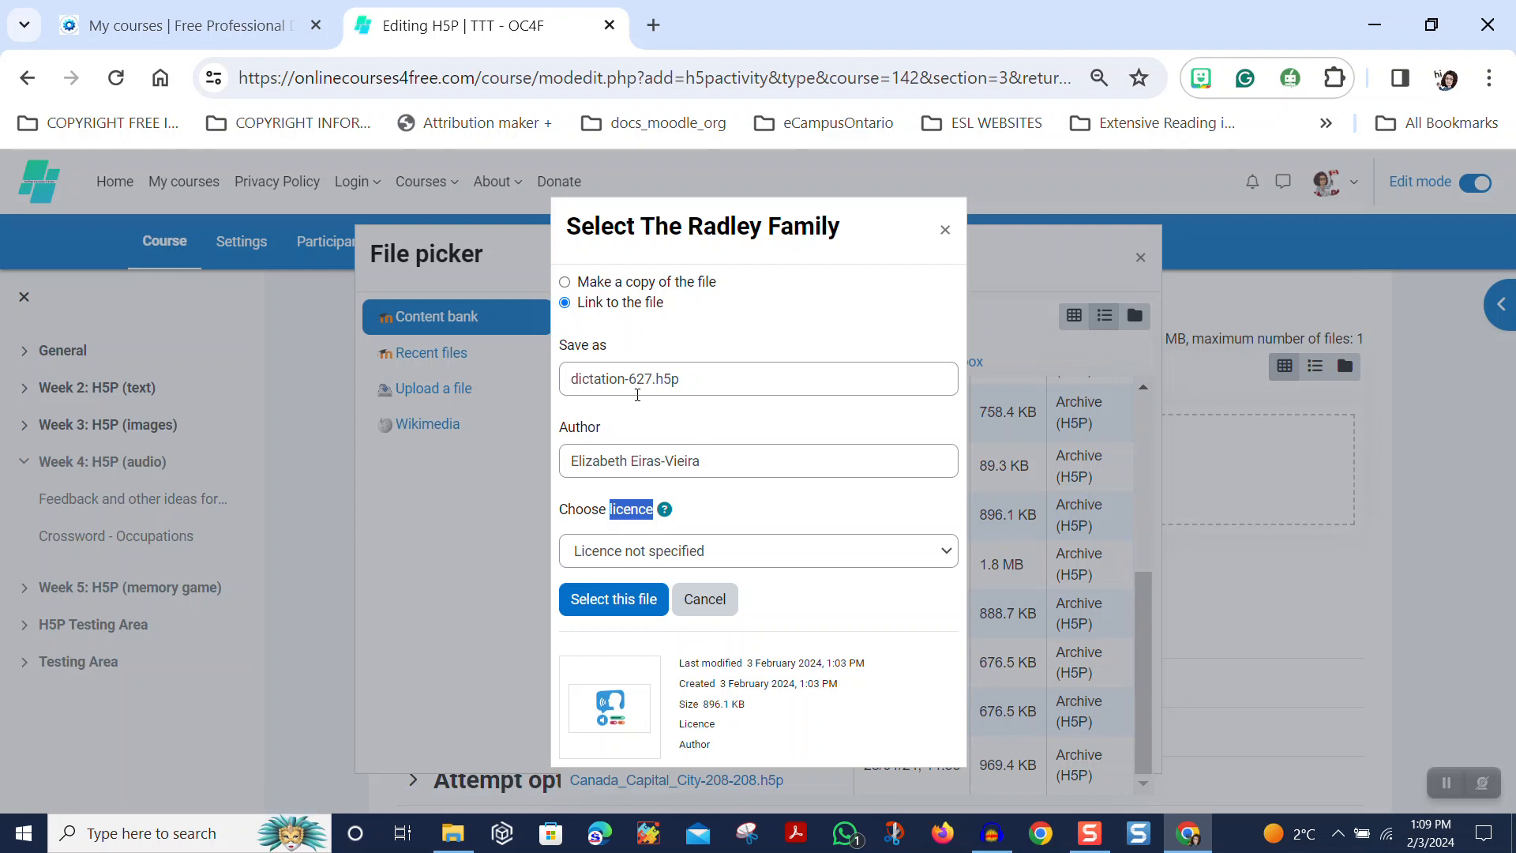
pyautogui.click(624, 381)
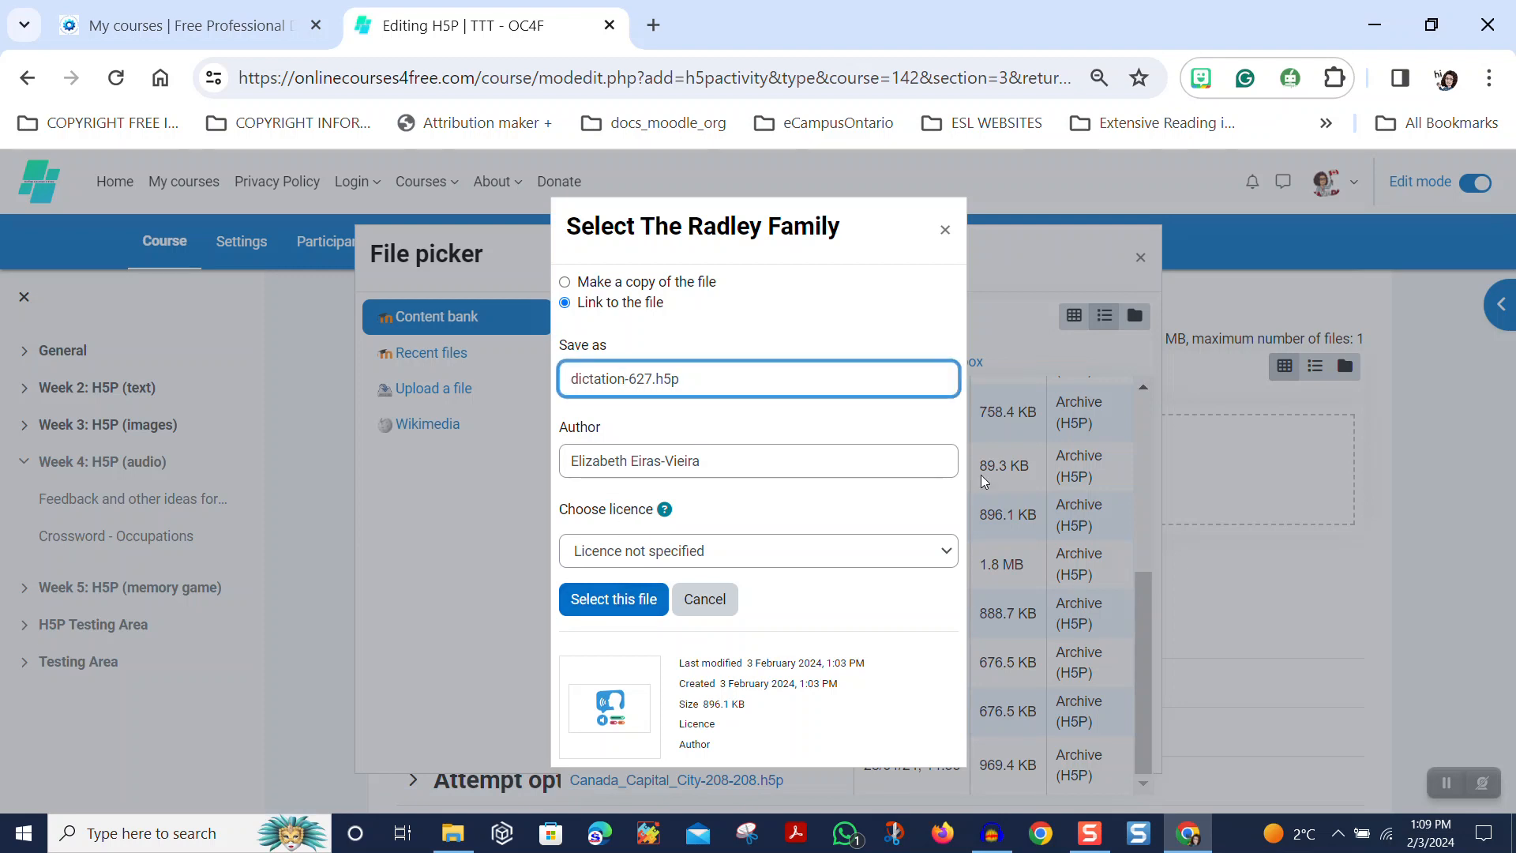
pyautogui.press('BackSpace')
pyautogui.press('BackSpace')
pyautogui.press('BackSpace')
pyautogui.write('t')
pyautogui.write('he_Radley_Fam')
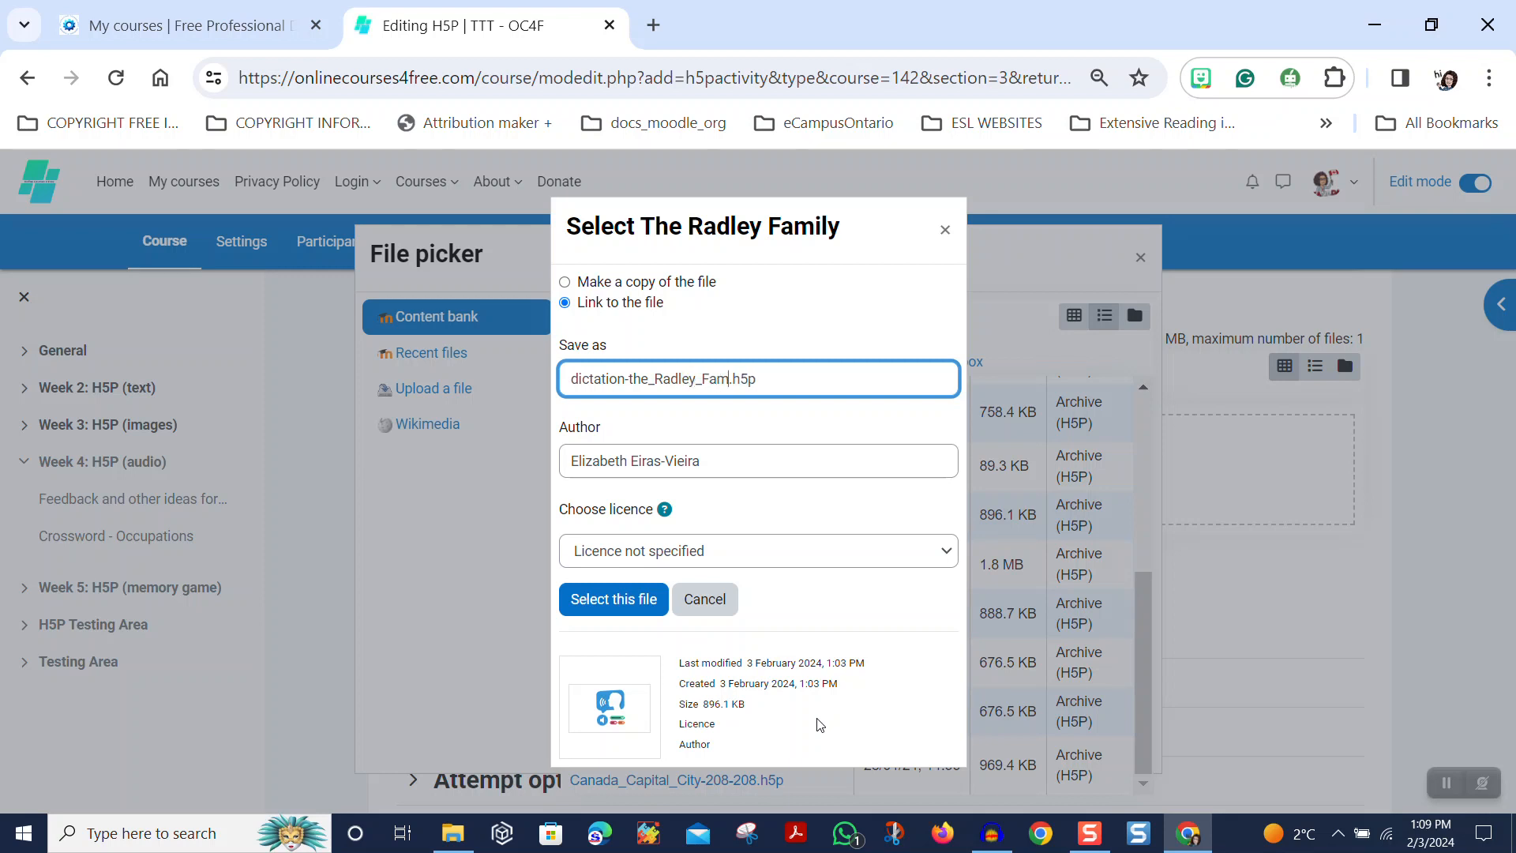
pyautogui.write('ily')
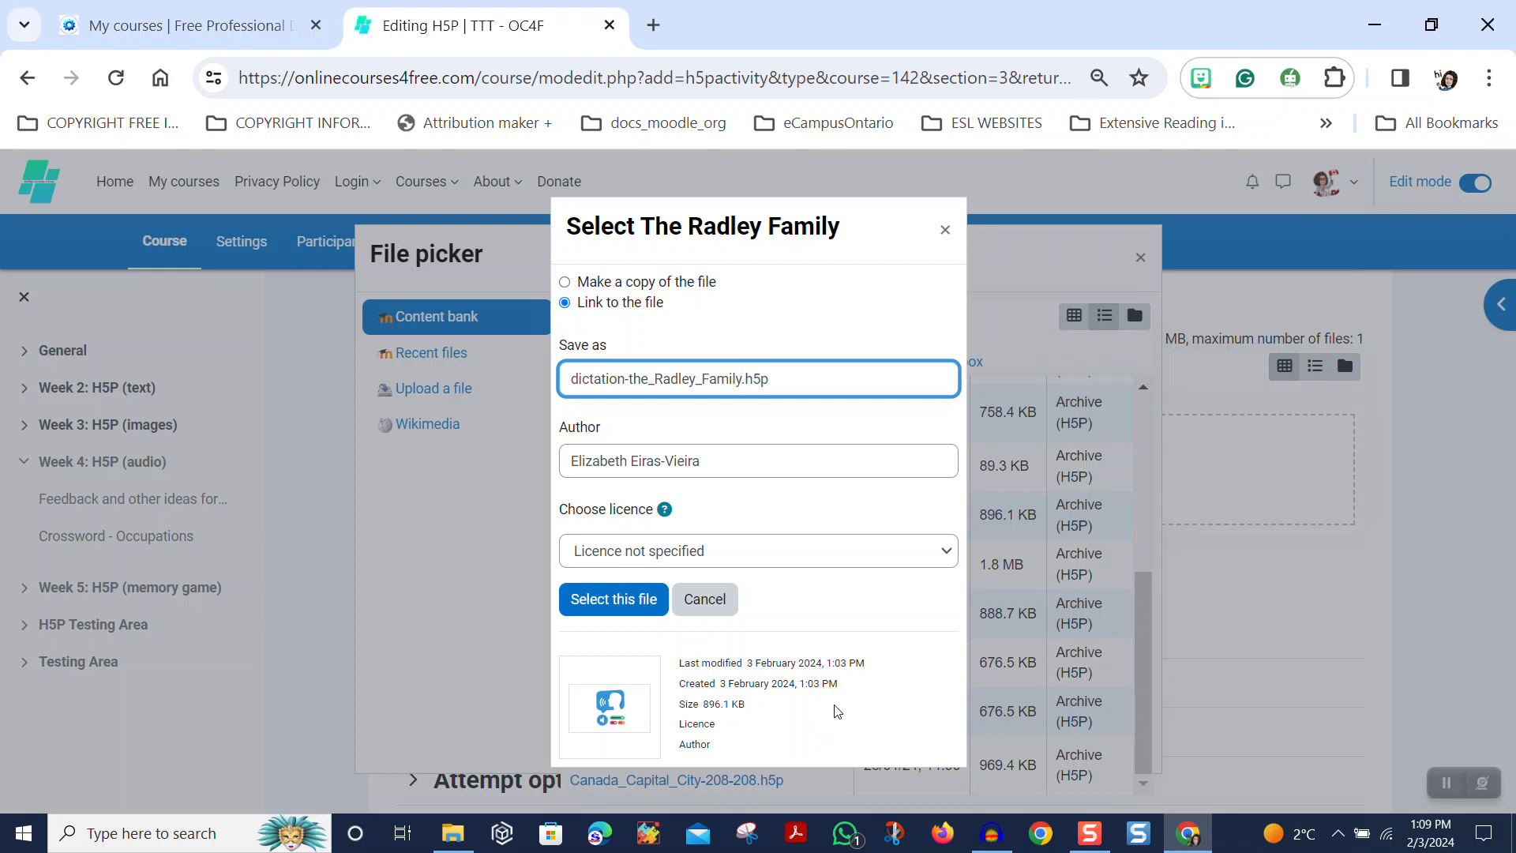
pyautogui.click(610, 600)
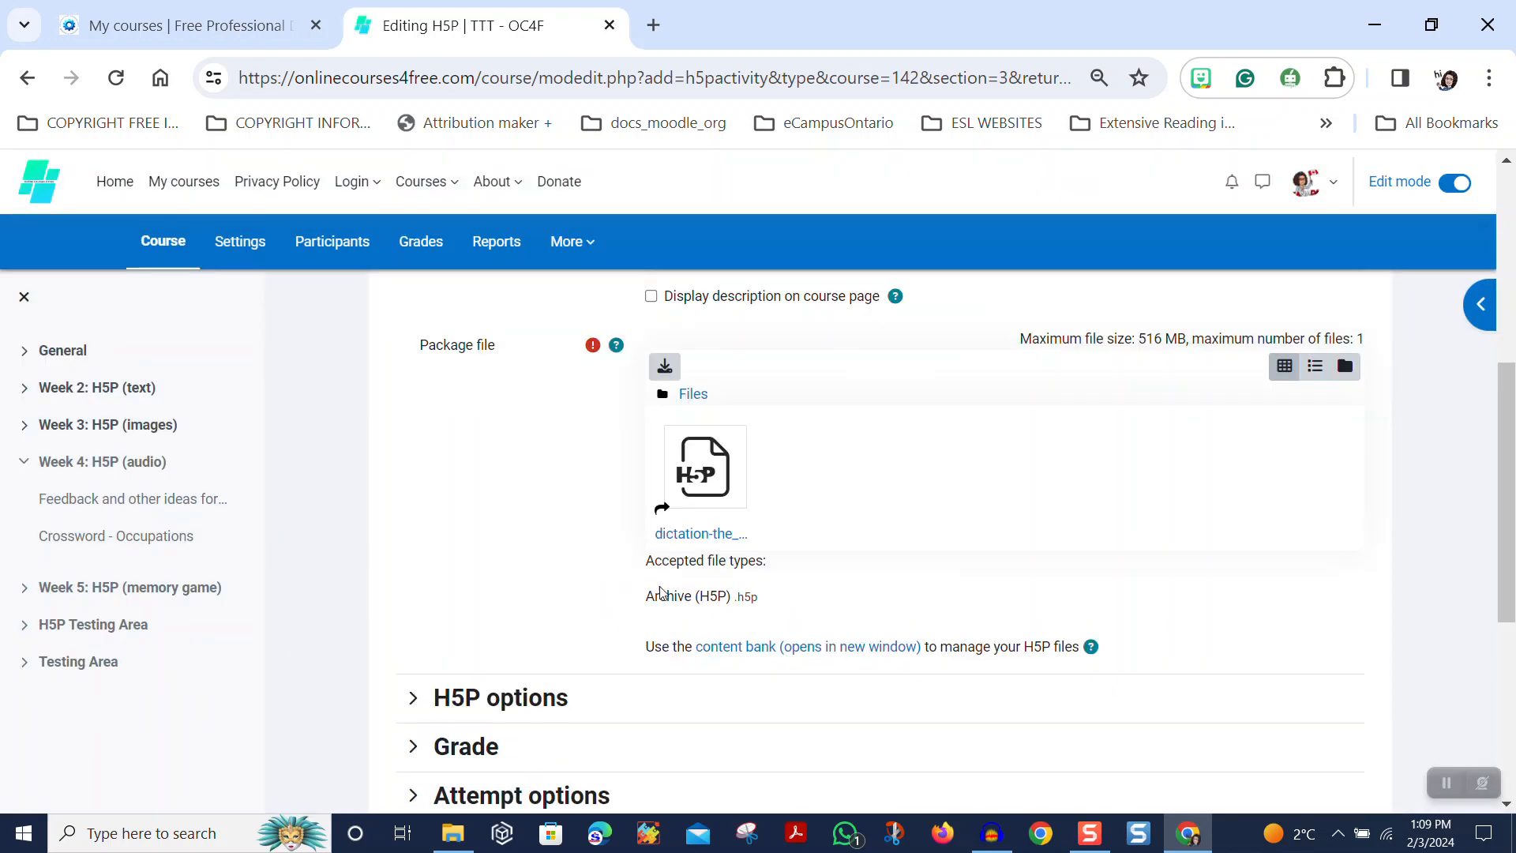
# Enable Allow download, Embed button and Copyright button in the activity's H5P options
pyautogui.scroll(-5, 778, 576)
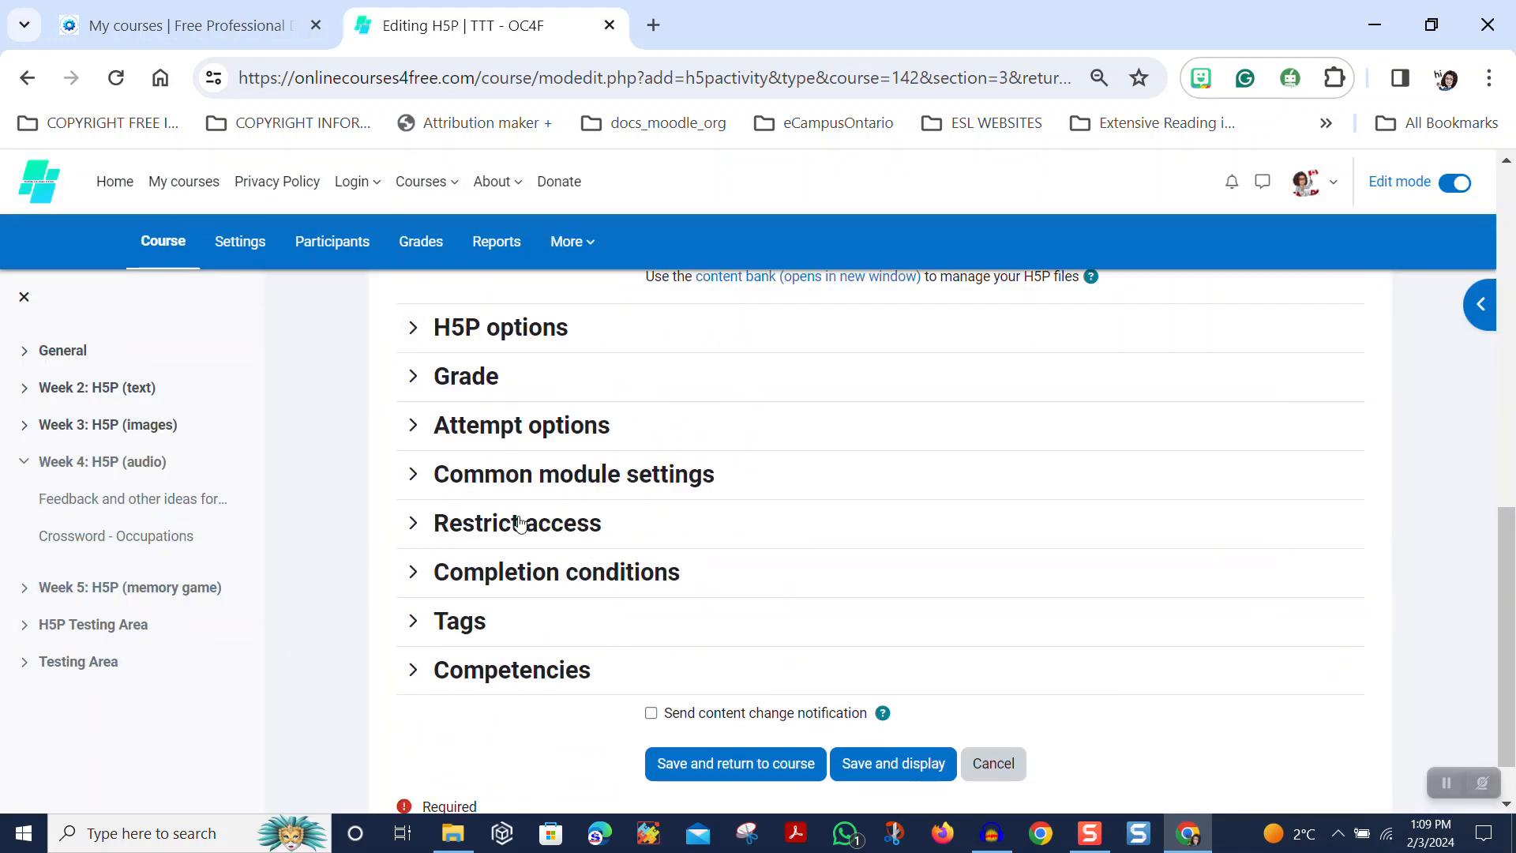
pyautogui.click(413, 327)
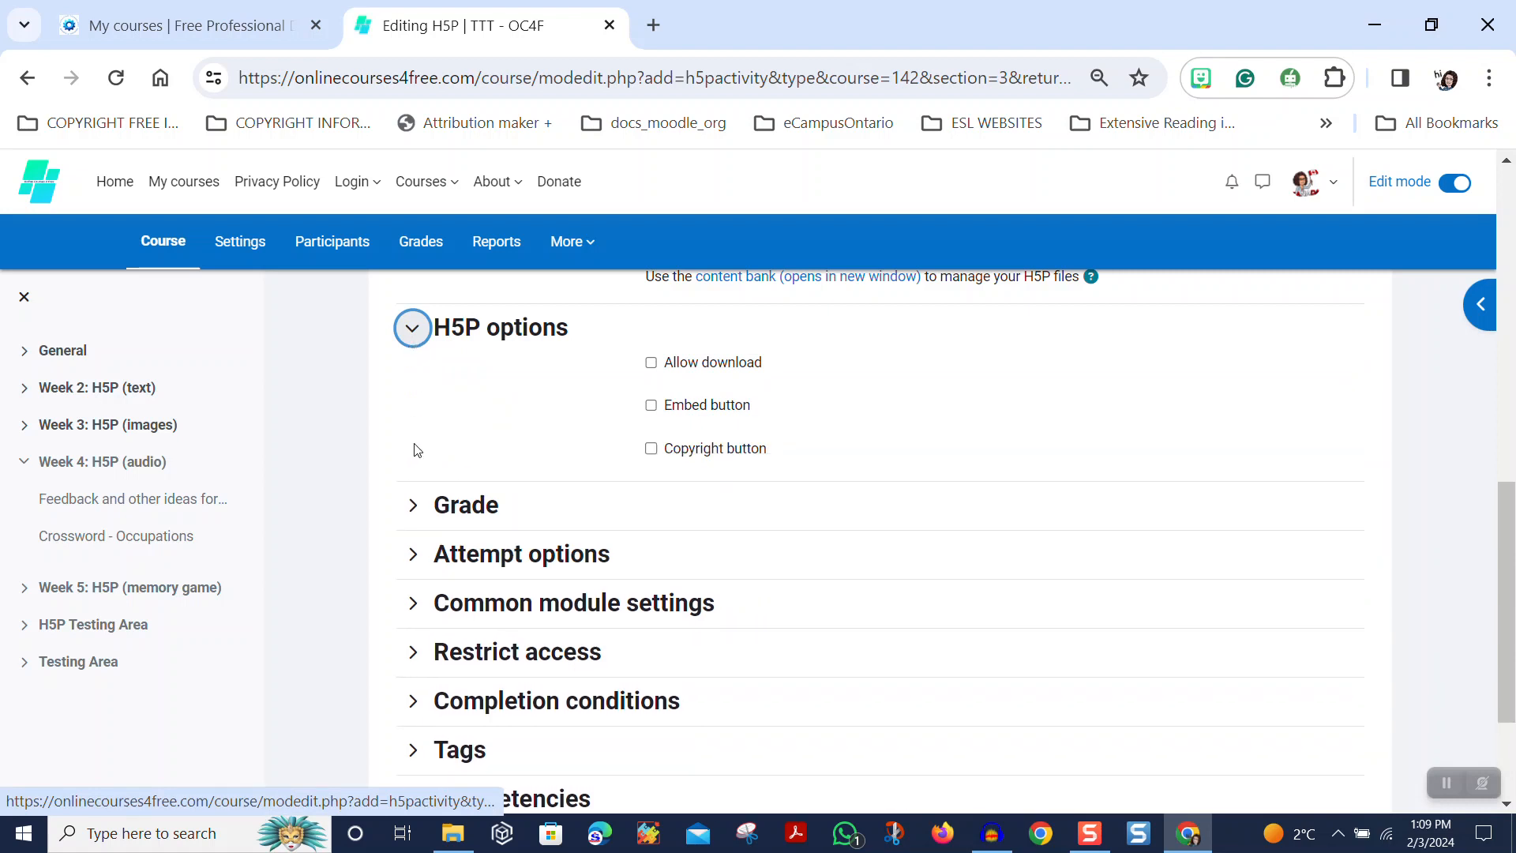
pyautogui.click(651, 362)
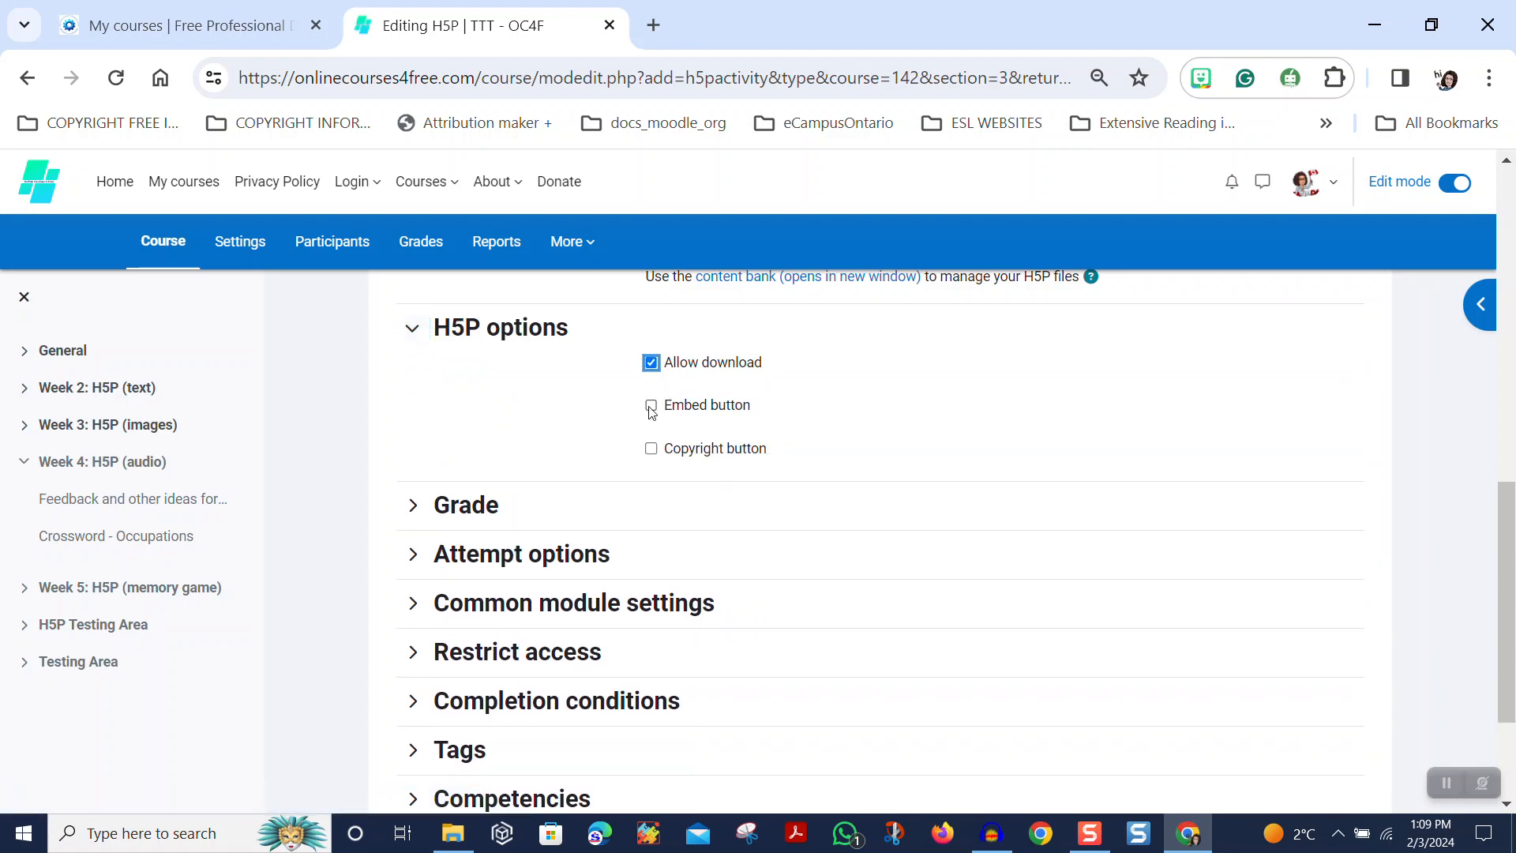
pyautogui.click(652, 406)
pyautogui.click(652, 449)
# Set the activity's grade to pass to 70
pyautogui.click(407, 505)
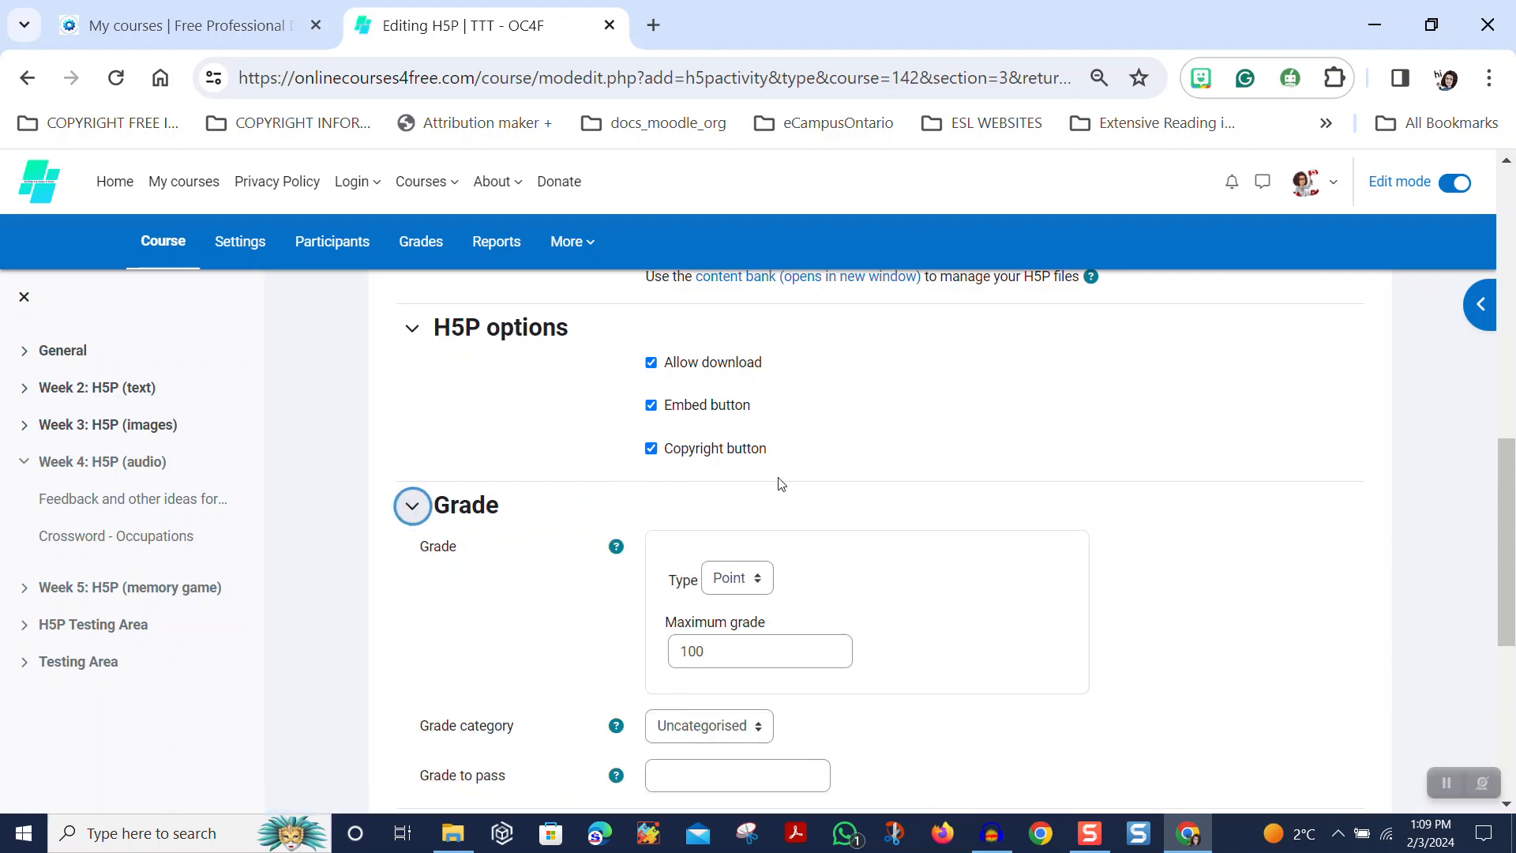
pyautogui.scroll(-1, 812, 471)
pyautogui.click(677, 649)
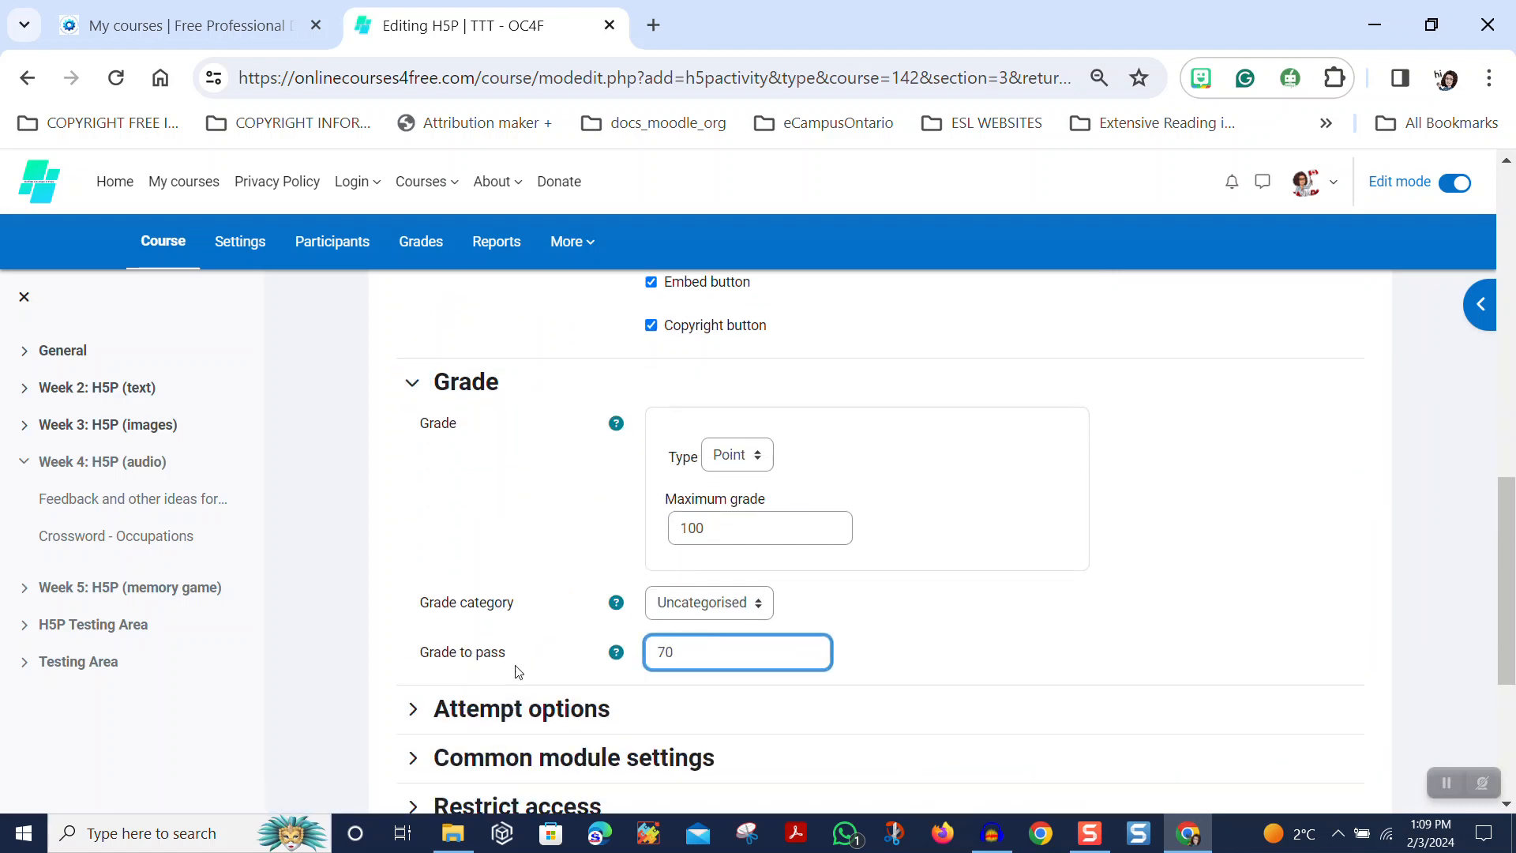
# Review the attempt options with their grading method, the common module settings and the access restrictions
pyautogui.click(478, 715)
pyautogui.scroll(-4, 790, 582)
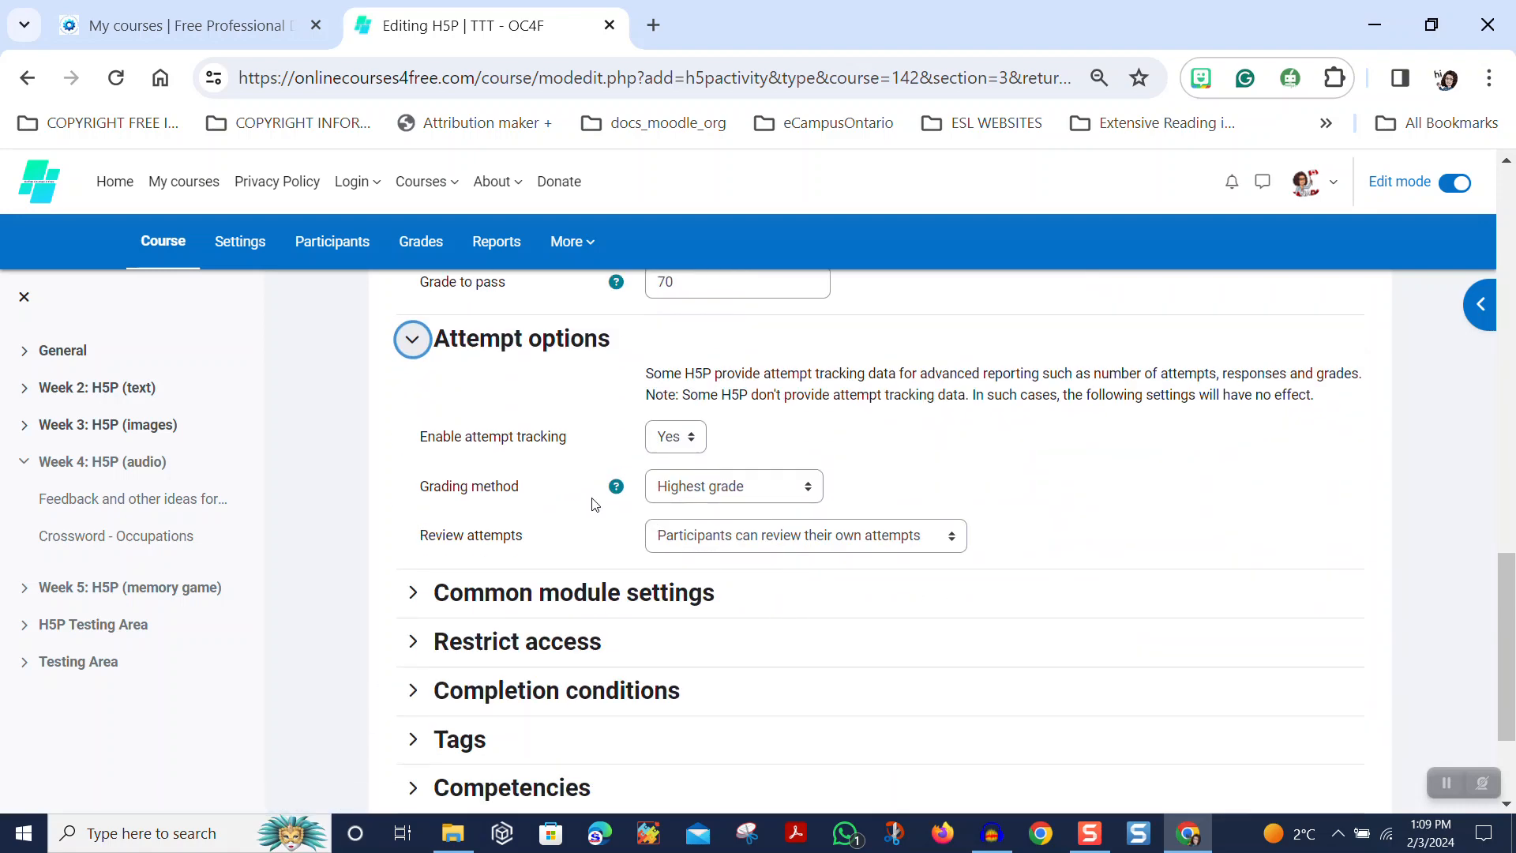
pyautogui.click(773, 493)
pyautogui.click(773, 495)
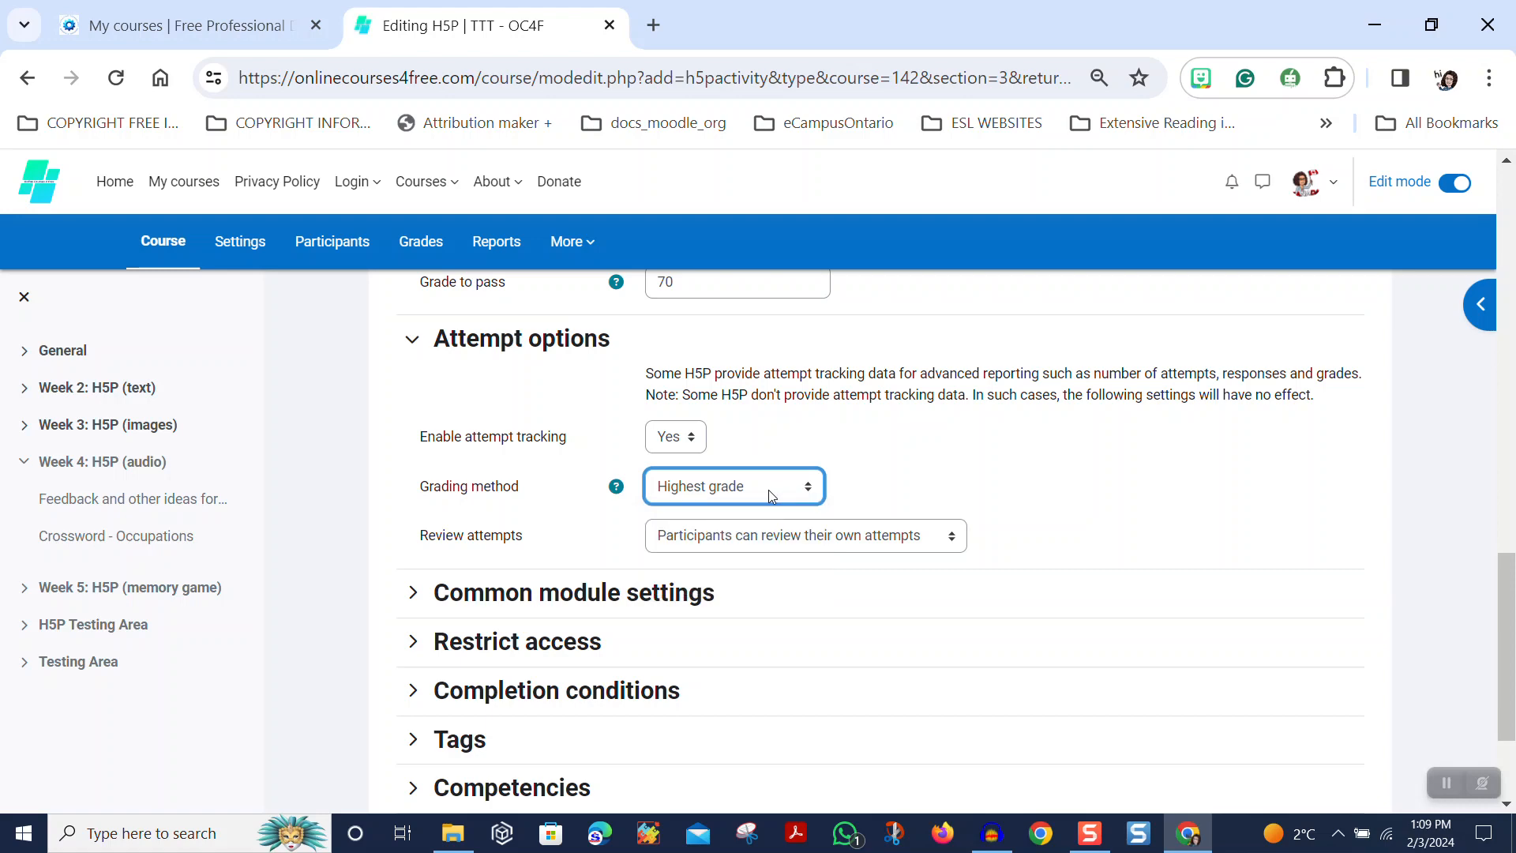
pyautogui.click(412, 593)
pyautogui.scroll(-5, 684, 572)
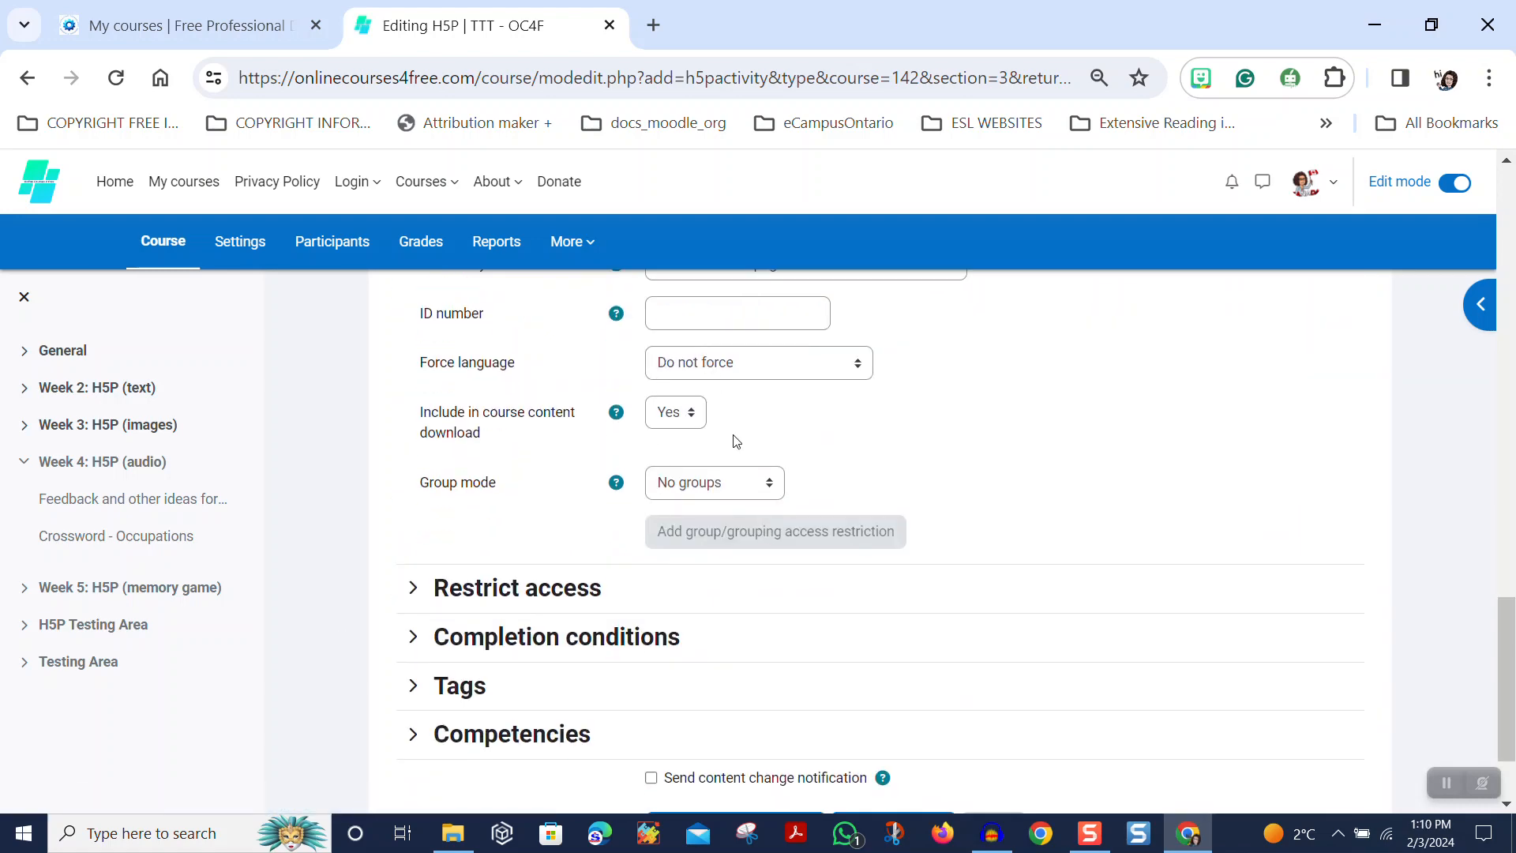
pyautogui.click(491, 589)
pyautogui.scroll(-2, 541, 597)
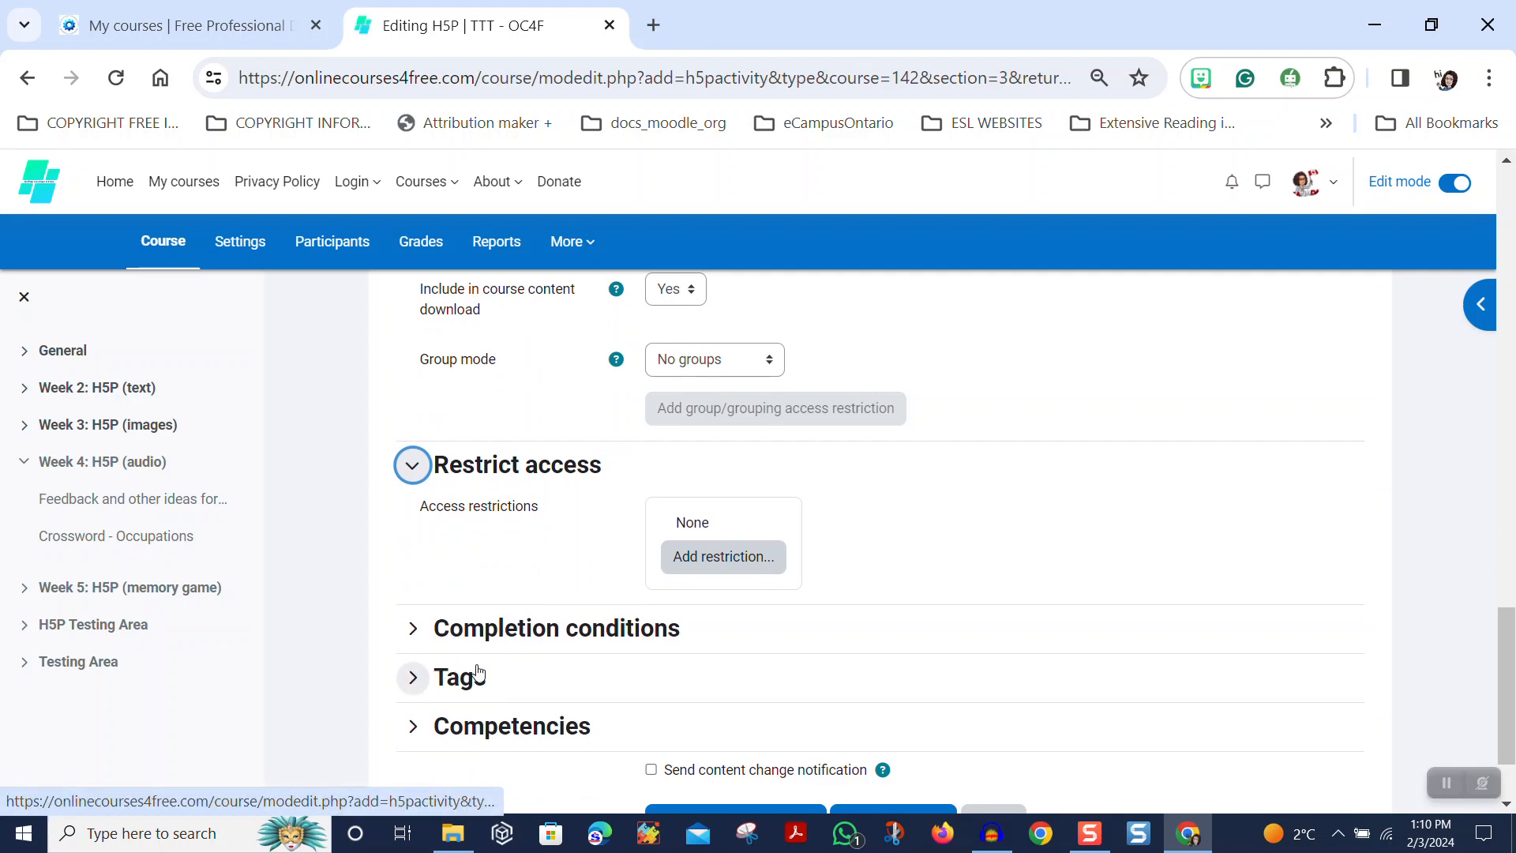
# Add a completion requirement that students receive a grade, with Passing grade selected
pyautogui.click(499, 630)
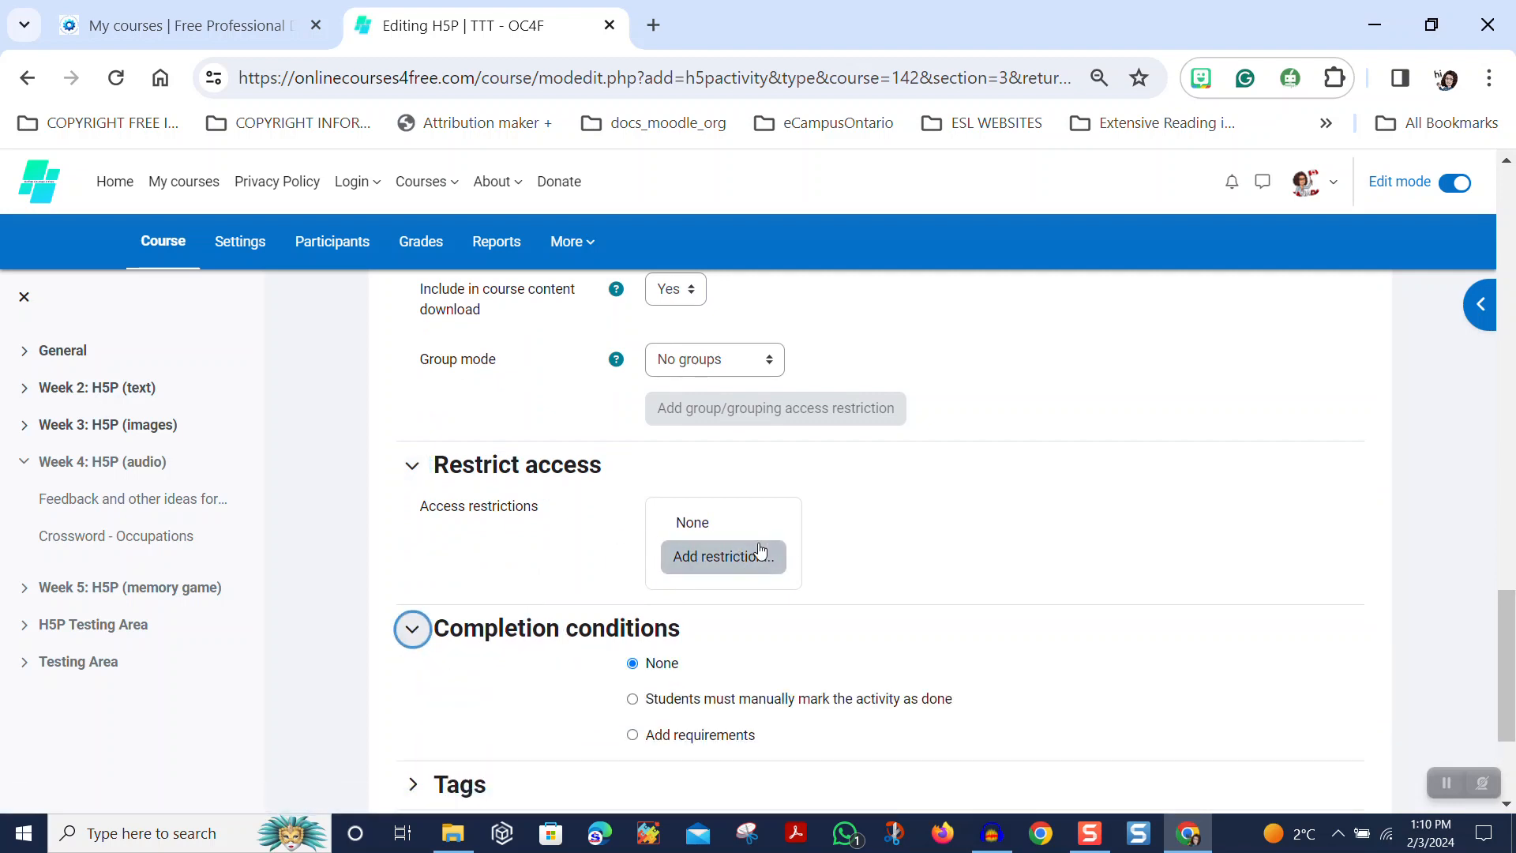
pyautogui.scroll(-2, 920, 406)
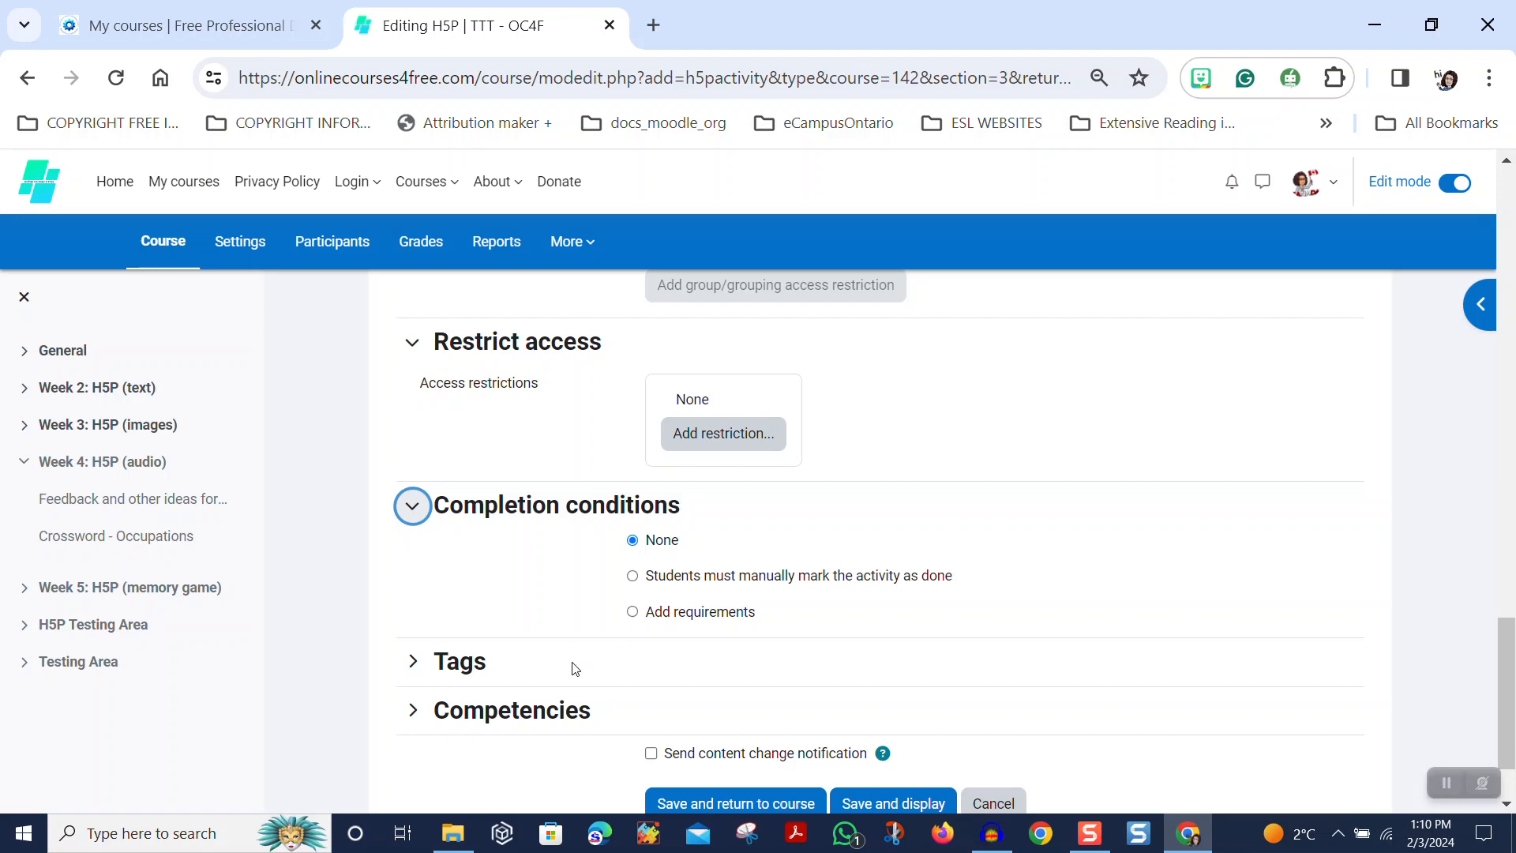
pyautogui.click(632, 612)
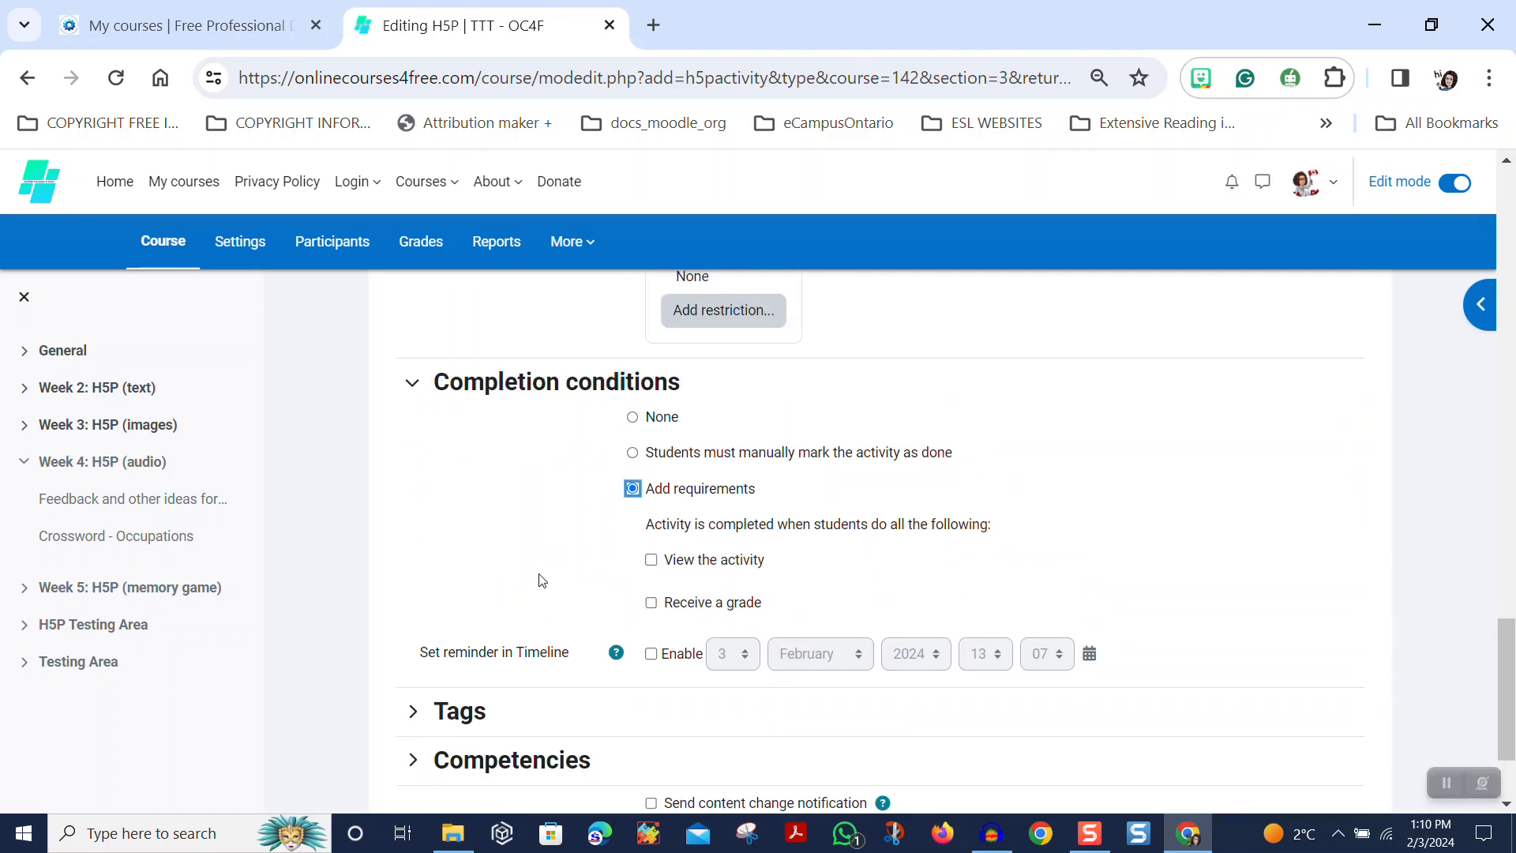
pyautogui.click(653, 604)
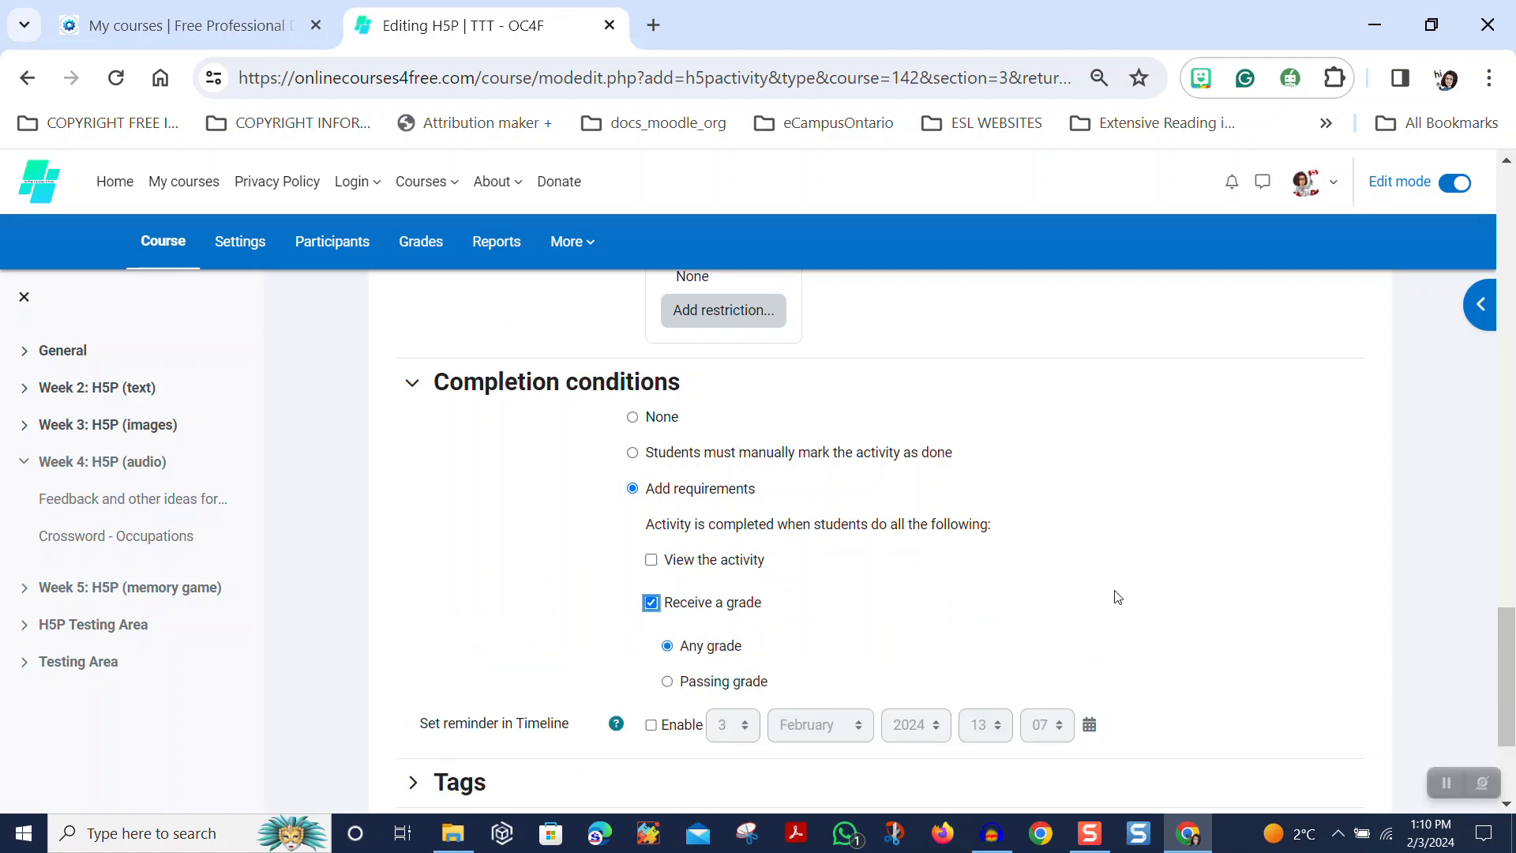
pyautogui.click(667, 683)
# Check the tags and competencies settings, and save and display the new H5P activity
pyautogui.scroll(-3, 489, 618)
pyautogui.click(412, 553)
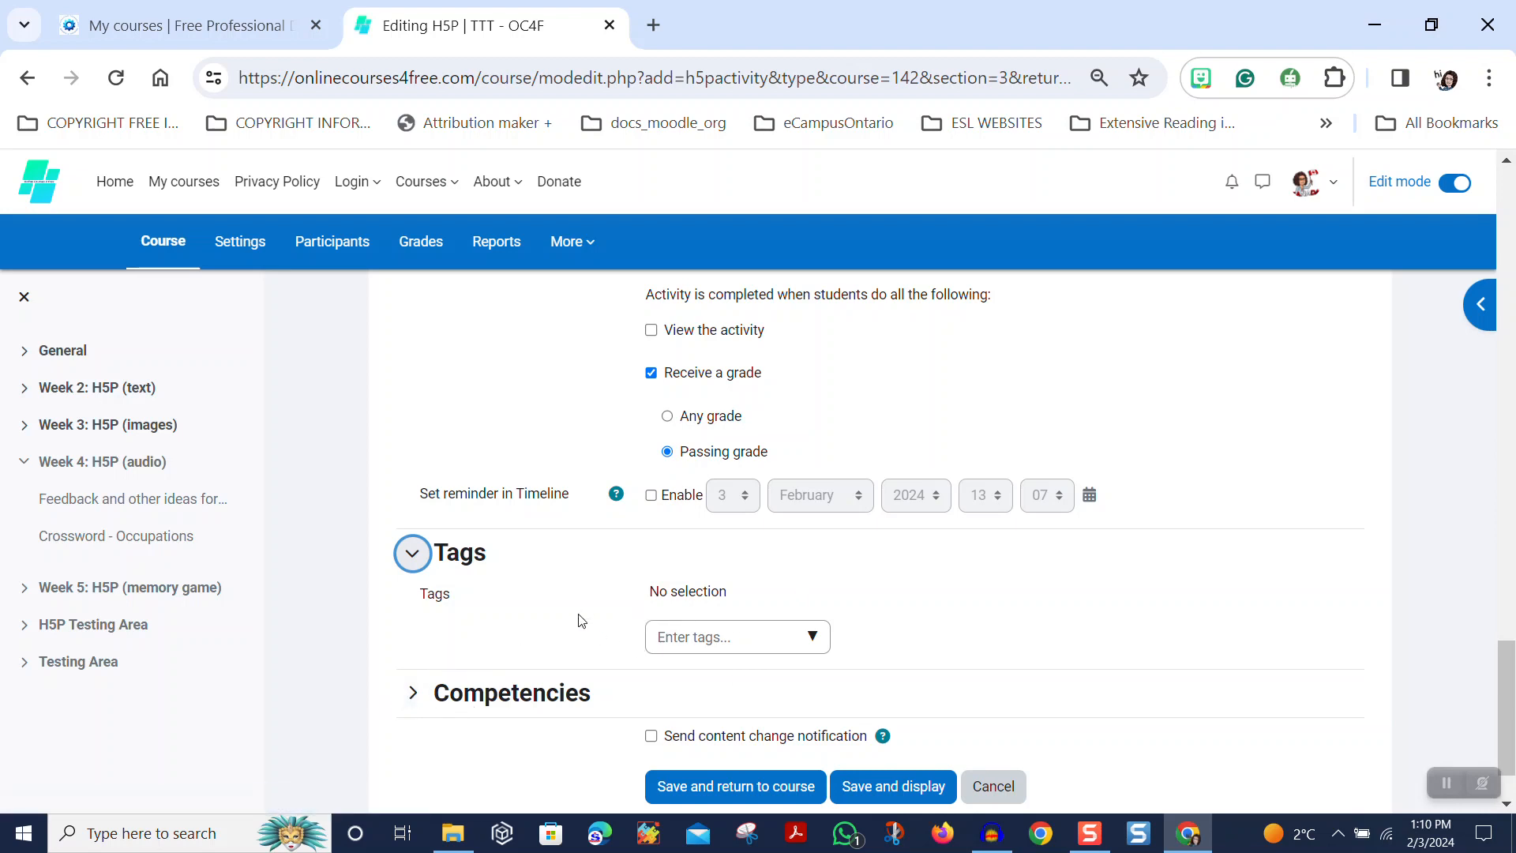
pyautogui.click(414, 694)
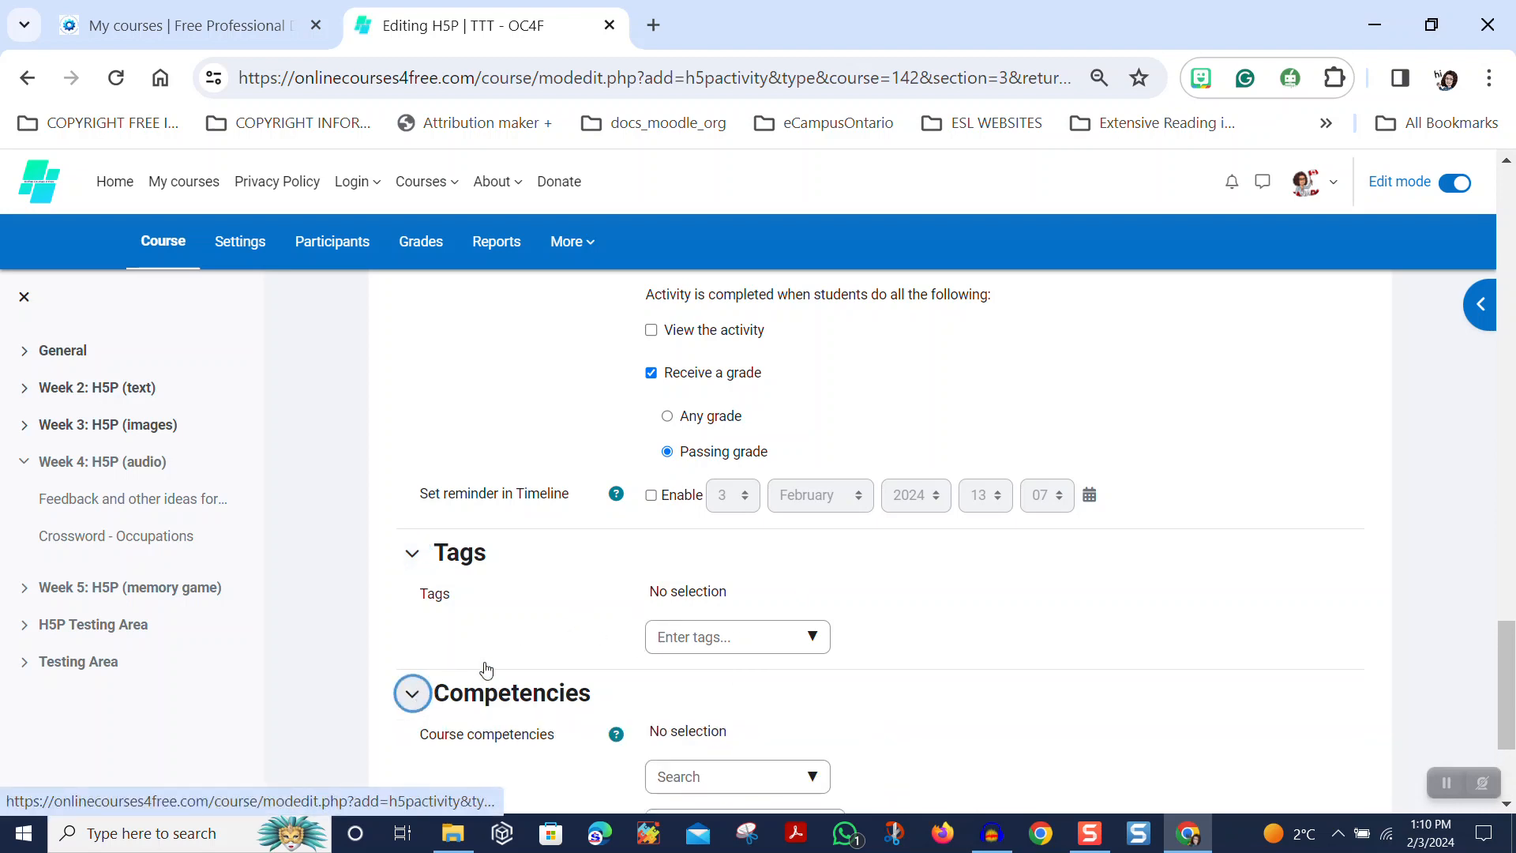
pyautogui.scroll(-3, 1035, 519)
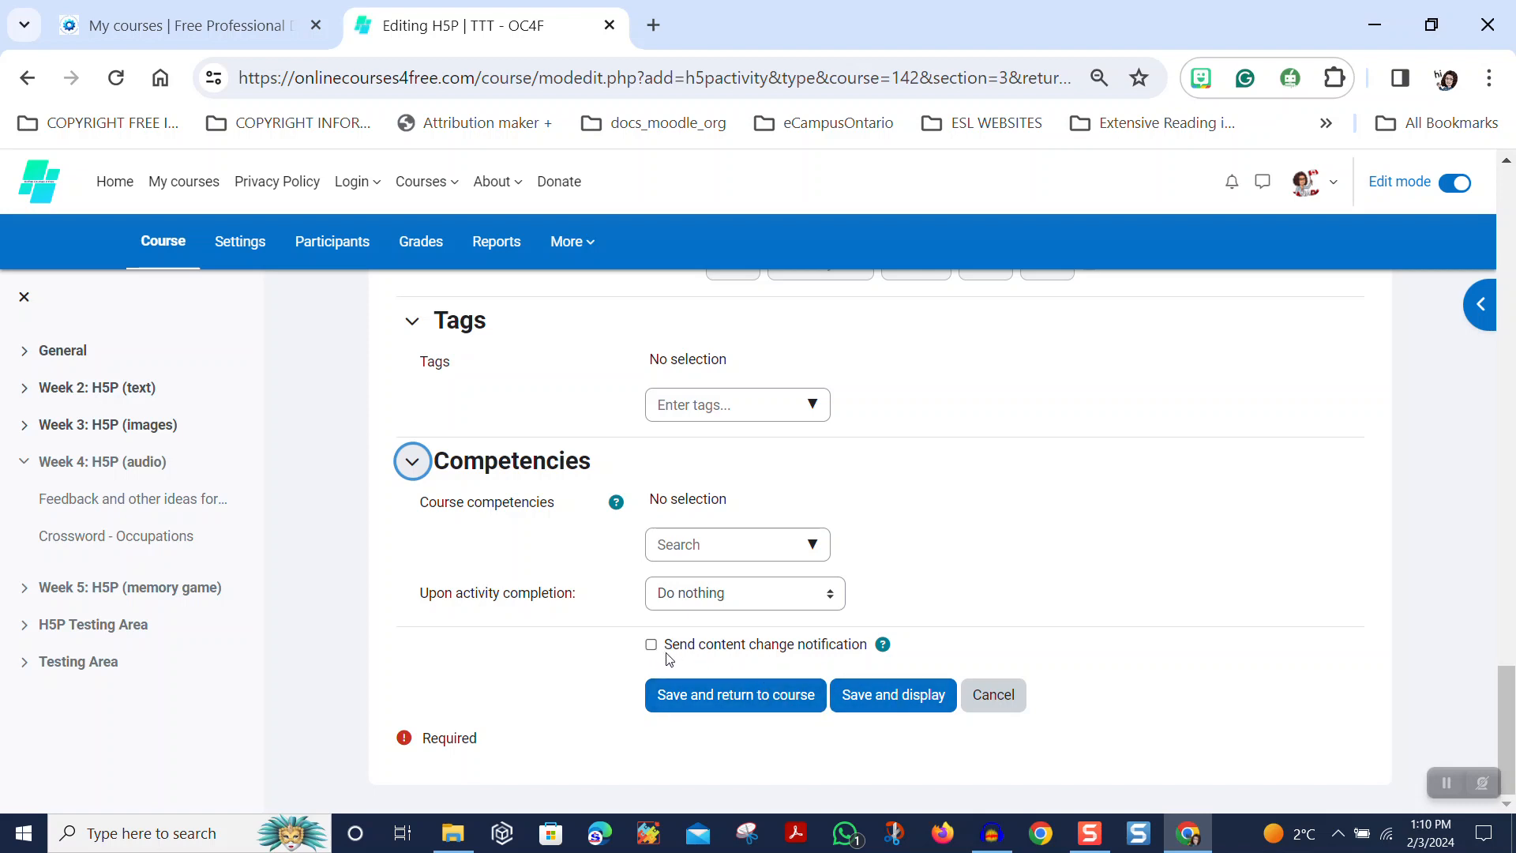
pyautogui.click(905, 705)
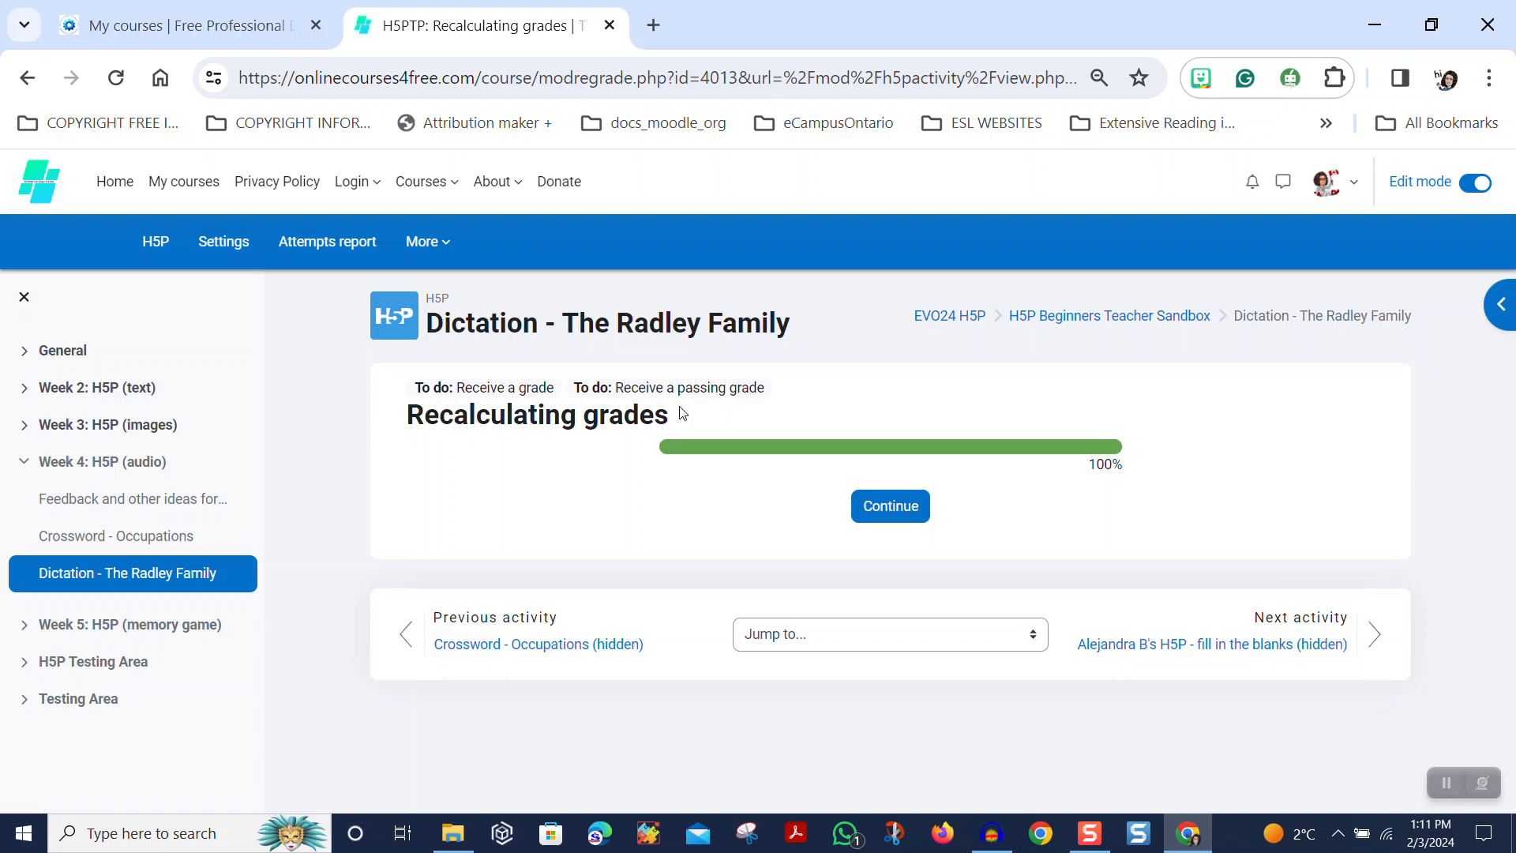
# Continue past the grade recalculation, play the first dictation word and answer it with "doctor"
pyautogui.click(859, 508)
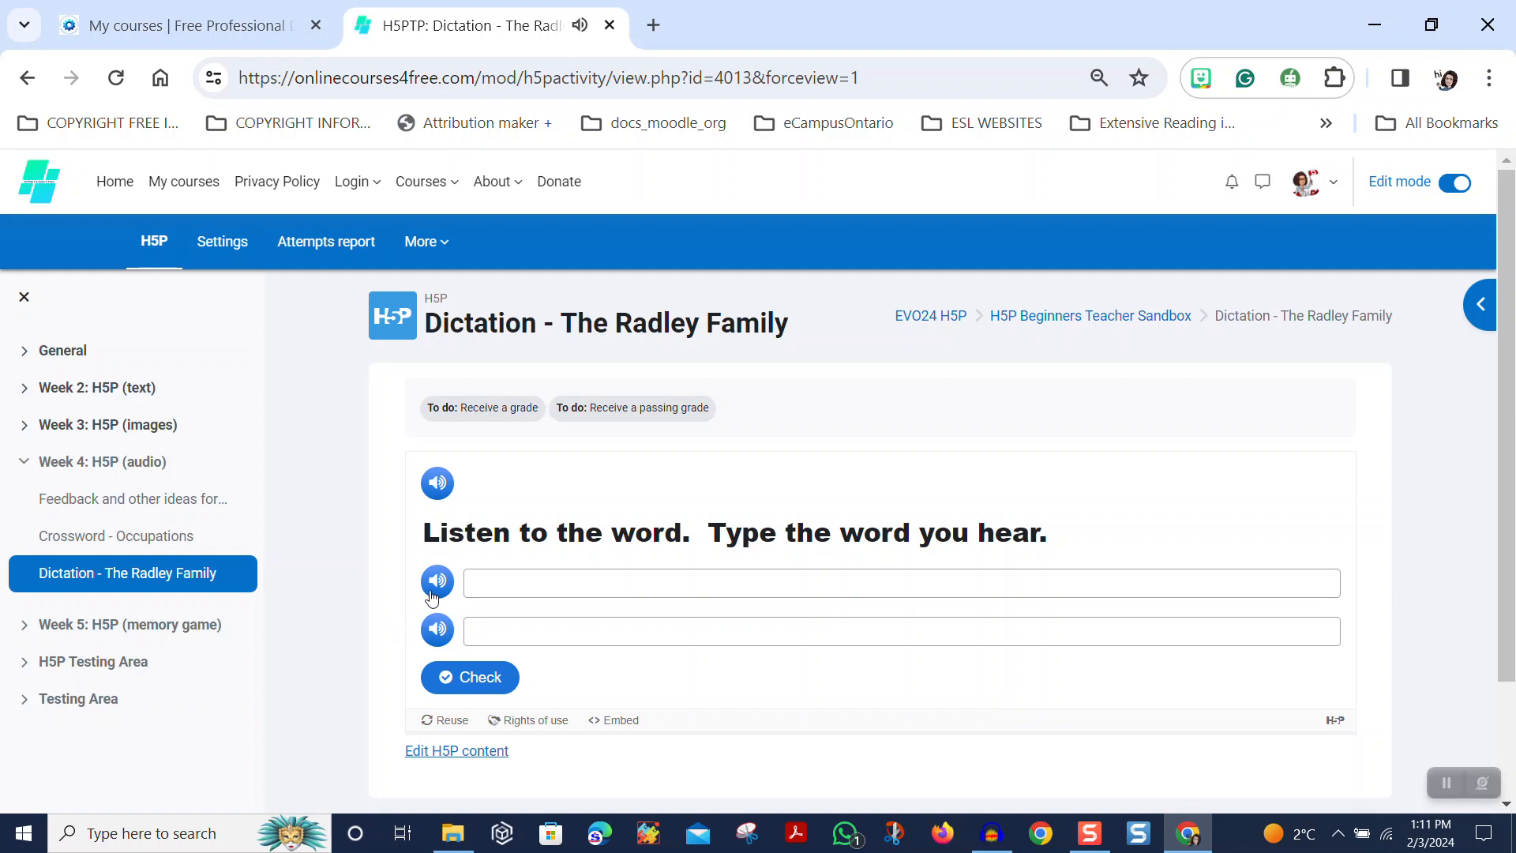
pyautogui.click(484, 583)
pyautogui.click(434, 584)
pyautogui.click(477, 583)
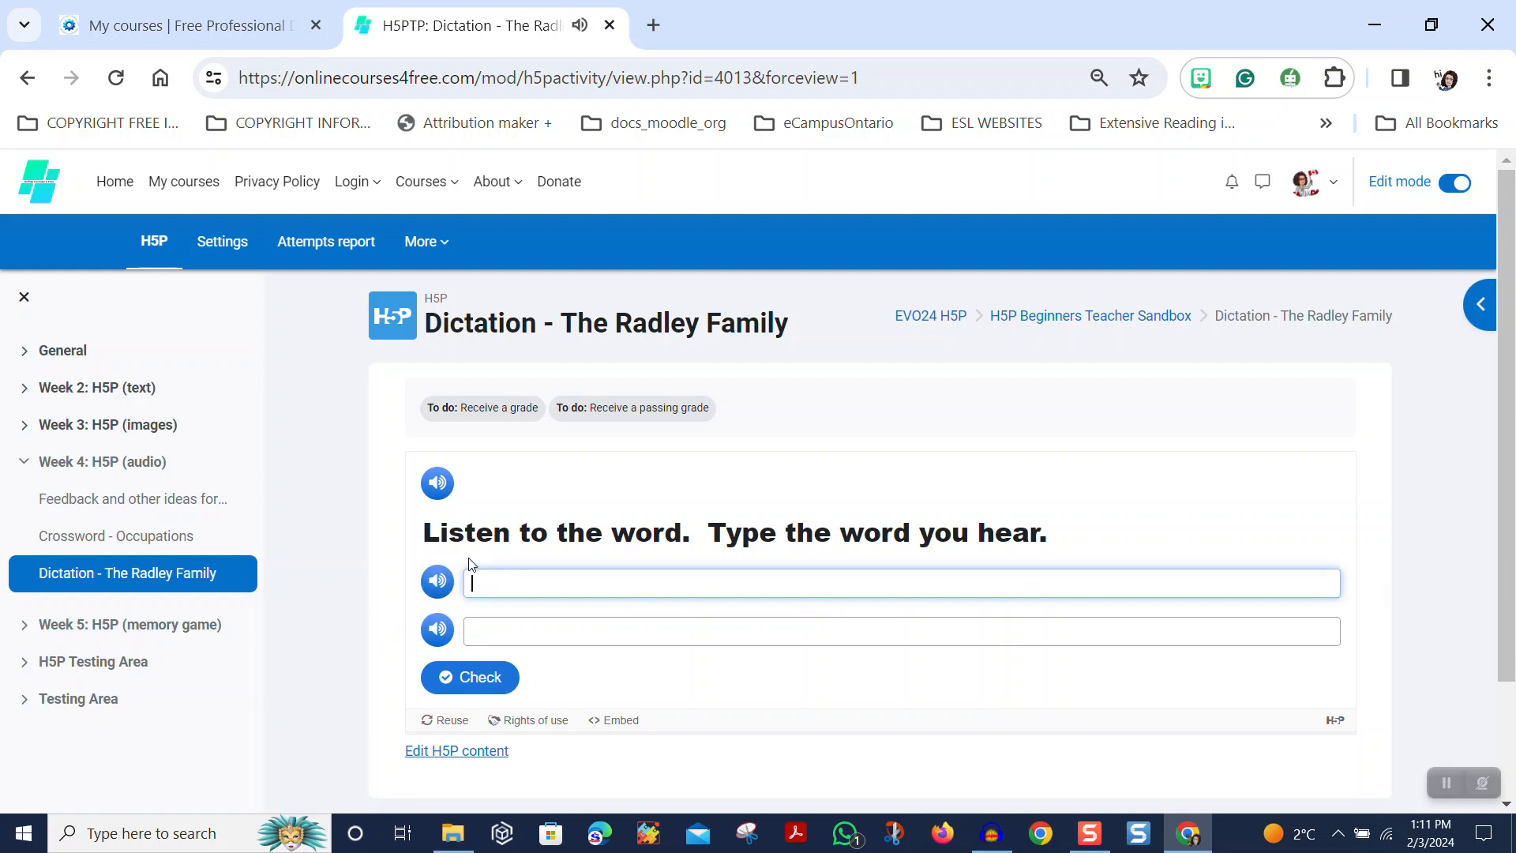
pyautogui.write('c')
pyautogui.write('oo')
pyautogui.press('BackSpace')
pyautogui.press('BackSpace')
pyautogui.press('BackSpace')
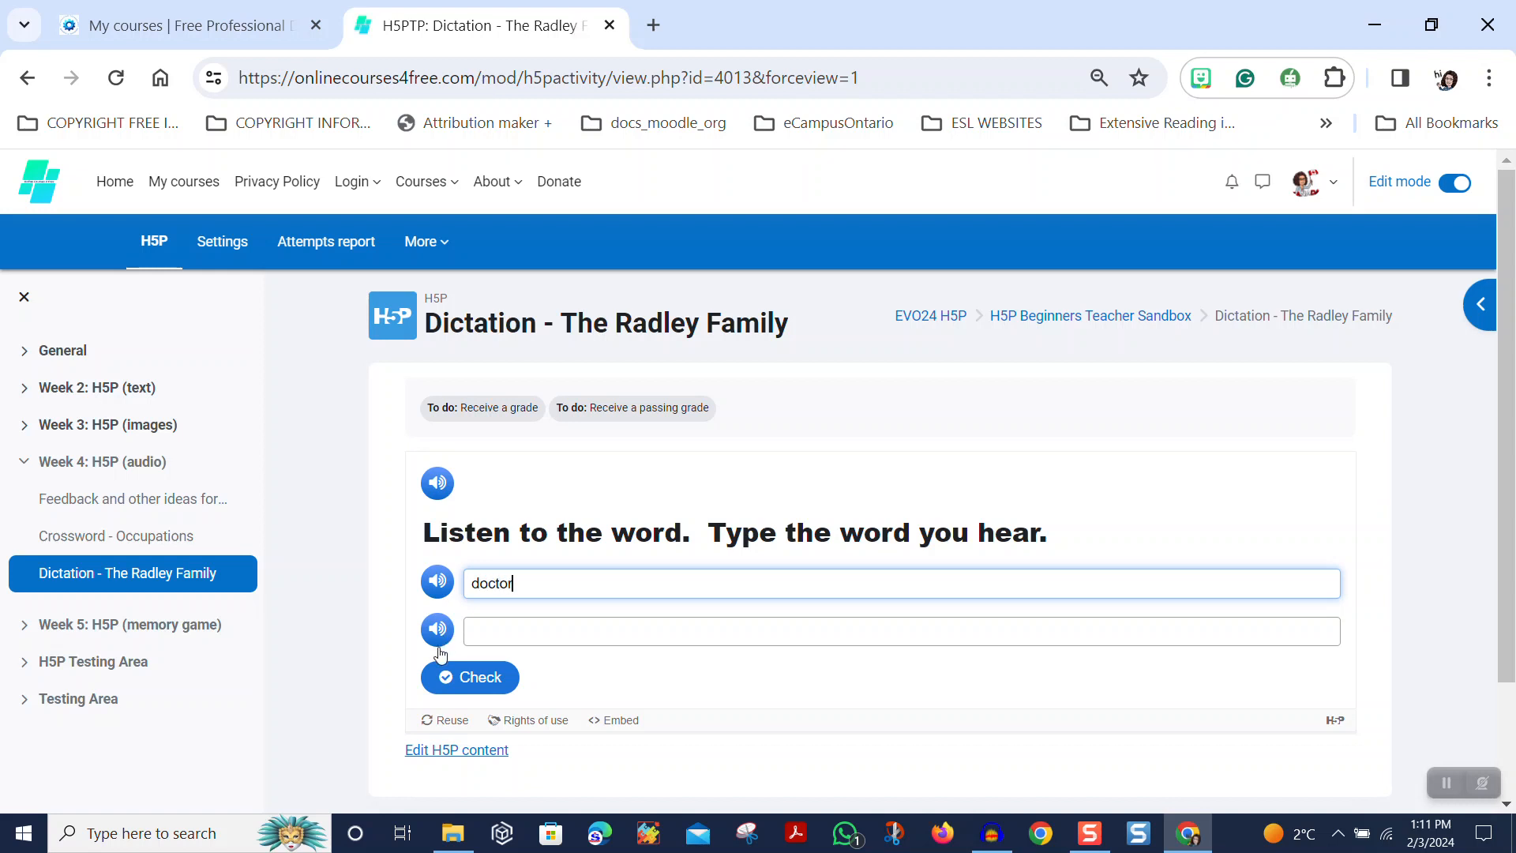
# Play the second dictation word, answer it with "chef" and check the answers
pyautogui.click(438, 632)
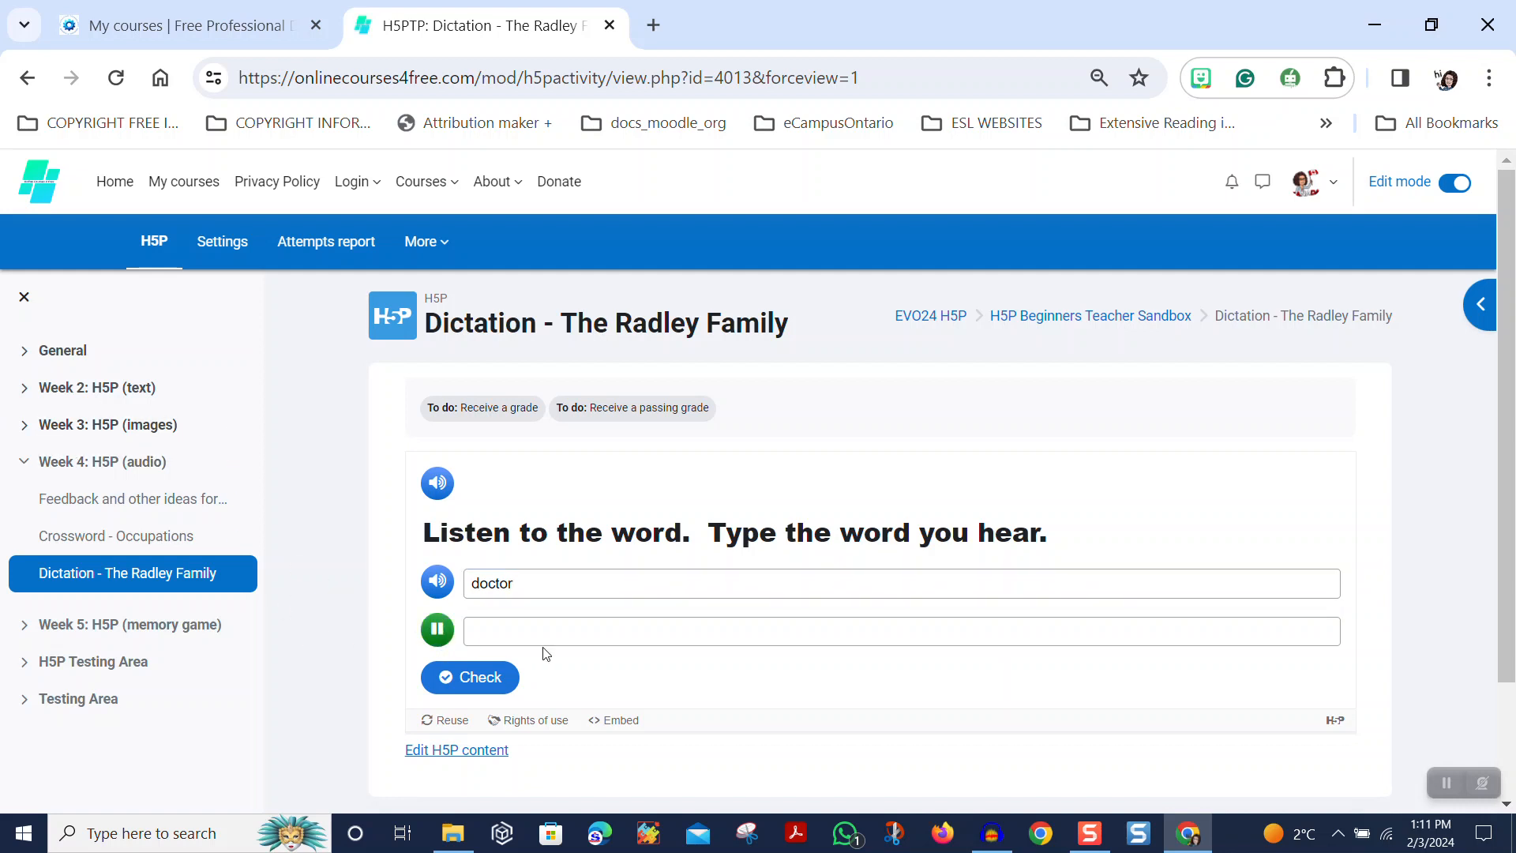
pyautogui.click(545, 637)
pyautogui.write('chef')
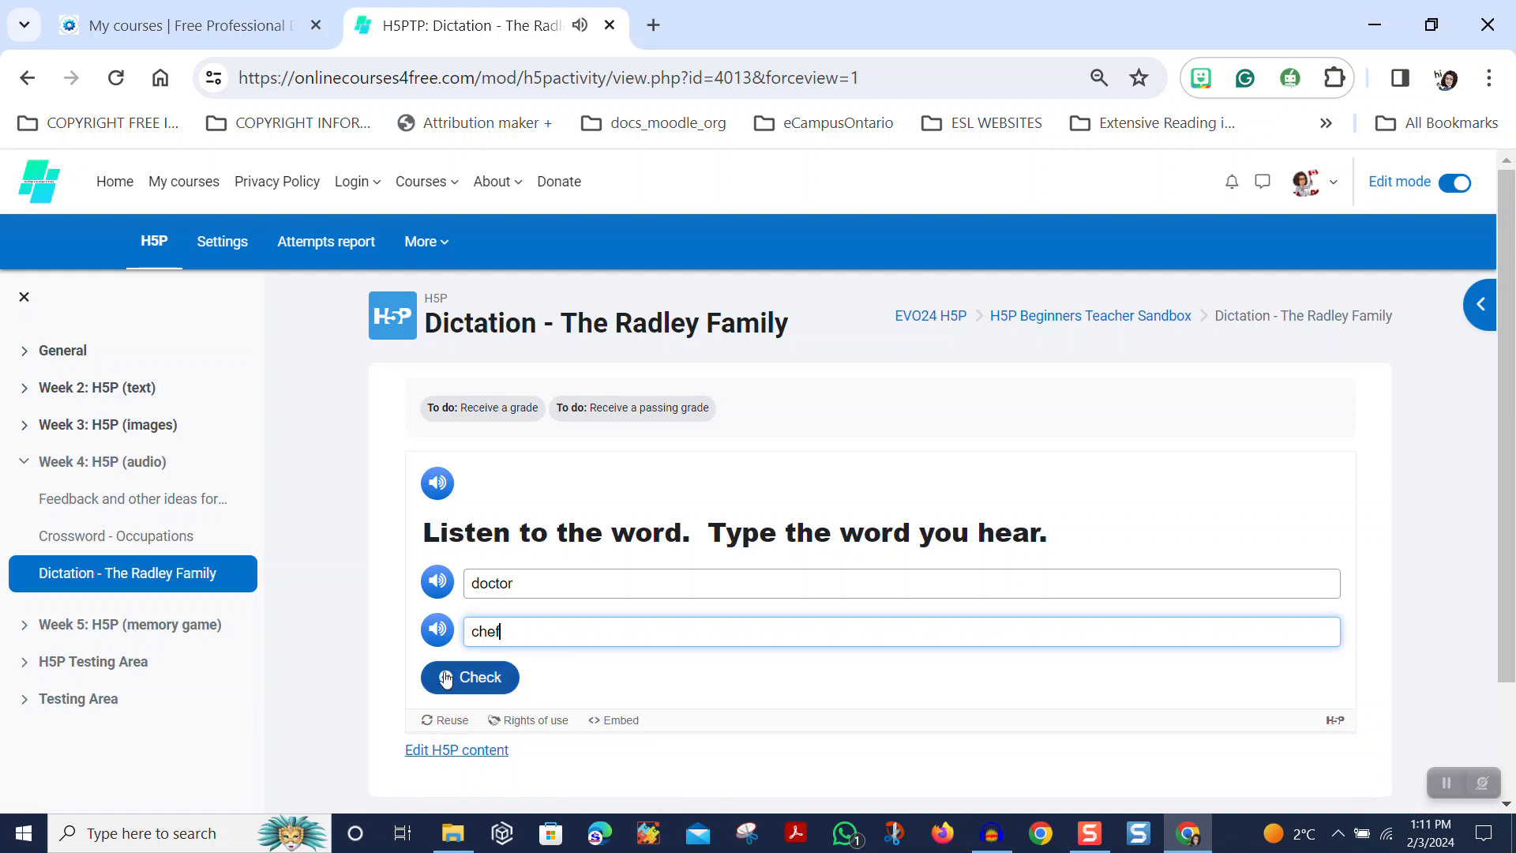
pyautogui.click(534, 683)
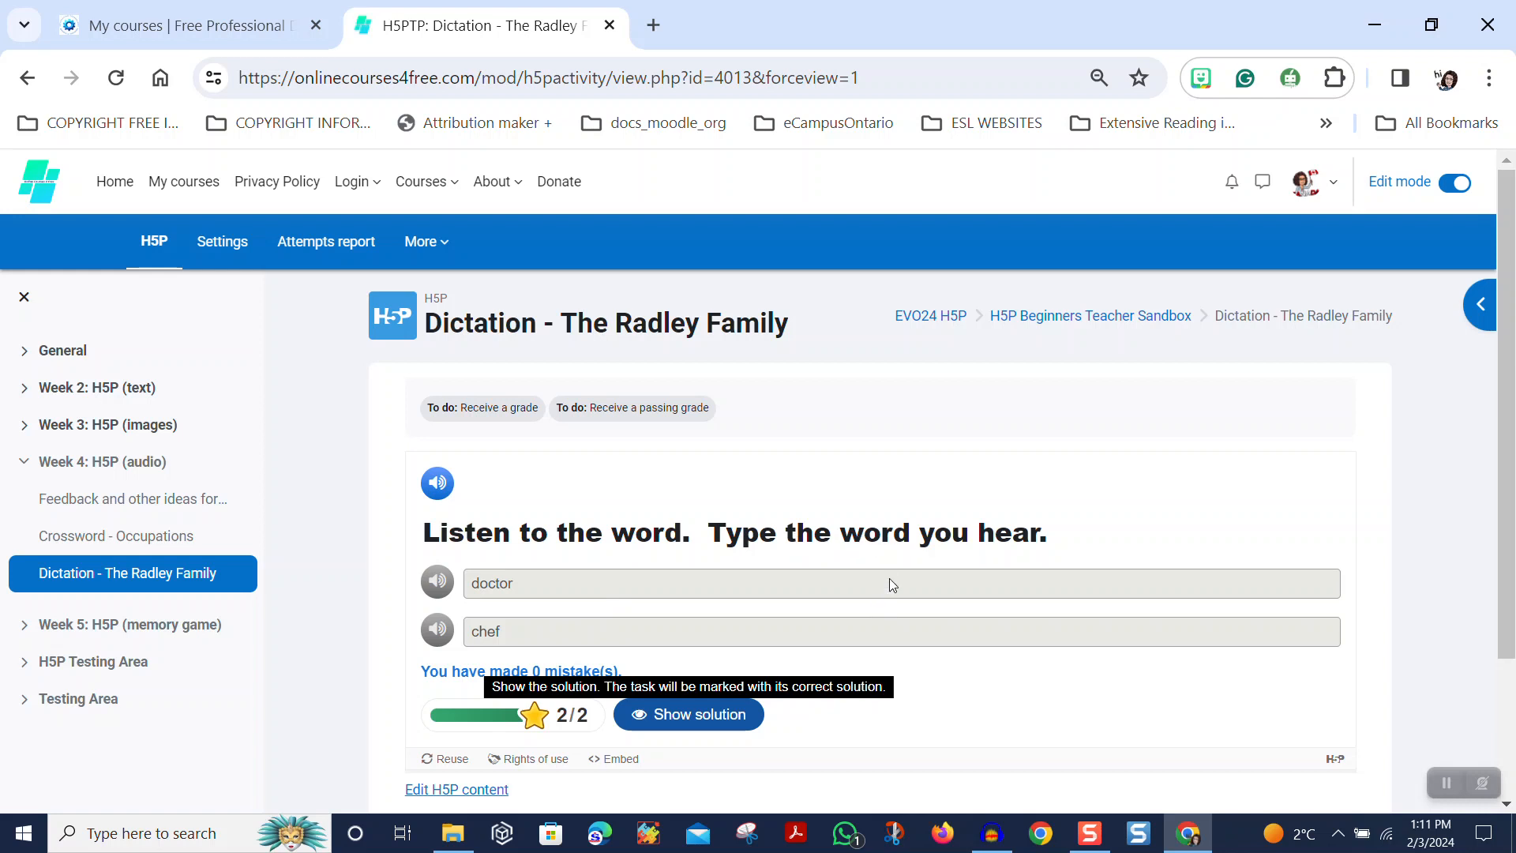
# Review the rights-of-use information for the dictation and its audio clips, and close it
pyautogui.scroll(-2, 905, 545)
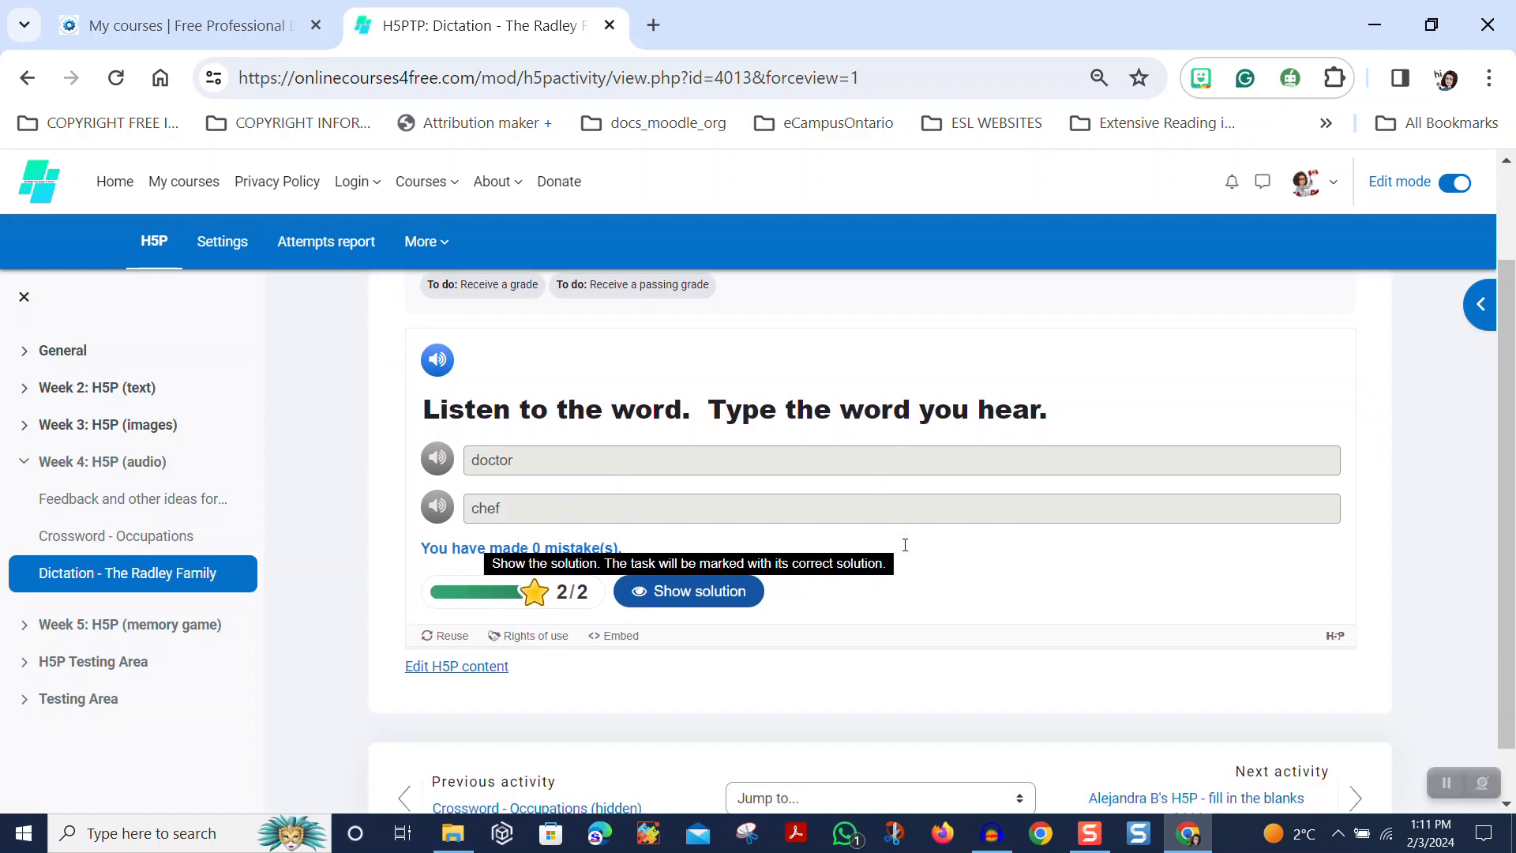
pyautogui.click(509, 643)
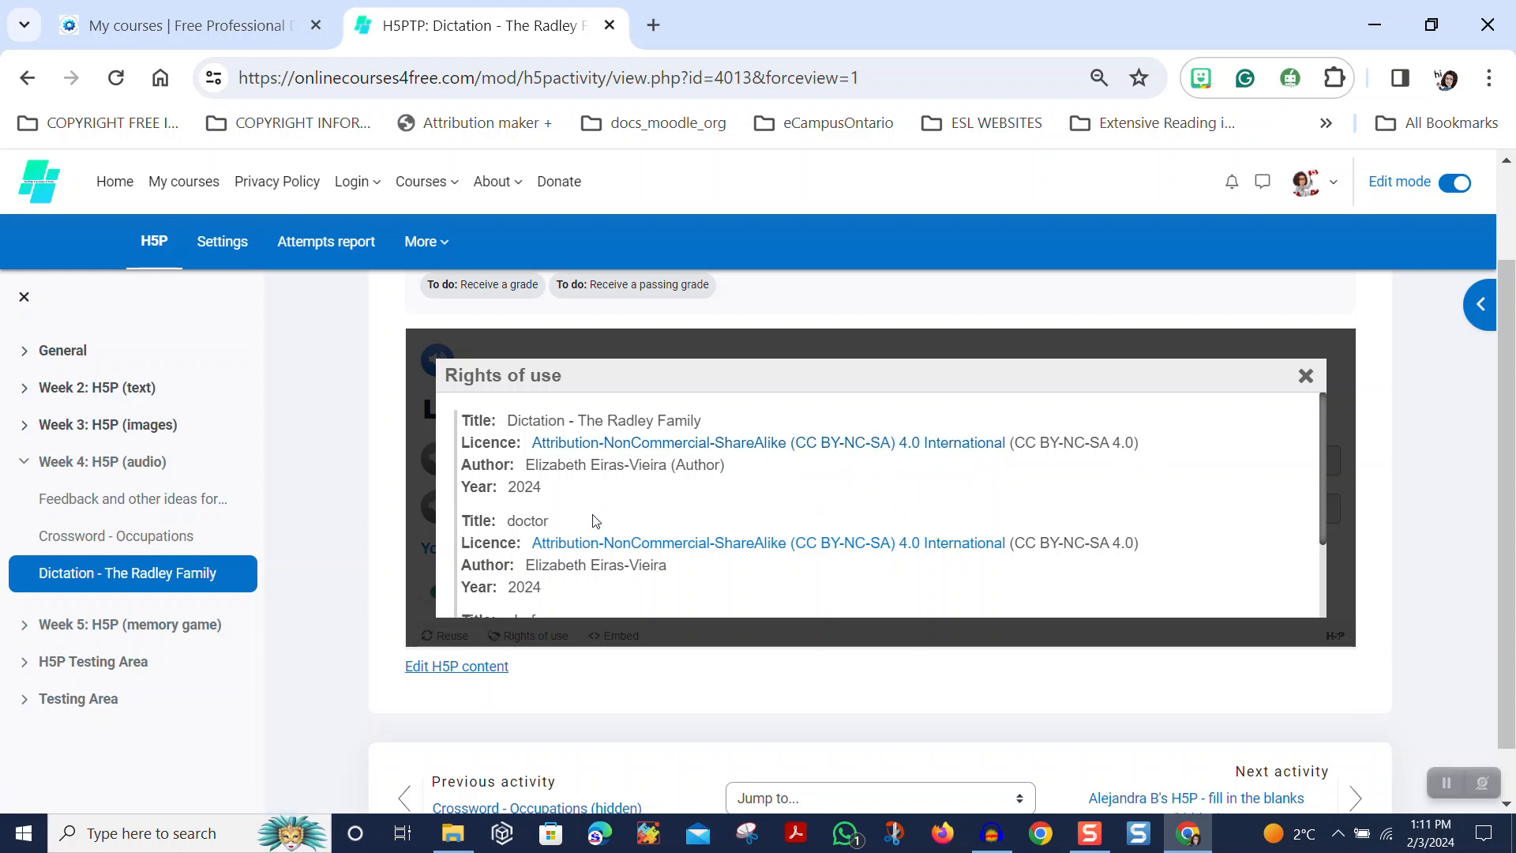
pyautogui.scroll(-2, 596, 521)
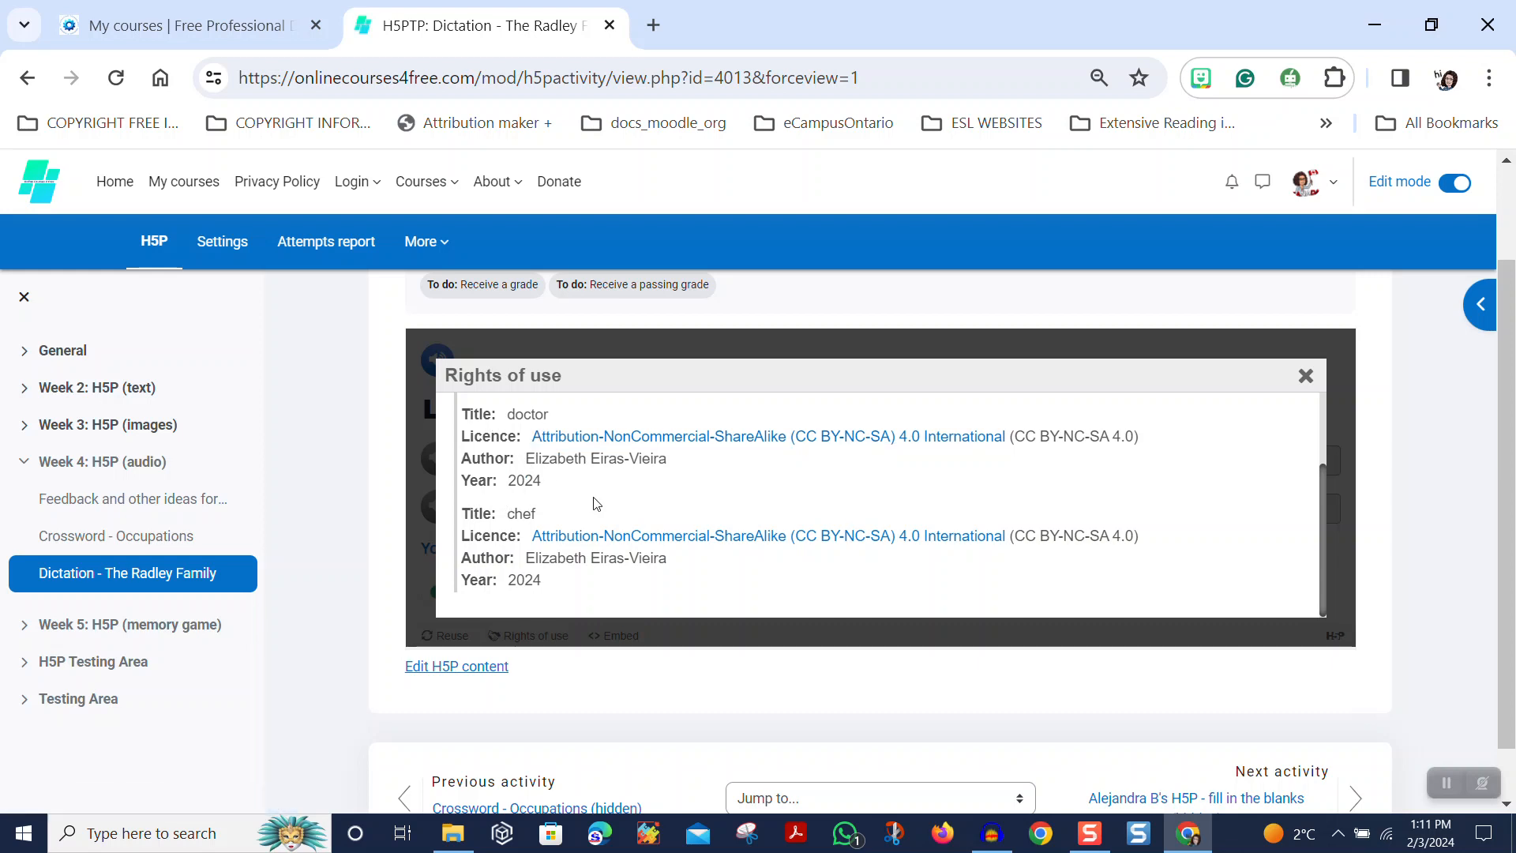
pyautogui.scroll(-1, 713, 450)
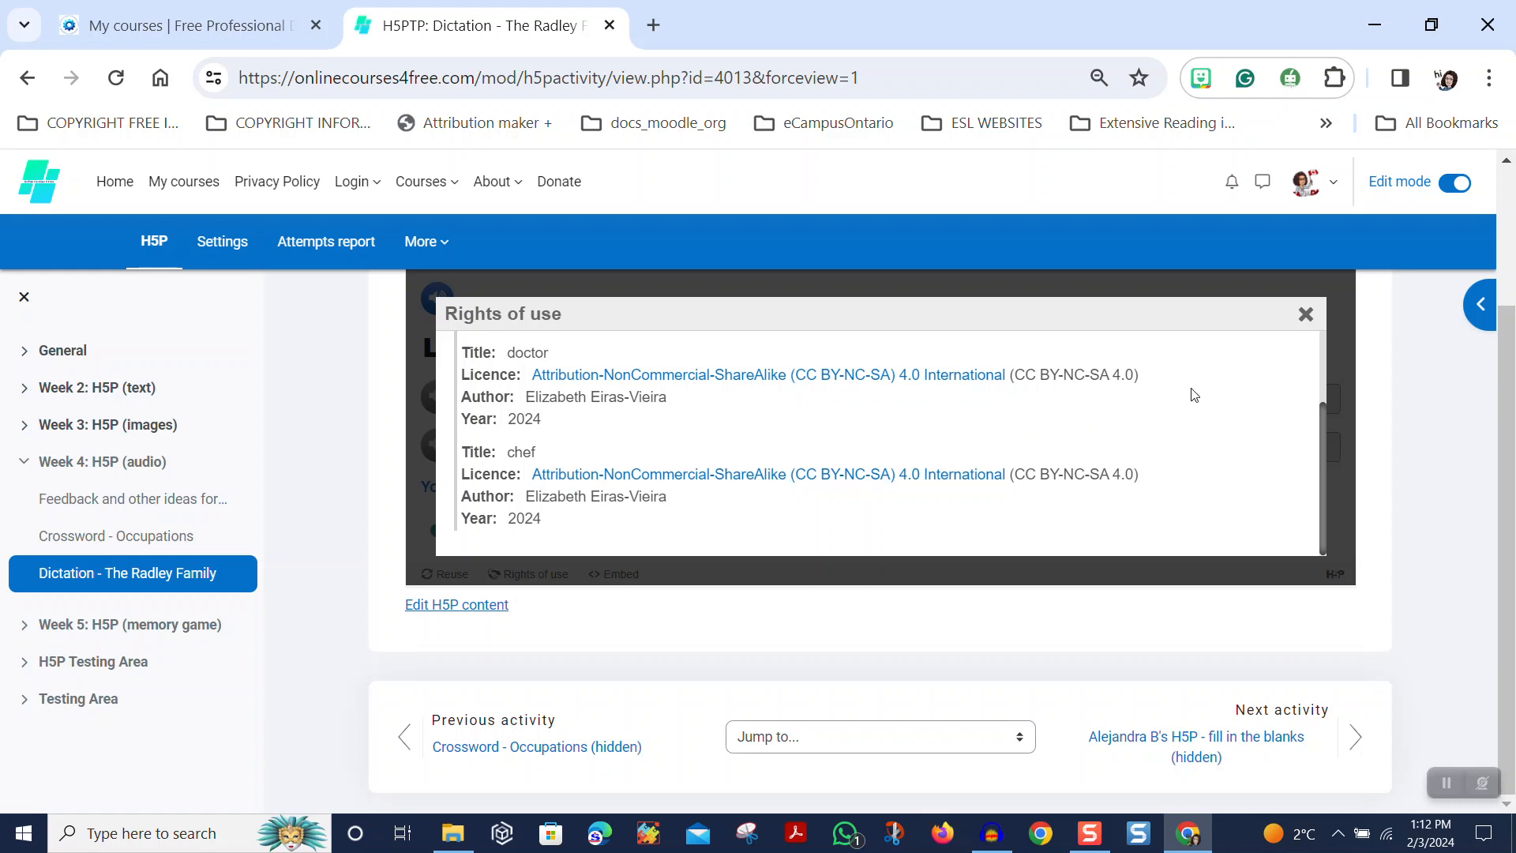
pyautogui.moveTo(1325, 443); pyautogui.dragTo(1325, 352)
pyautogui.scroll(-2, 1195, 399)
pyautogui.click(1306, 314)
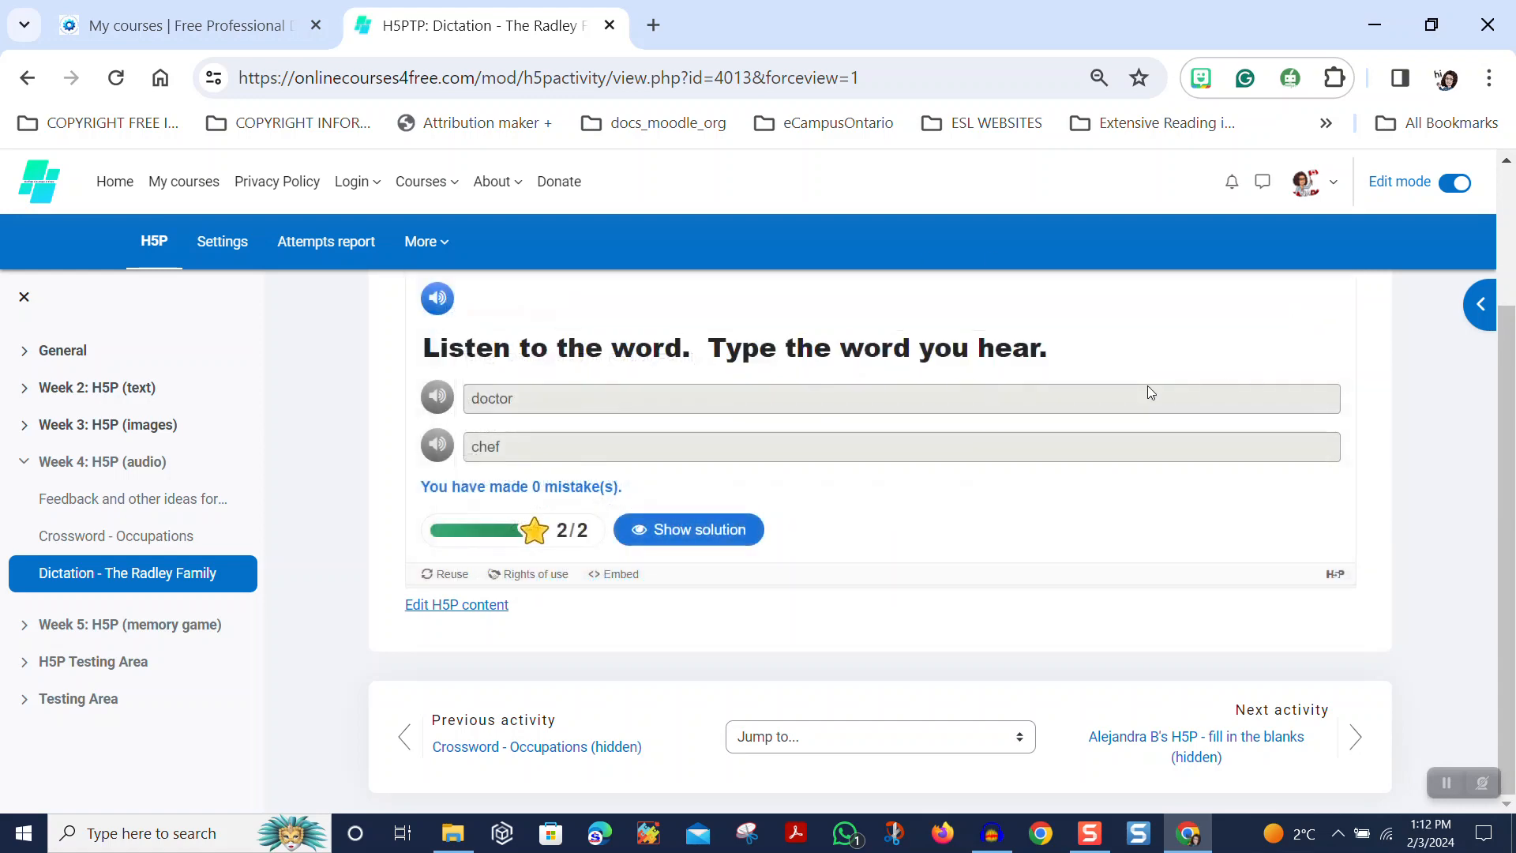
# Reopen the rights of use and follow the licence link of the "doctor" audio
pyautogui.click(532, 580)
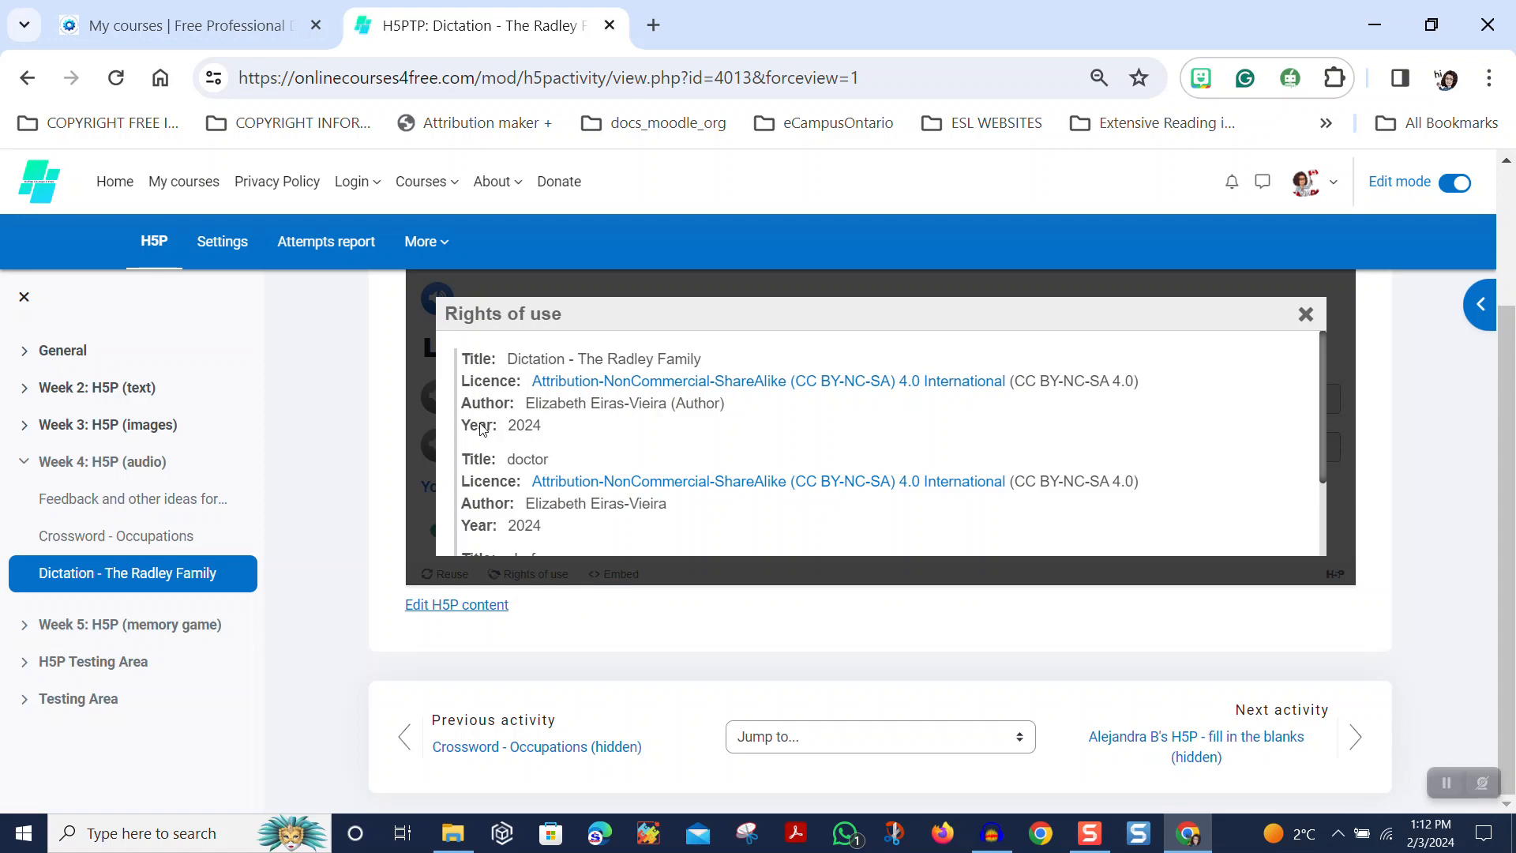
pyautogui.scroll(-2, 631, 391)
pyautogui.scroll(1, 659, 390)
pyautogui.scroll(-1, 711, 471)
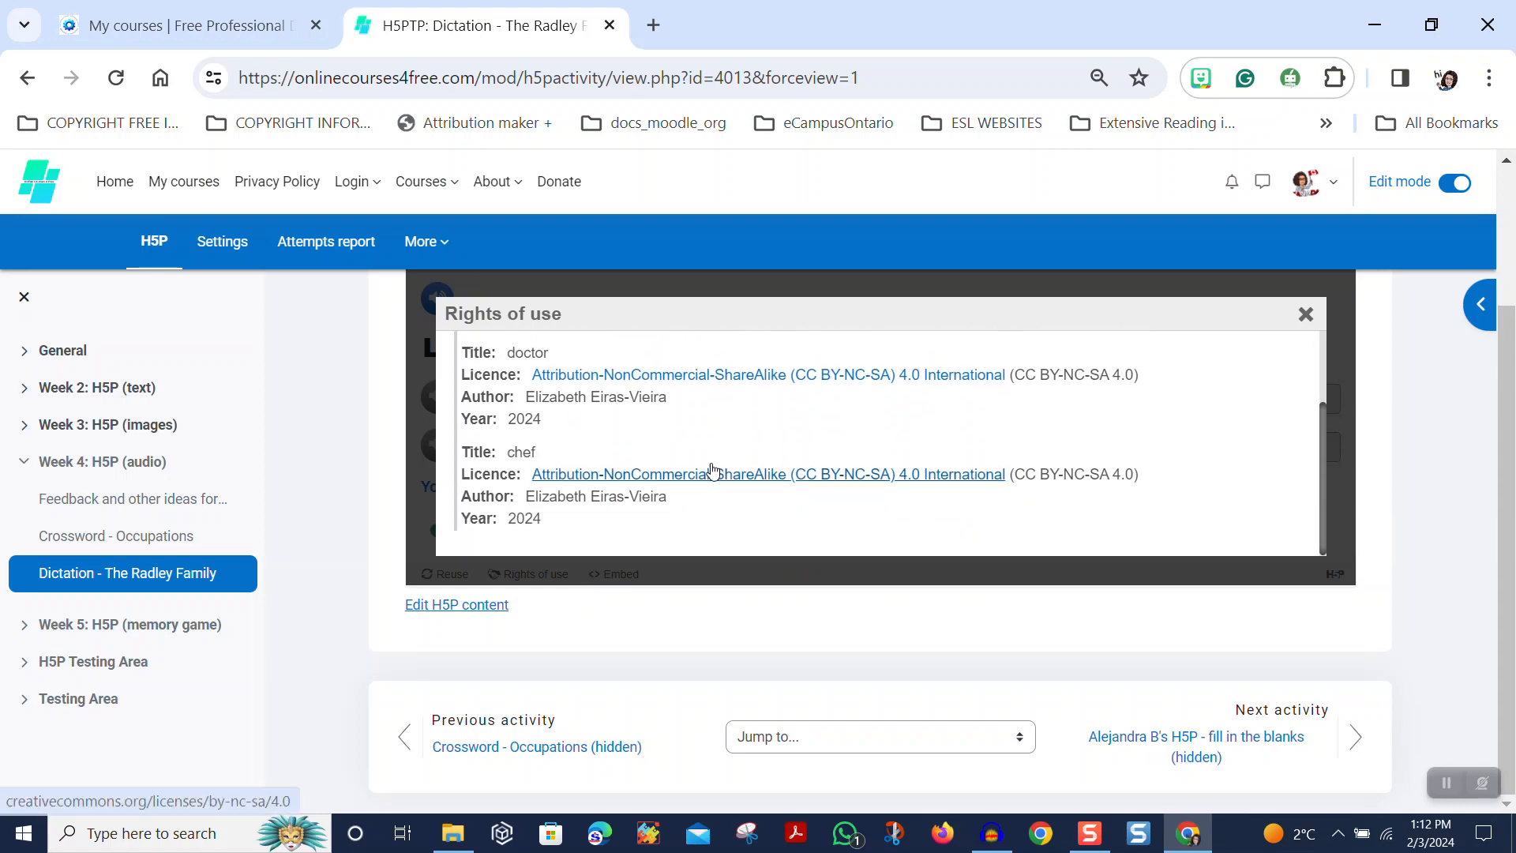
pyautogui.click(855, 380)
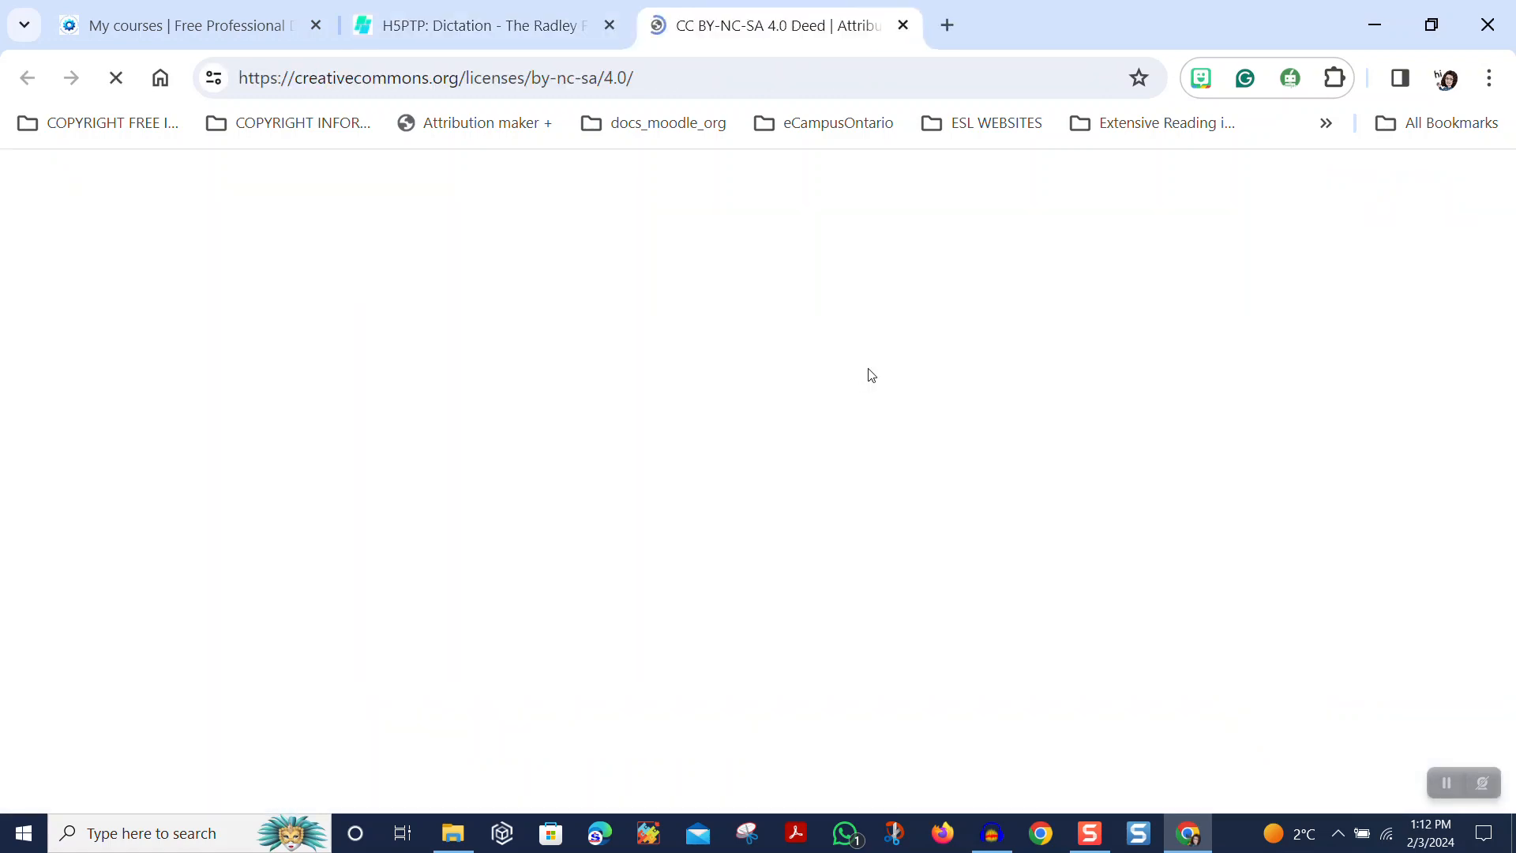
# Read through the CC BY-NC-SA 4.0 deed, and close both the licence page and the rights-of-use window
pyautogui.scroll(-5, 871, 387)
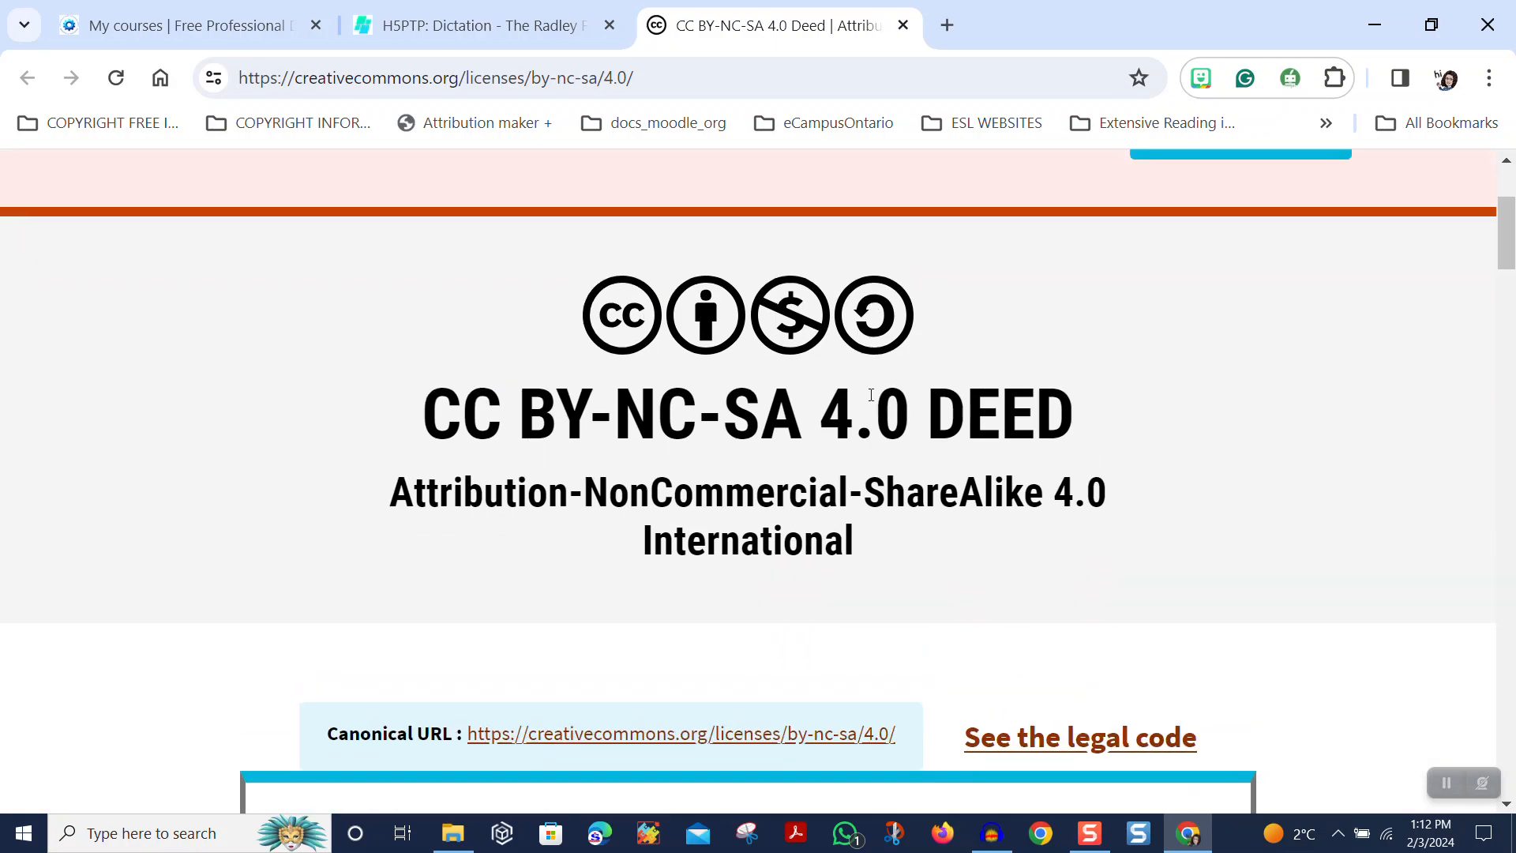
pyautogui.scroll(-12, 874, 398)
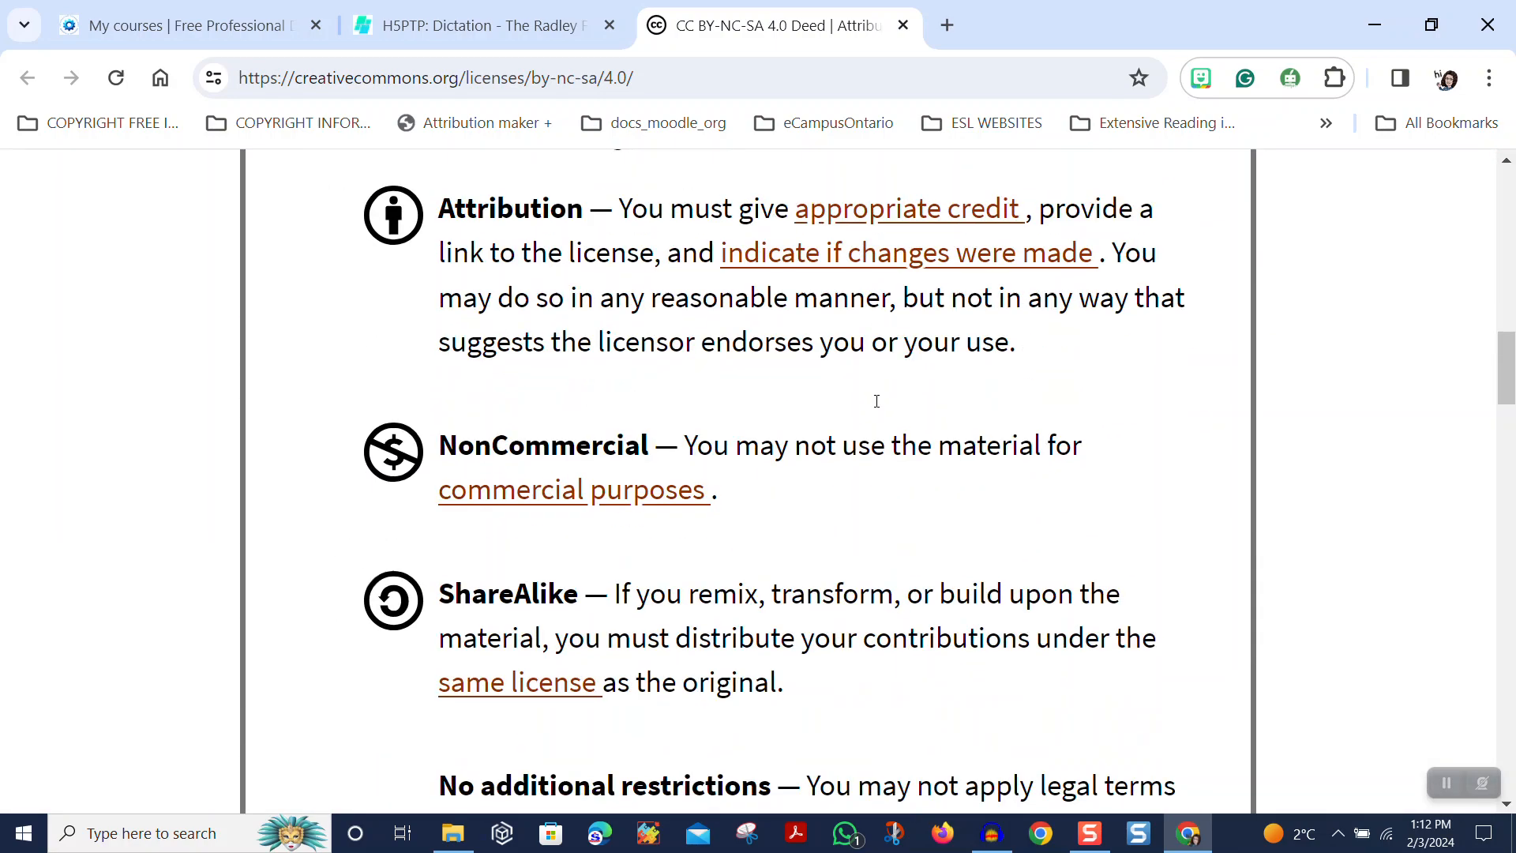
pyautogui.scroll(-8, 879, 408)
pyautogui.scroll(12, 879, 407)
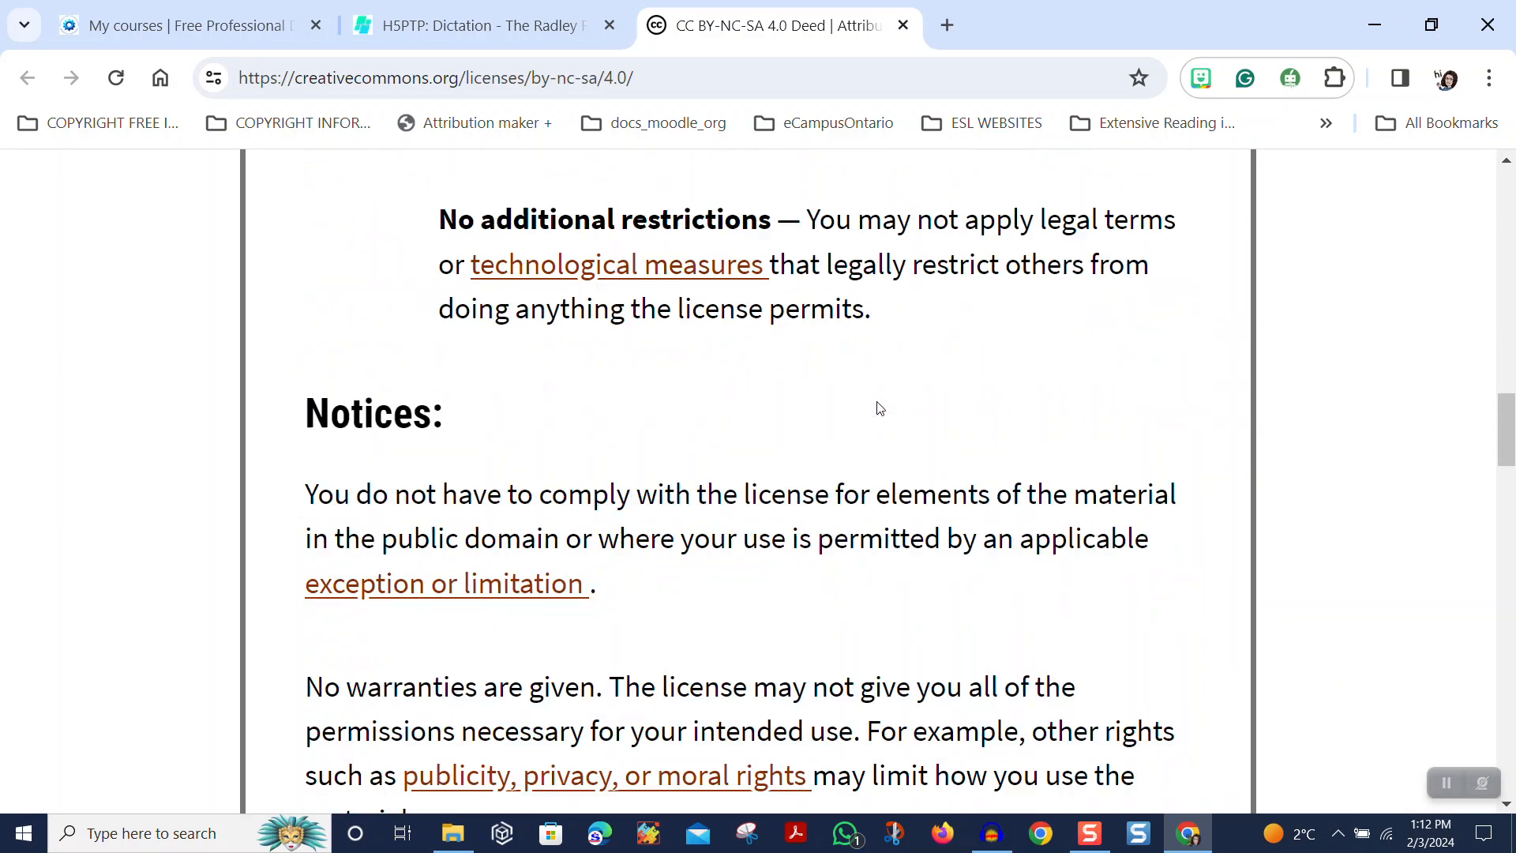
pyautogui.scroll(12, 878, 407)
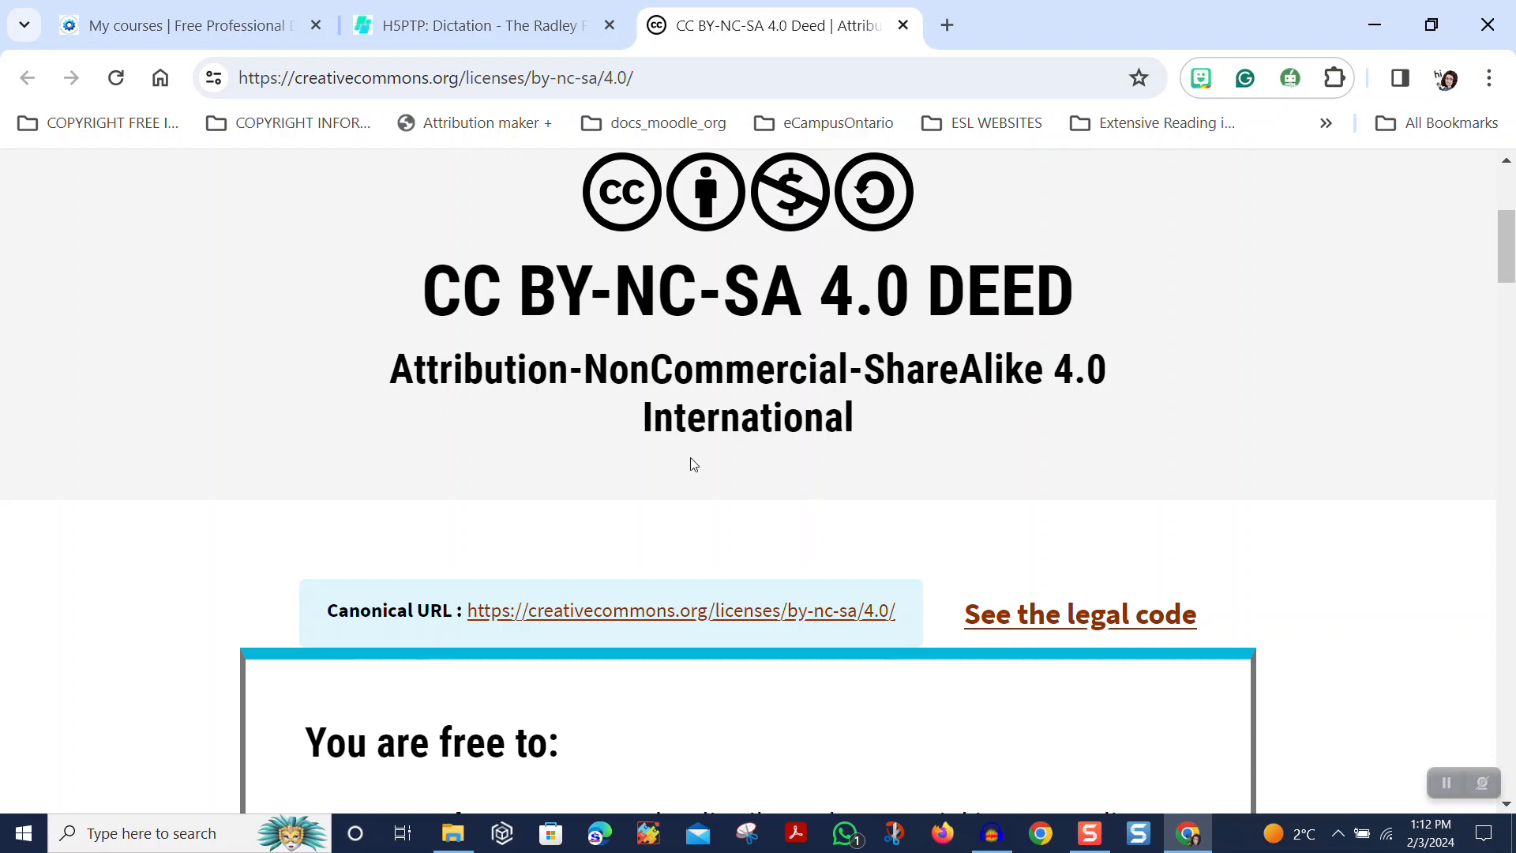
pyautogui.click(901, 32)
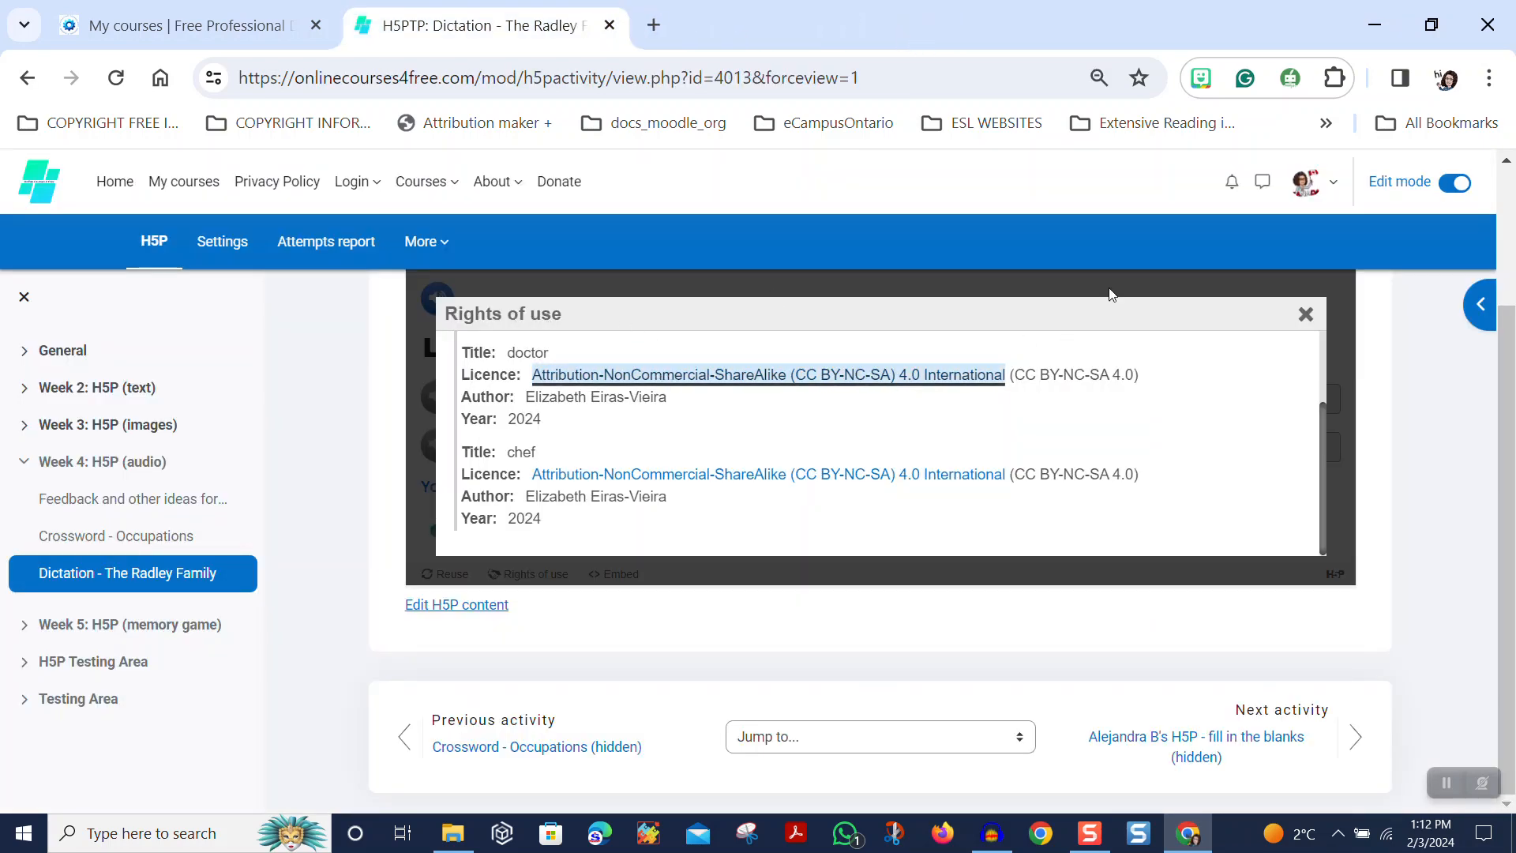
pyautogui.click(1302, 315)
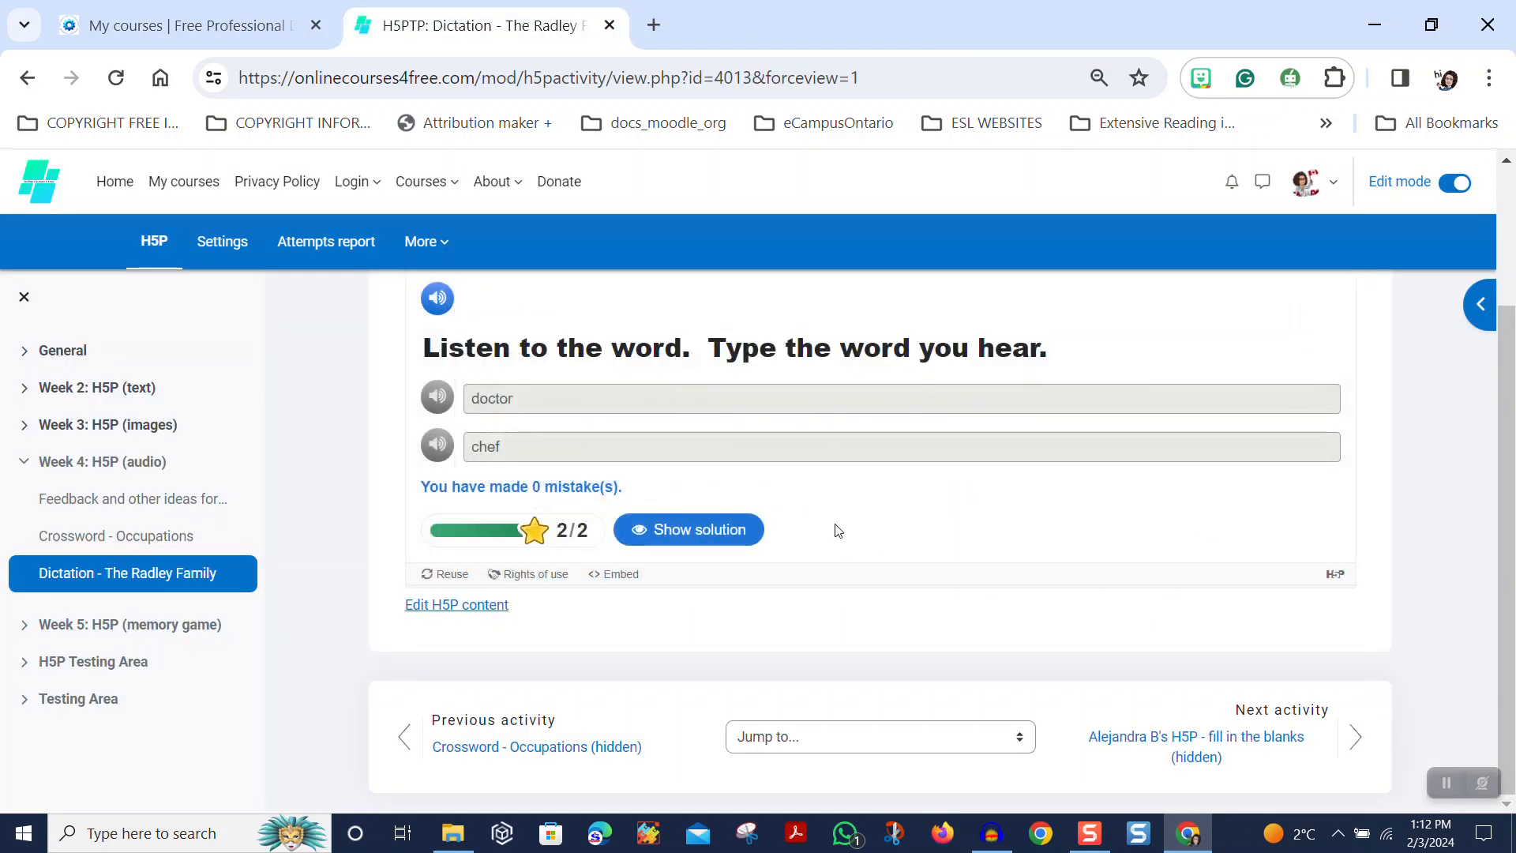